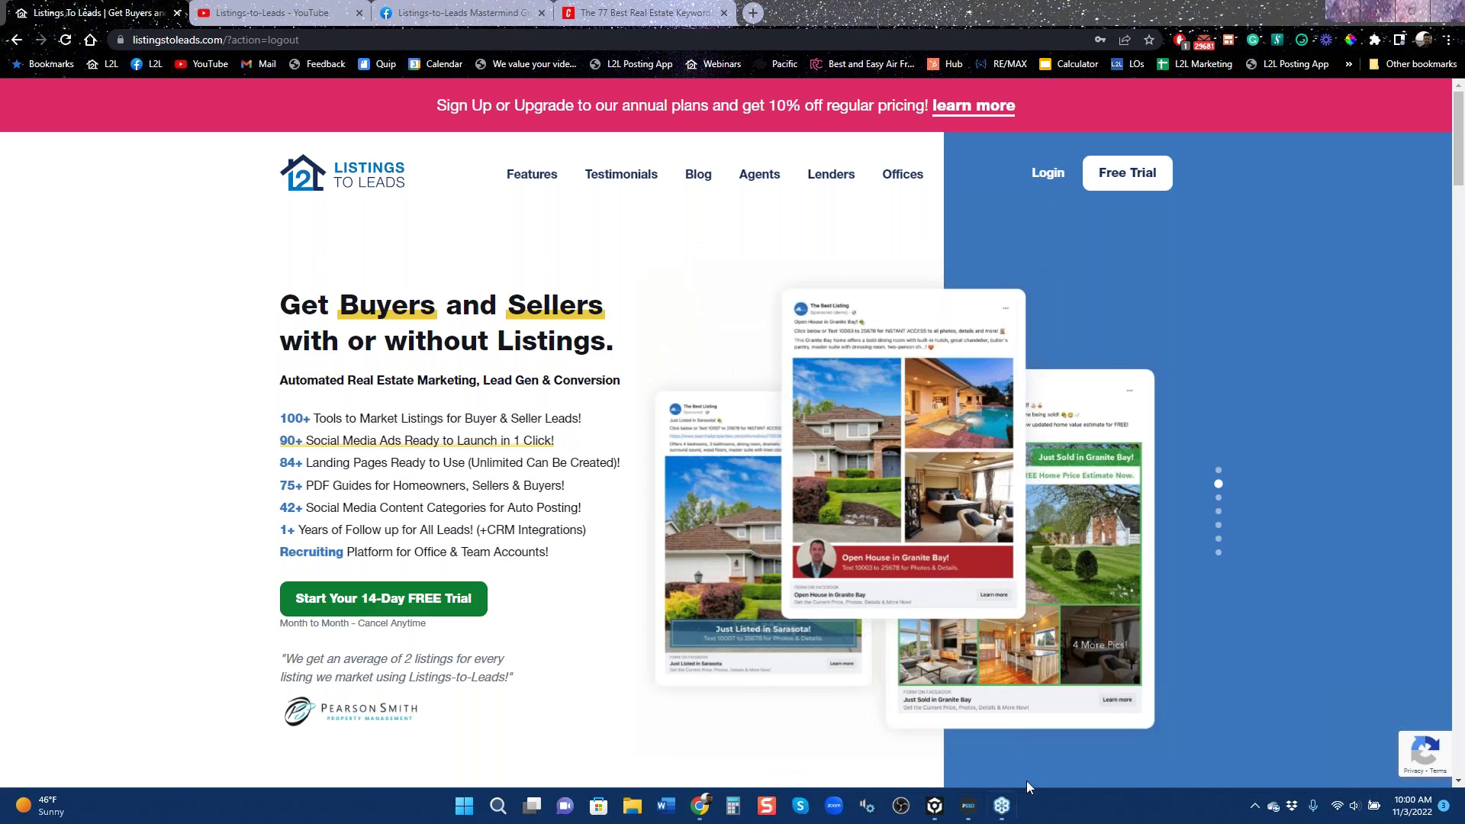
Log in to Listings to Leads using a different saved account from Chrome autofill.
click(1062, 181)
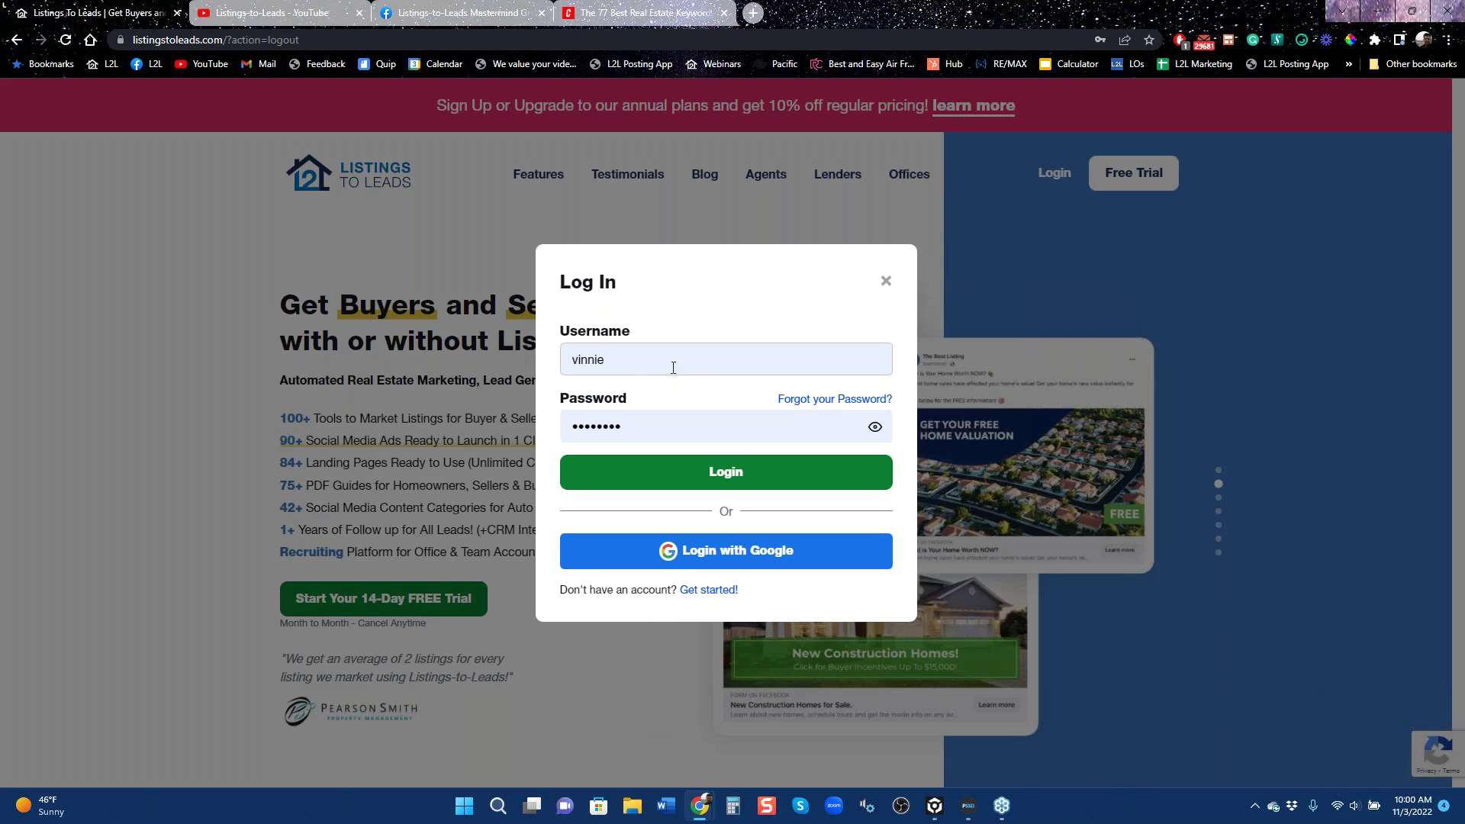
click(638, 357)
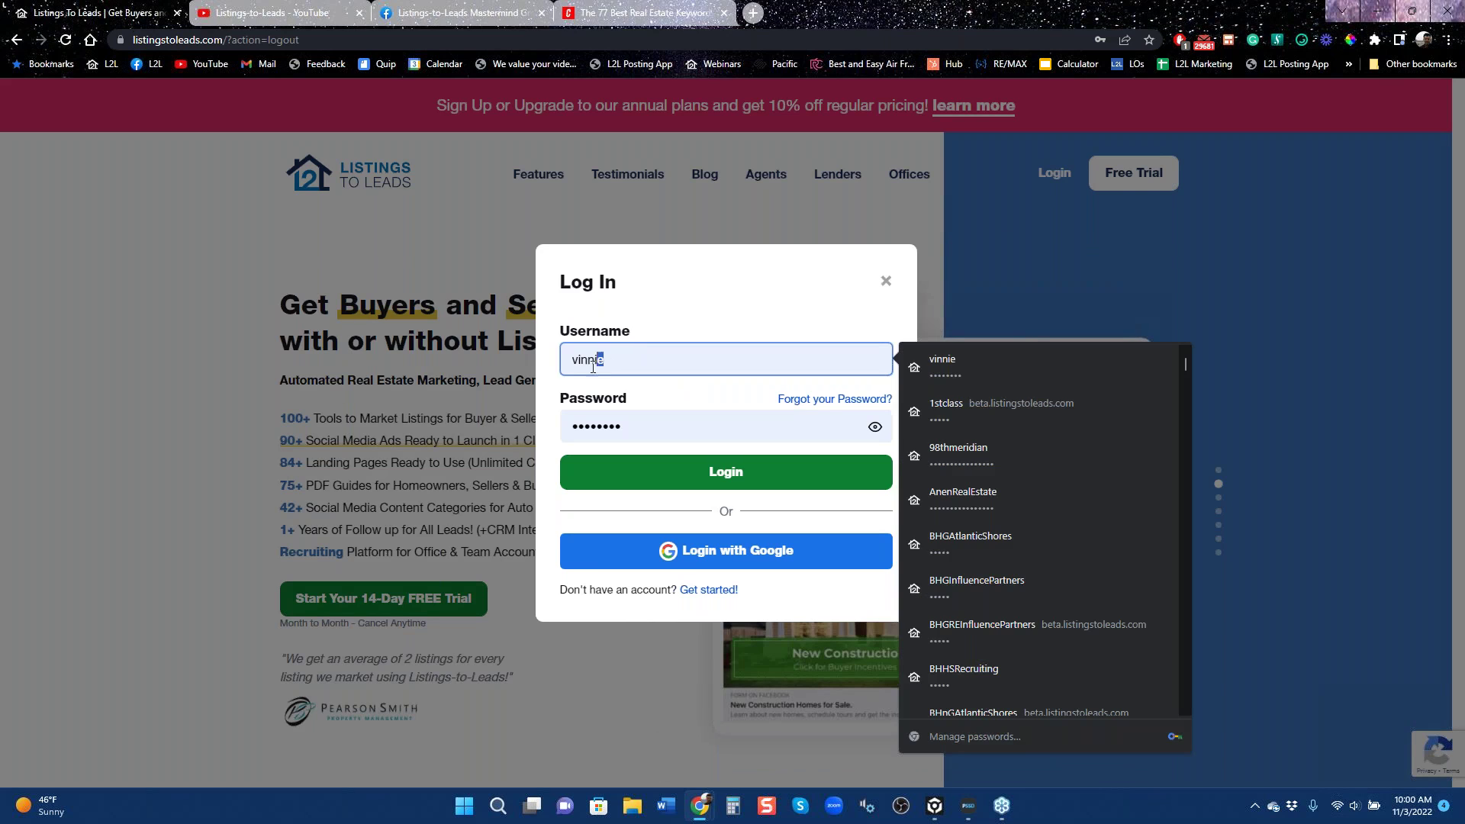
text(sf)
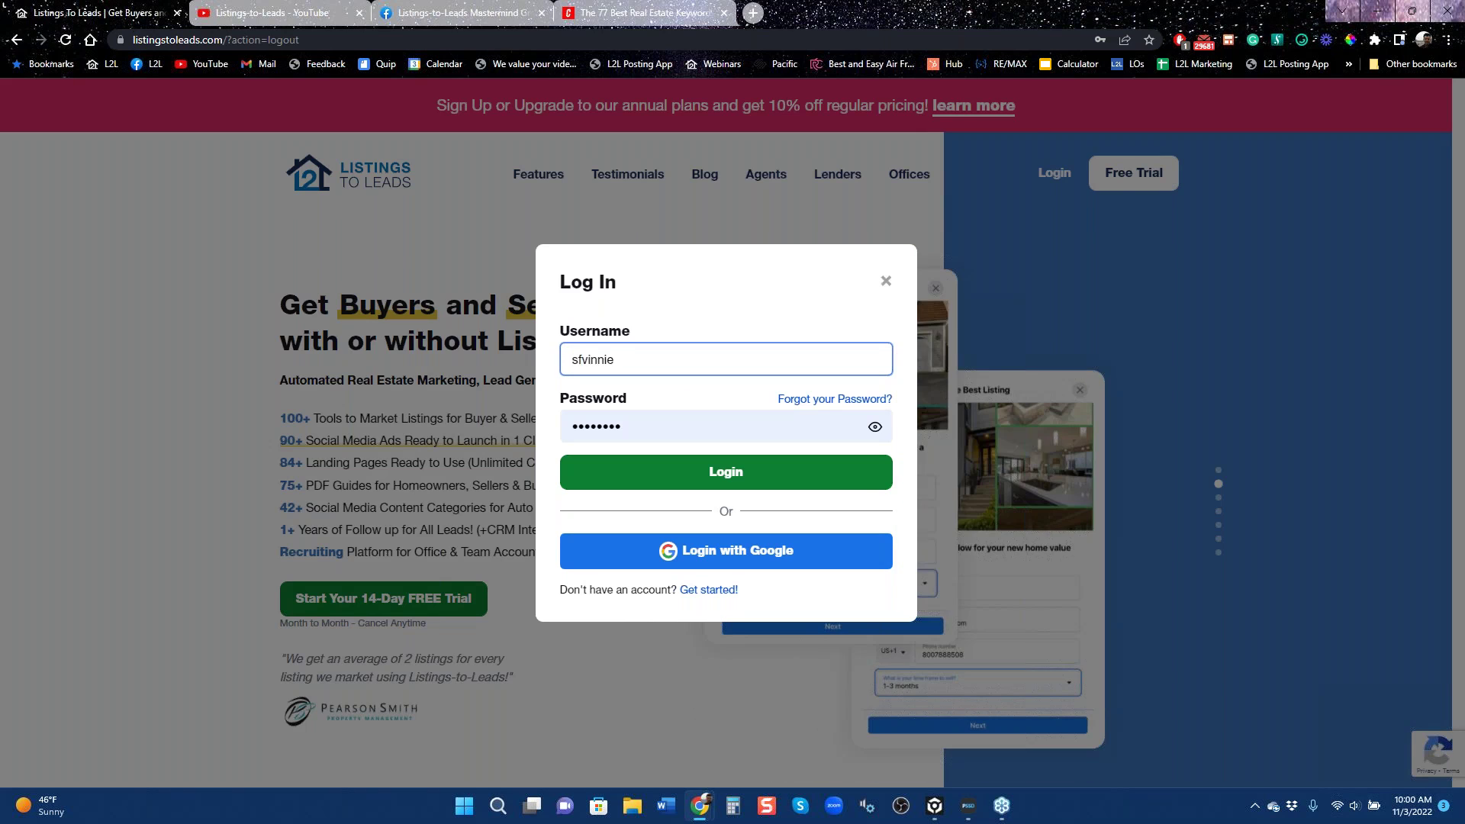
key(ctrl+a)
text(sfsf)
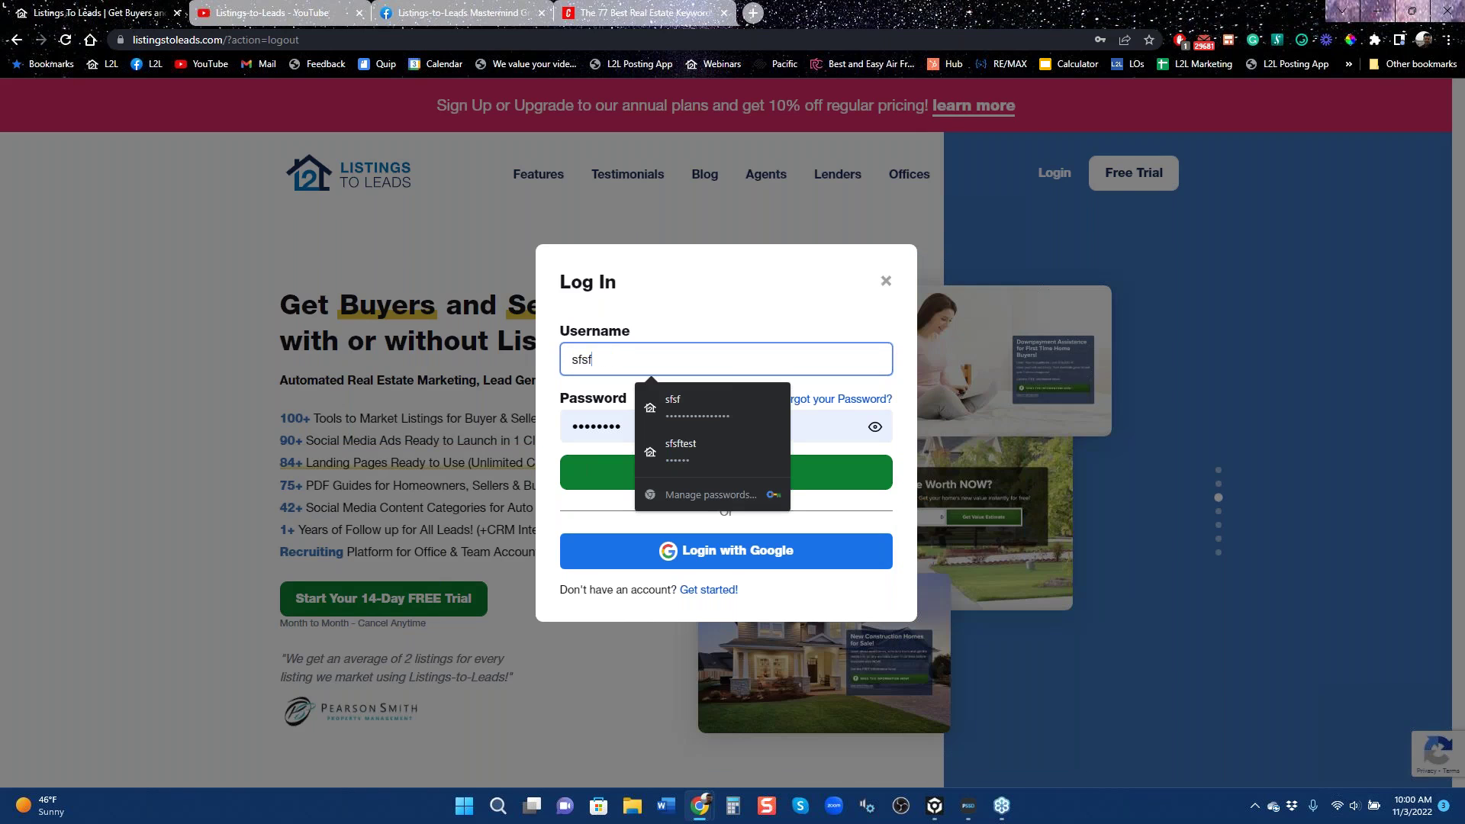
key(Down)
key(Return)
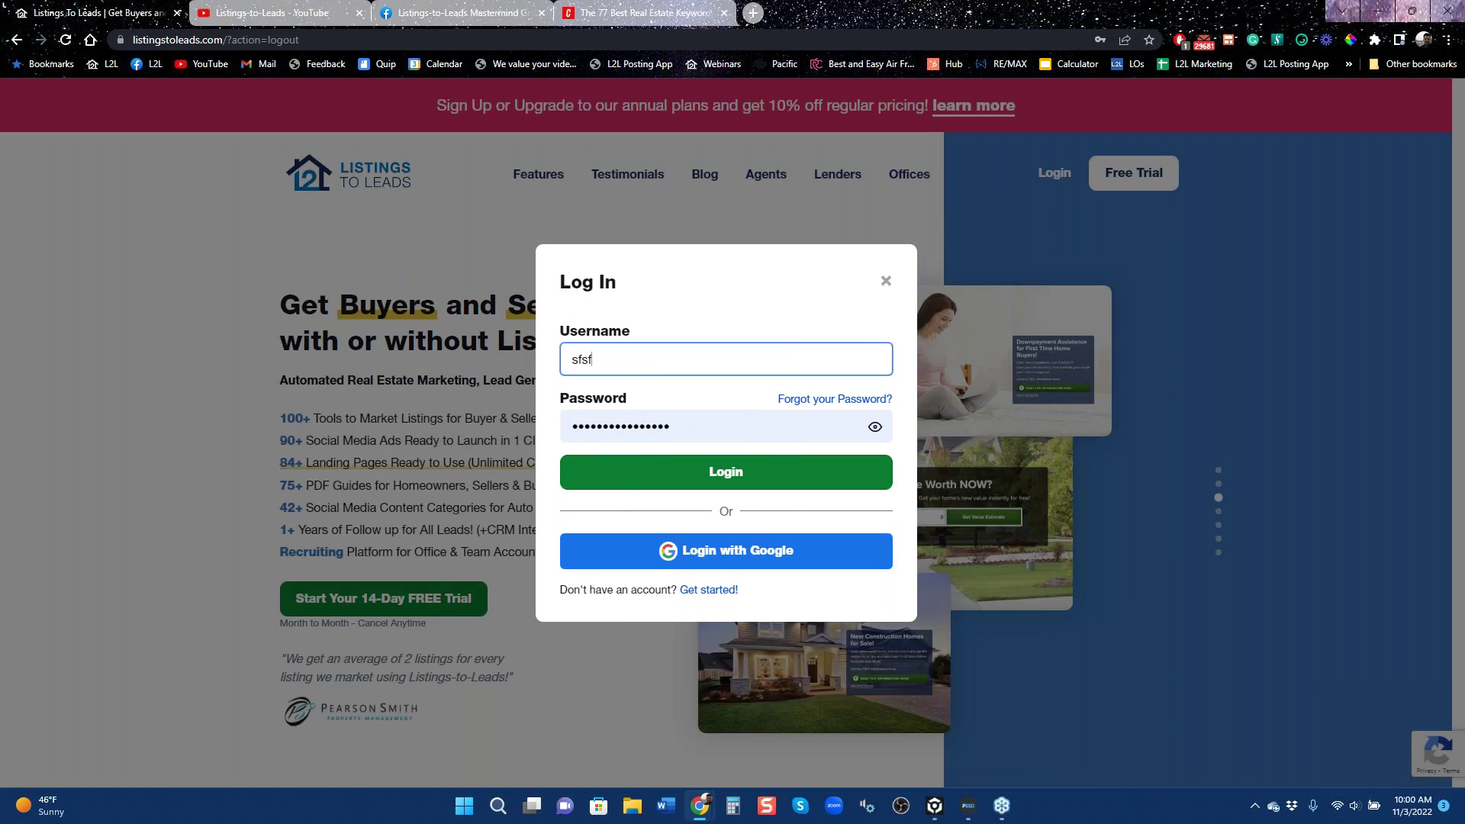
click(718, 479)
click(718, 478)
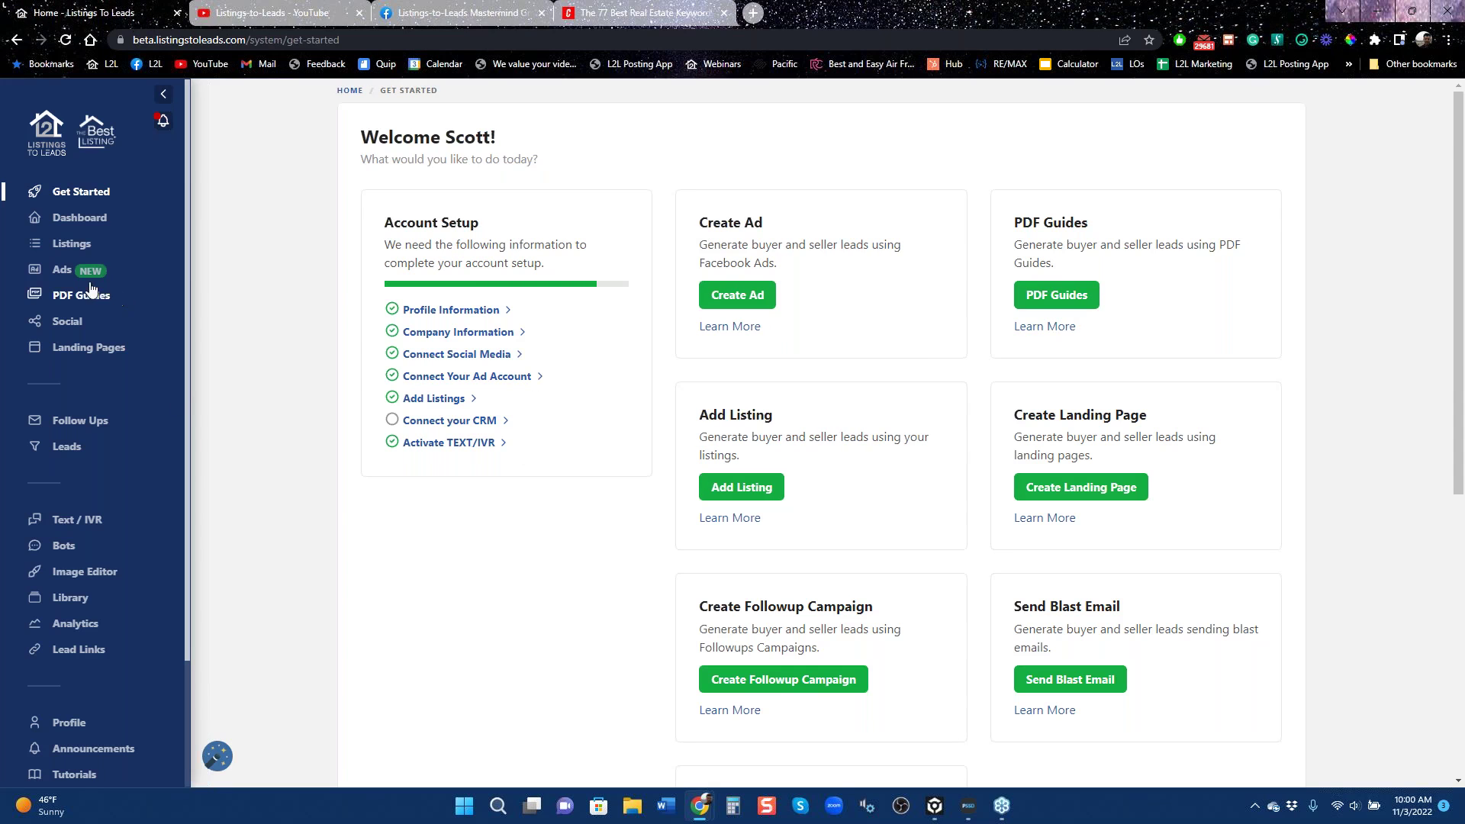
Open the Ads overview and set Checker Plus mail notifications to Do Not Disturb for 1 hour.
click(62, 277)
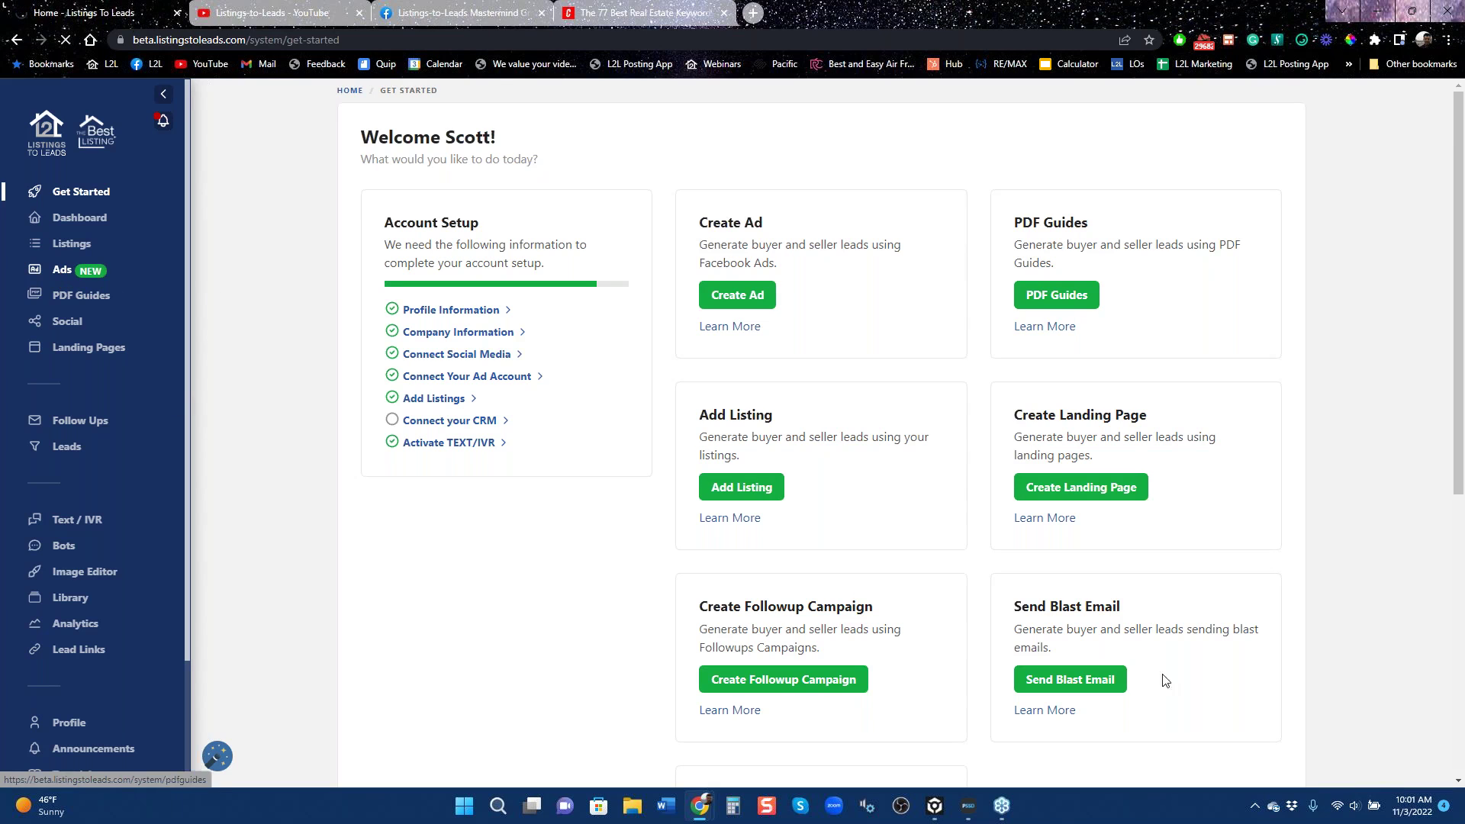
right_click(1206, 38)
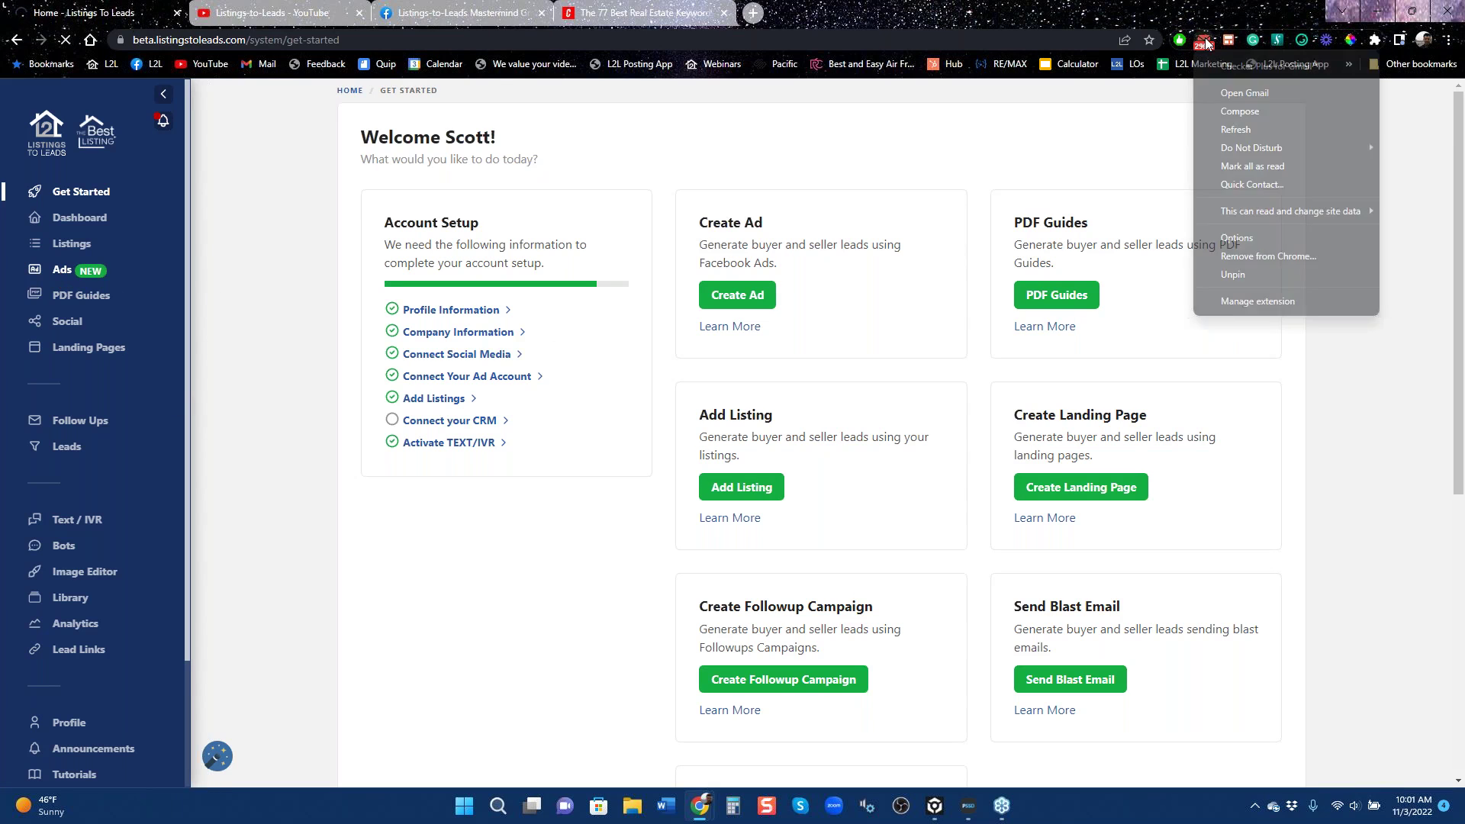
mouse_move(1262, 147)
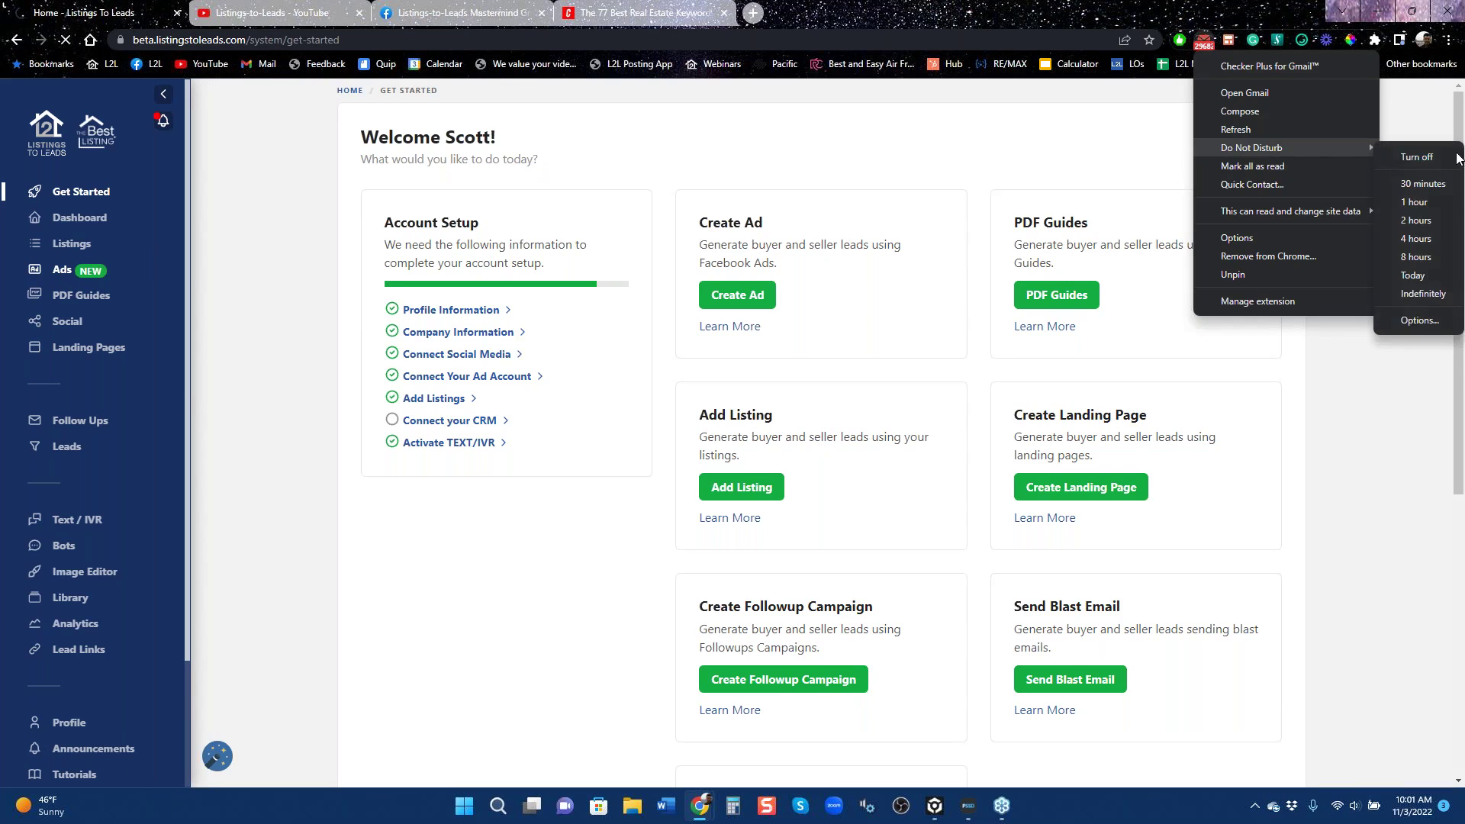
click(1419, 203)
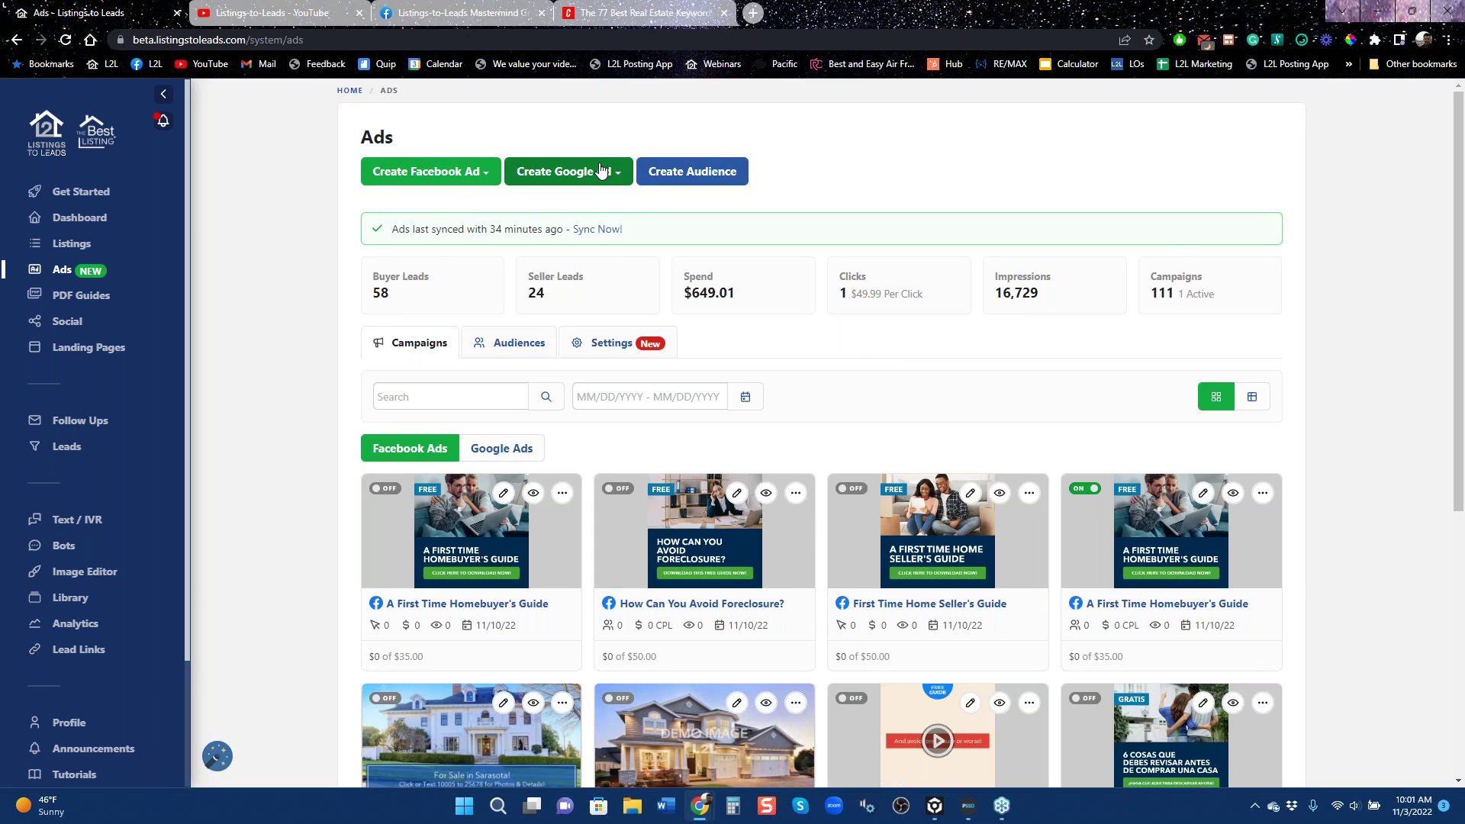
Show the Facebook ad types: listing ad, landing page ad and PDF guide ad.
click(474, 177)
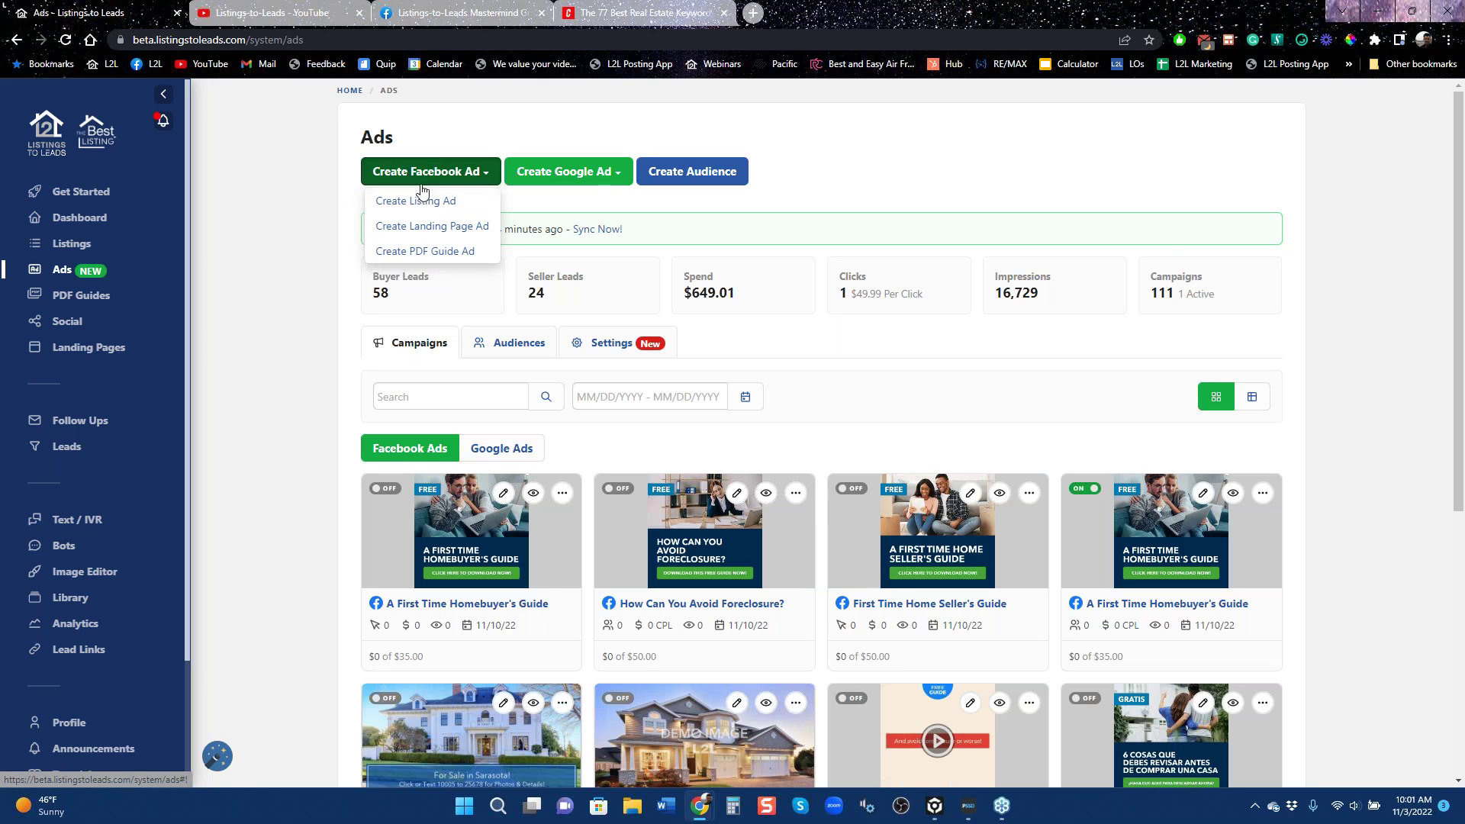
Show the Google ad types: listing ad and landing page ad.
click(602, 180)
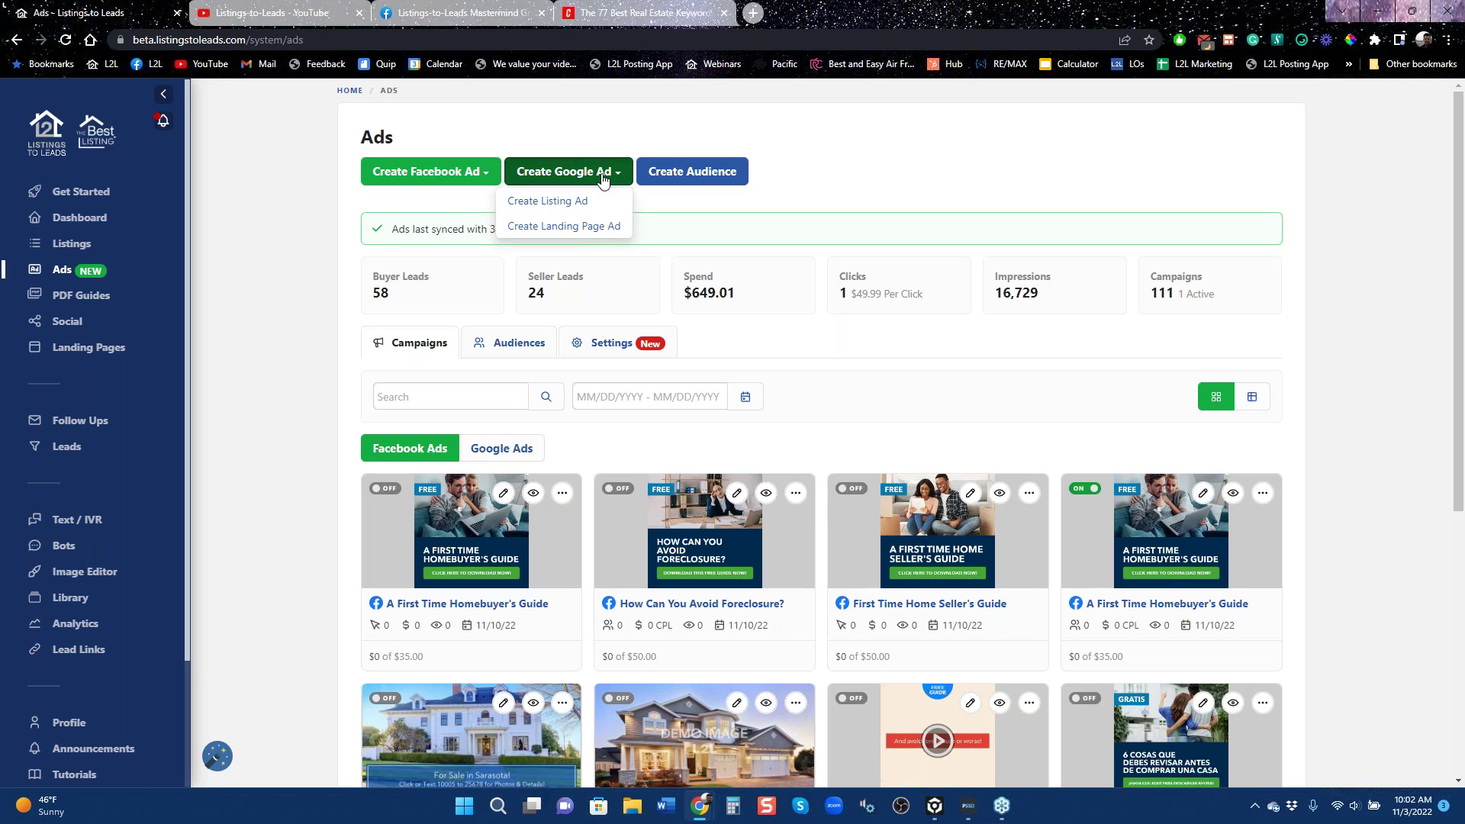
Search Google for 'sell my home' in a new tab and review the sponsored results.
click(752, 13)
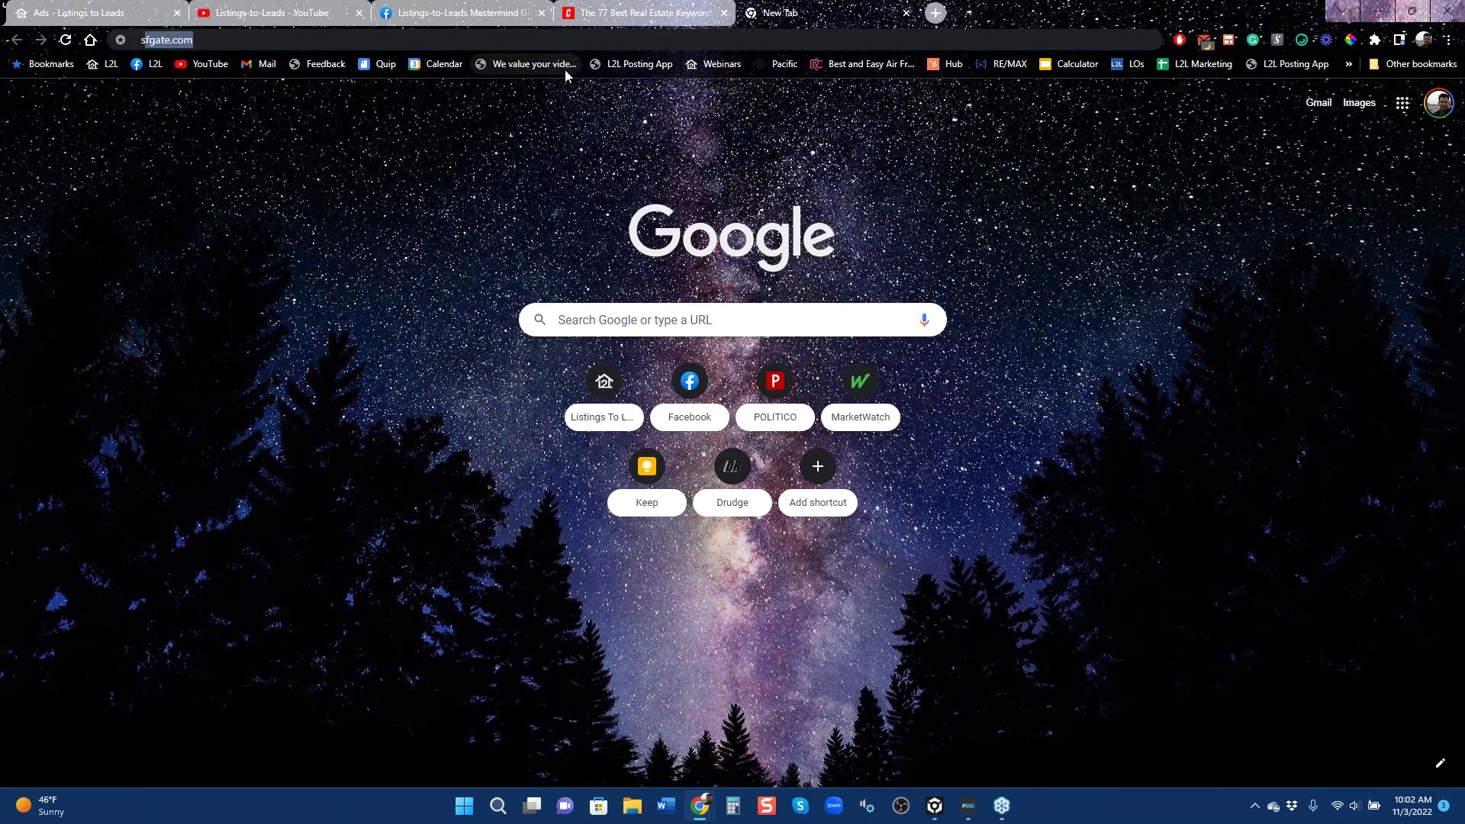
text(sellinghomesintampa)
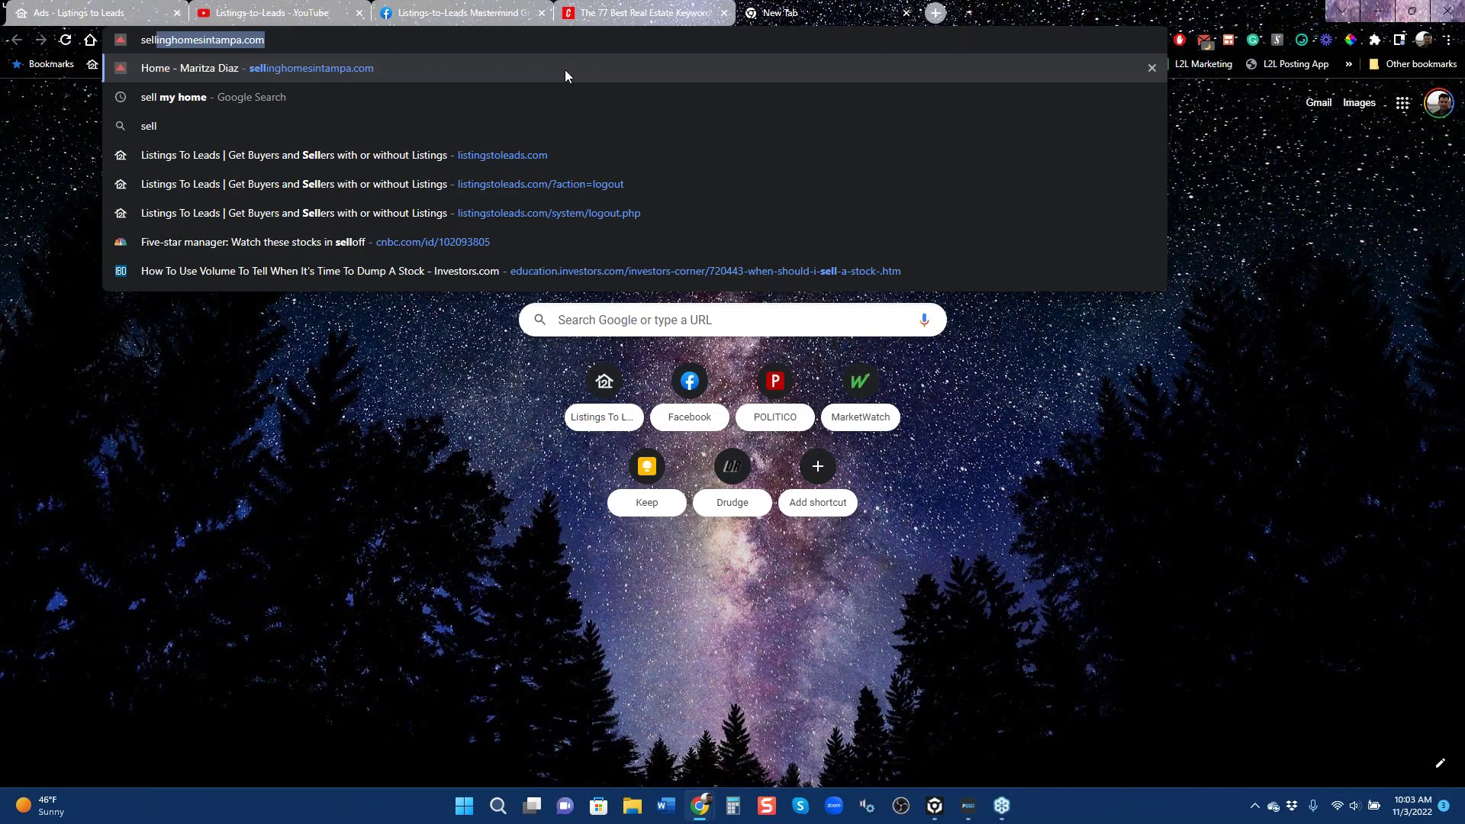
key(Down)
key(Return)
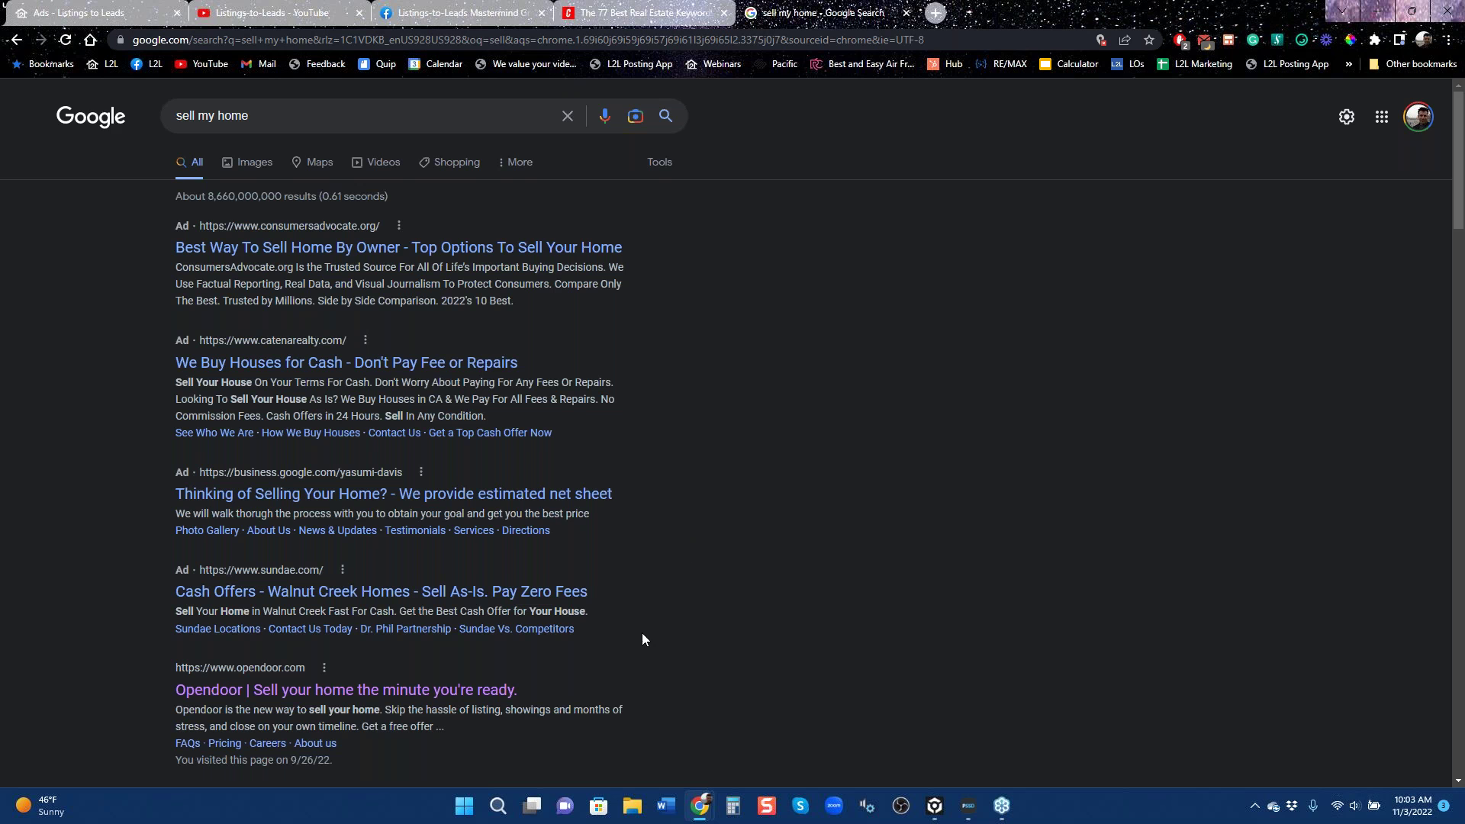
scroll(644, 639, down, 6)
scroll(653, 643, up, 6)
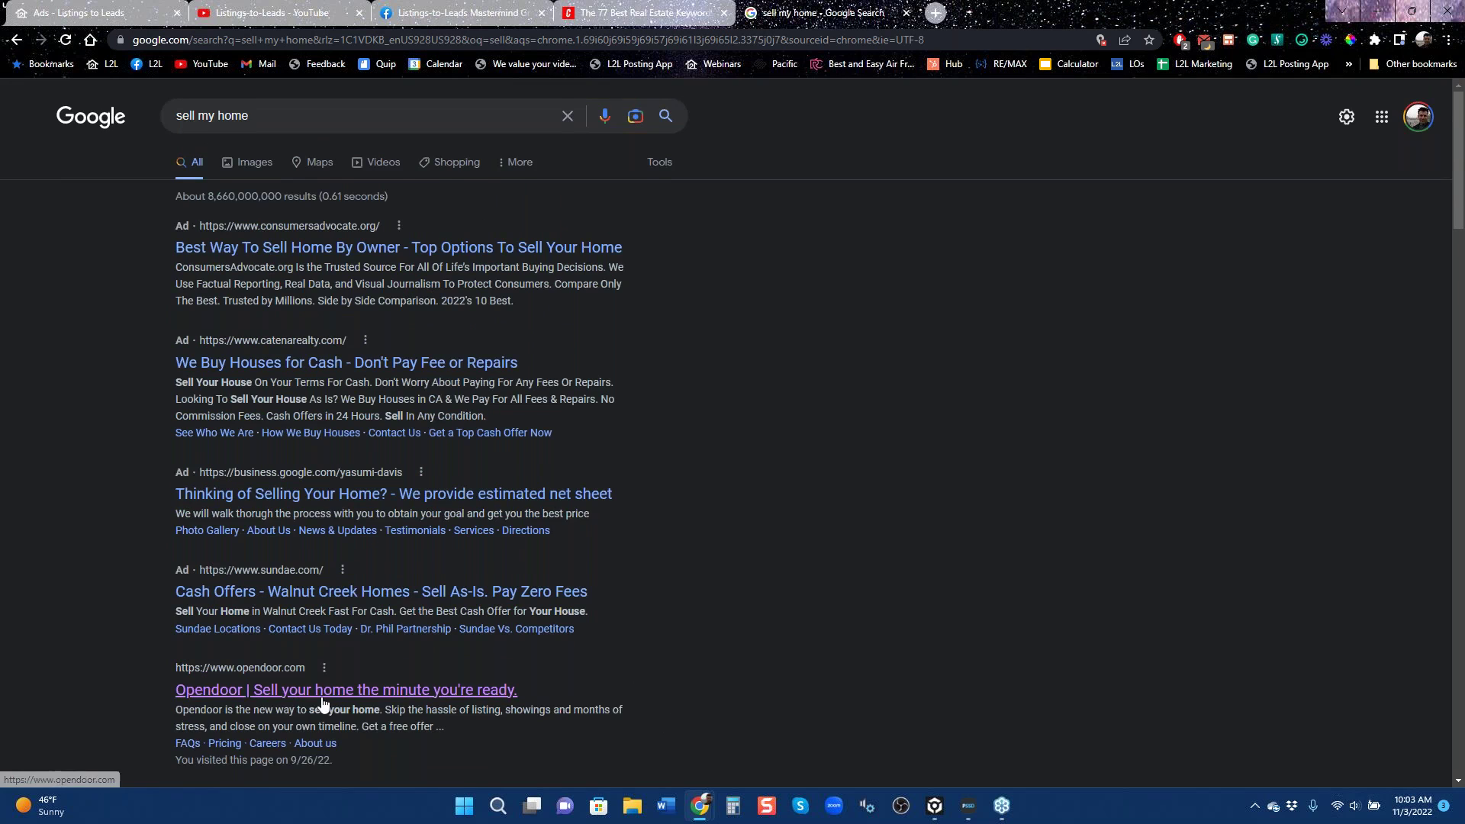
scroll(343, 584, down, 3)
scroll(343, 584, down, 3)
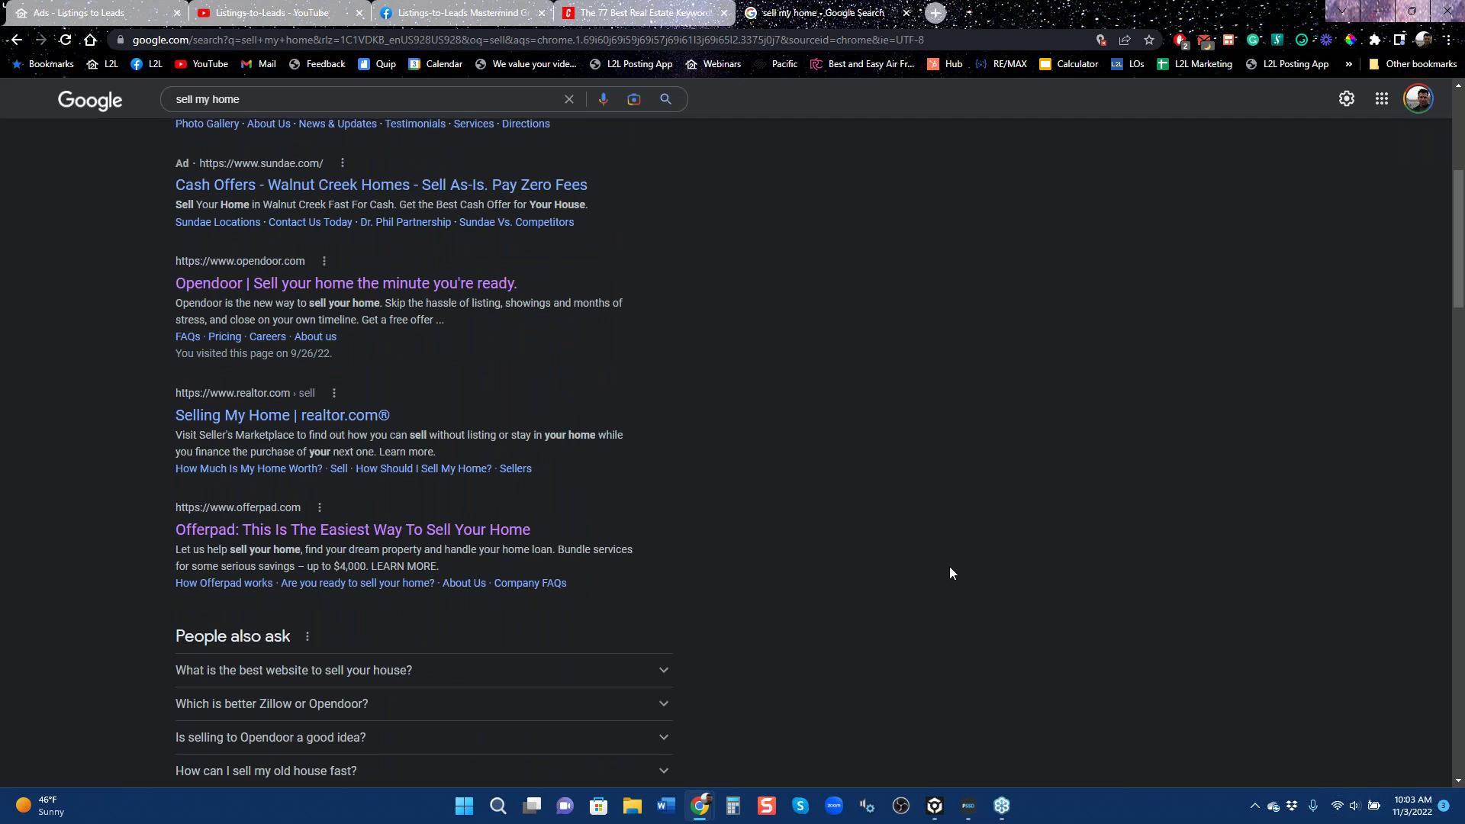
scroll(950, 573, up, 6)
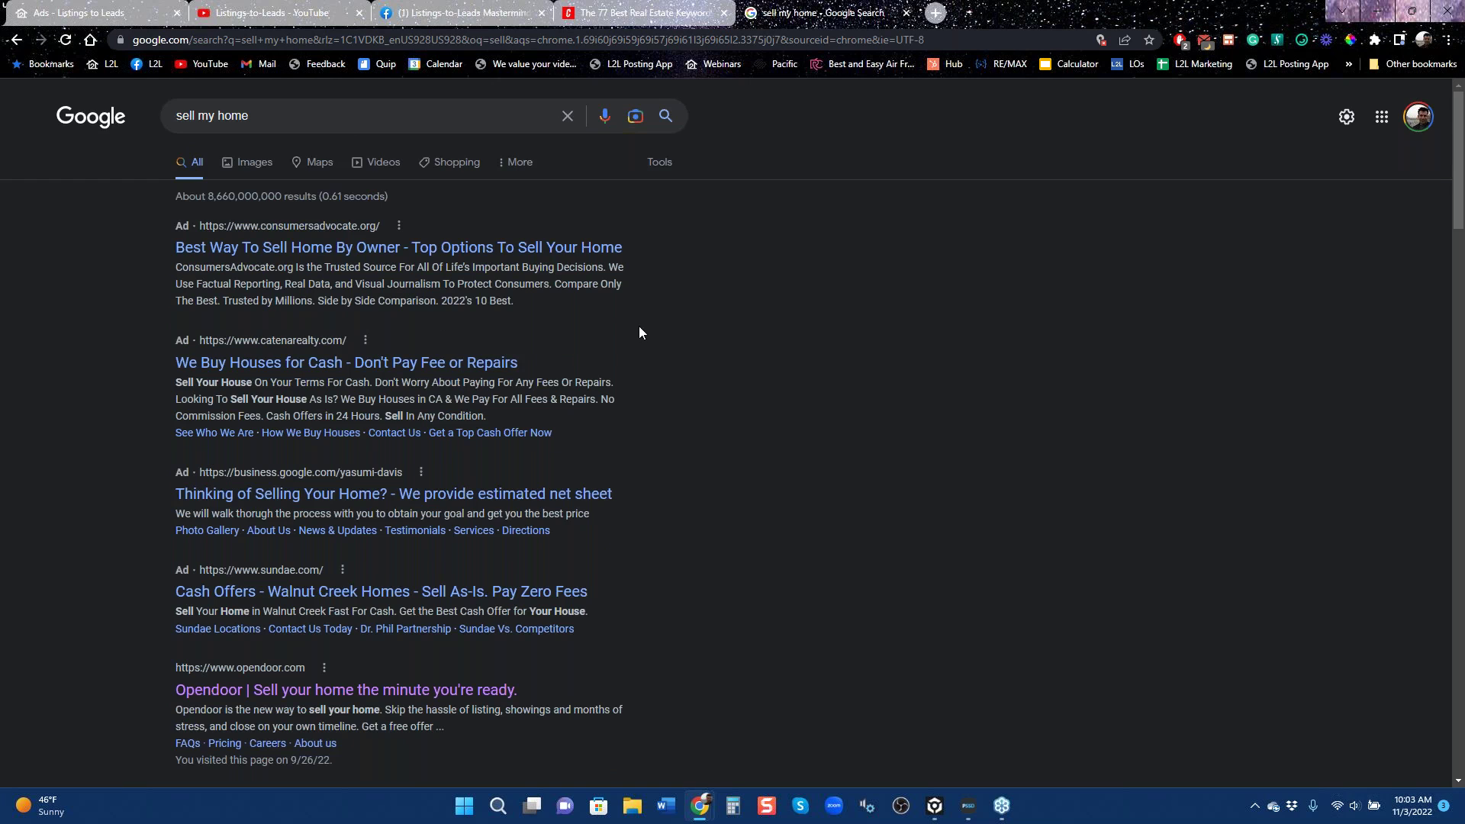
Create a Google landing page ad for the Granite Bay Week 1: Market Update webinar page.
click(95, 16)
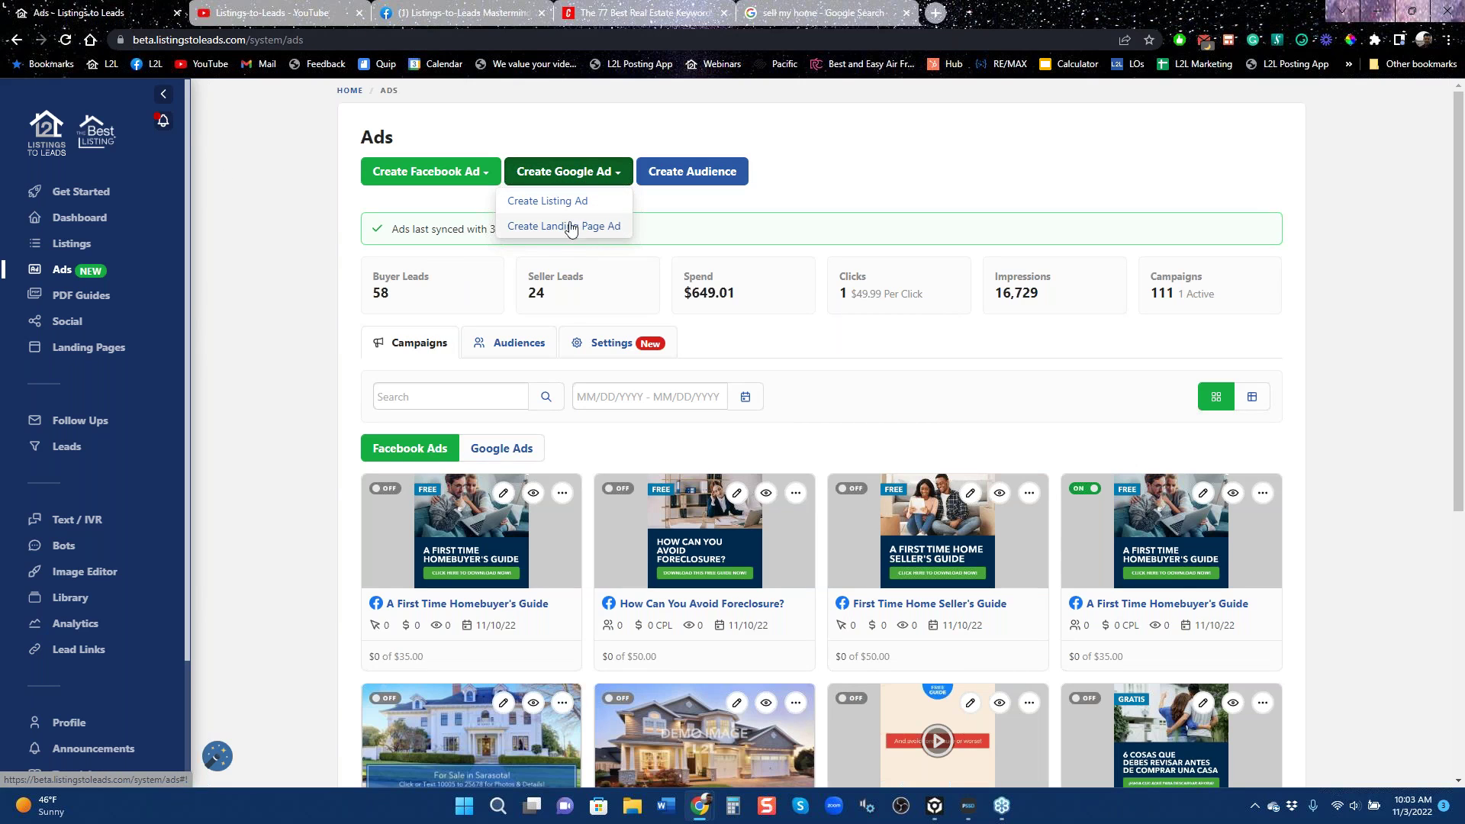
click(571, 228)
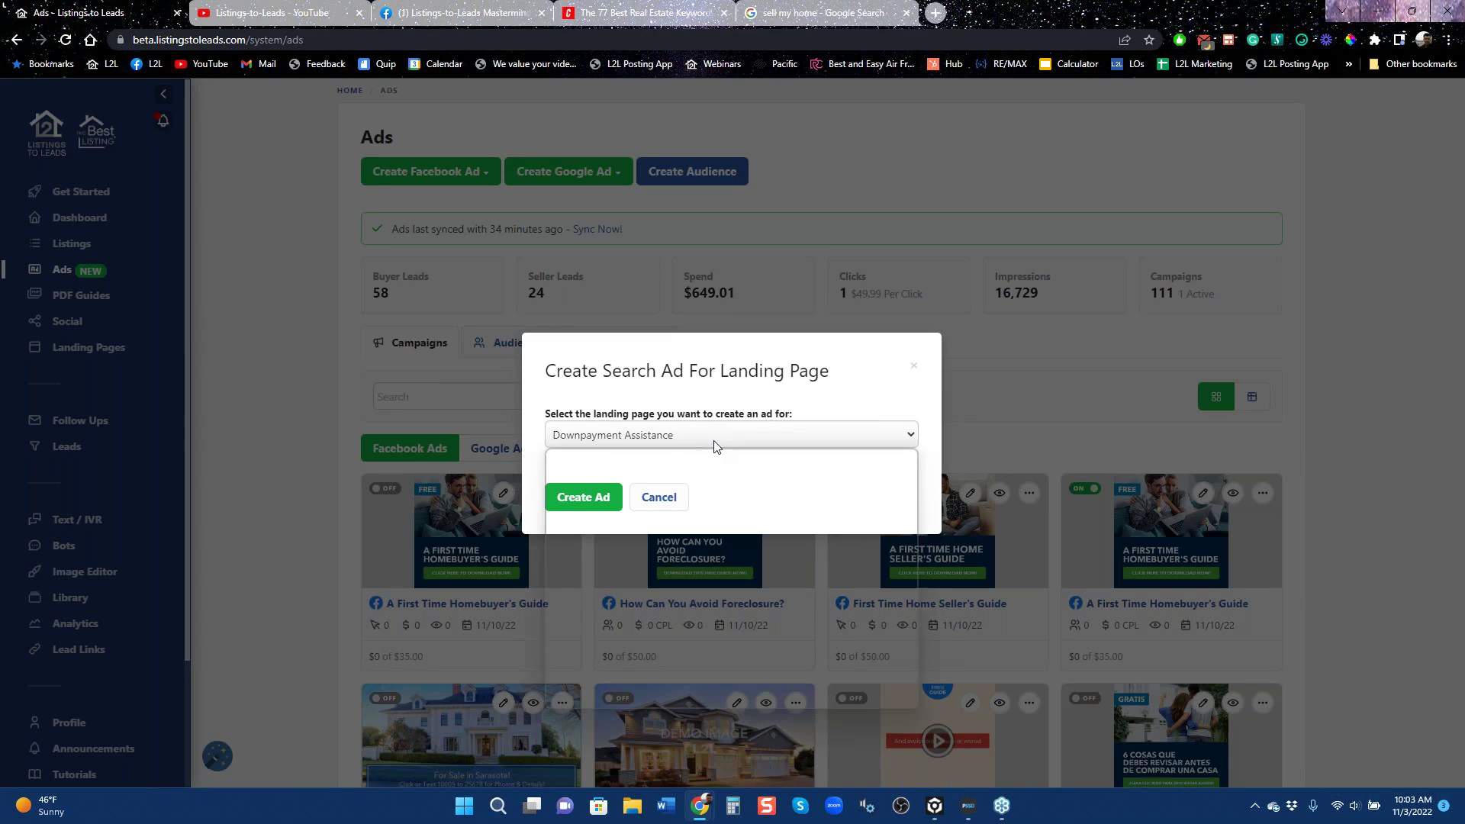
click(714, 435)
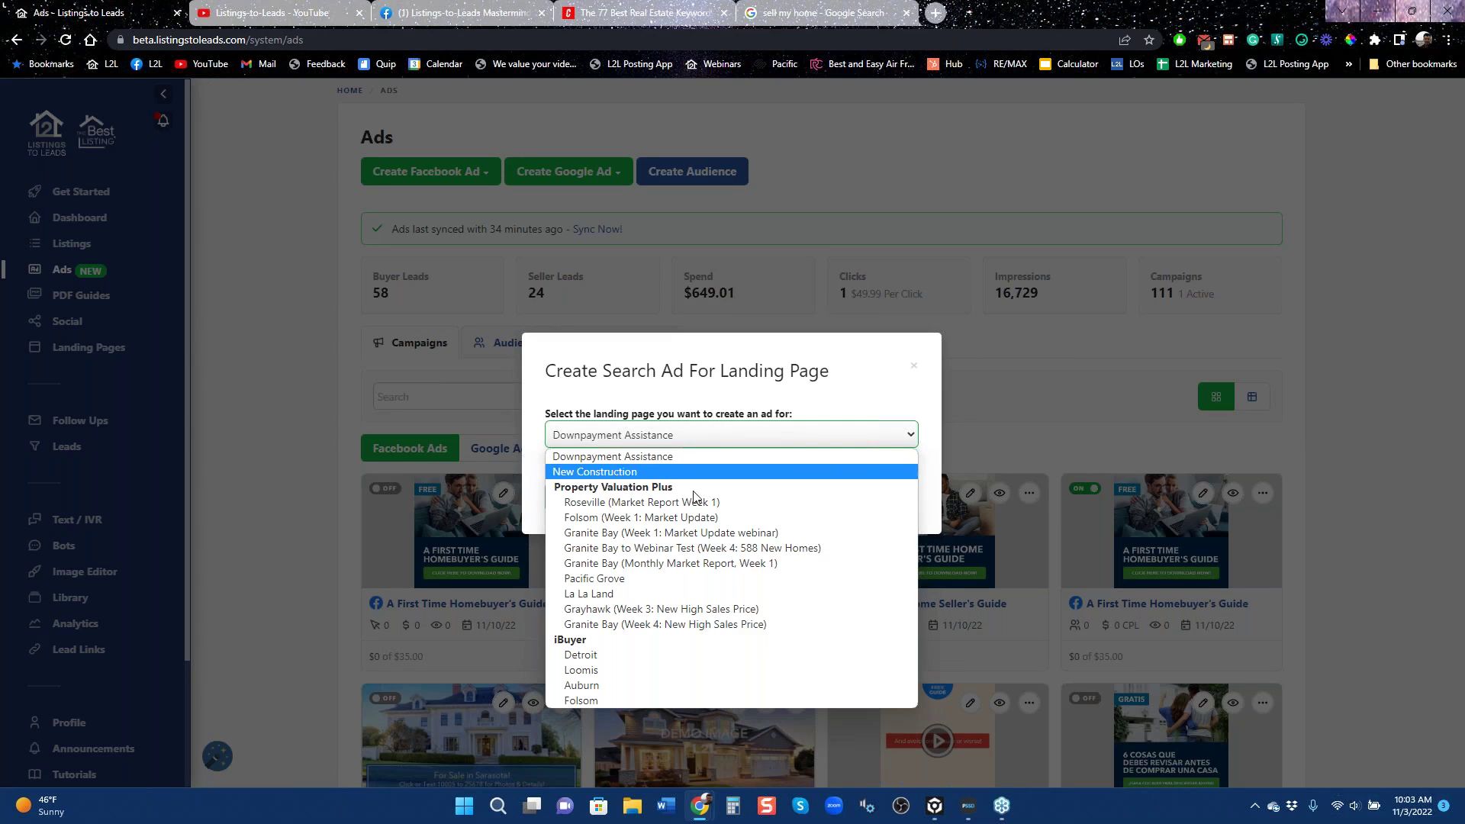
click(681, 534)
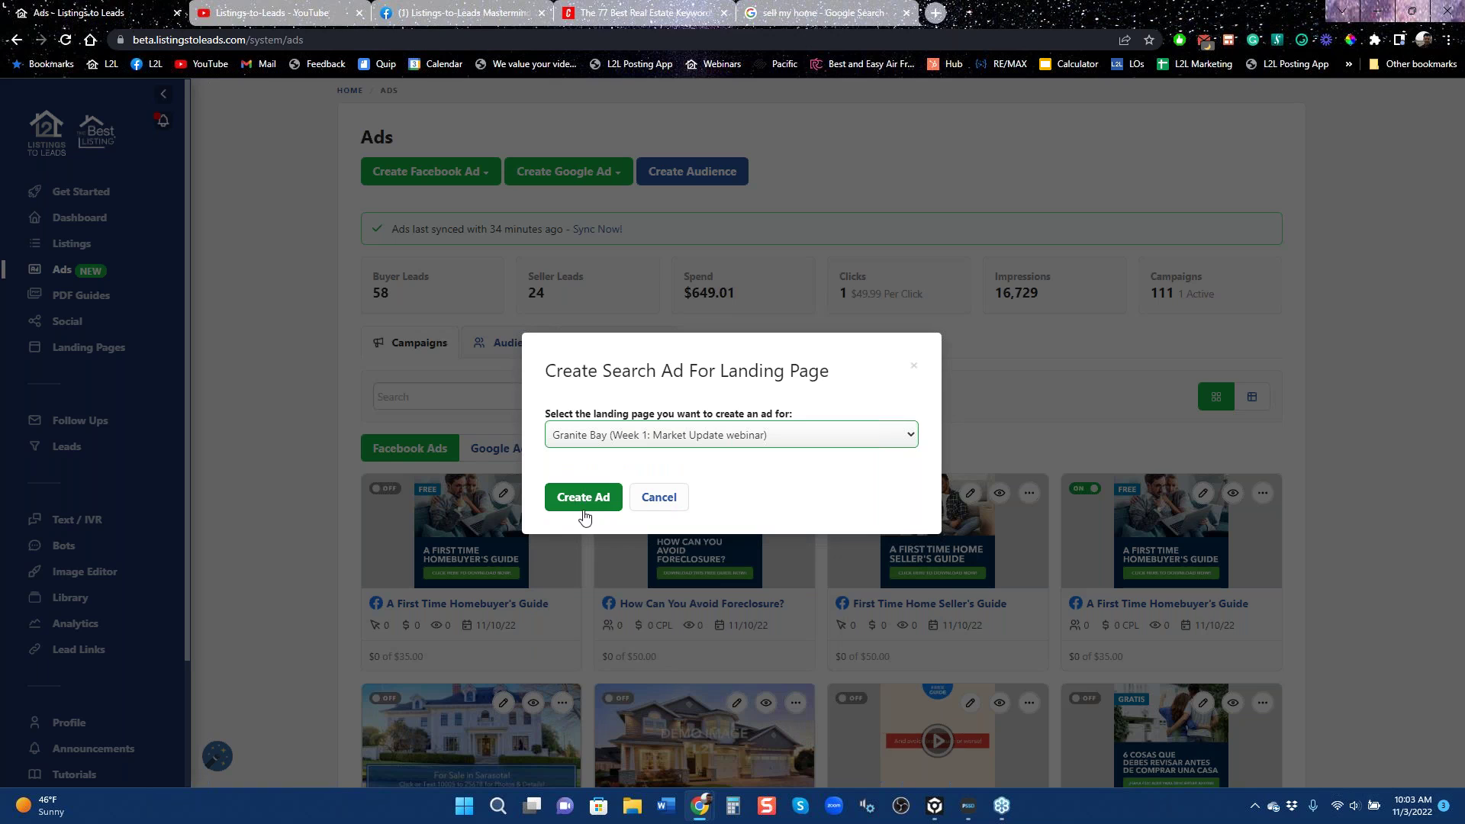
click(582, 504)
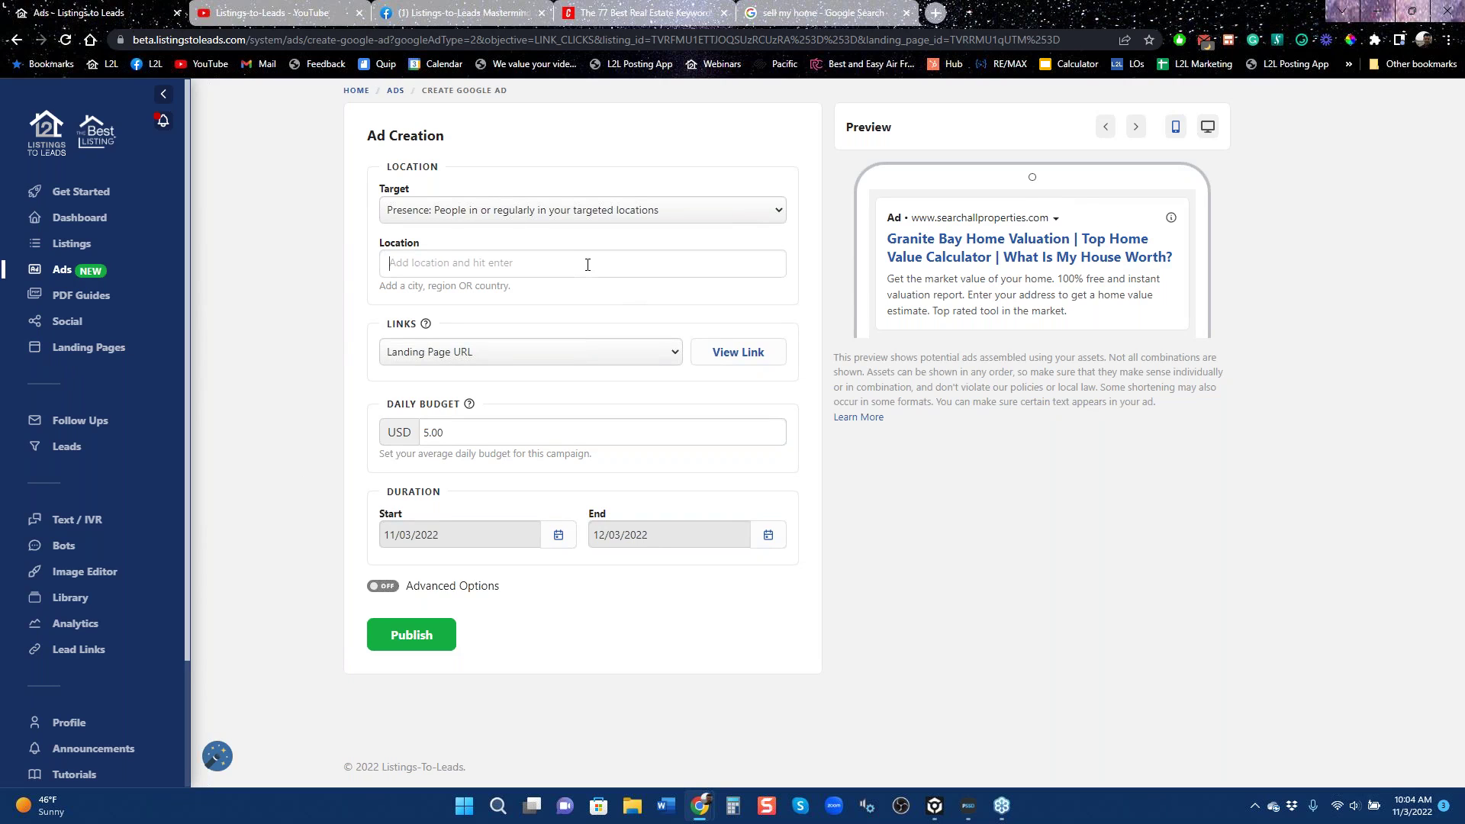
Set the ad's target location to Granite Bay, California.
text(Granite)
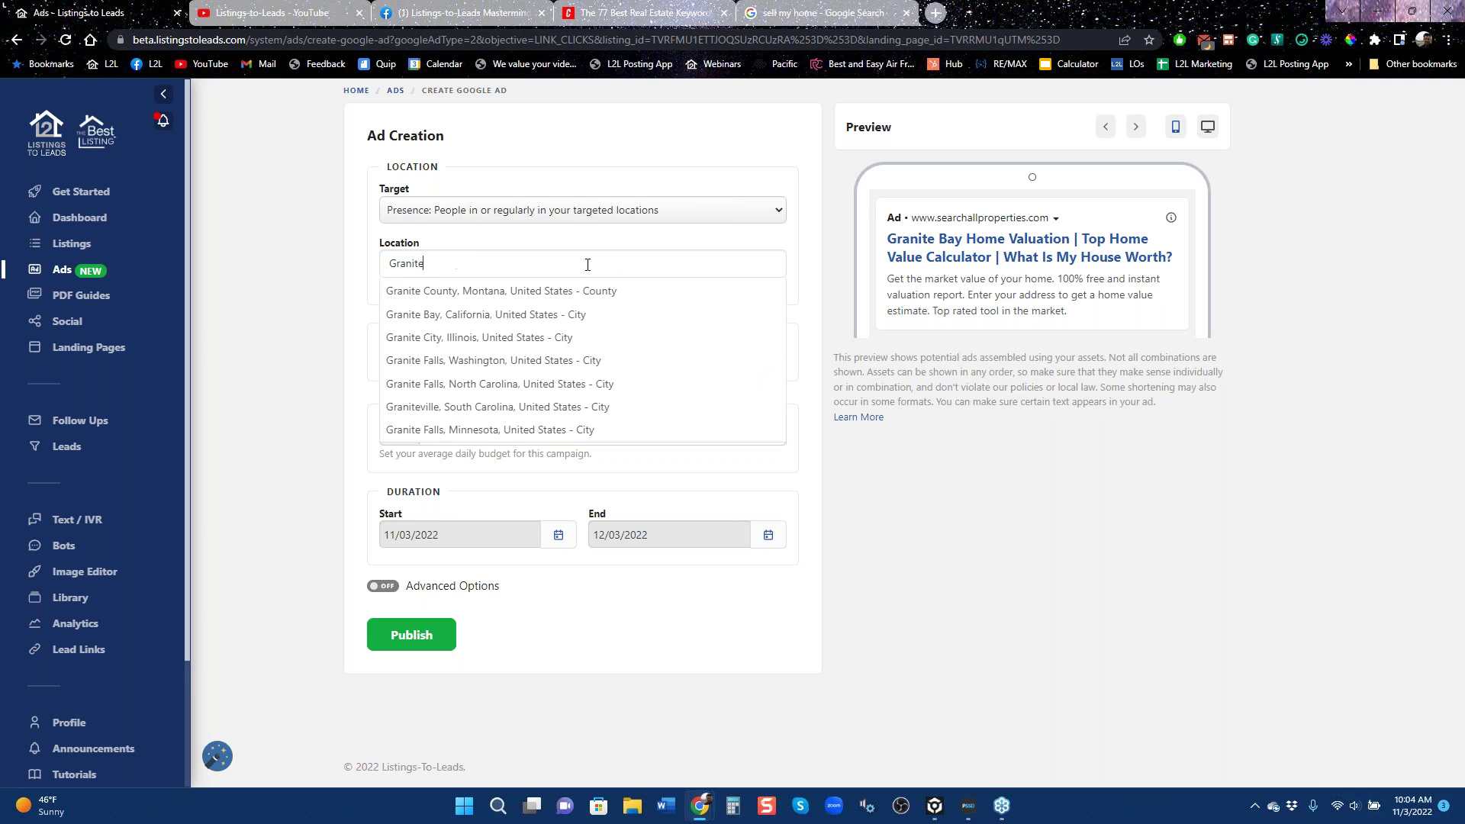
text( bay)
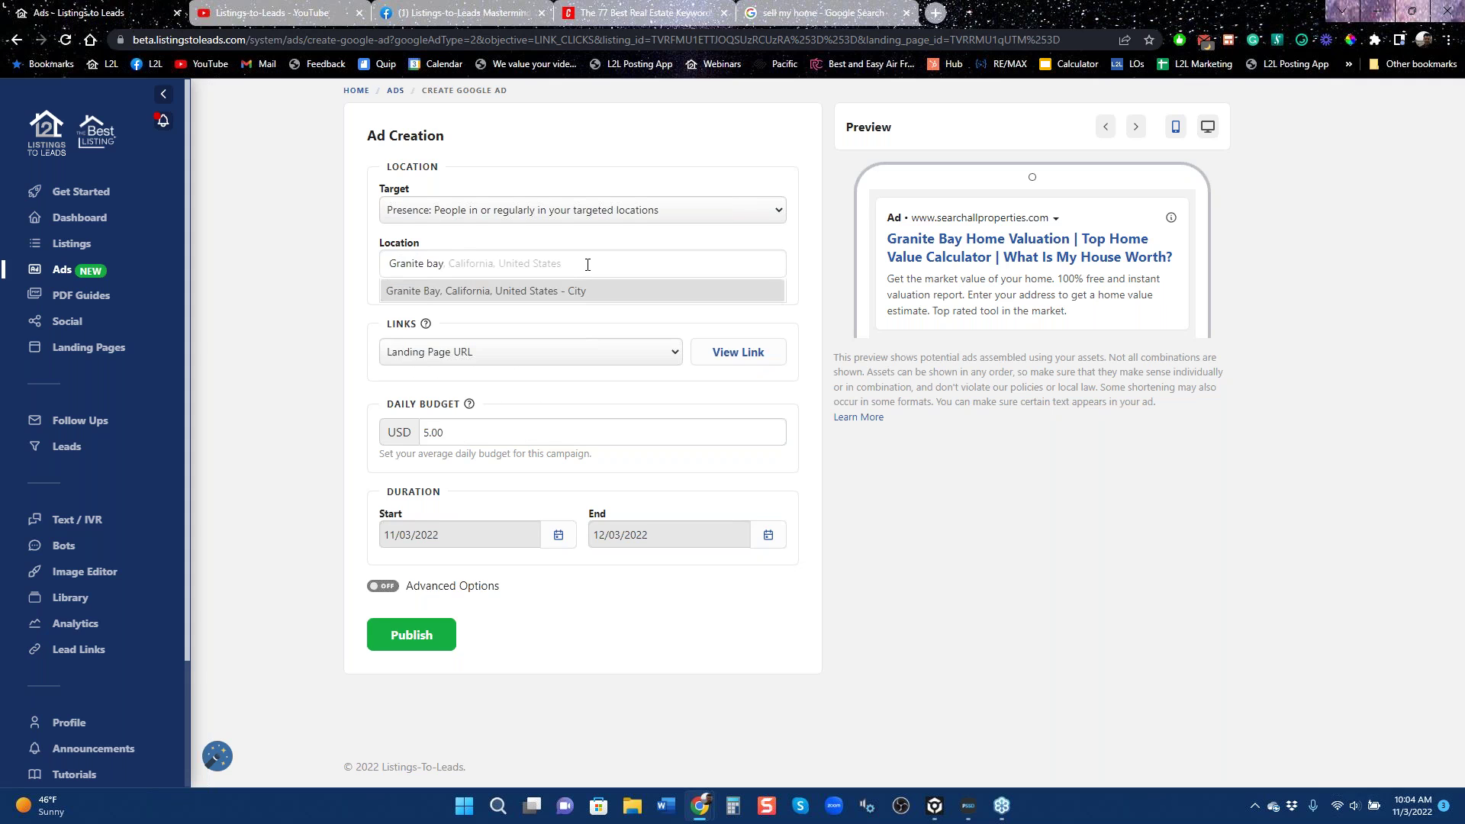
key(Return)
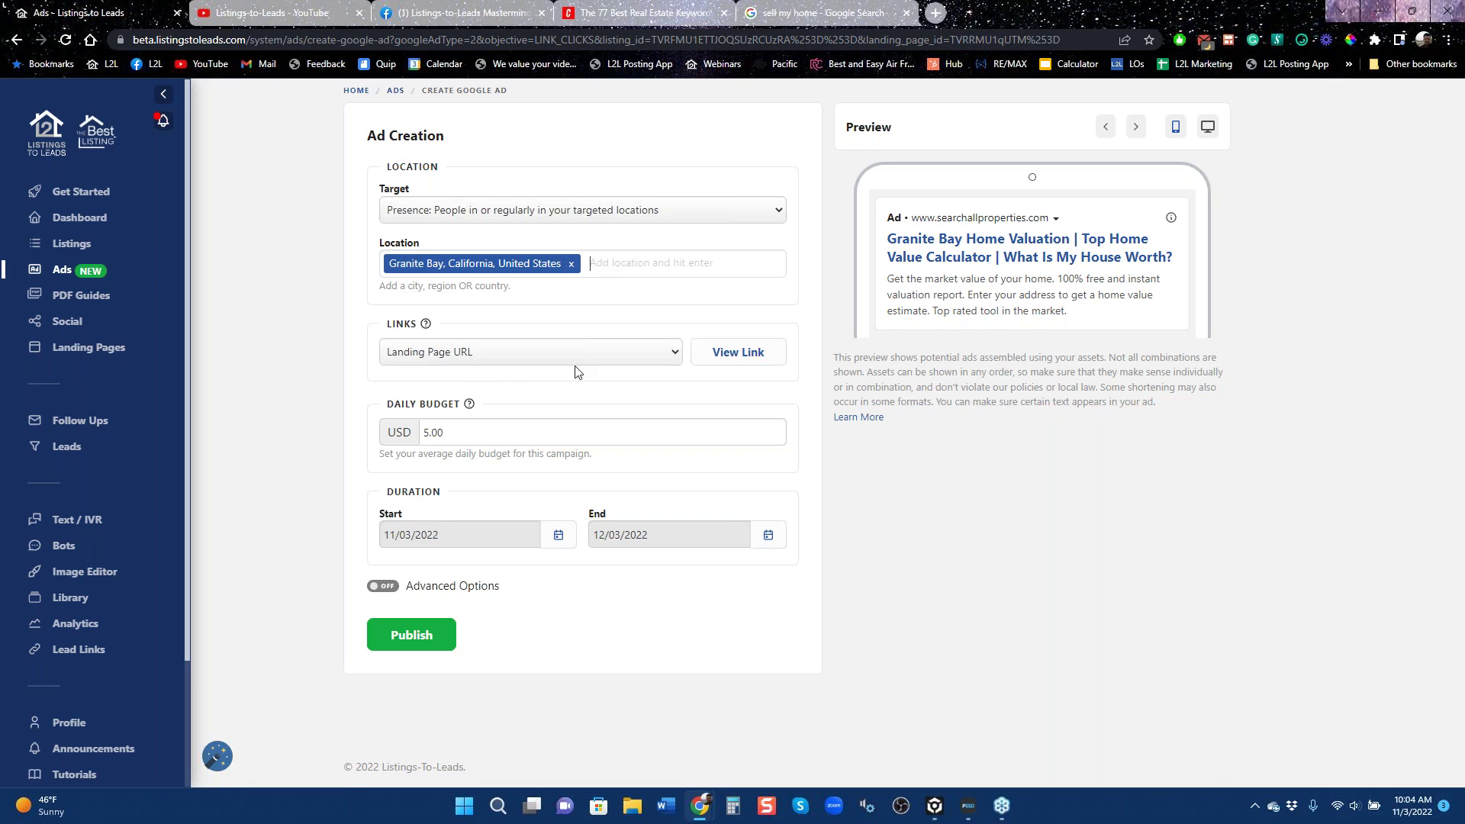
Preview the linked Granite Bay home valuation landing page, then return to the ad form.
click(742, 359)
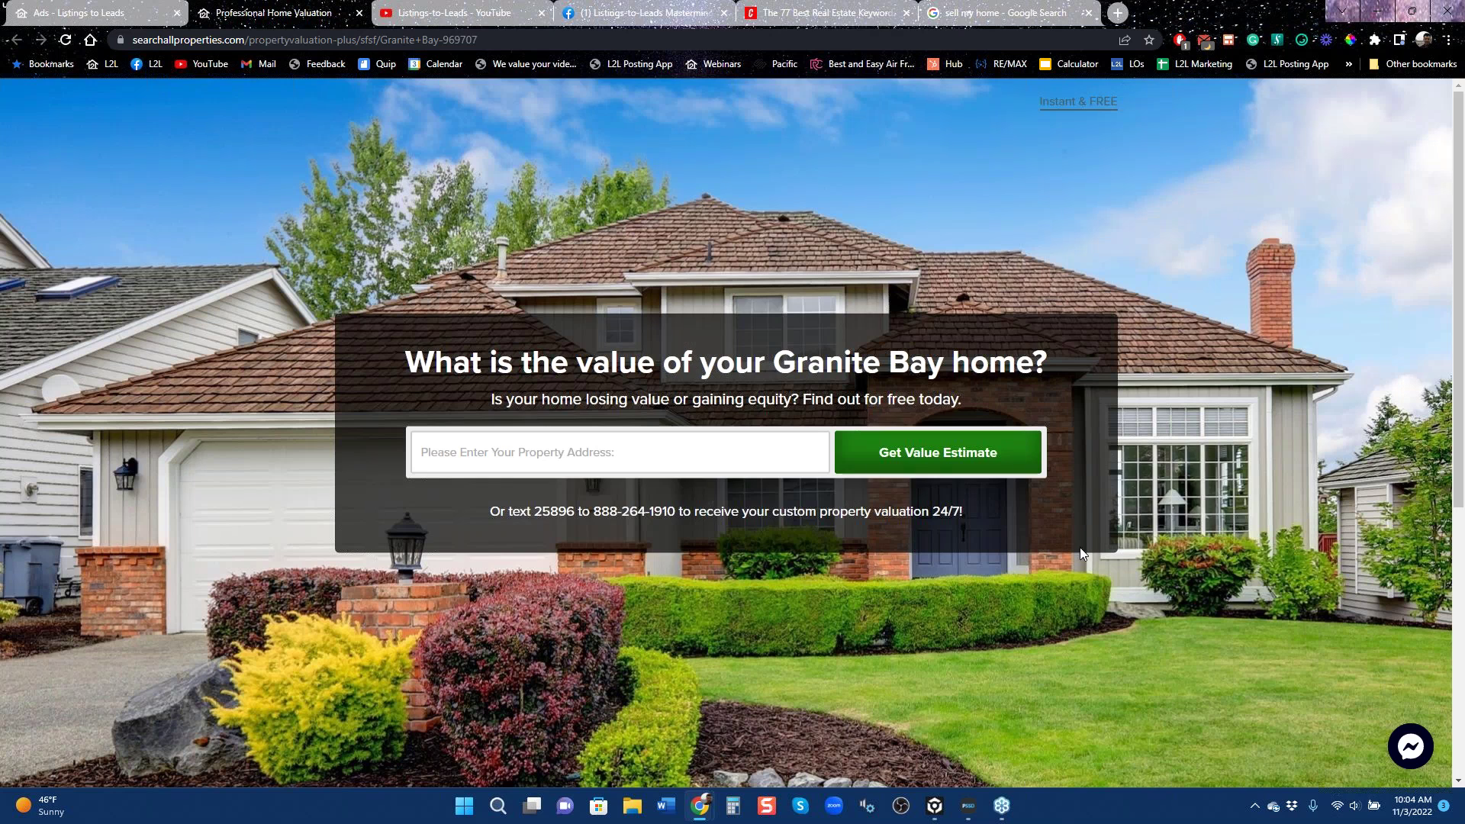
click(97, 13)
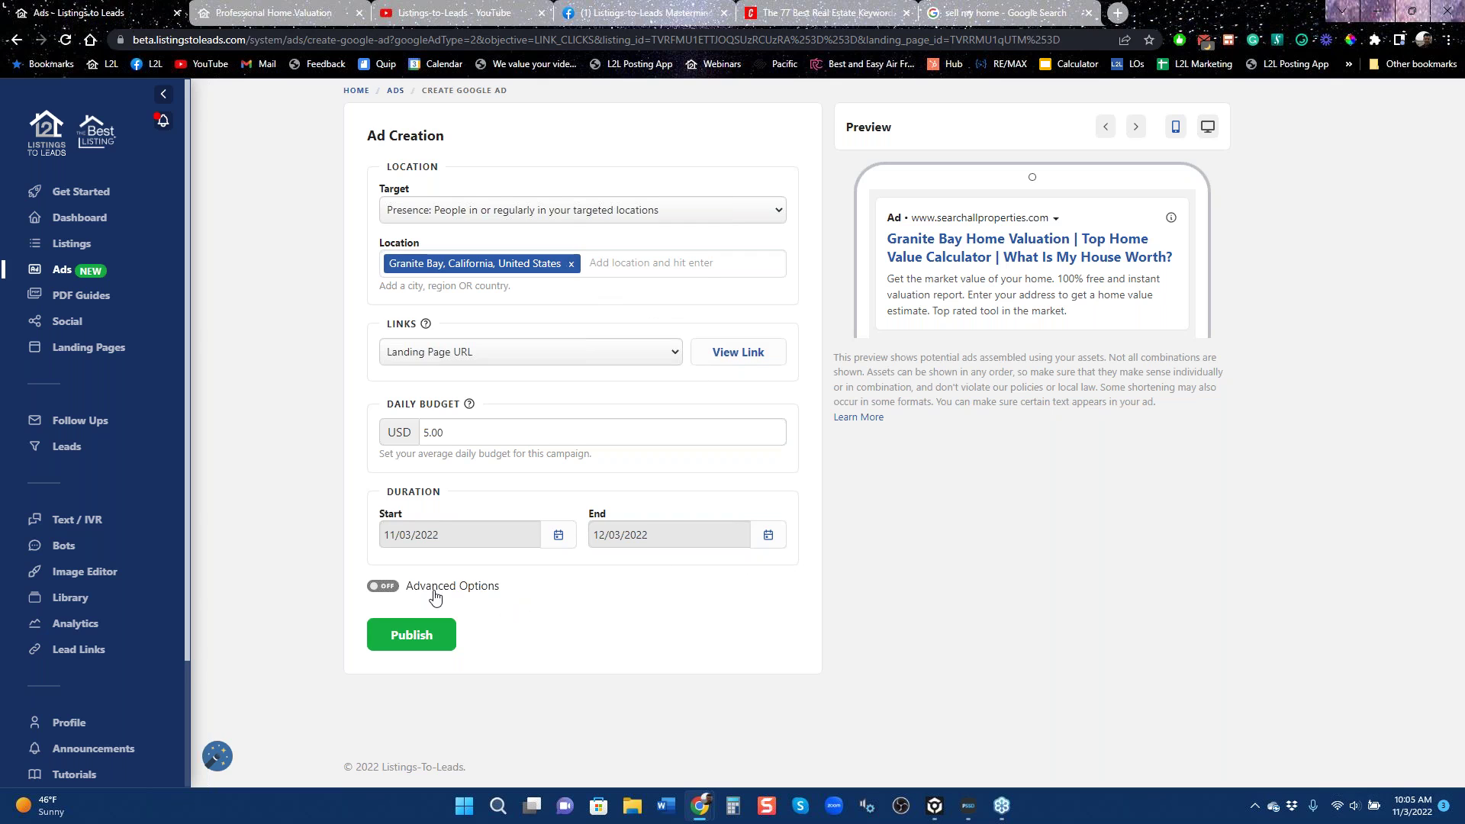
Scroll through the preset Granite Bay valuation keywords and switch Advanced Options off.
click(385, 588)
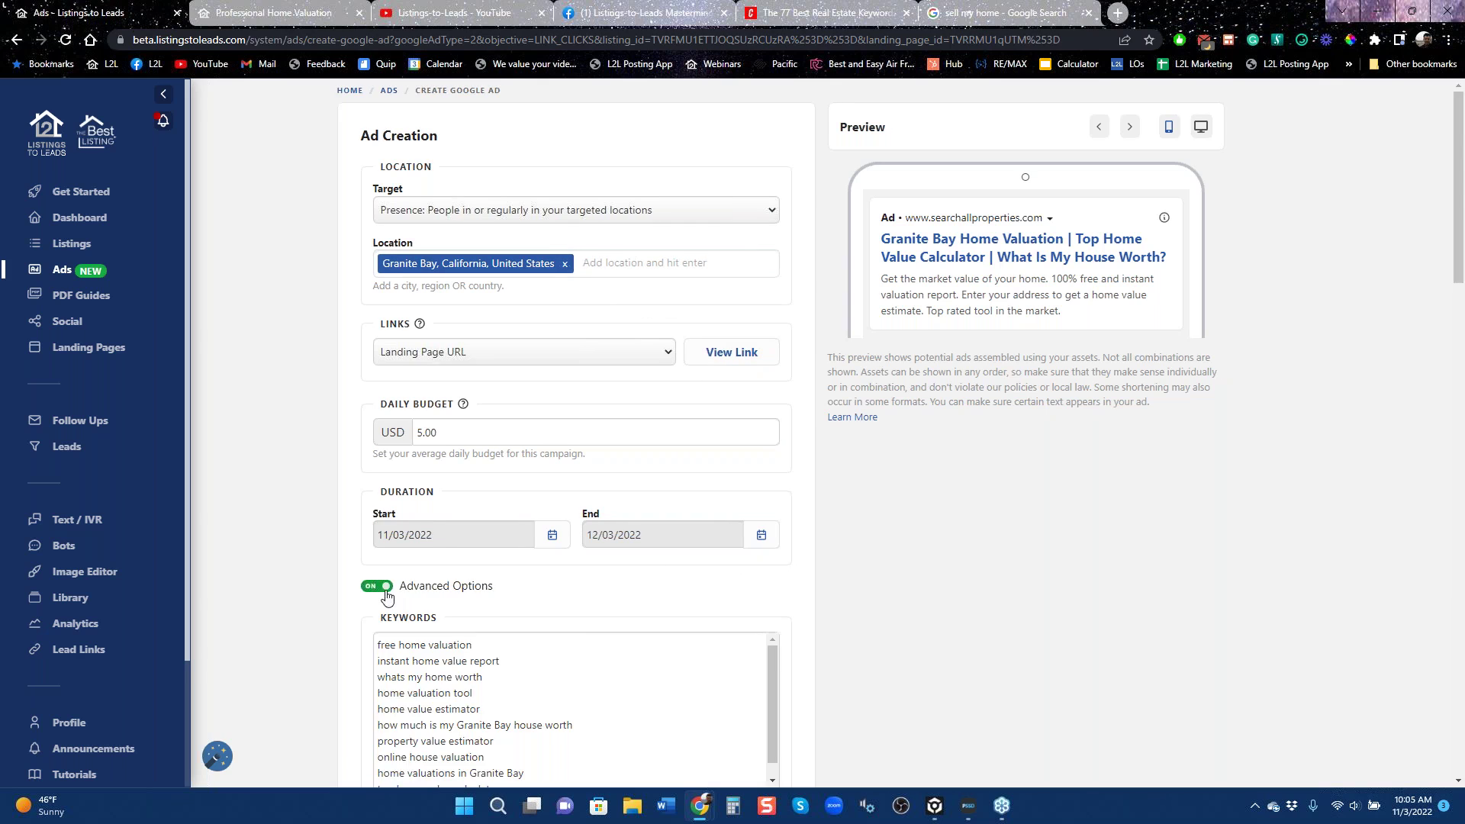
scroll(584, 636, down, 1)
scroll(791, 632, down, 5)
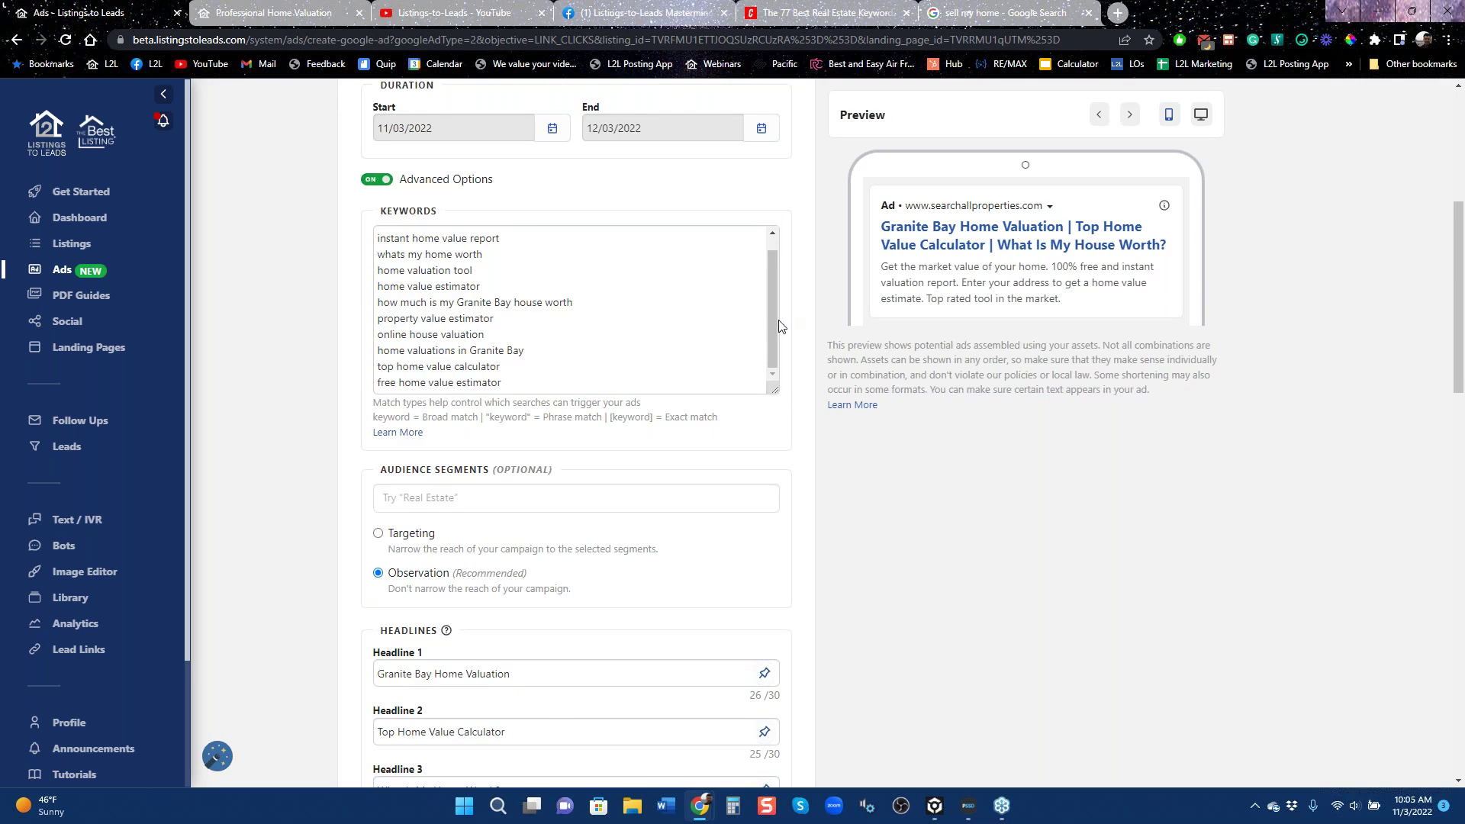
drag(772, 328, 779, 268)
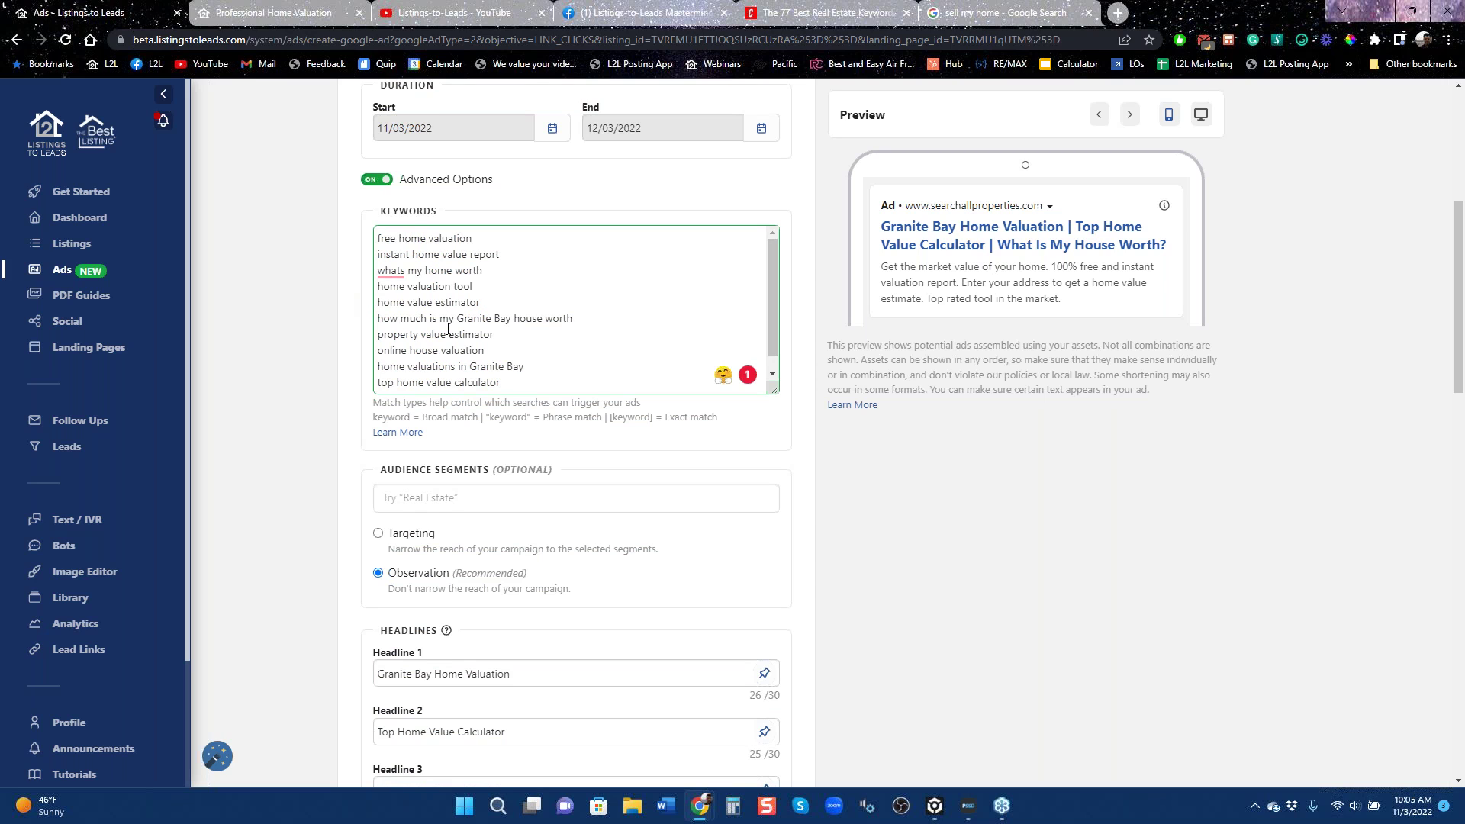
scroll(448, 328, up, 1)
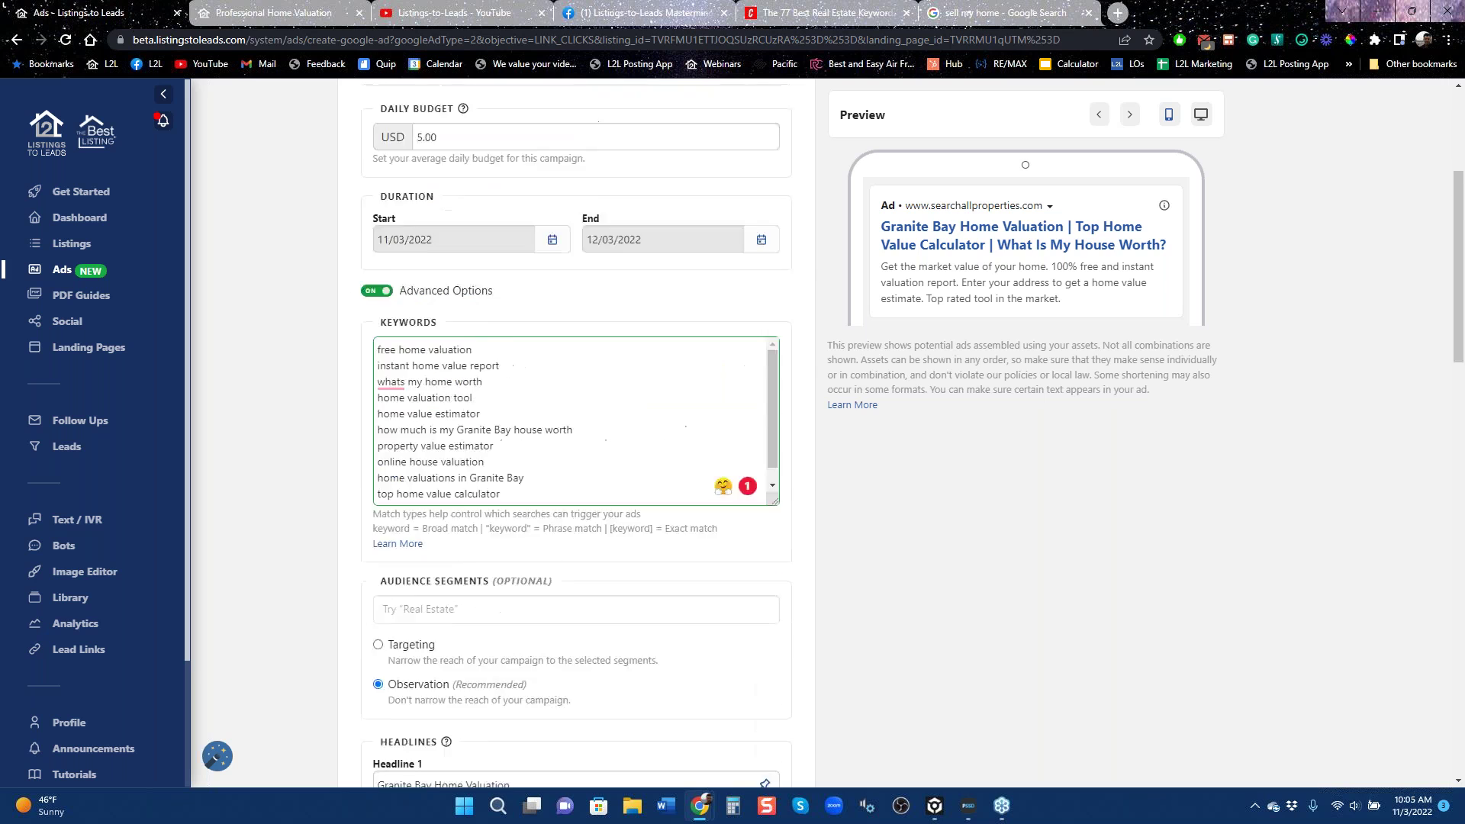
scroll(833, 219, up, 3)
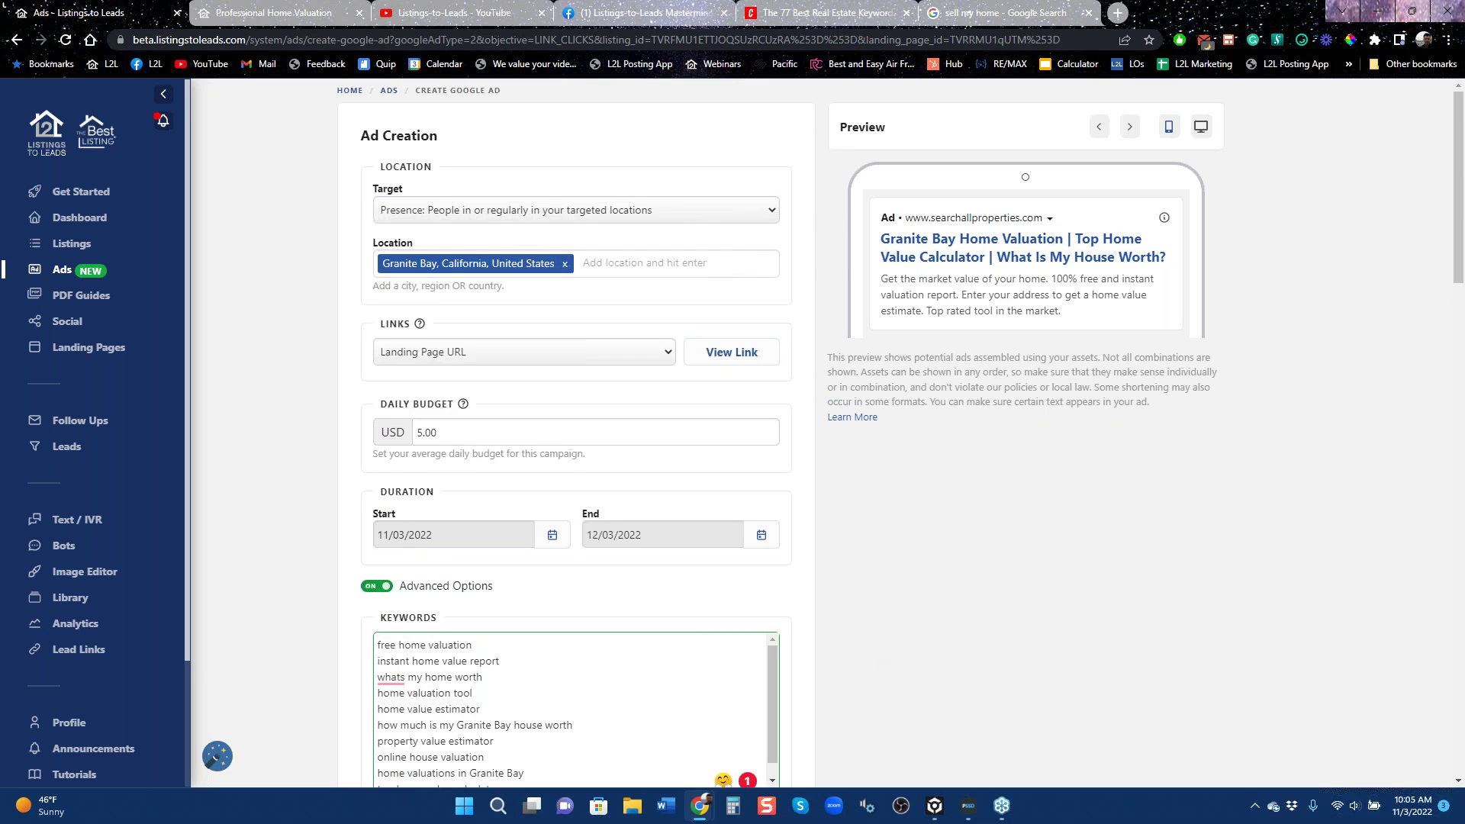
scroll(790, 562, down, 10)
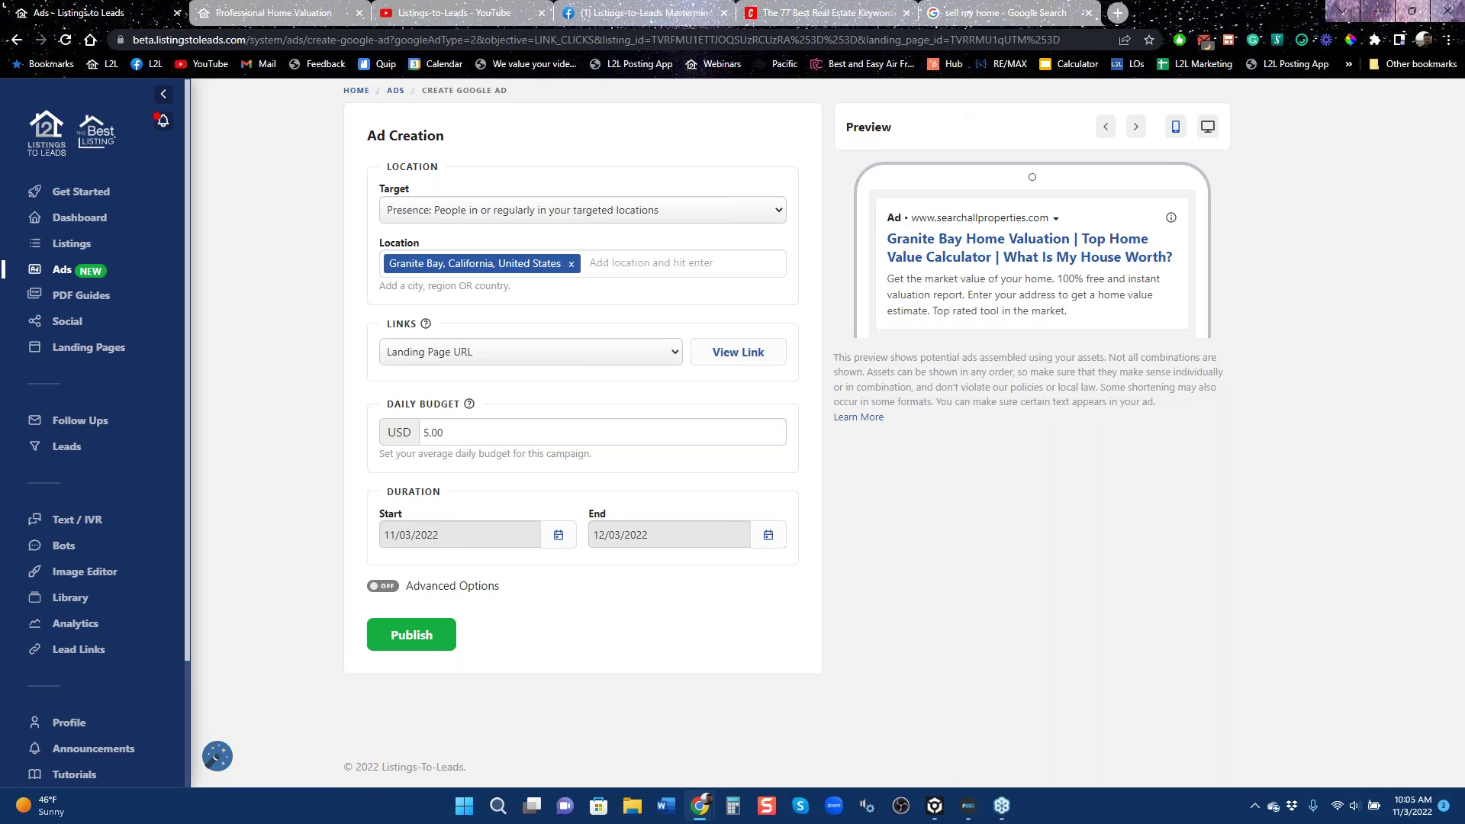
Read through The Close's table of 77 real estate keywords, then go back to the Granite Bay ad form.
click(984, 12)
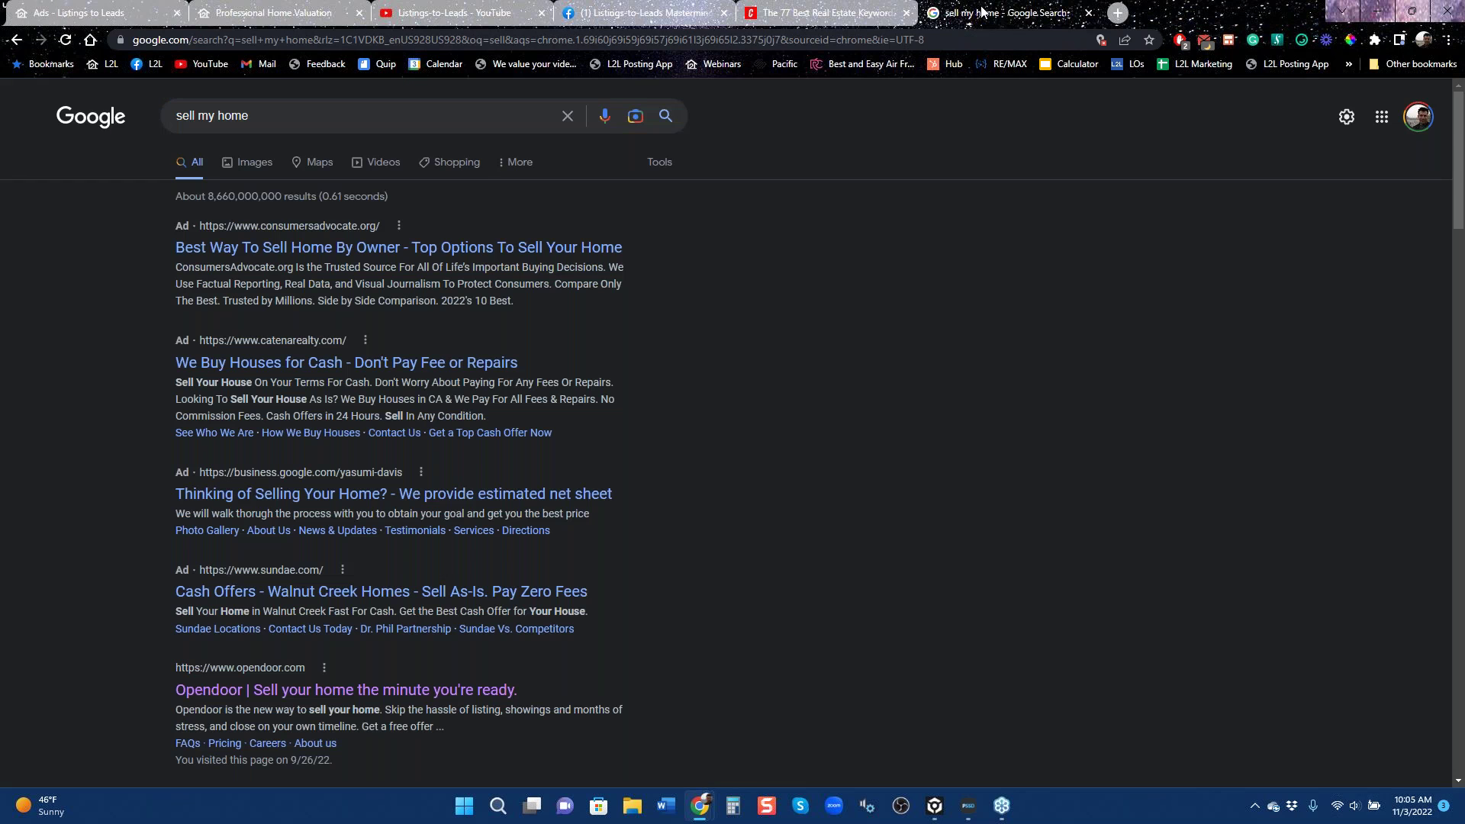
click(824, 12)
mouse_move(674, 214)
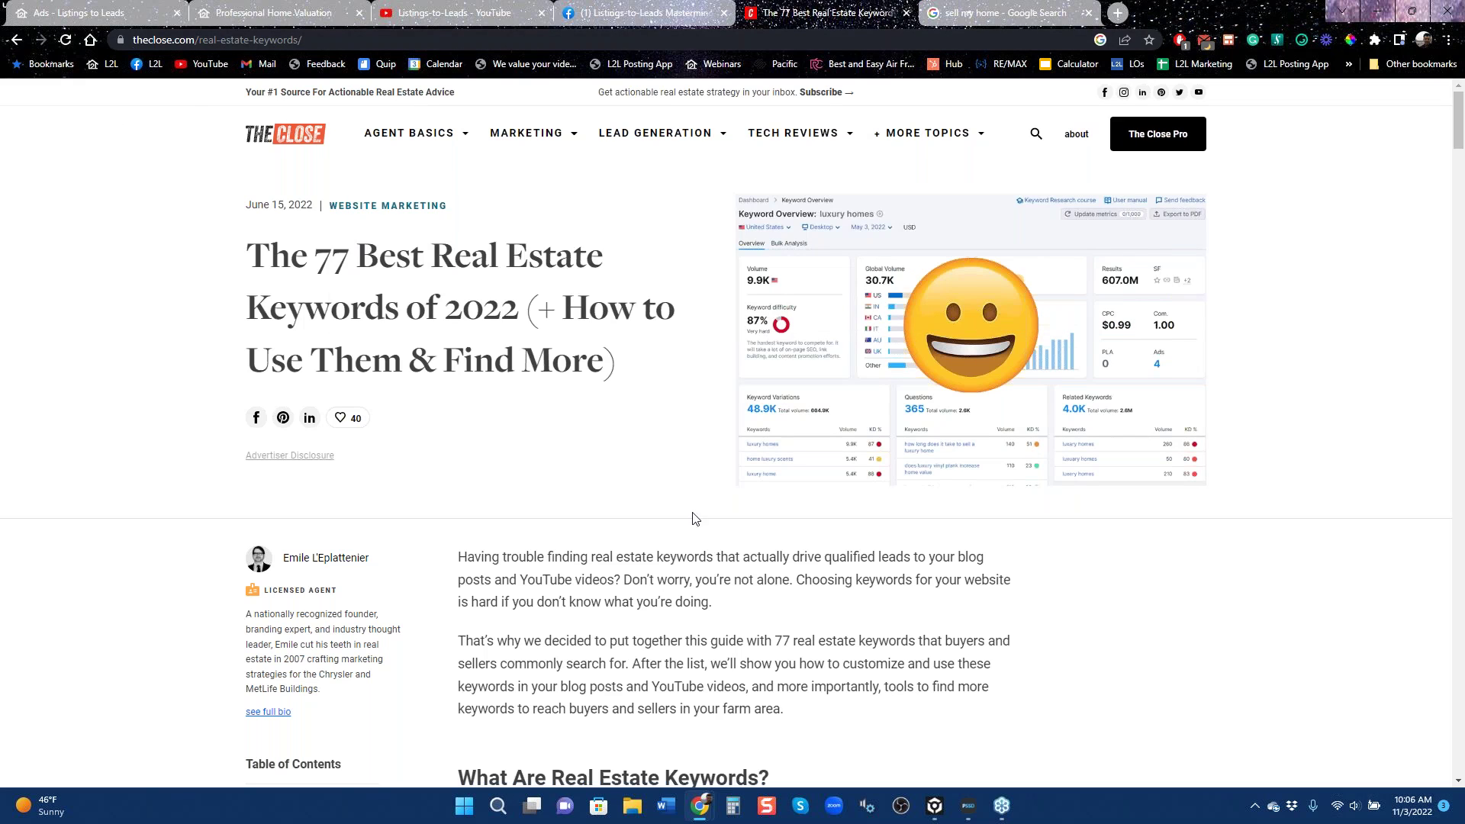
scroll(703, 595, down, 1)
scroll(733, 440, down, 3)
scroll(759, 605, down, 9)
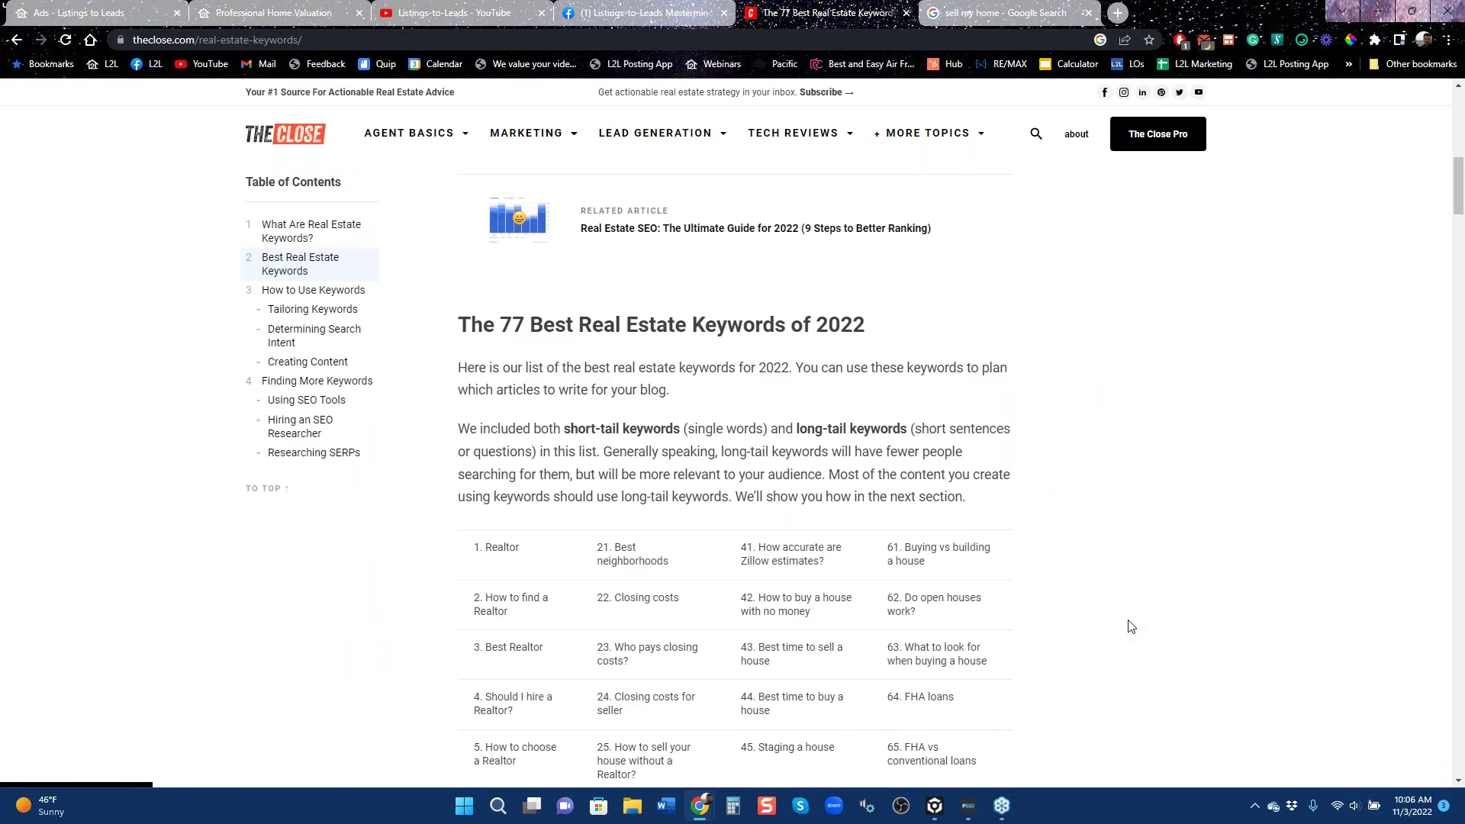
scroll(1130, 623, down, 3)
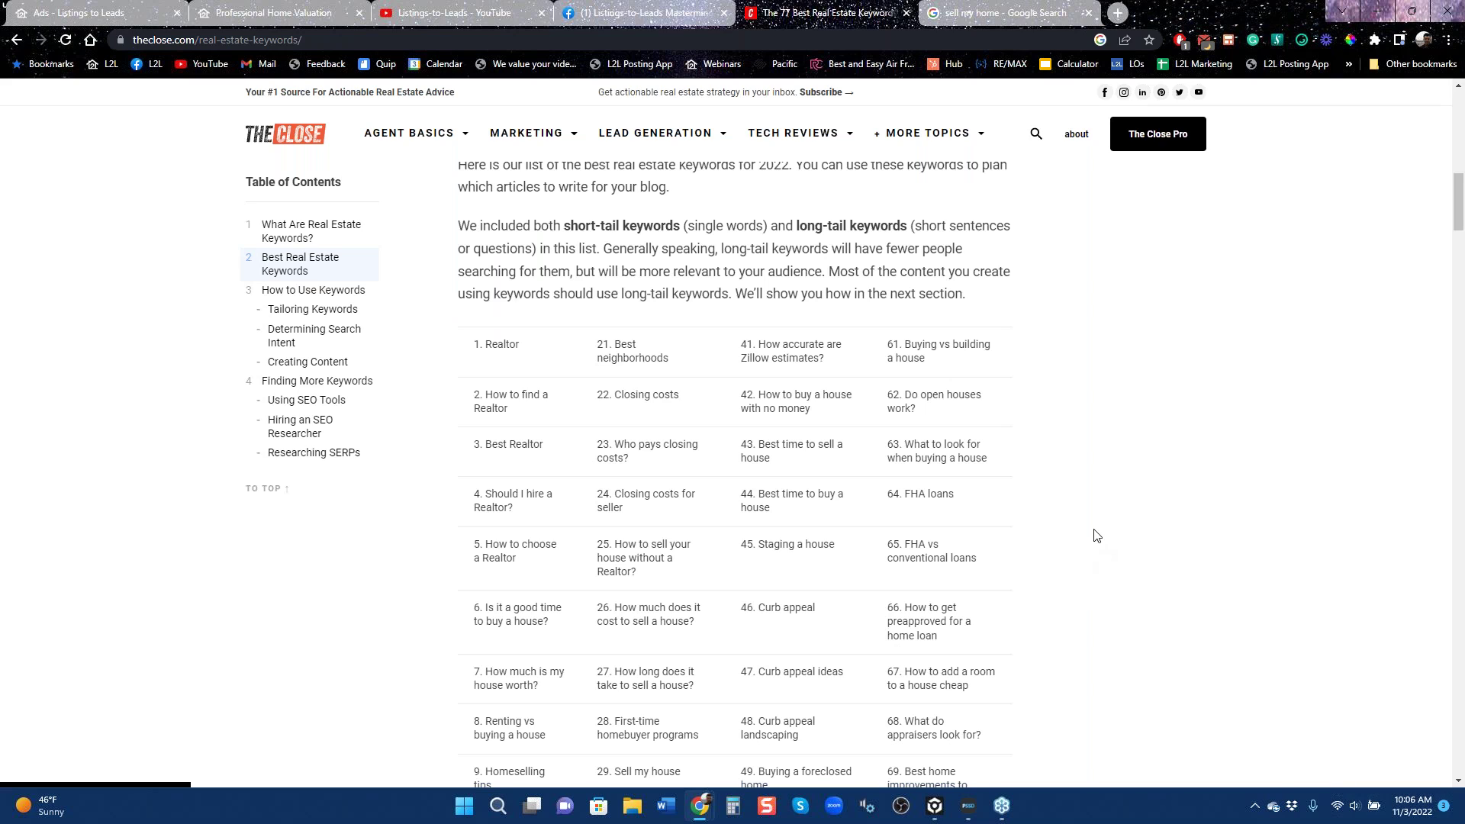
scroll(1078, 562, down, 1)
scroll(1078, 564, down, 2)
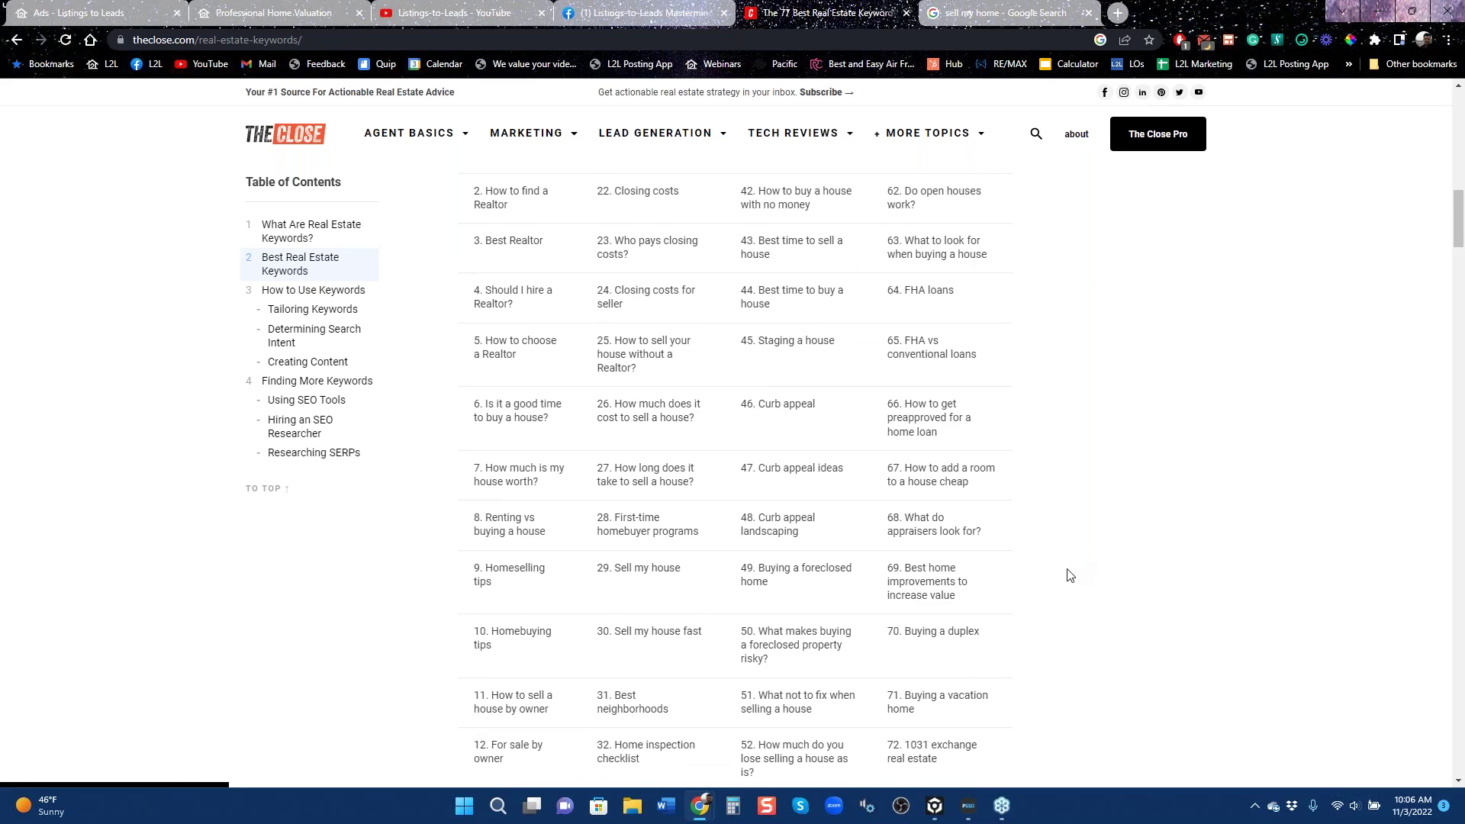
scroll(1068, 576, down, 3)
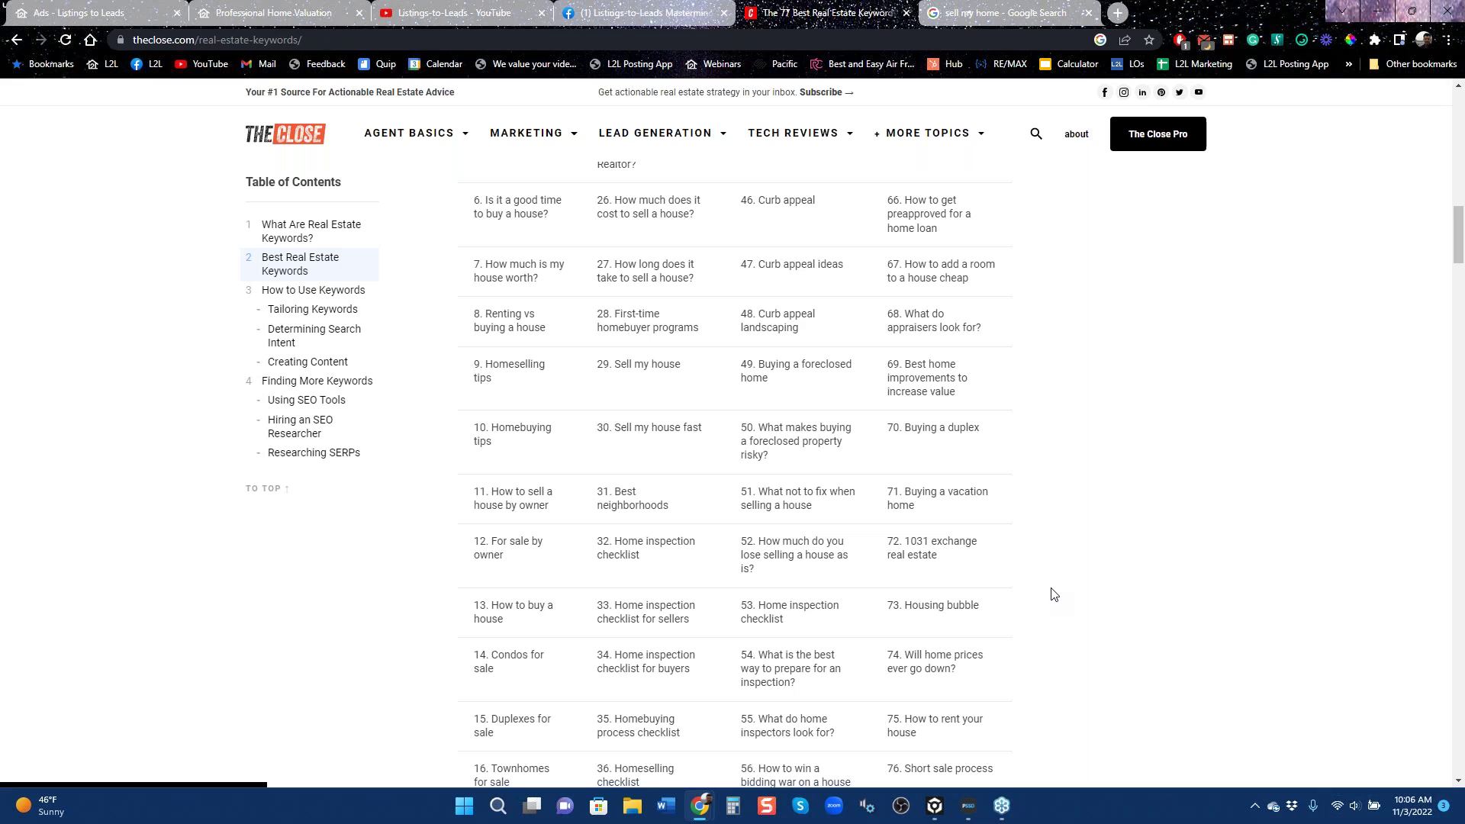
scroll(1051, 589, down, 2)
scroll(754, 503, up, 10)
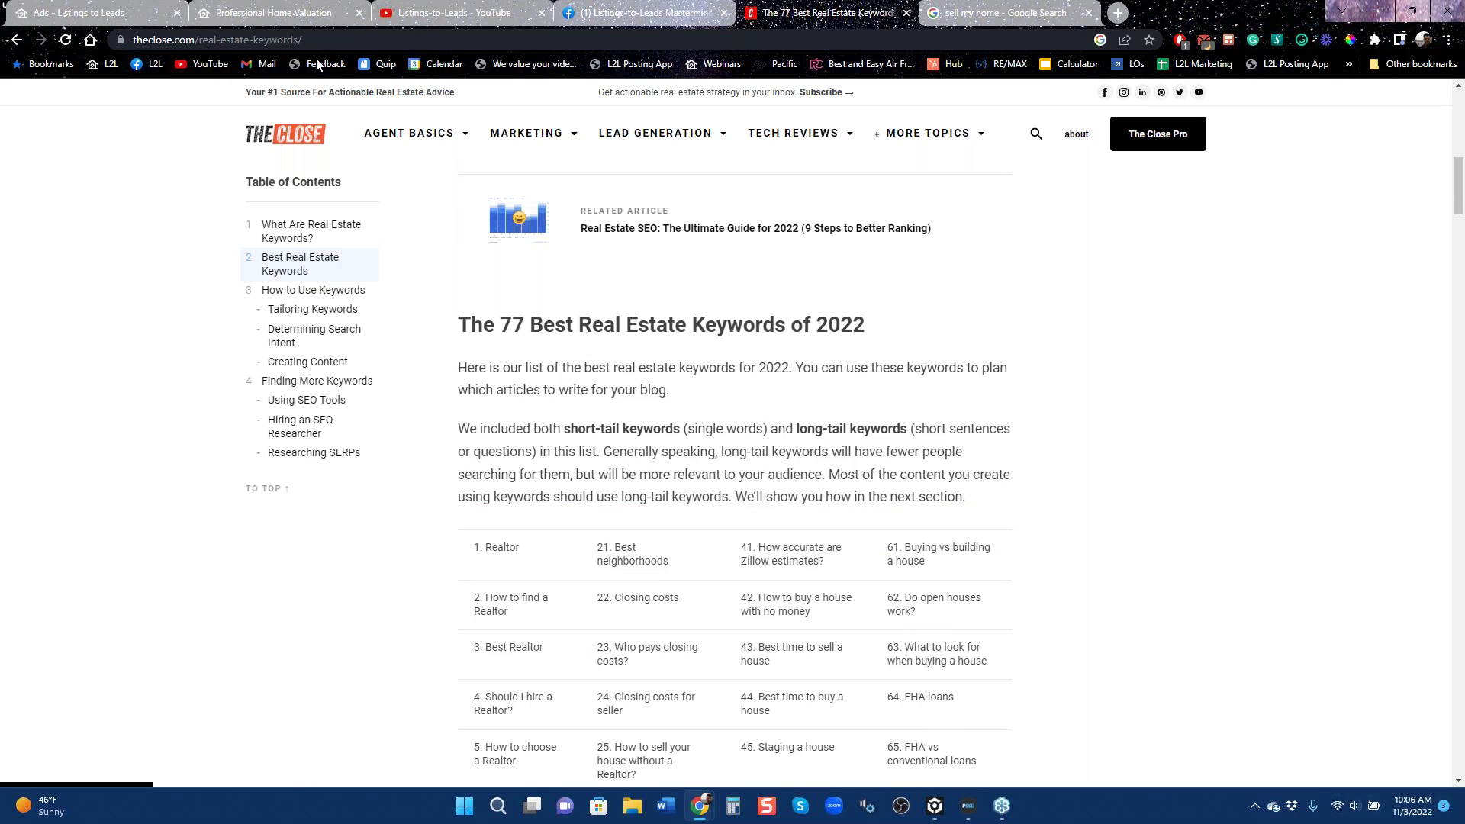
click(119, 15)
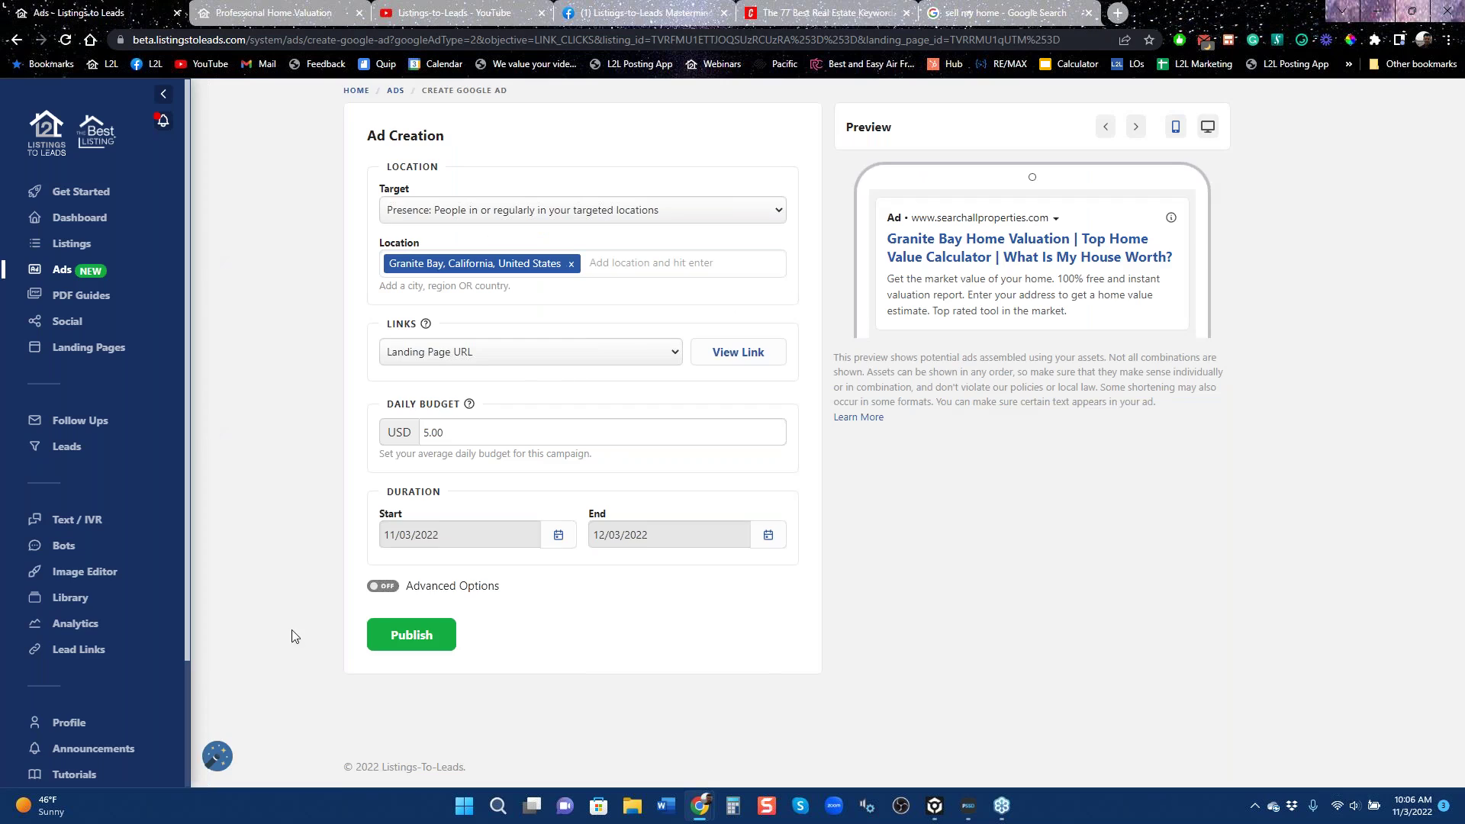
Turn on Advanced Options to review the suggested keywords, then switch them back off.
click(382, 586)
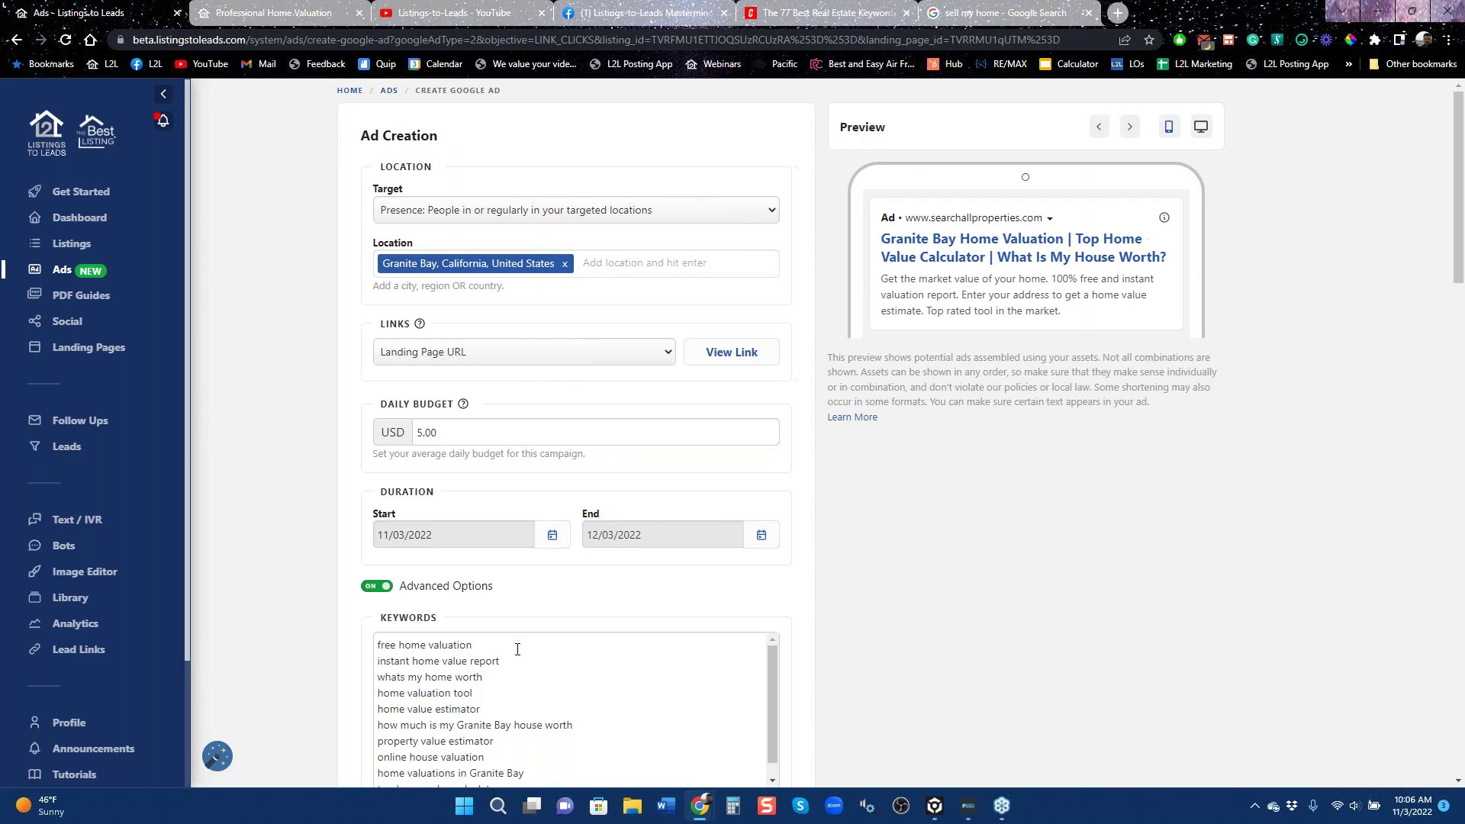
scroll(504, 702, down, 1)
scroll(502, 717, down, 3)
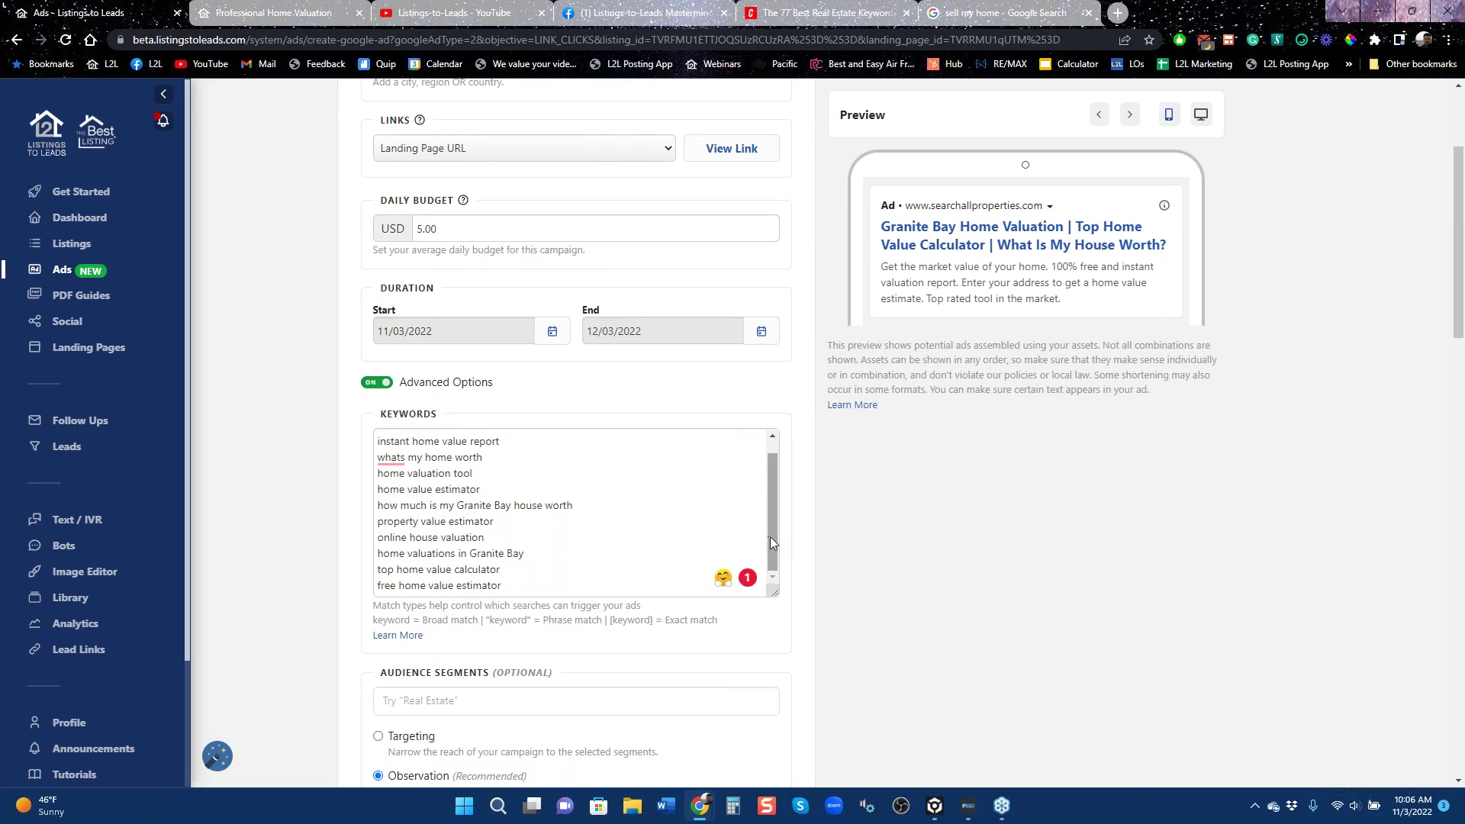
scroll(771, 542, up, 1)
scroll(949, 572, up, 3)
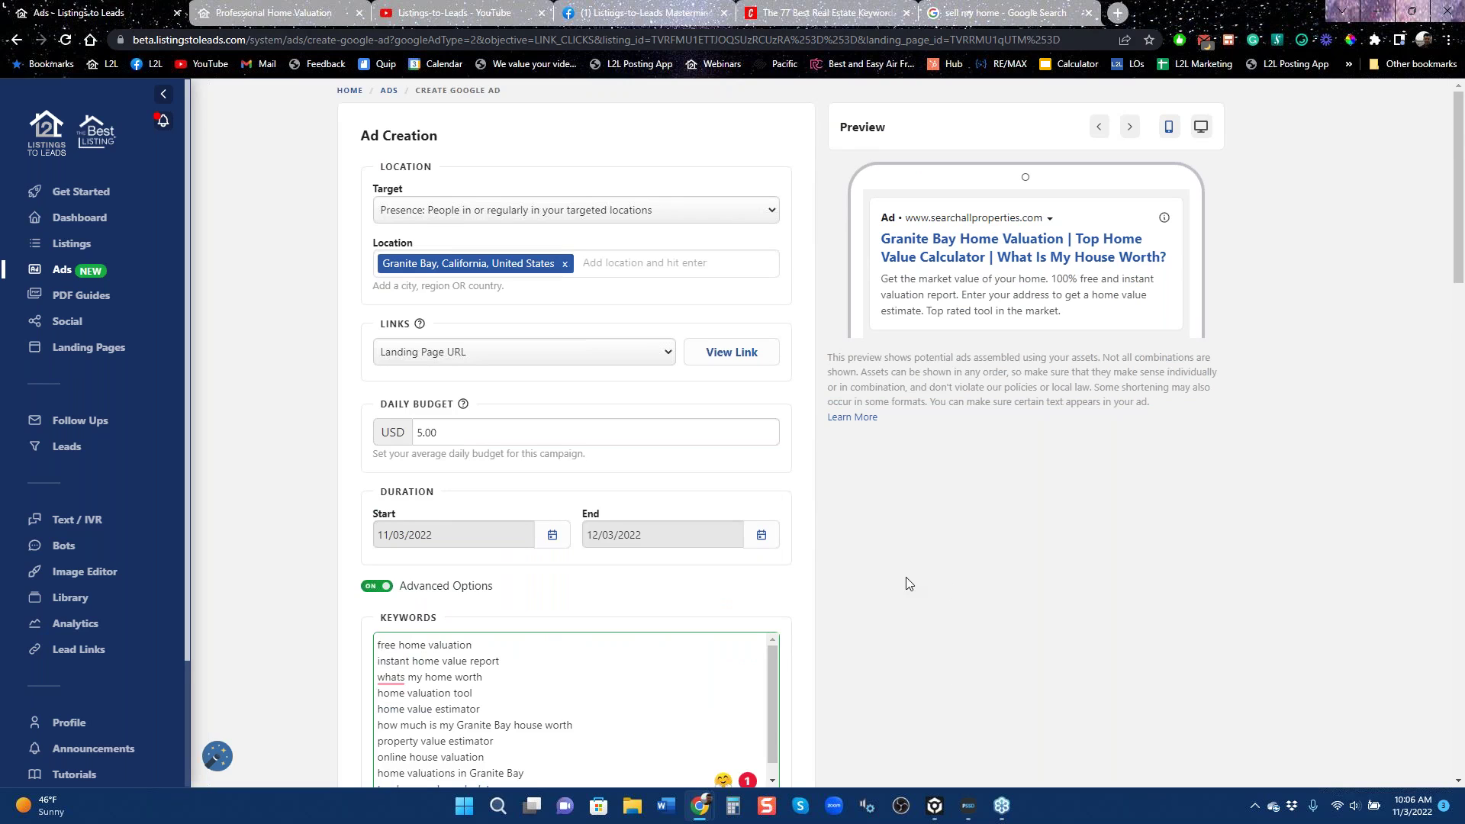
click(374, 584)
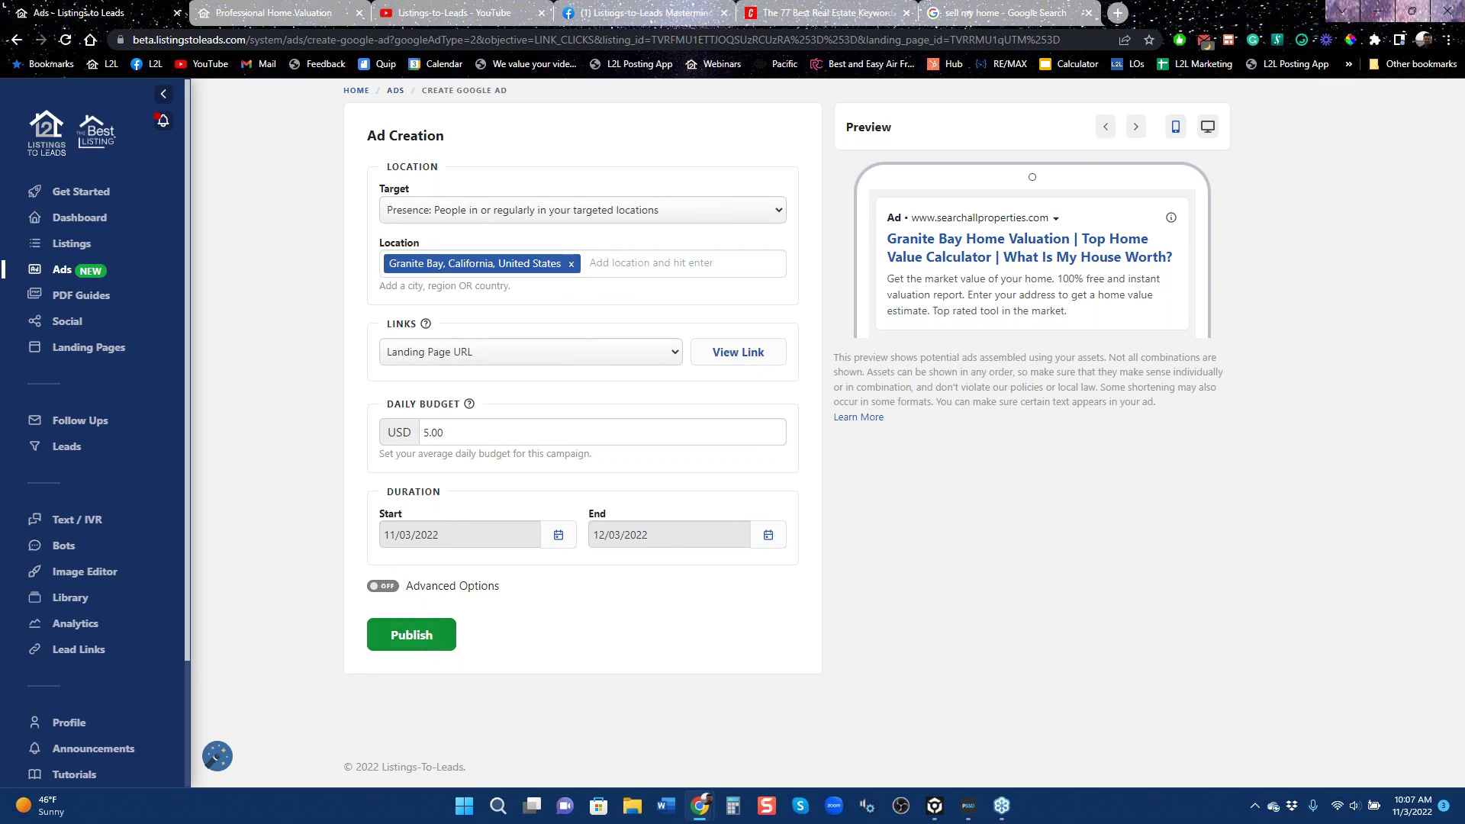
Move from the real estate keywords article to the Listings-to-Leads Mastermind Group page.
click(828, 13)
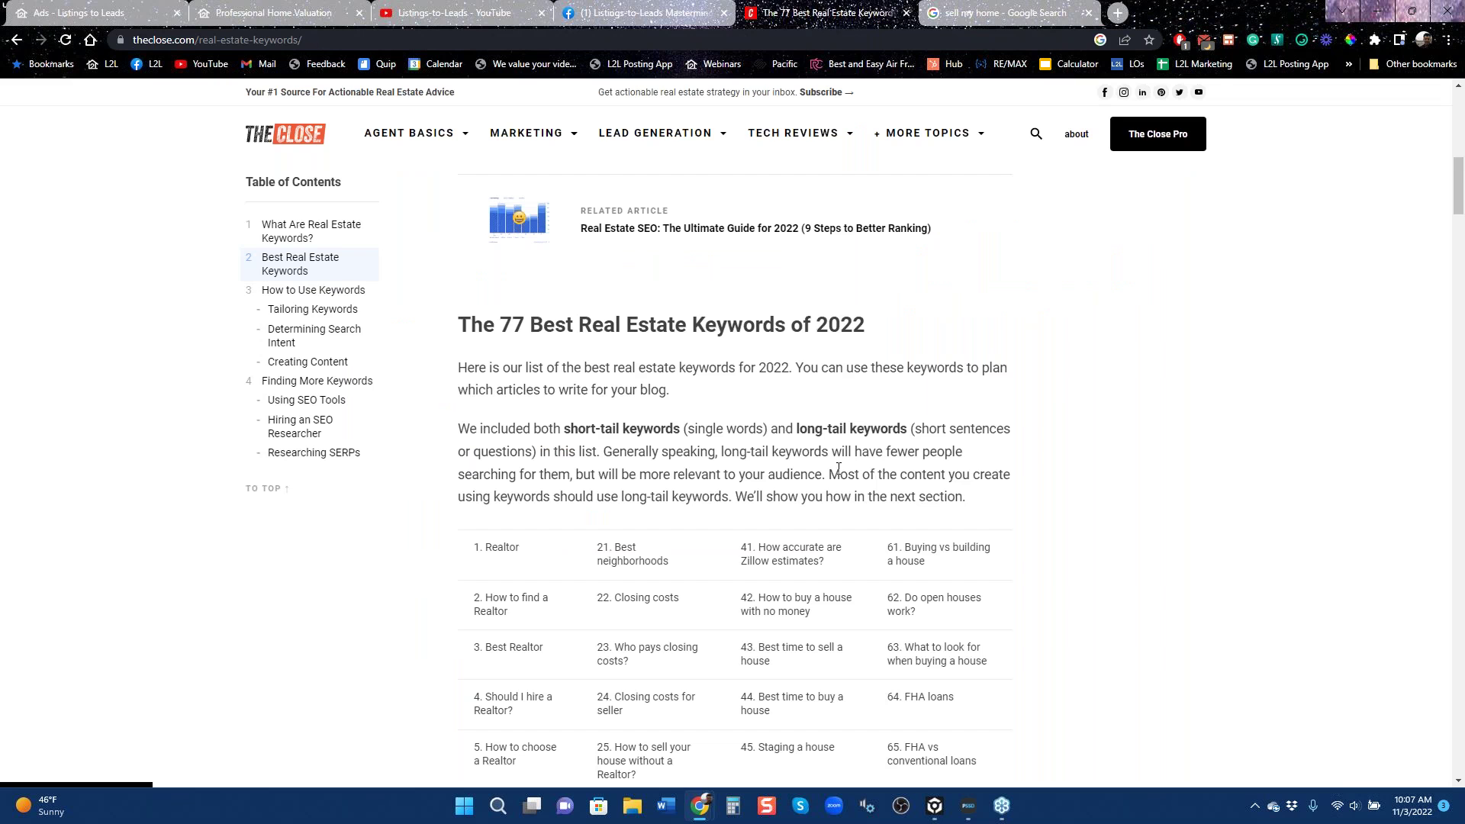
scroll(911, 421, up, 5)
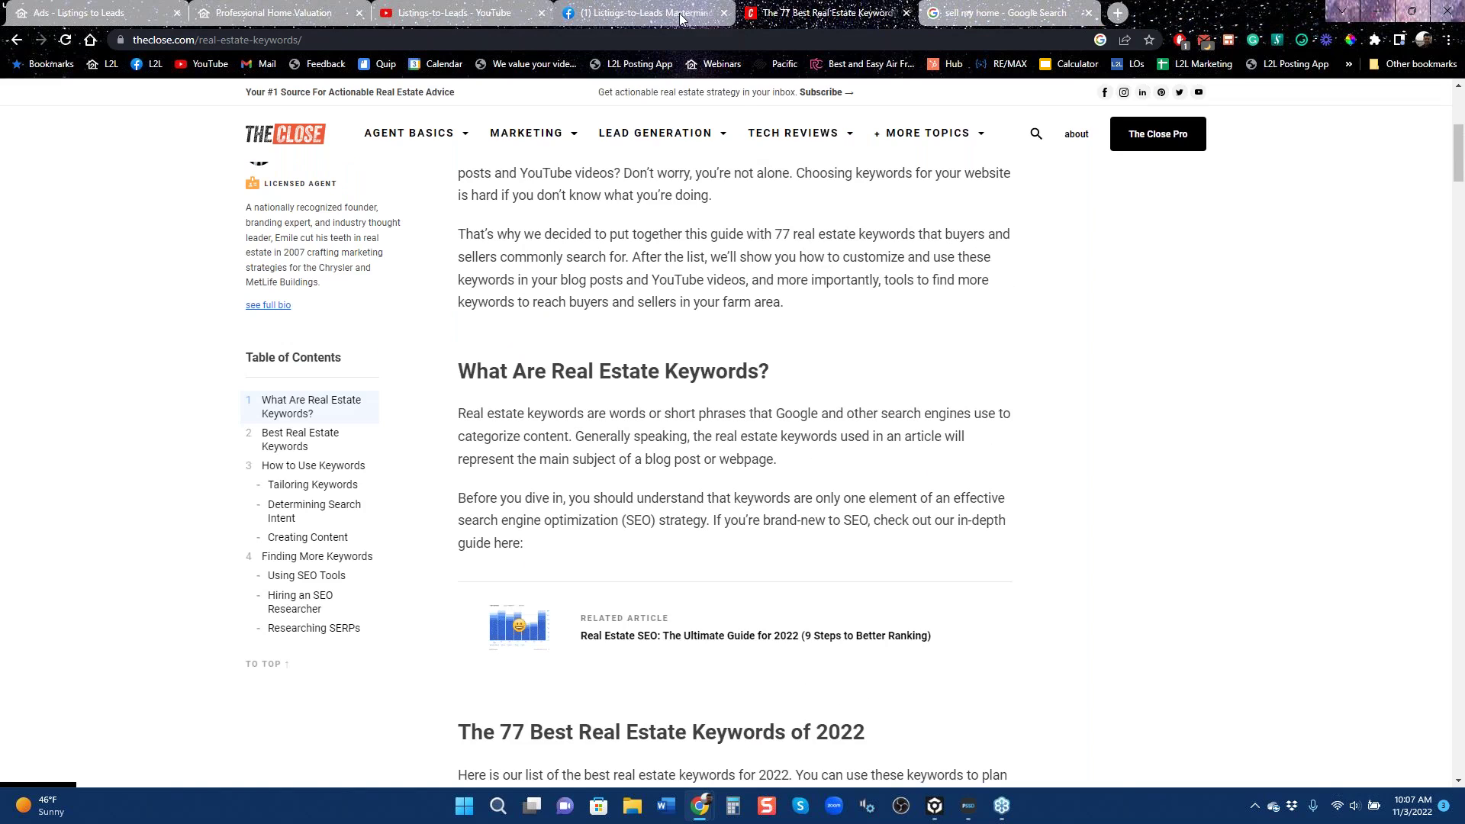
mouse_move(681, 18)
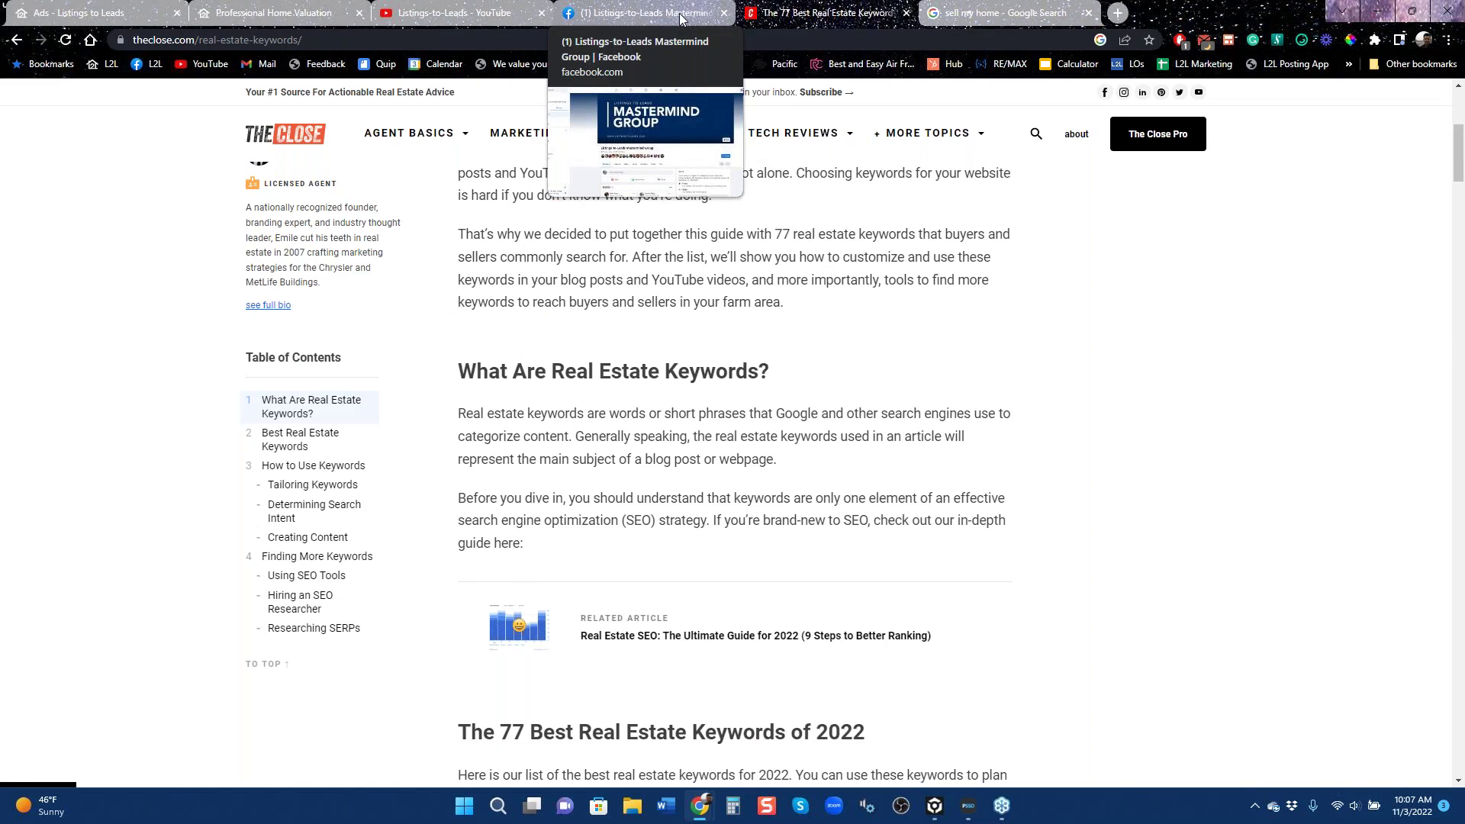
click(681, 17)
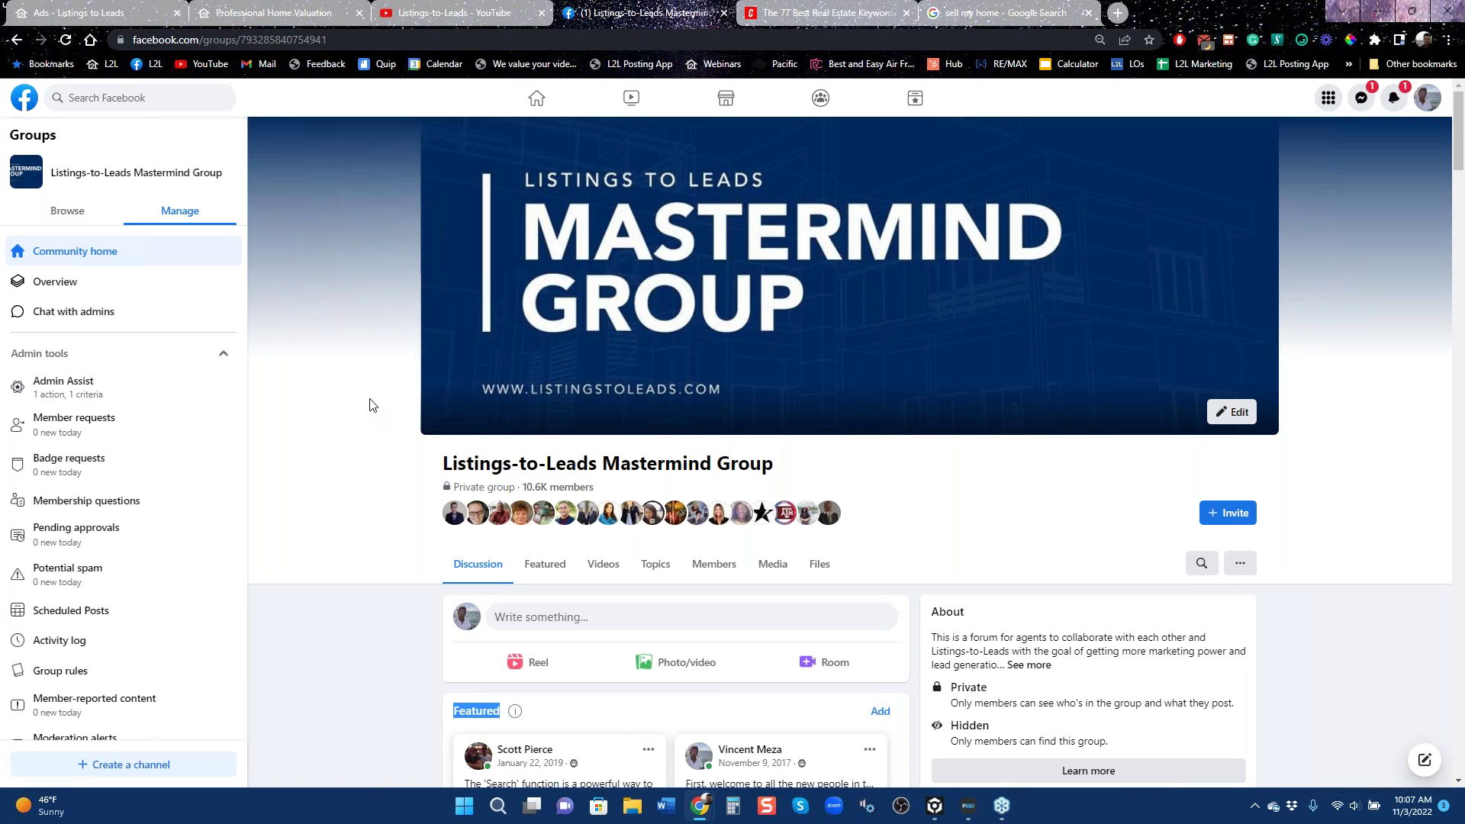
Glance at the Google ad page, then scroll the Mastermind Group down to its Discussion feed.
click(116, 17)
scroll(171, 502, down, 2)
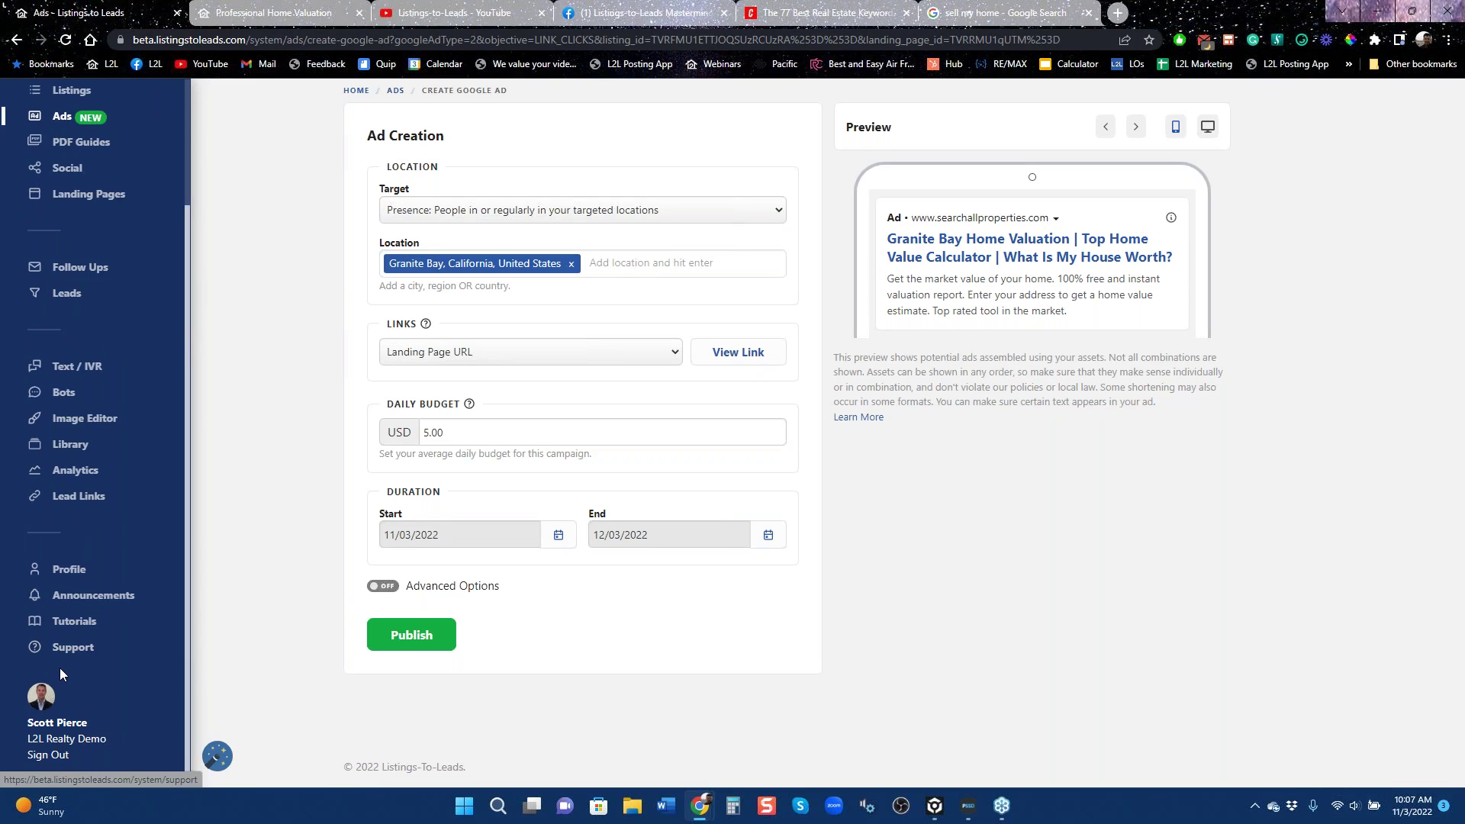
click(651, 10)
scroll(328, 556, down, 5)
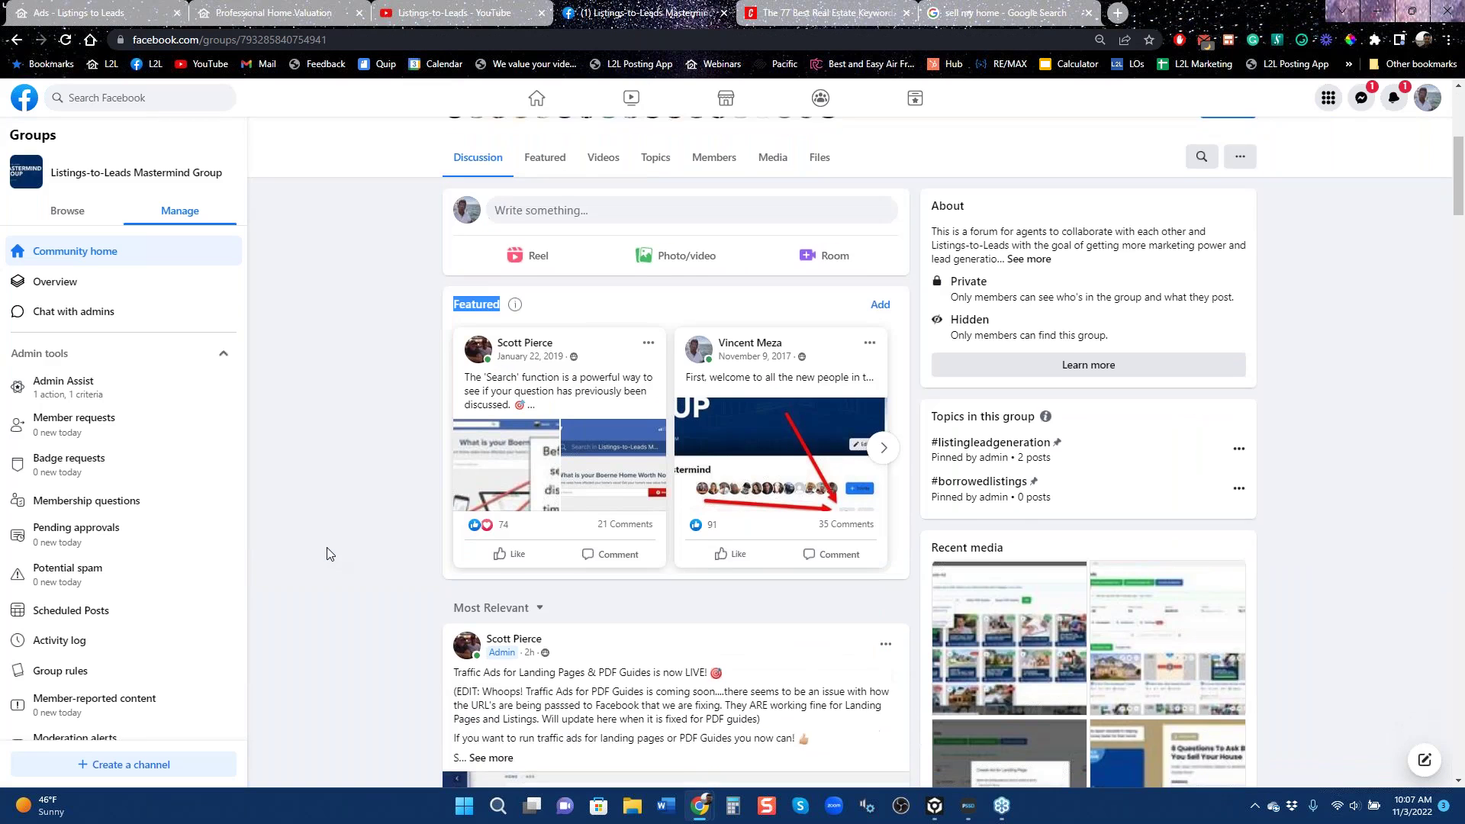
scroll(328, 556, down, 15)
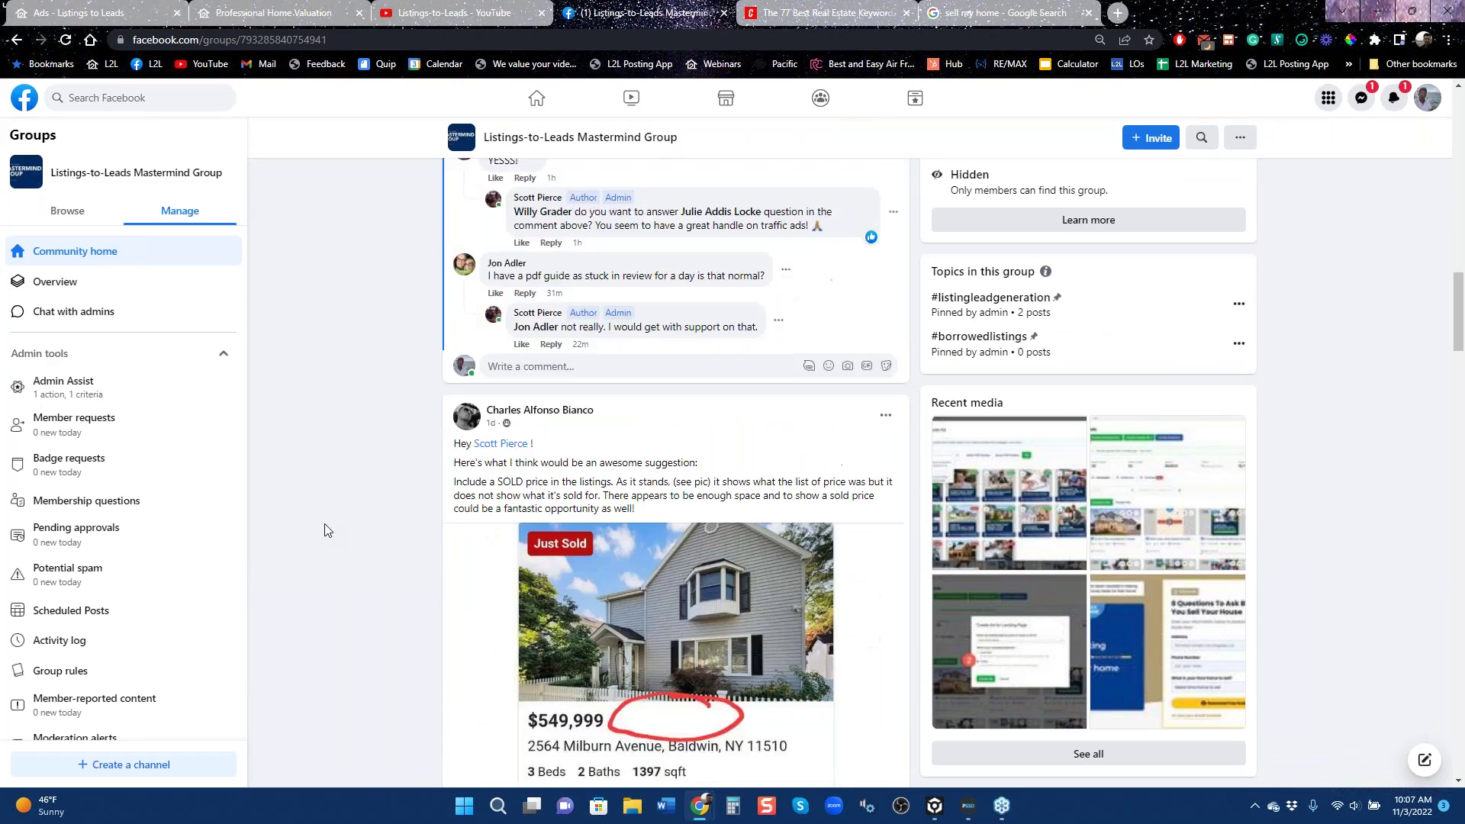
Read through the group's ad-cost discussion, highlighting the 50 campaigns figure in a reply.
scroll(327, 530, down, 10)
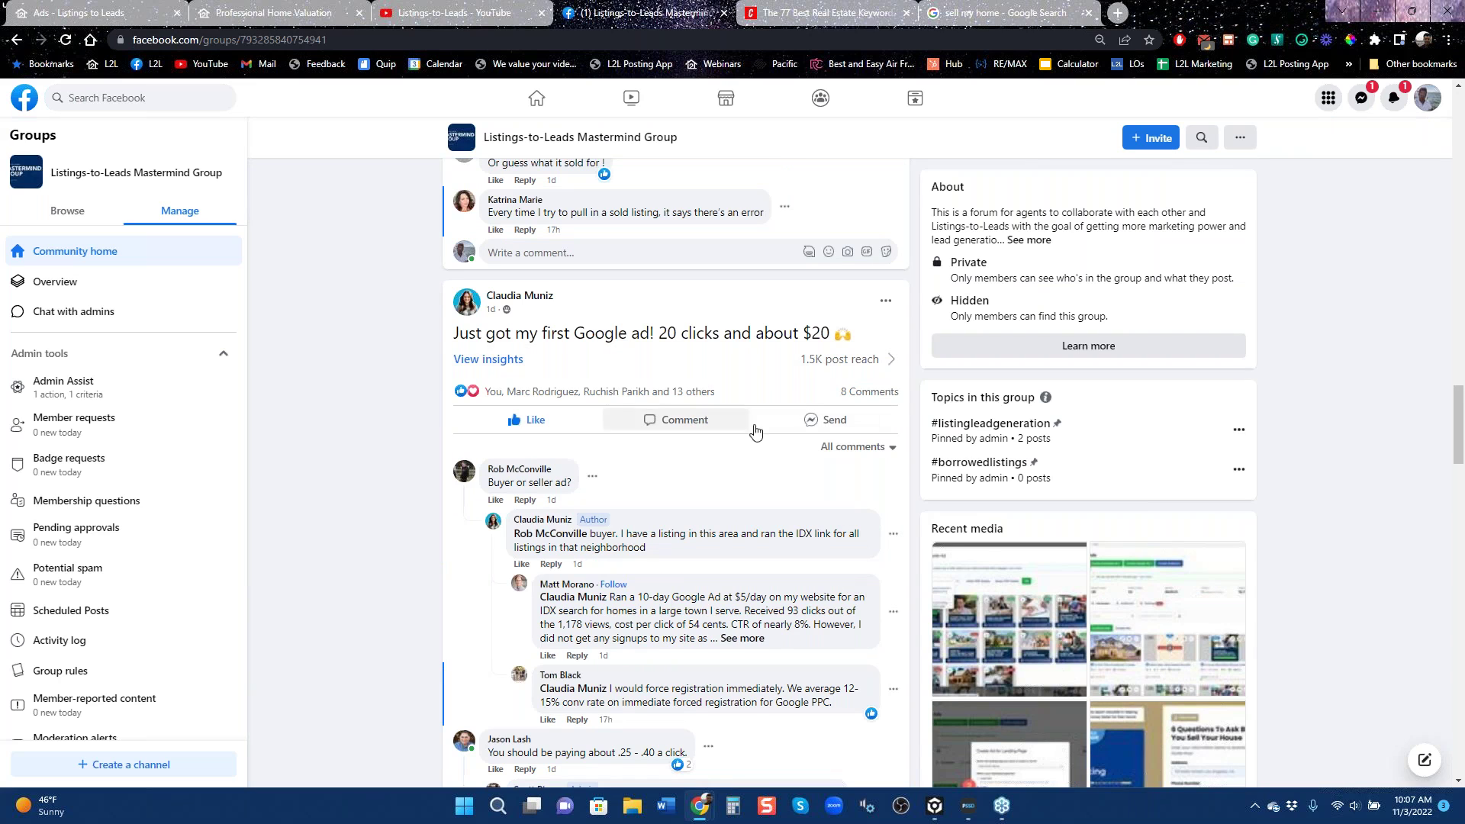
scroll(786, 565, down, 3)
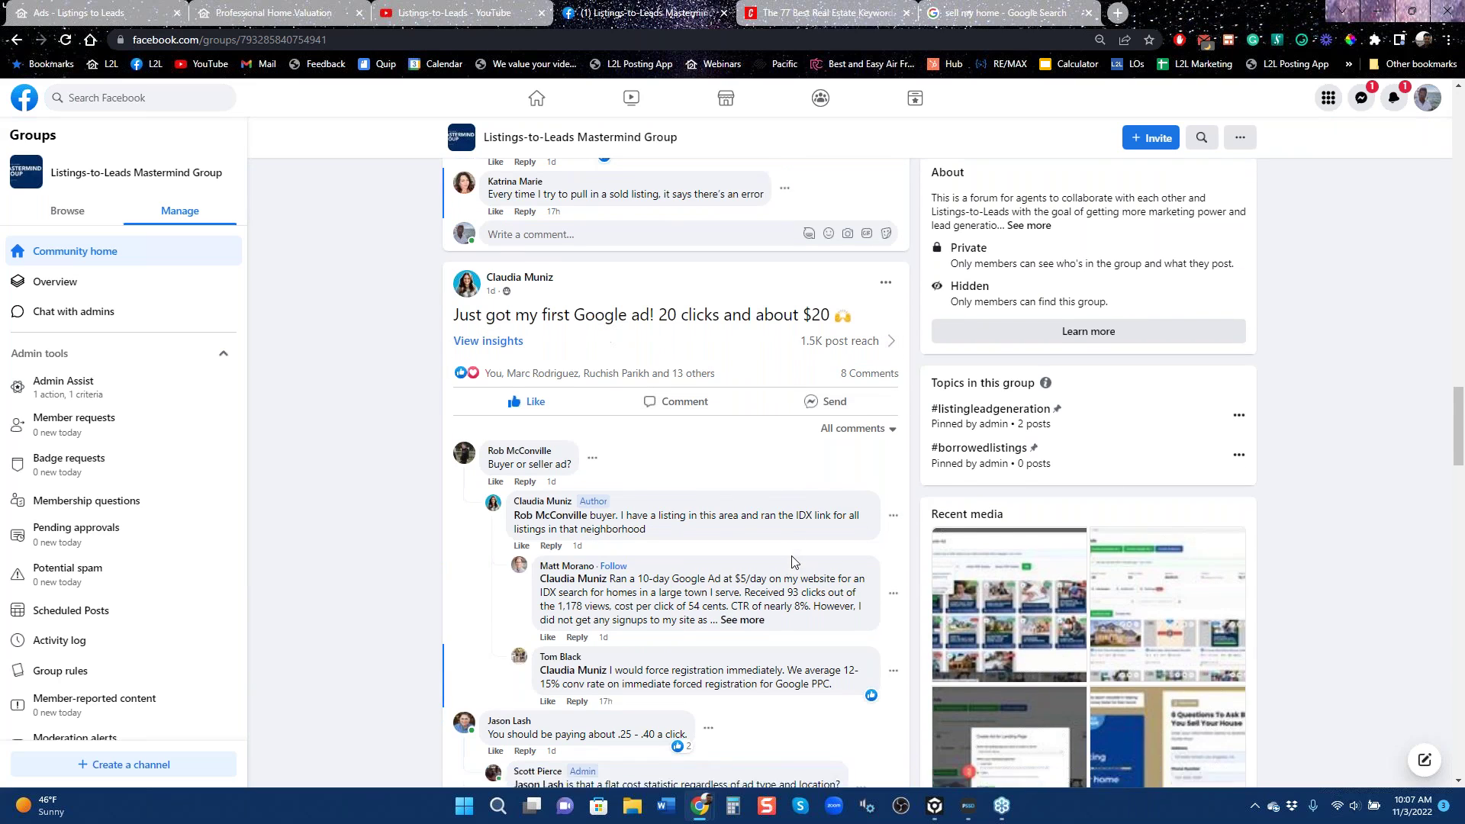
scroll(451, 412, up, 3)
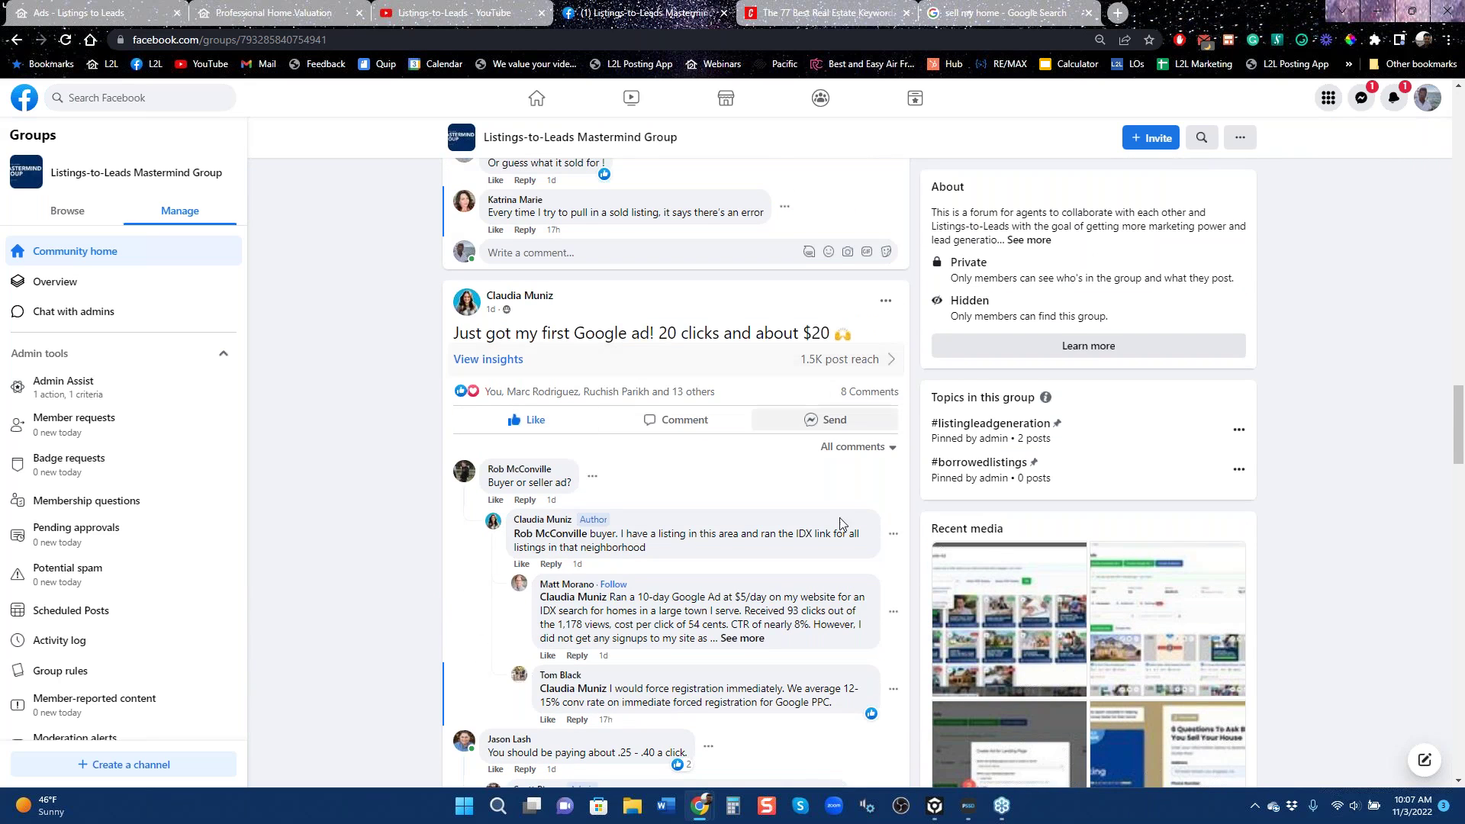
scroll(818, 594, down, 3)
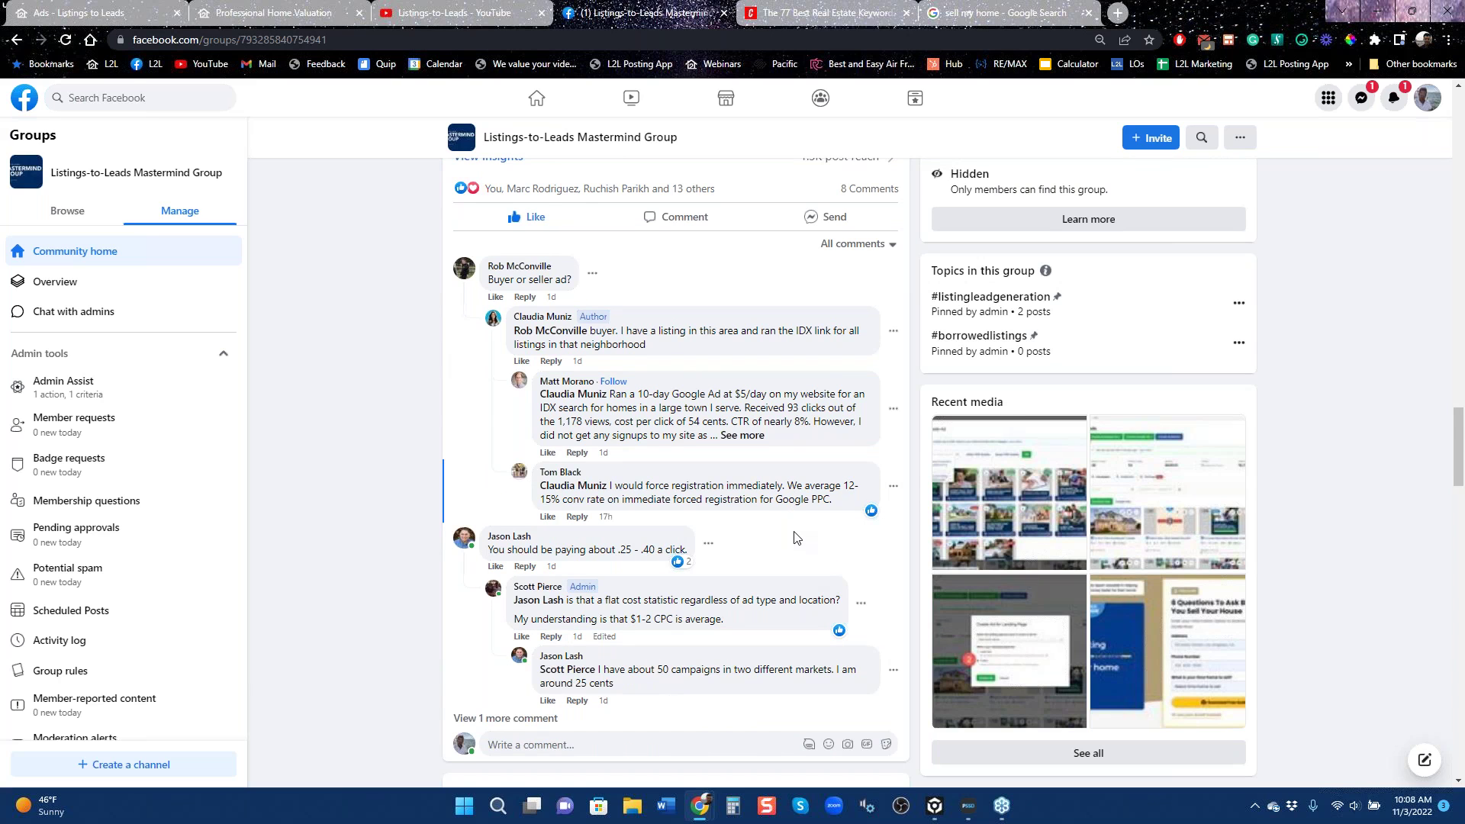
scroll(801, 540, down, 3)
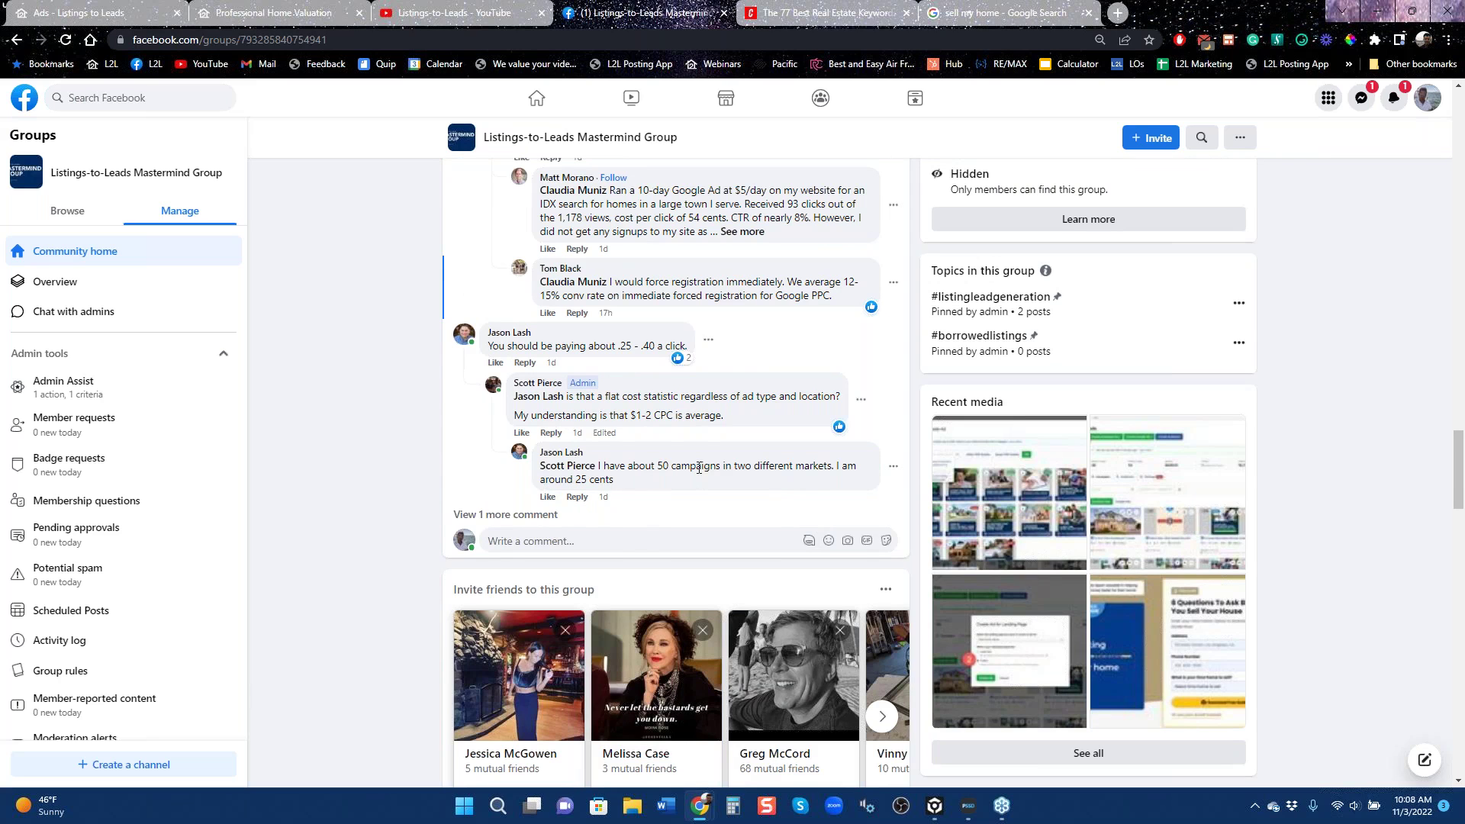
drag(700, 467, 735, 465)
click(657, 463)
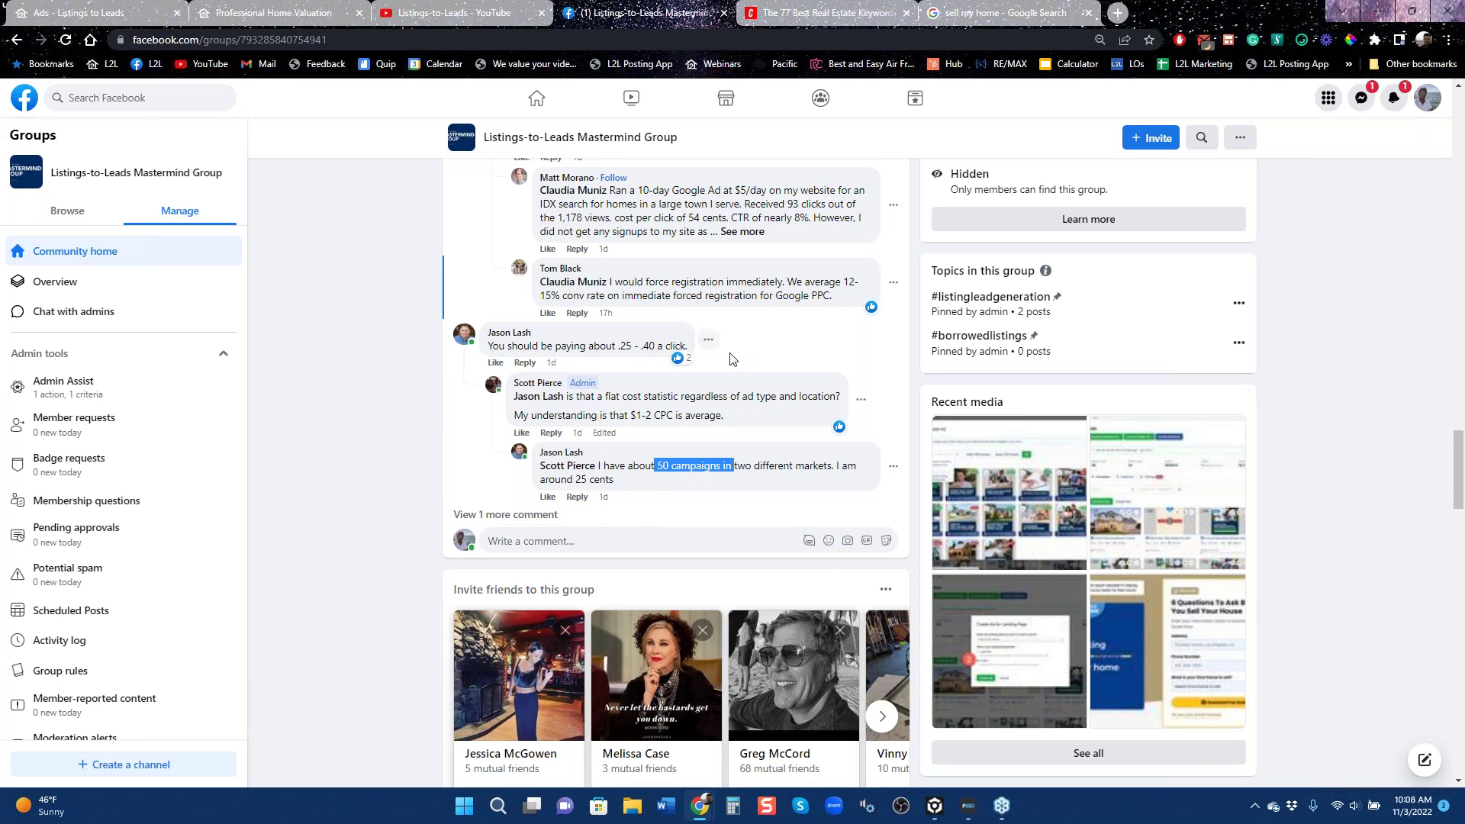
Scroll back up the post and return to the Granite Bay Google ad draft.
scroll(725, 359, up, 3)
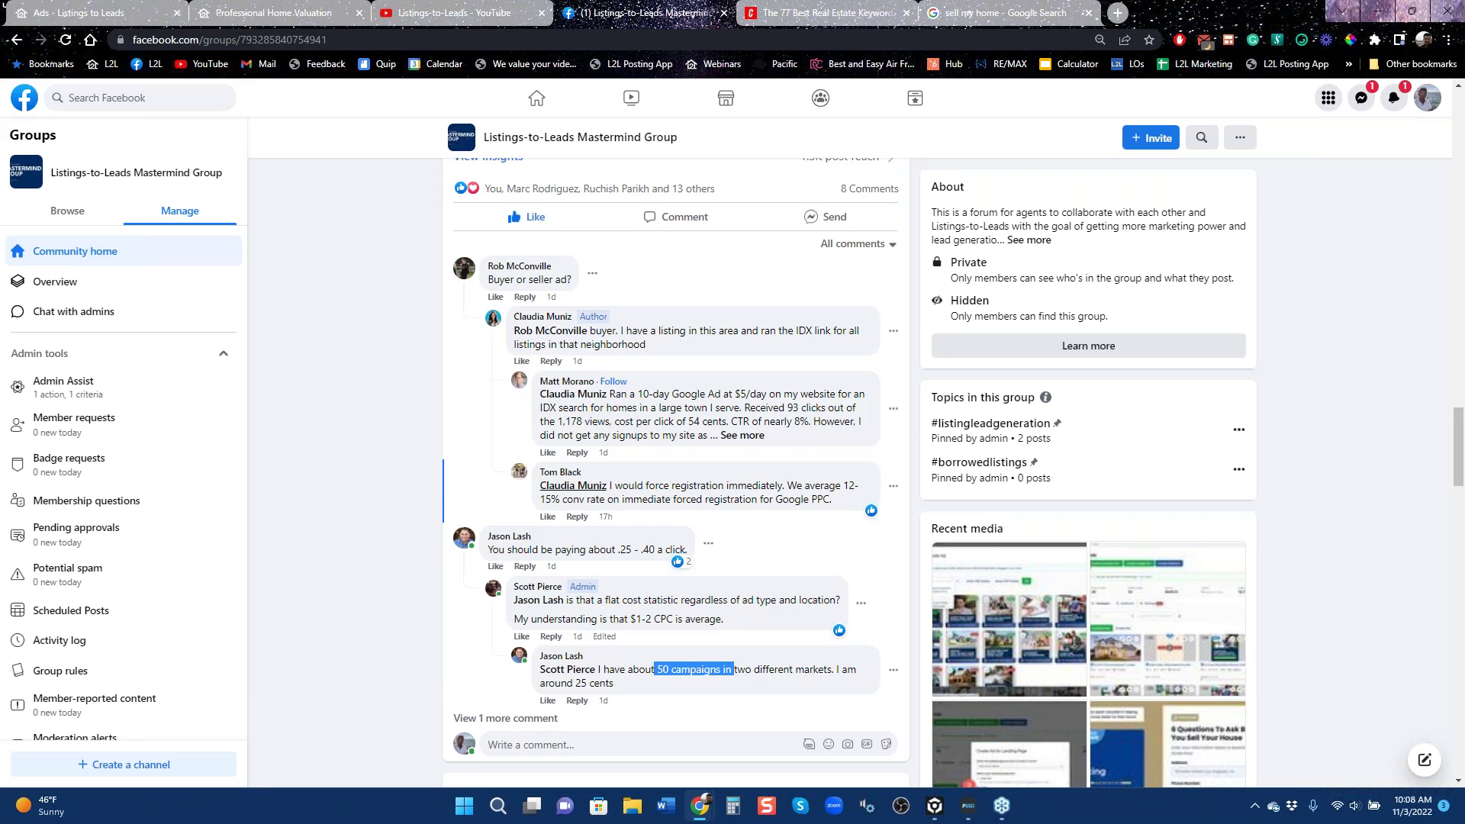
scroll(731, 670, up, 8)
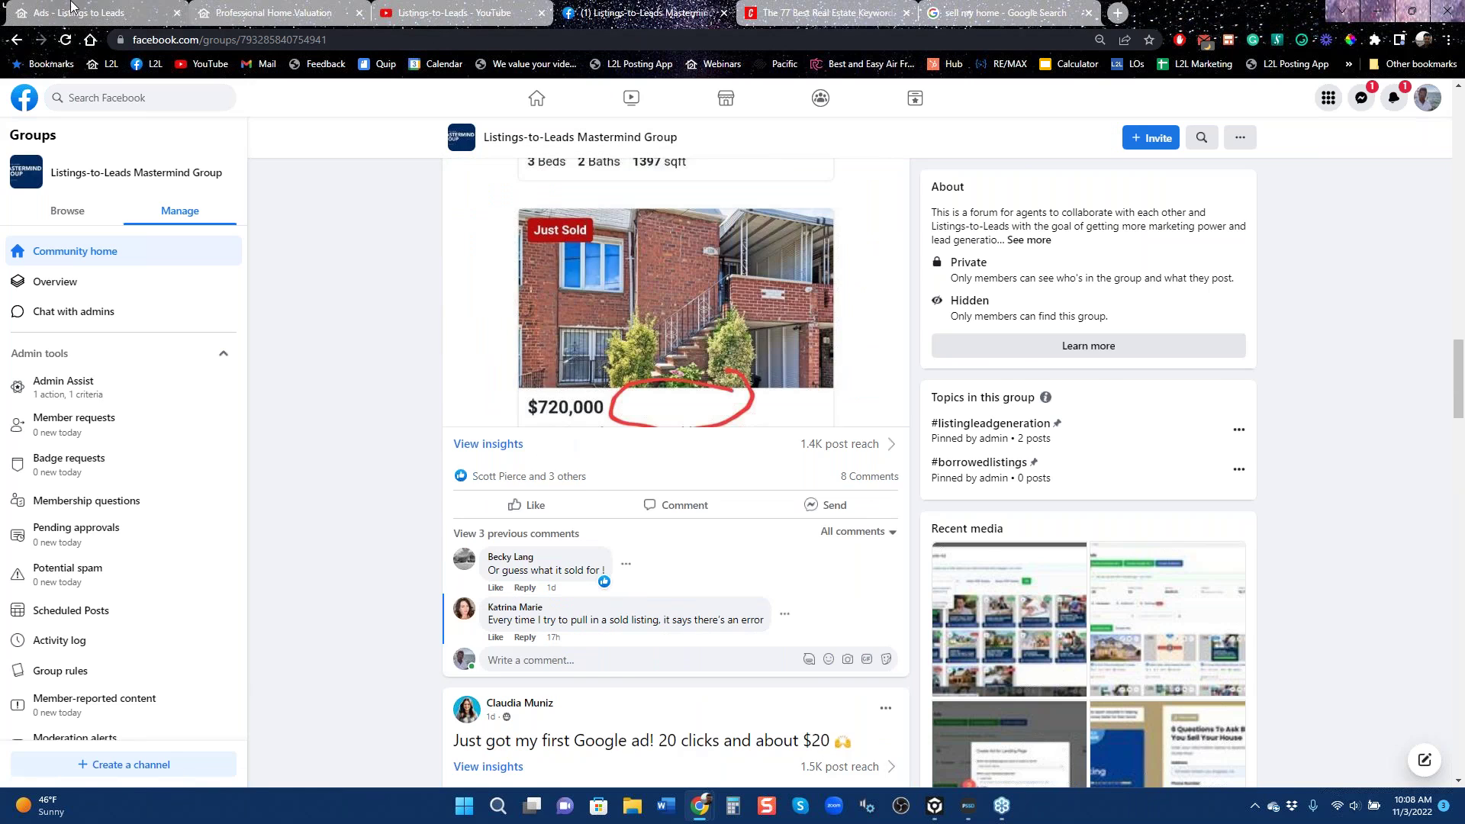
click(91, 13)
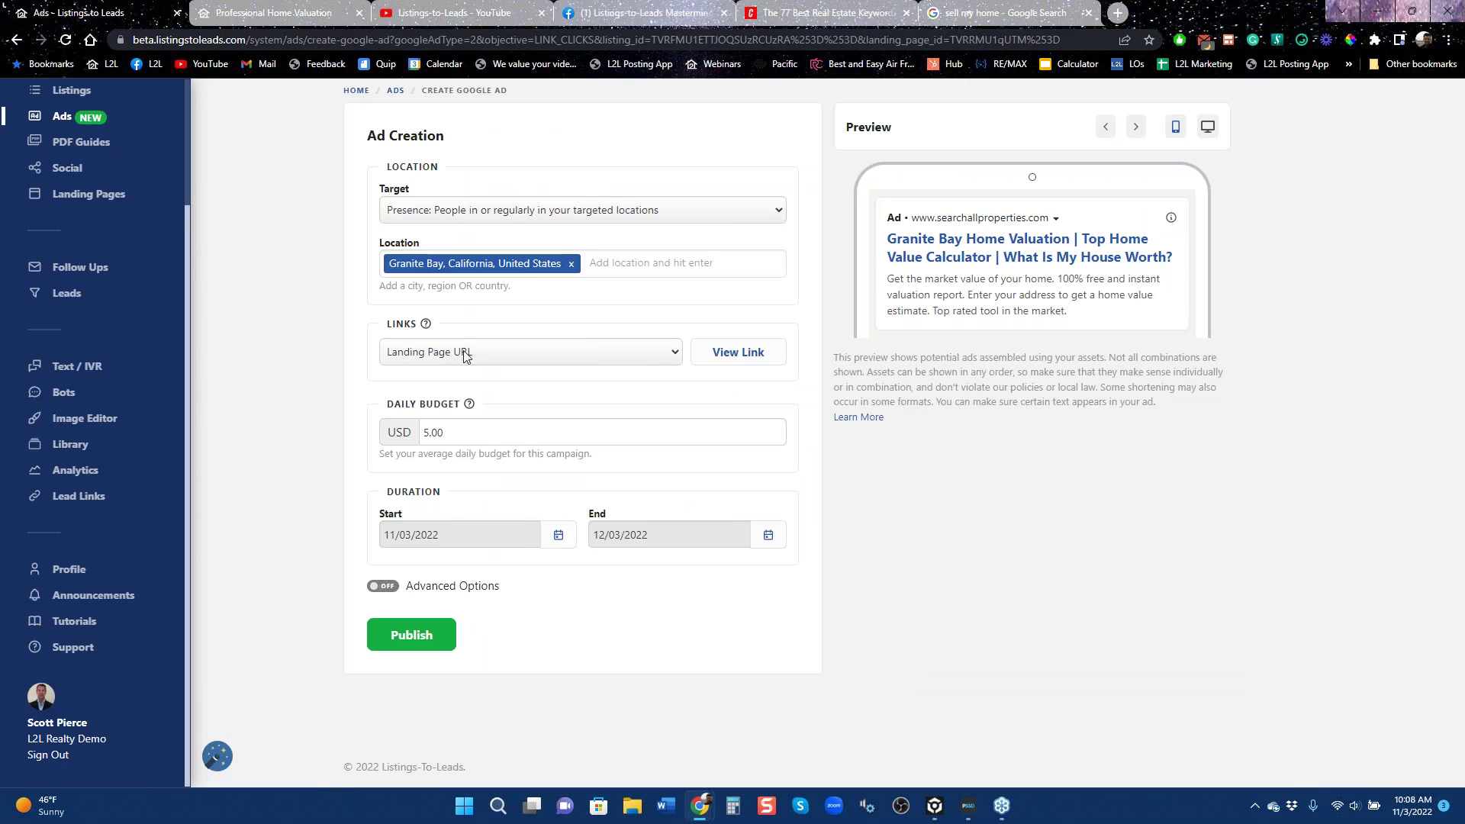
Go back from the Google ad draft to Get Started and open the Ads dashboard.
click(16, 41)
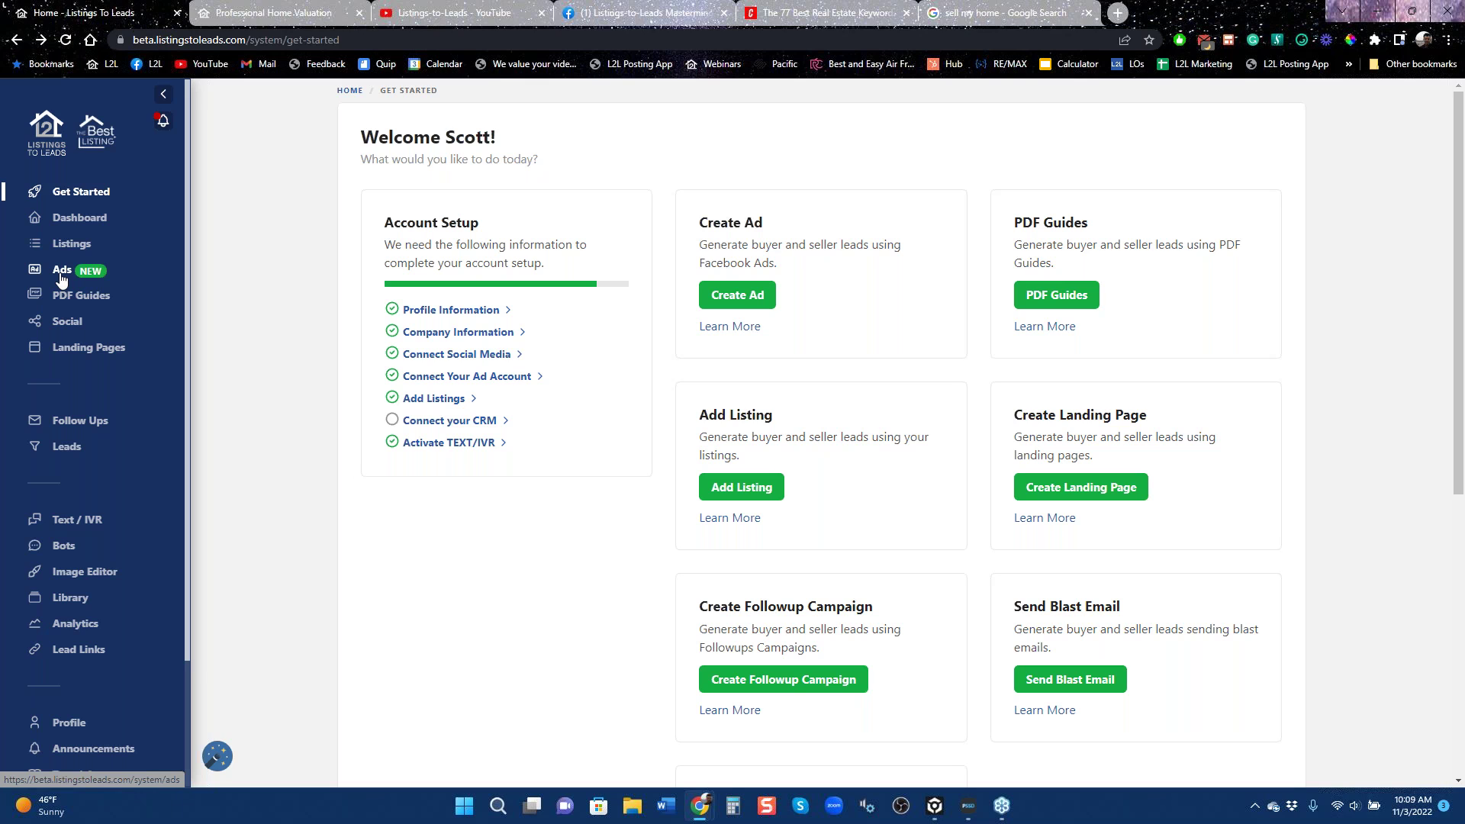
click(61, 276)
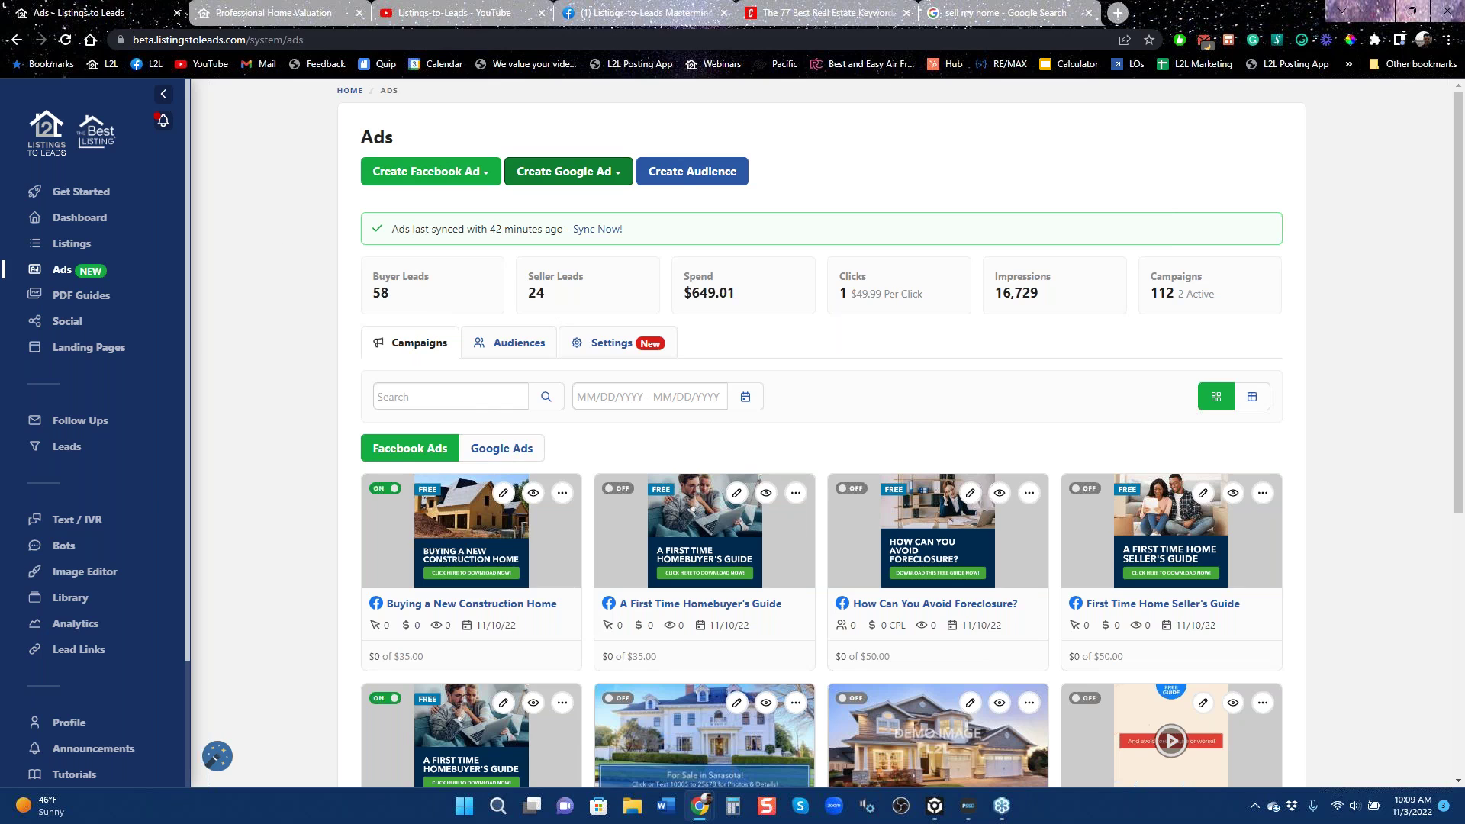
Review the four sponsored ads for 'sell my home', then return to the Facebook Mastermind group.
click(1001, 23)
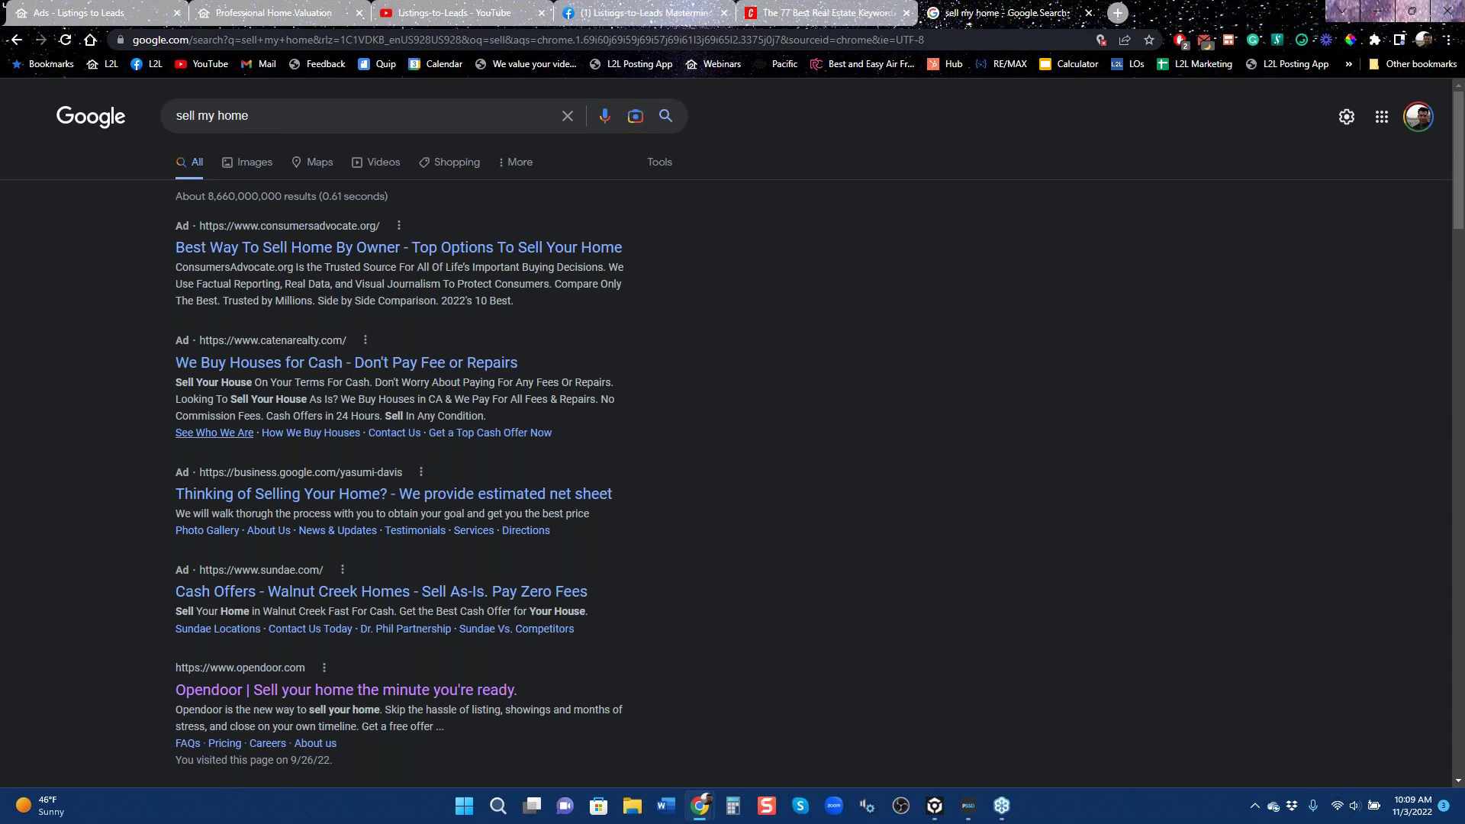
scroll(293, 590, down, 5)
scroll(294, 590, up, 5)
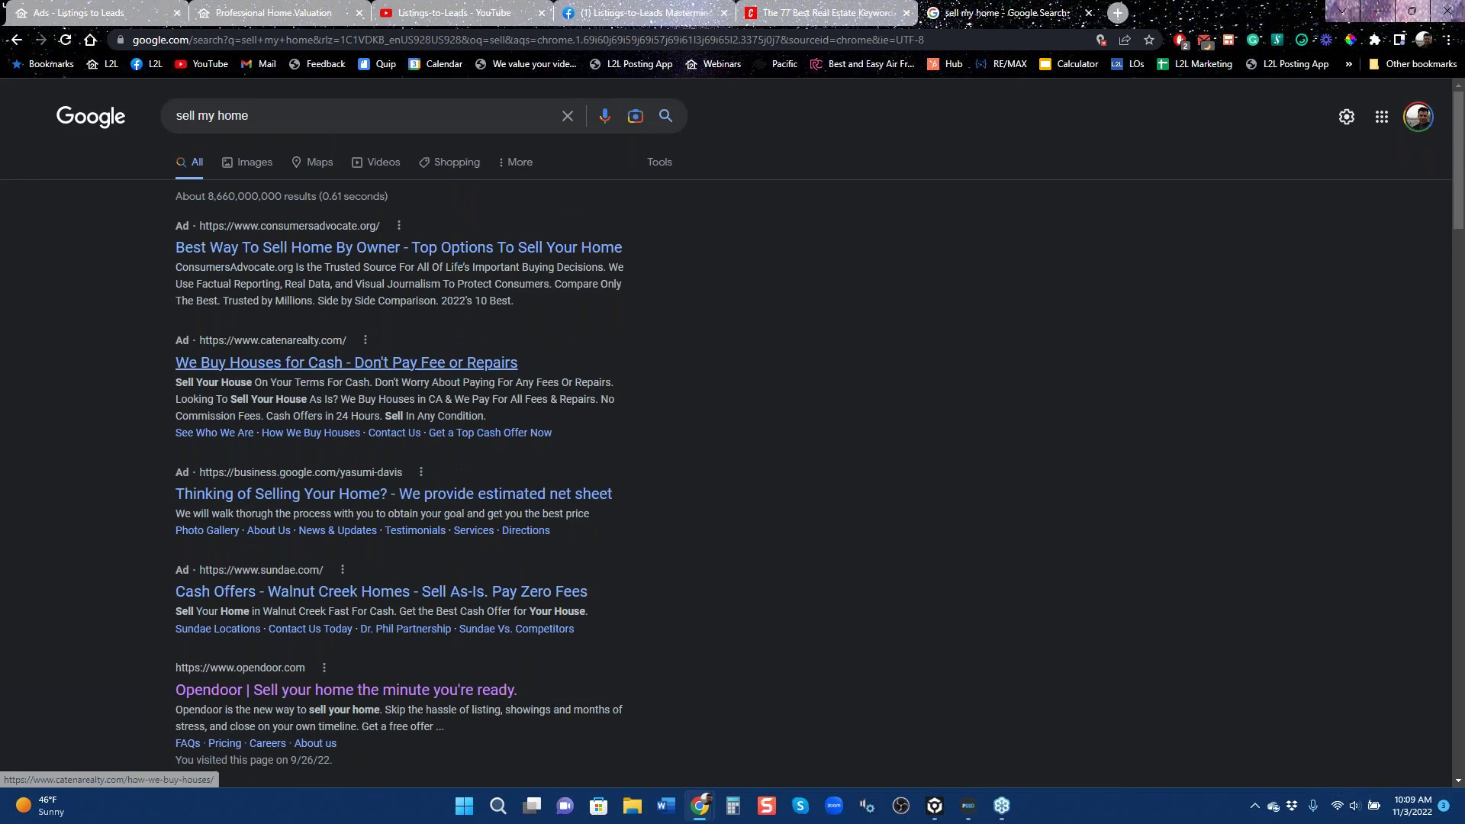
scroll(324, 496, down, 3)
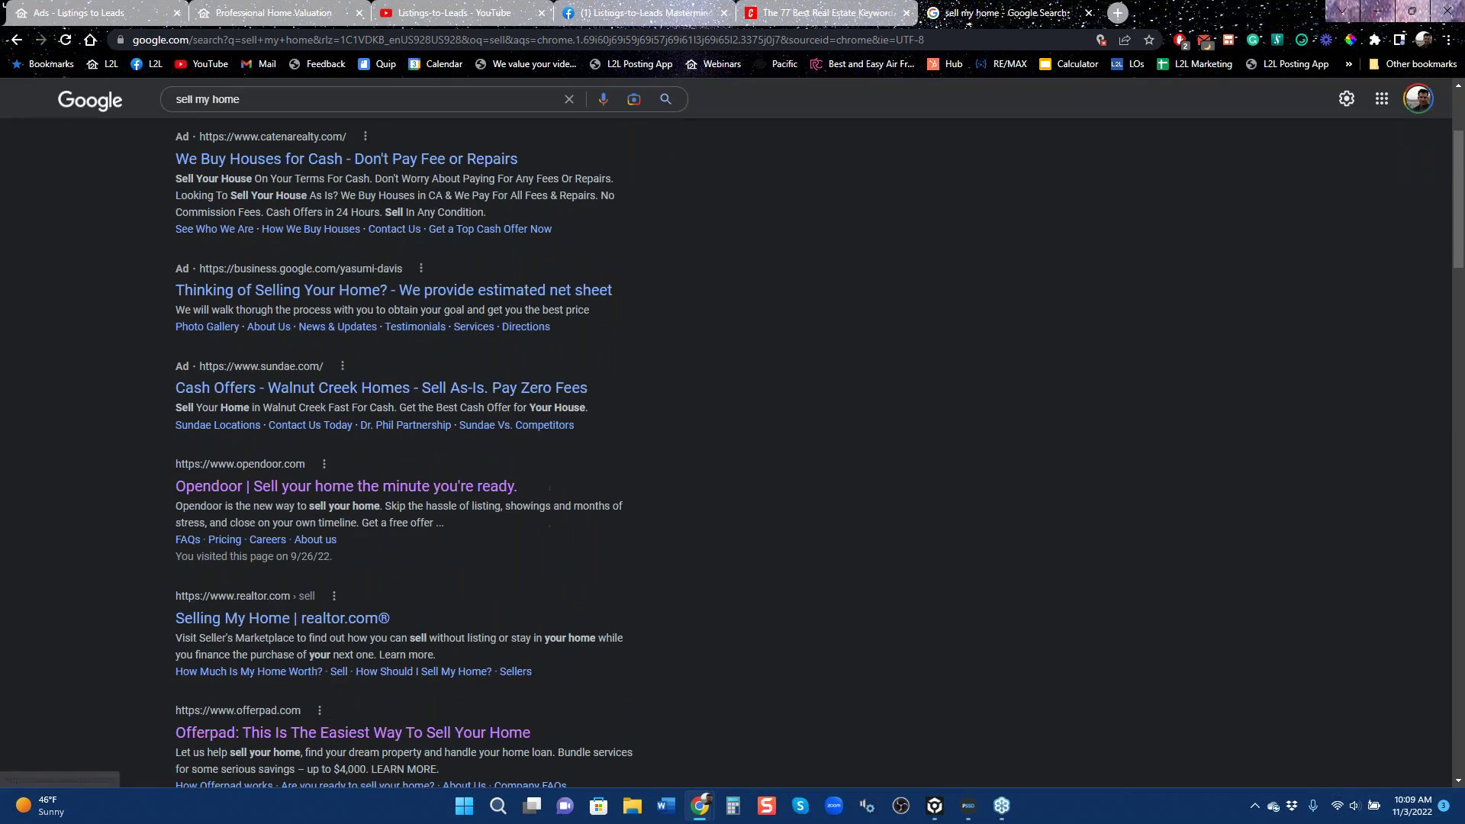
scroll(324, 496, up, 3)
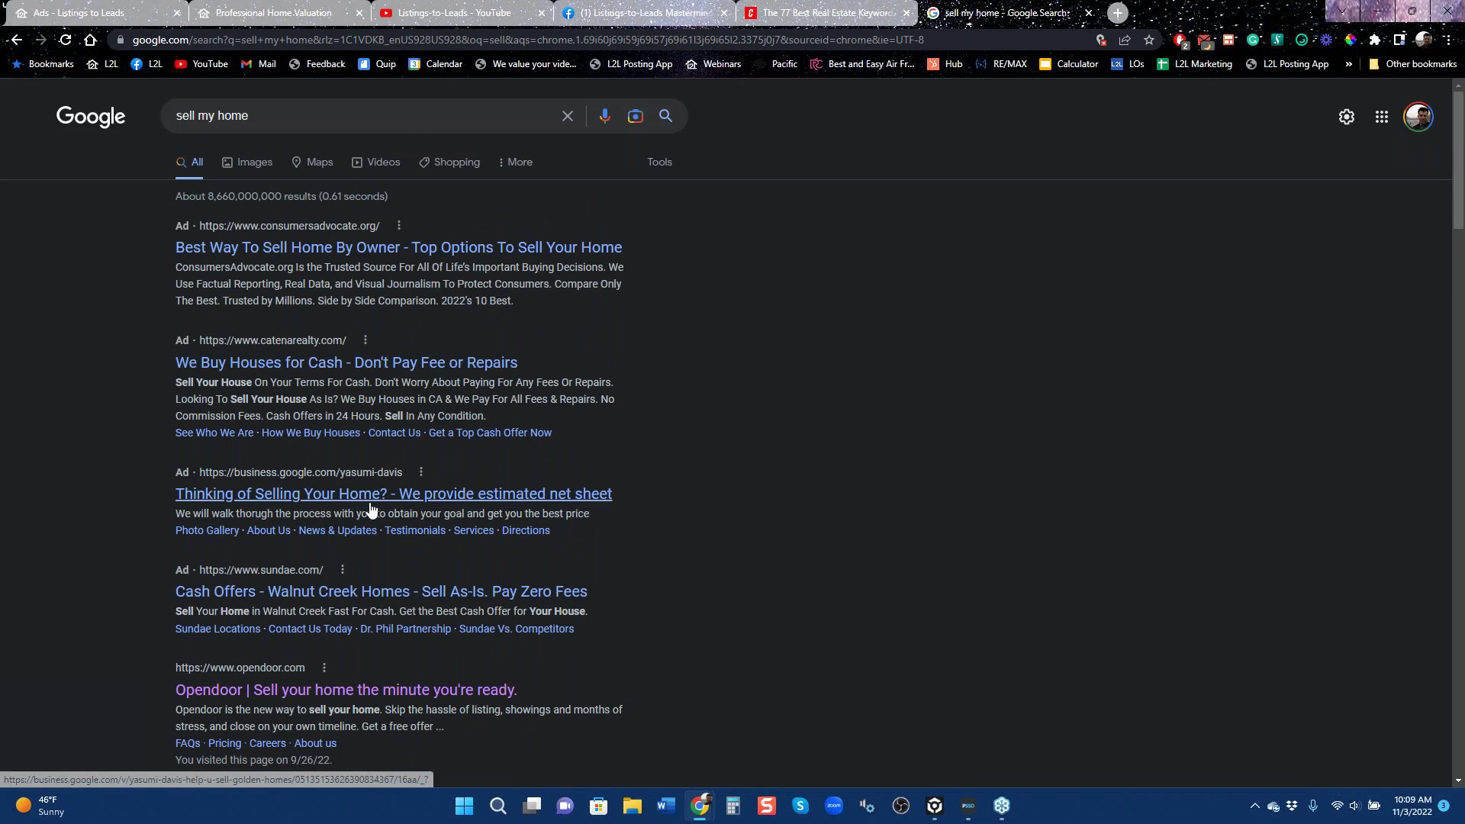
click(631, 12)
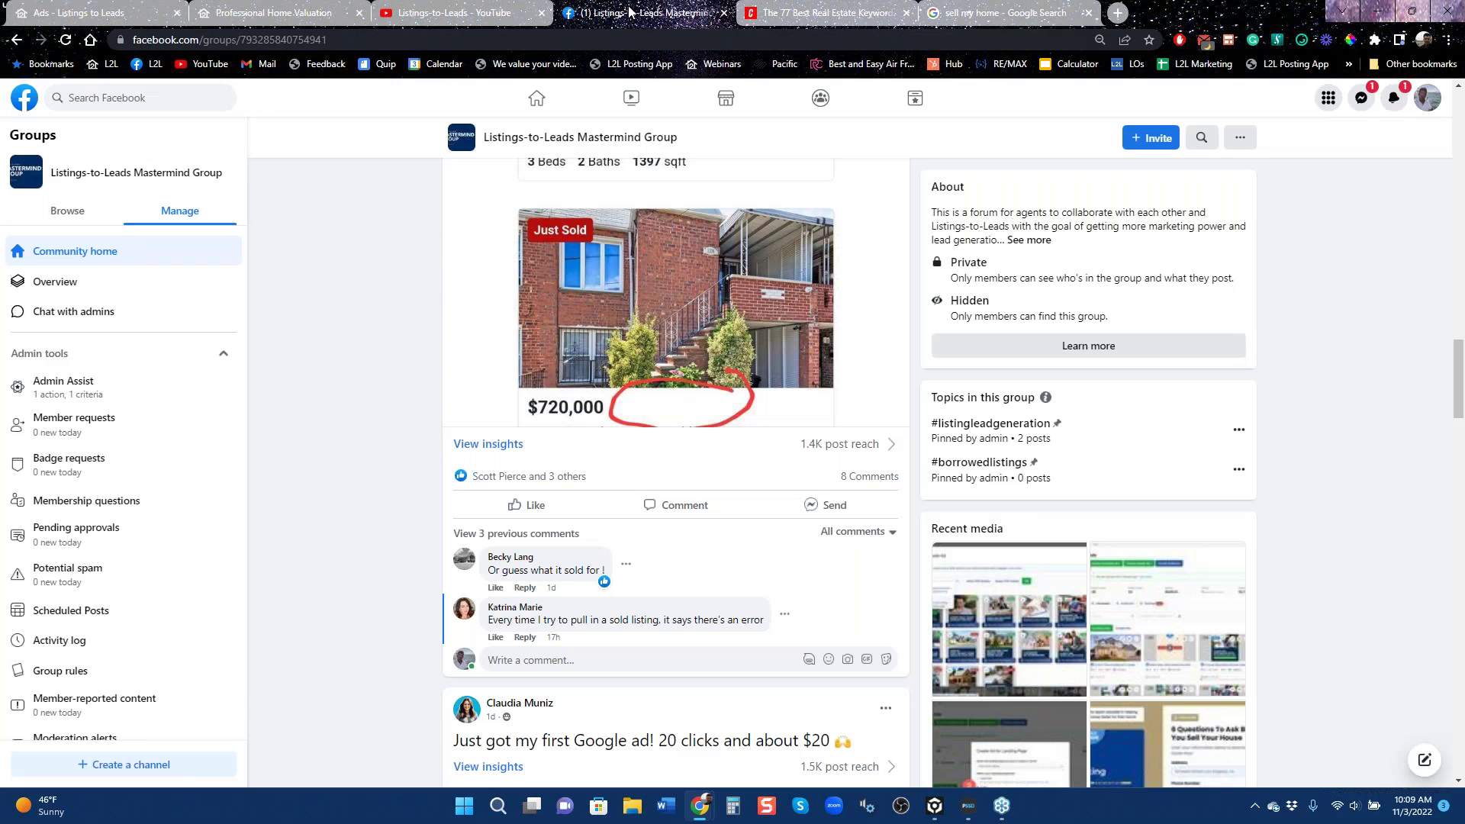
Go to the Facebook home news feed and scroll through friends' posts.
click(544, 105)
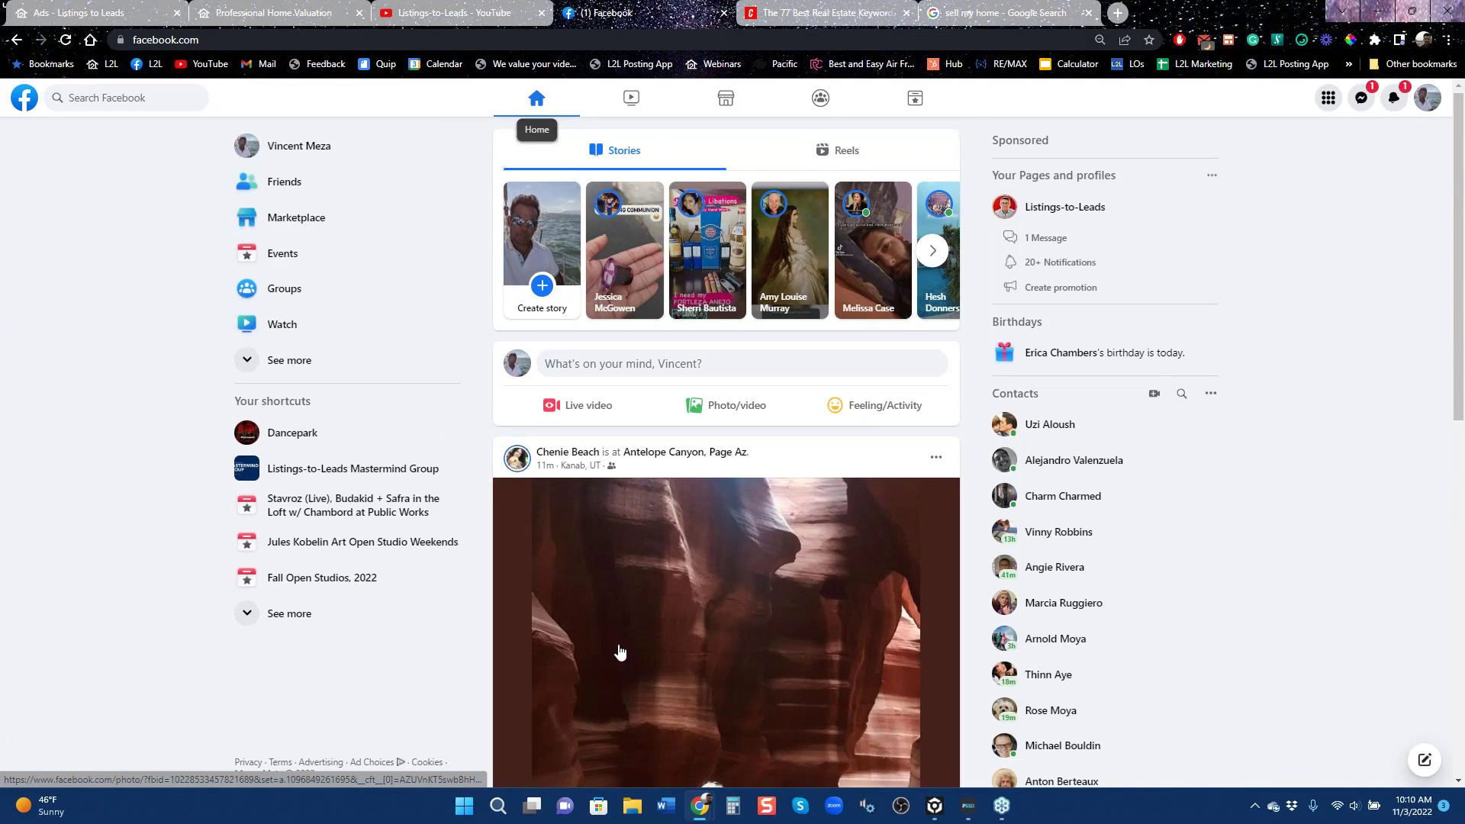
scroll(615, 664, down, 3)
scroll(610, 685, down, 5)
scroll(575, 605, up, 5)
scroll(550, 608, down, 1)
scroll(549, 608, down, 6)
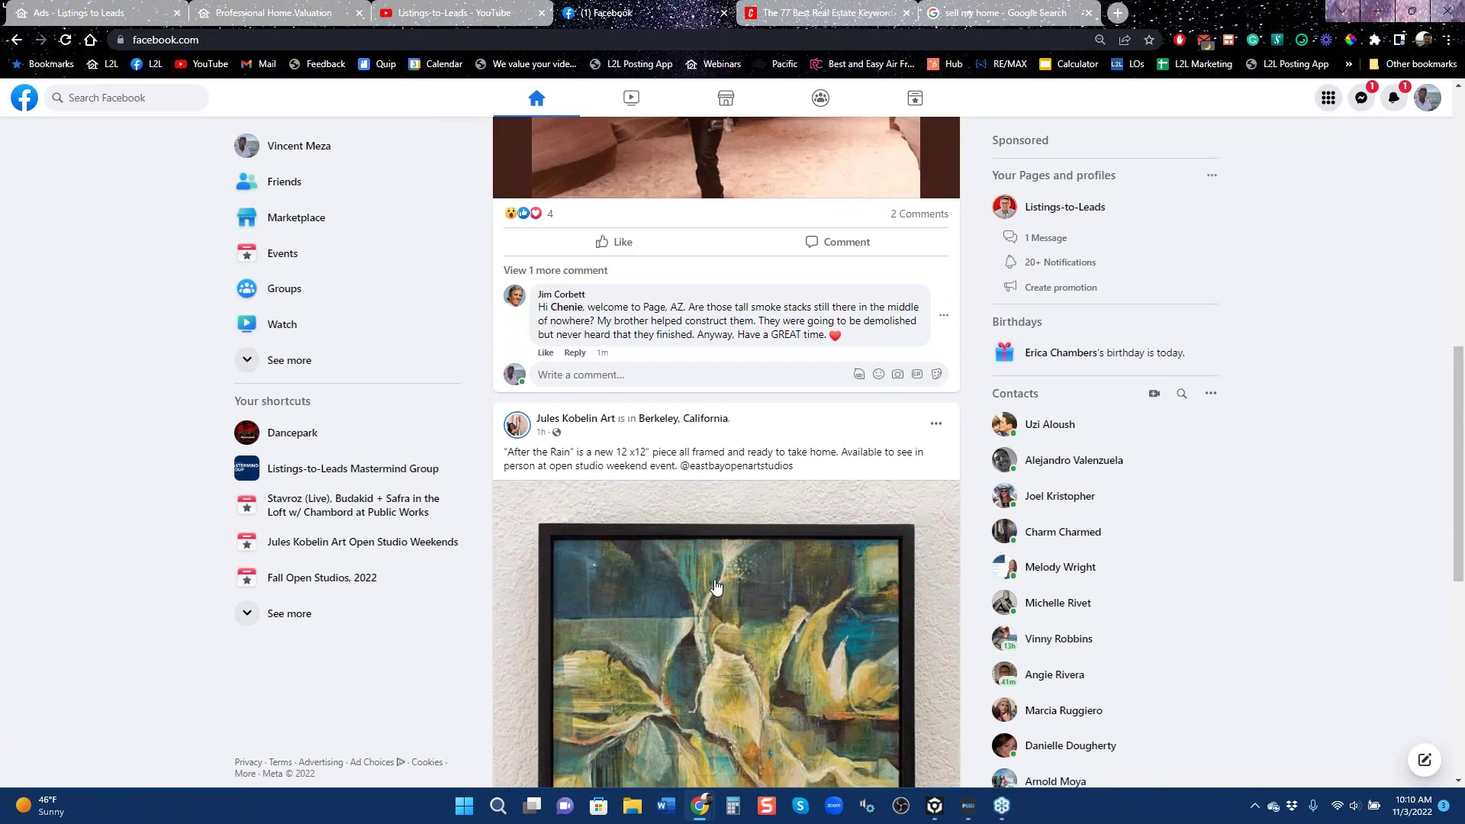
scroll(712, 594, down, 15)
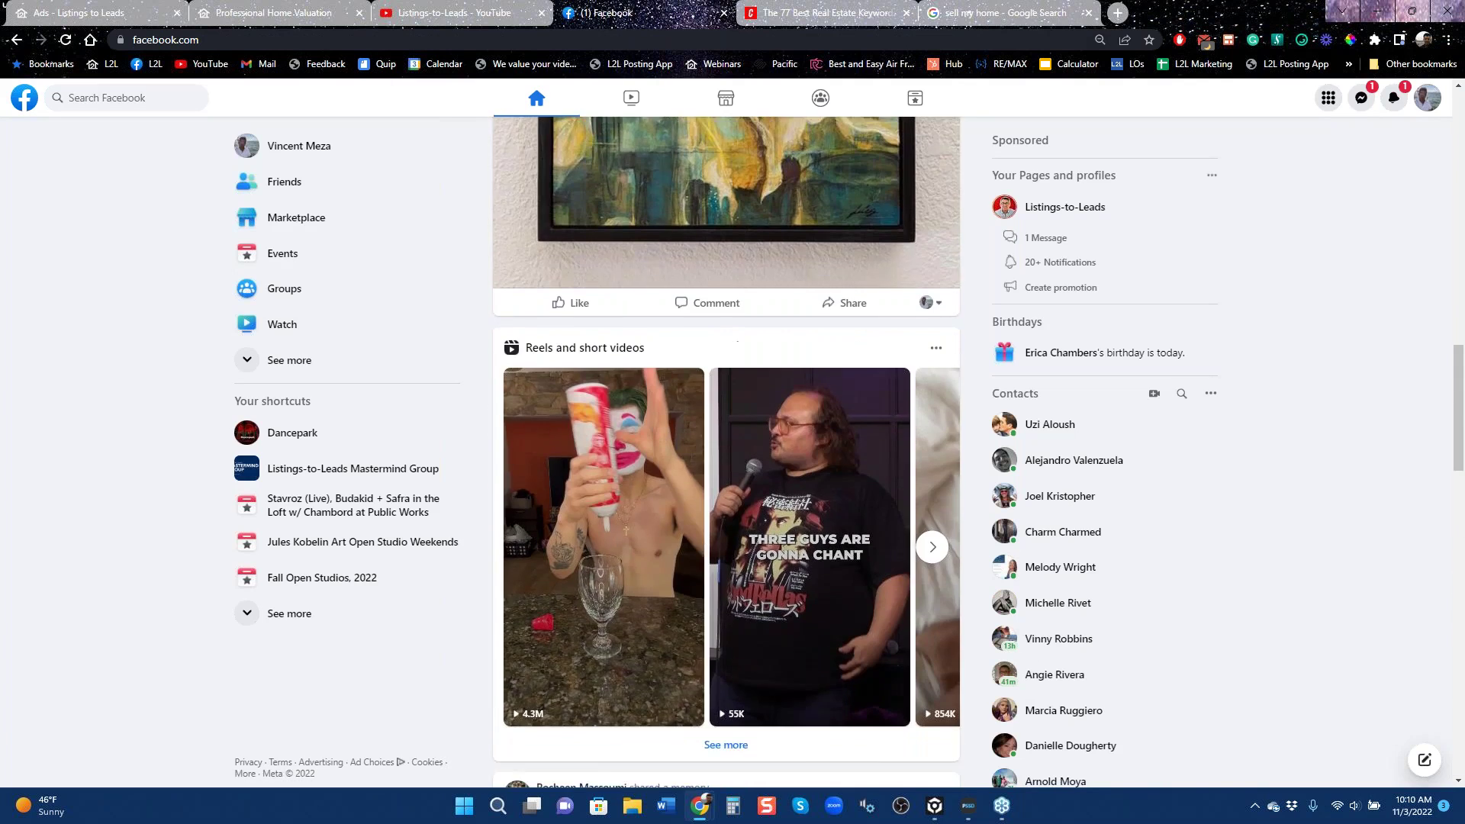
scroll(702, 601, down, 8)
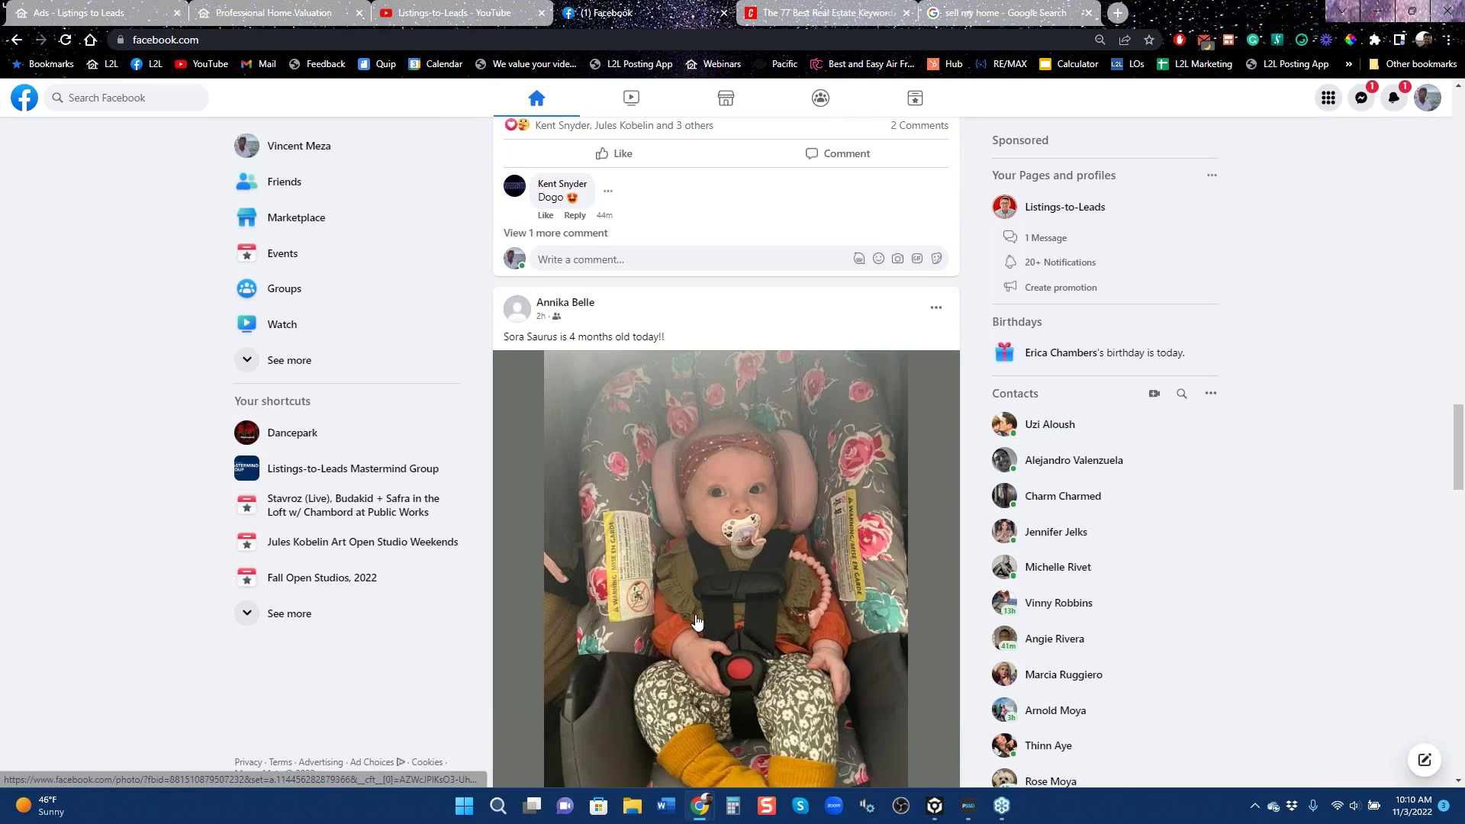
scroll(695, 622, down, 2)
scroll(695, 622, down, 20)
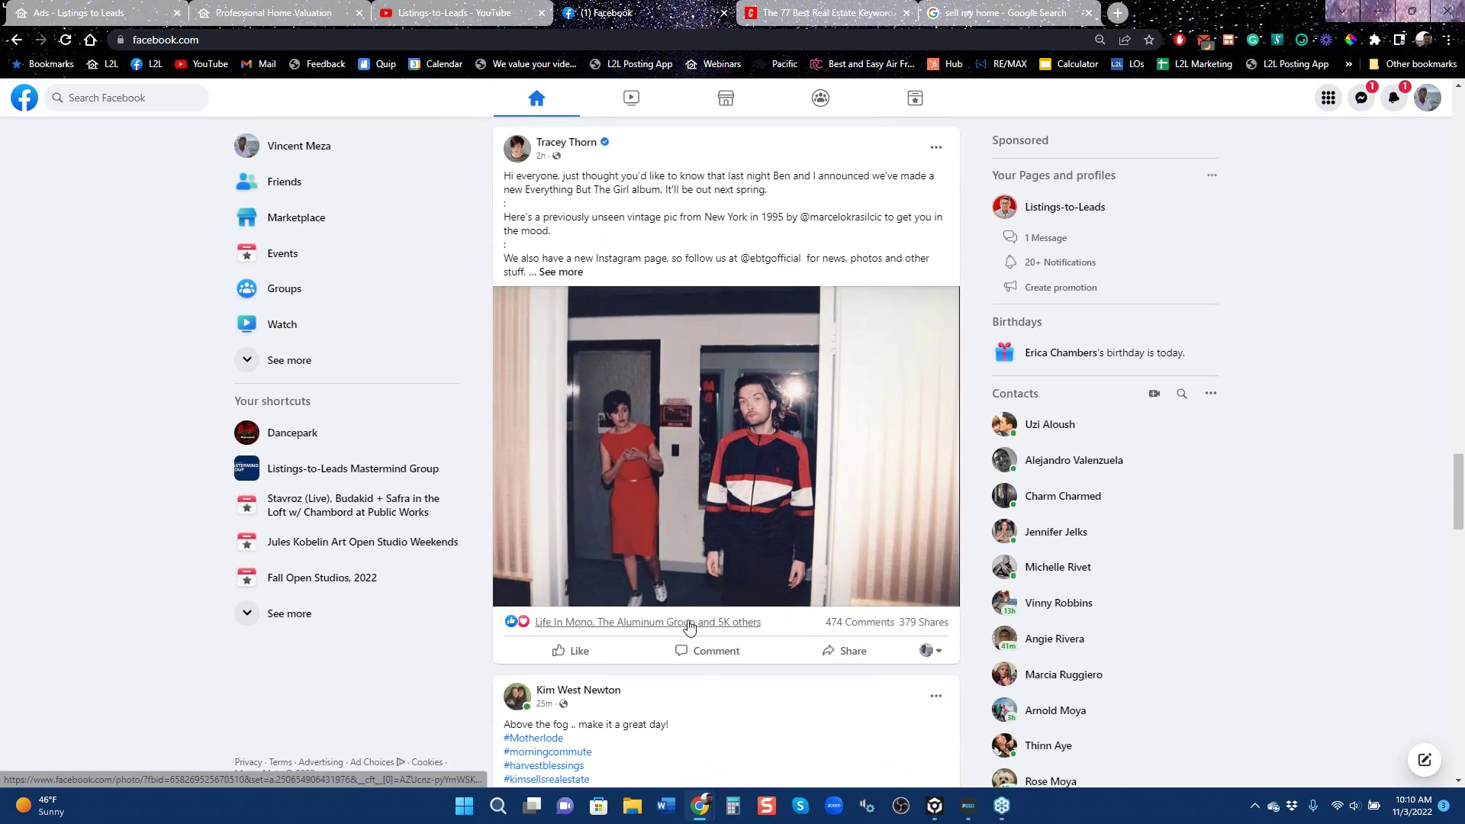
scroll(676, 631, down, 3)
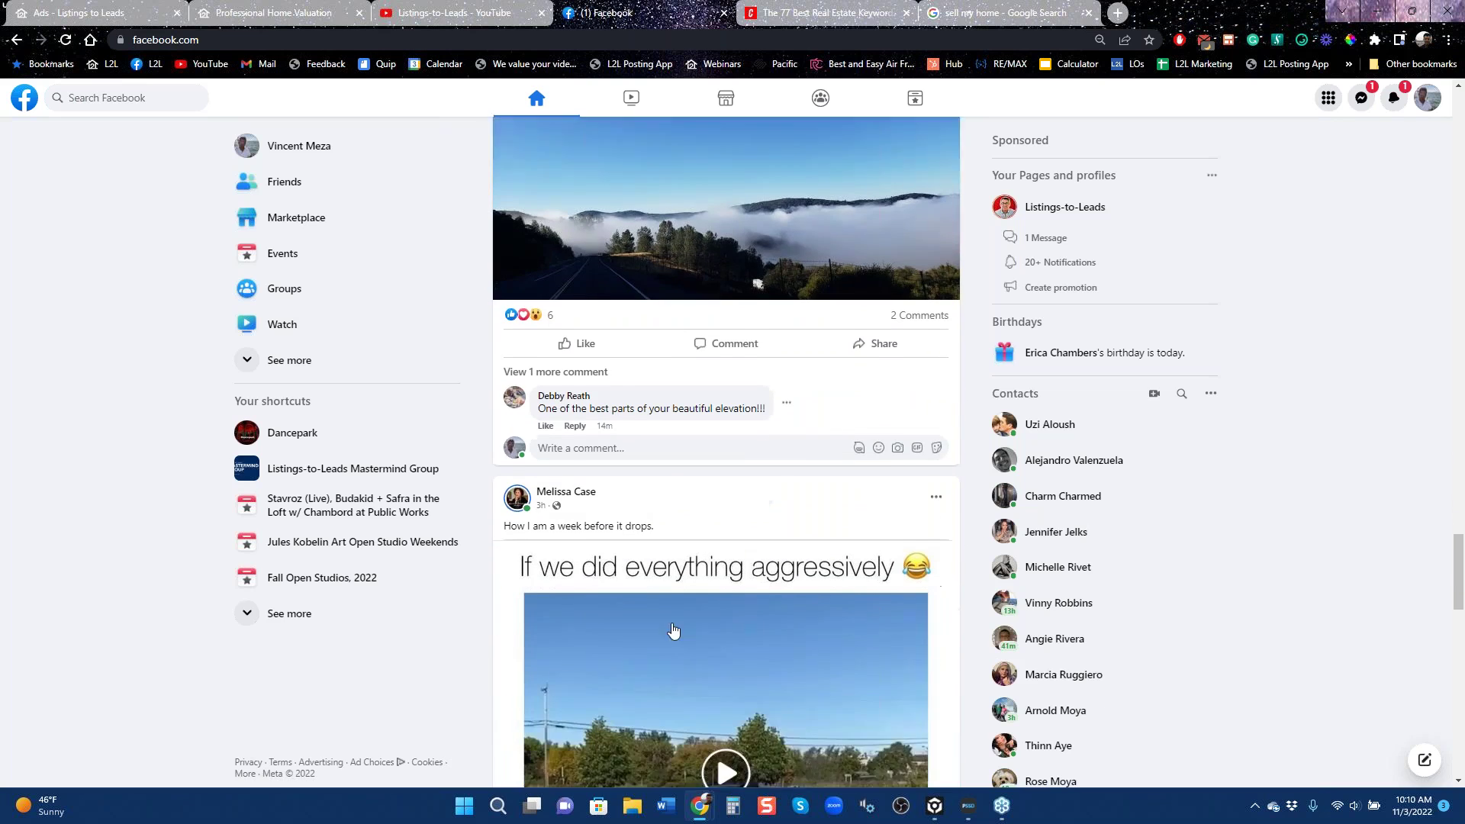
scroll(674, 630, down, 5)
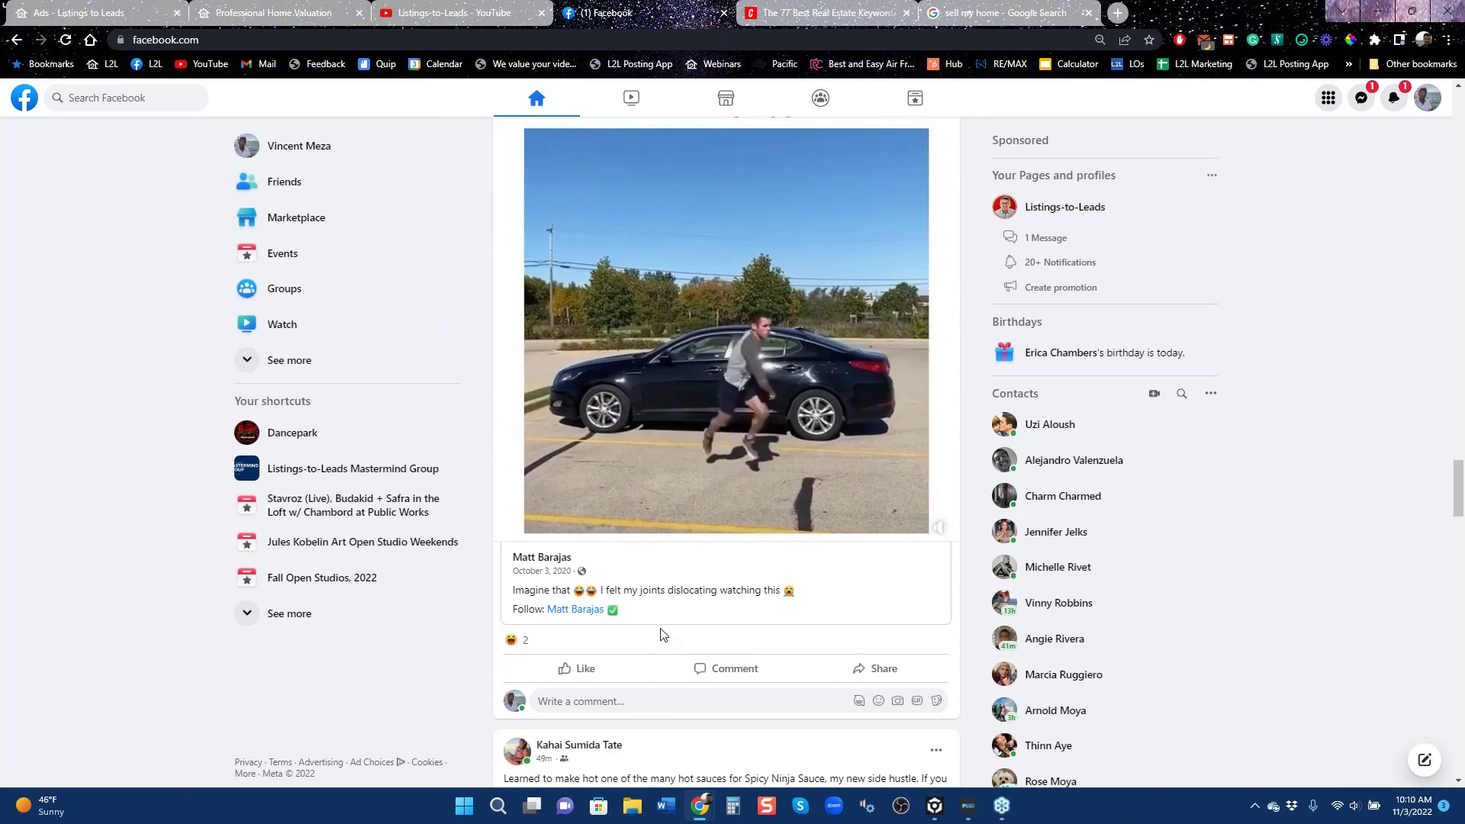
scroll(661, 655, down, 8)
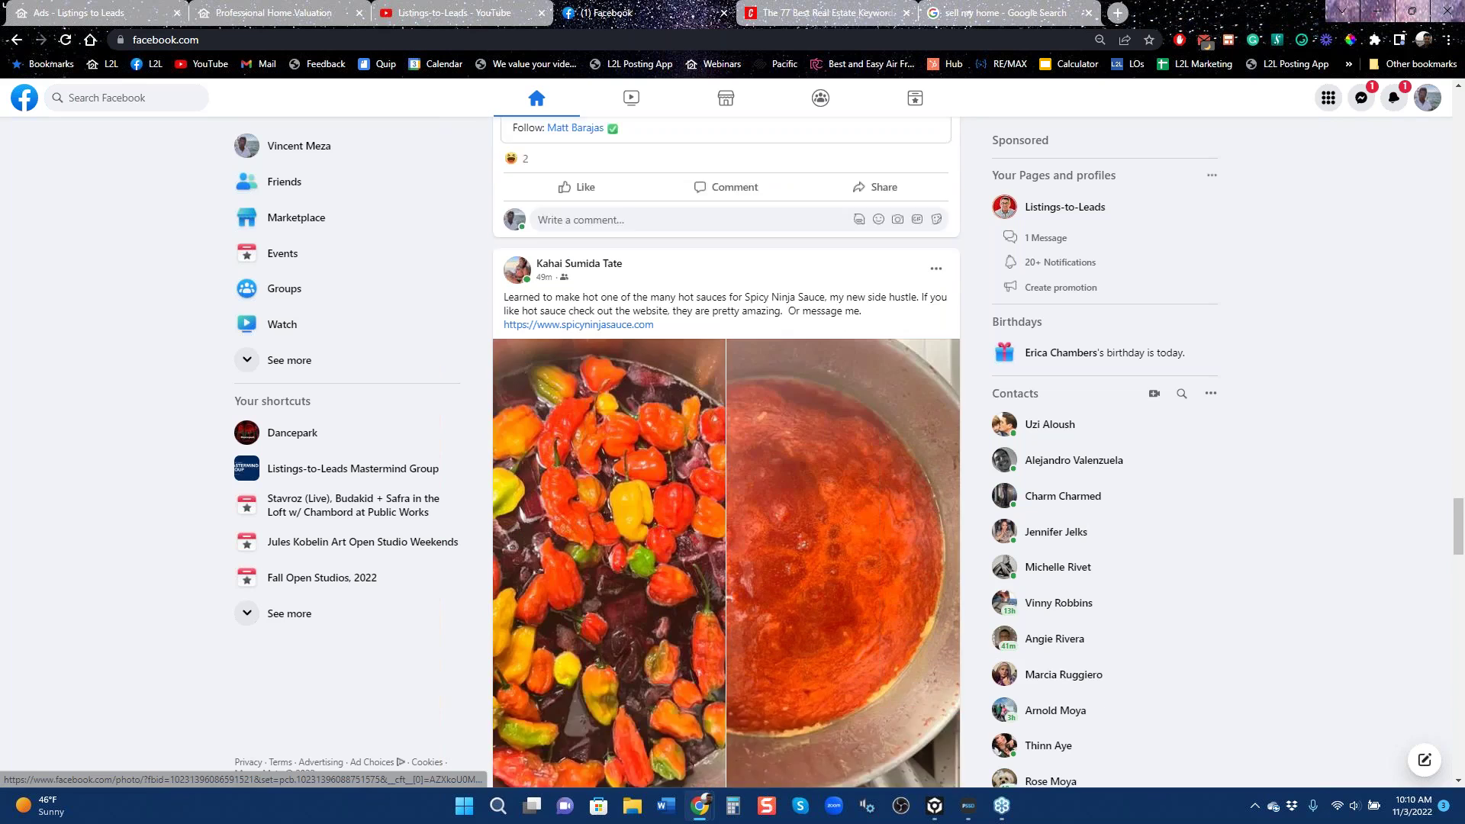
scroll(662, 651, down, 5)
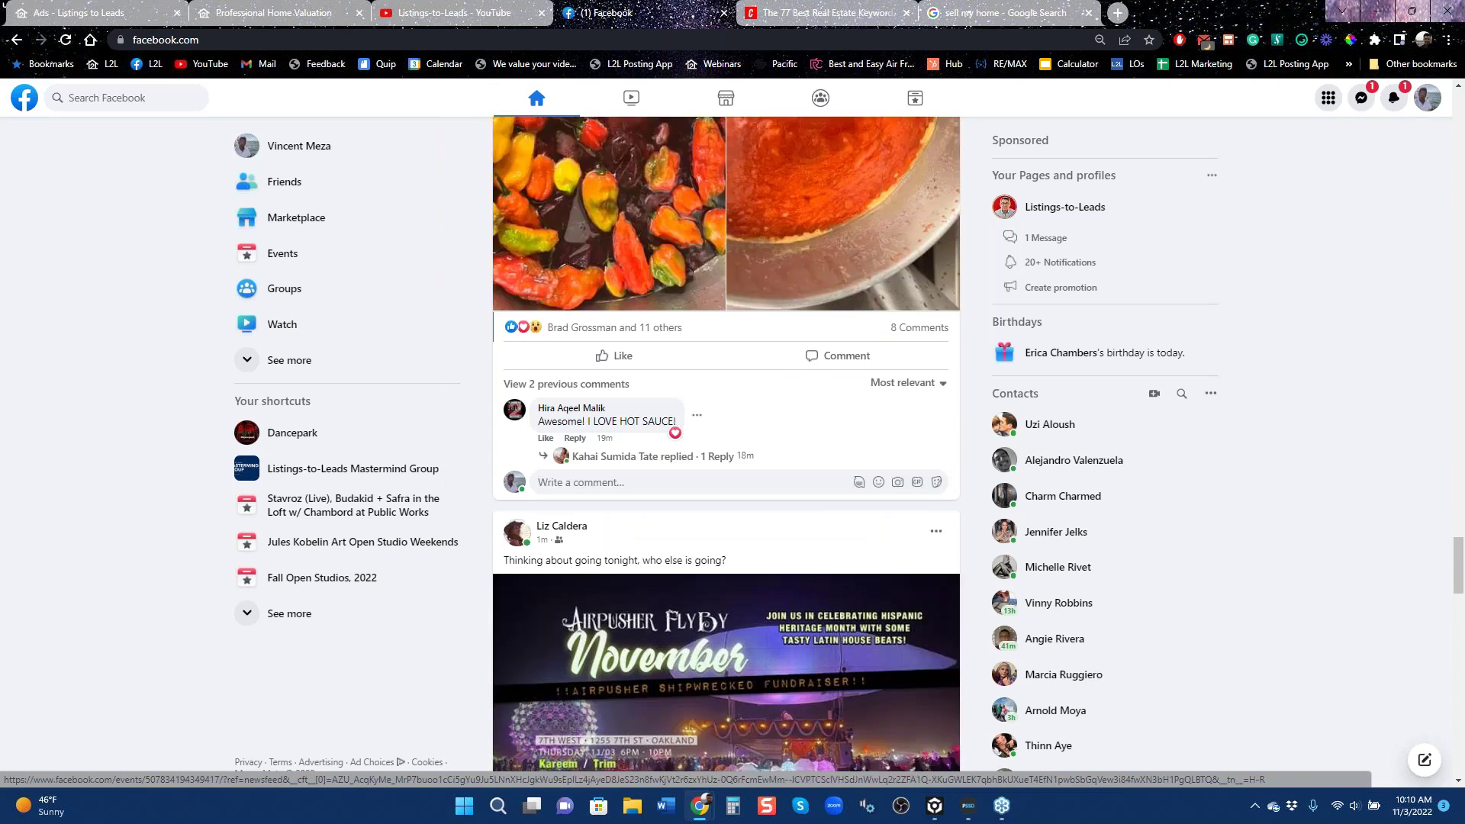
scroll(661, 650, down, 3)
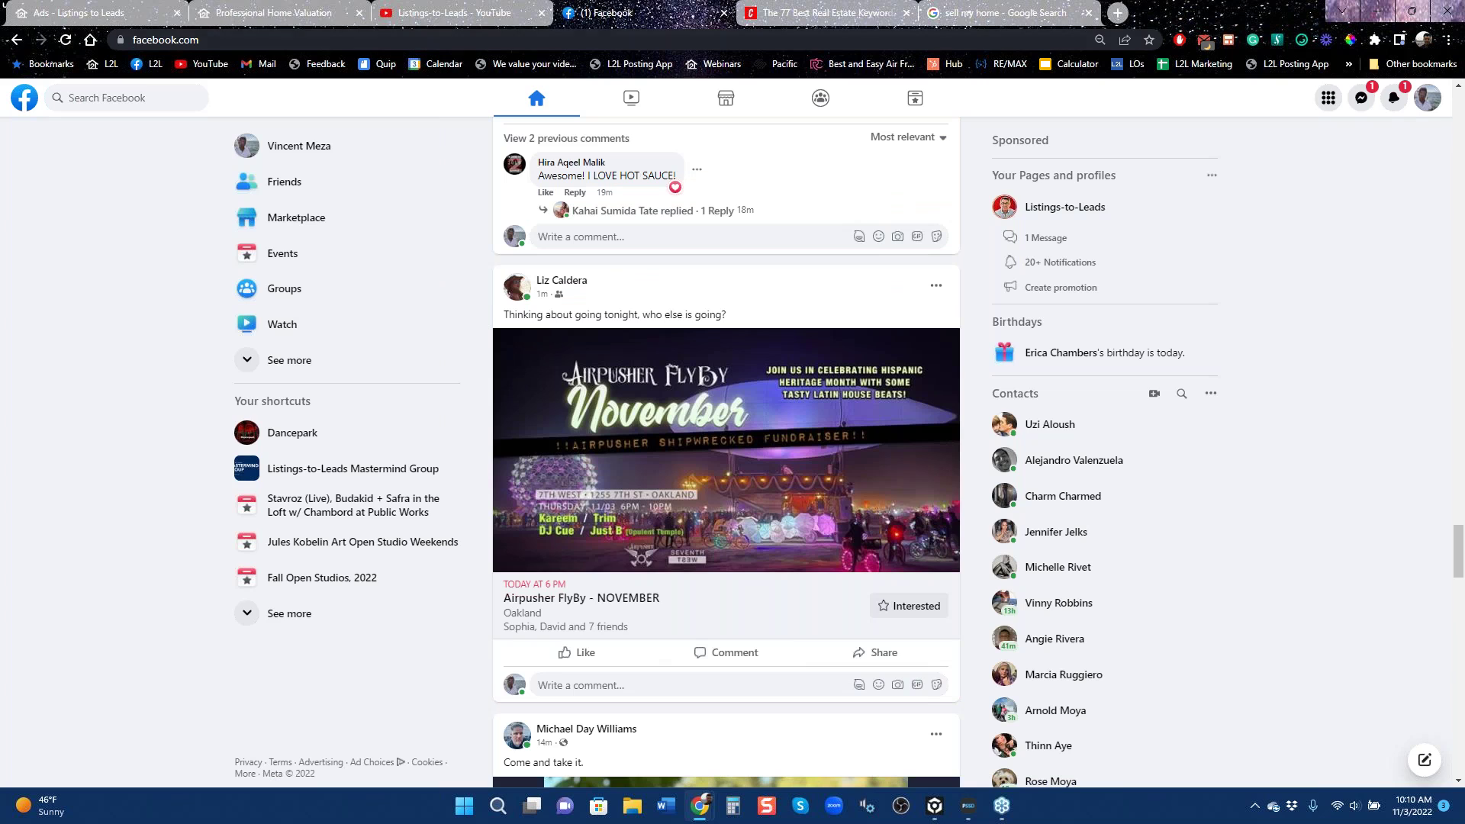
Check the Listings to Leads ads dashboard, then keep scrolling further down the Facebook news feed.
click(110, 12)
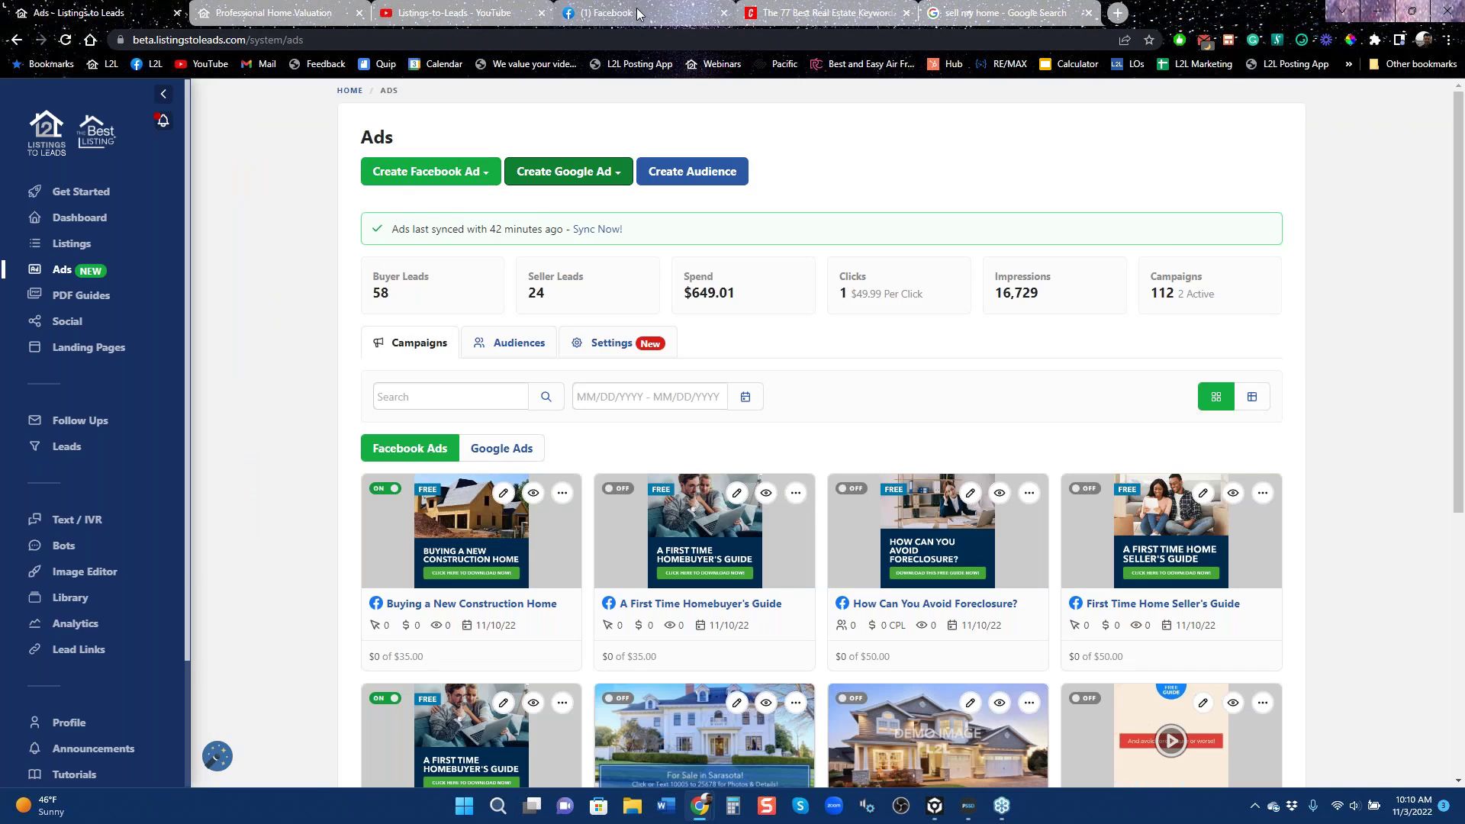
click(611, 12)
scroll(747, 550, down, 8)
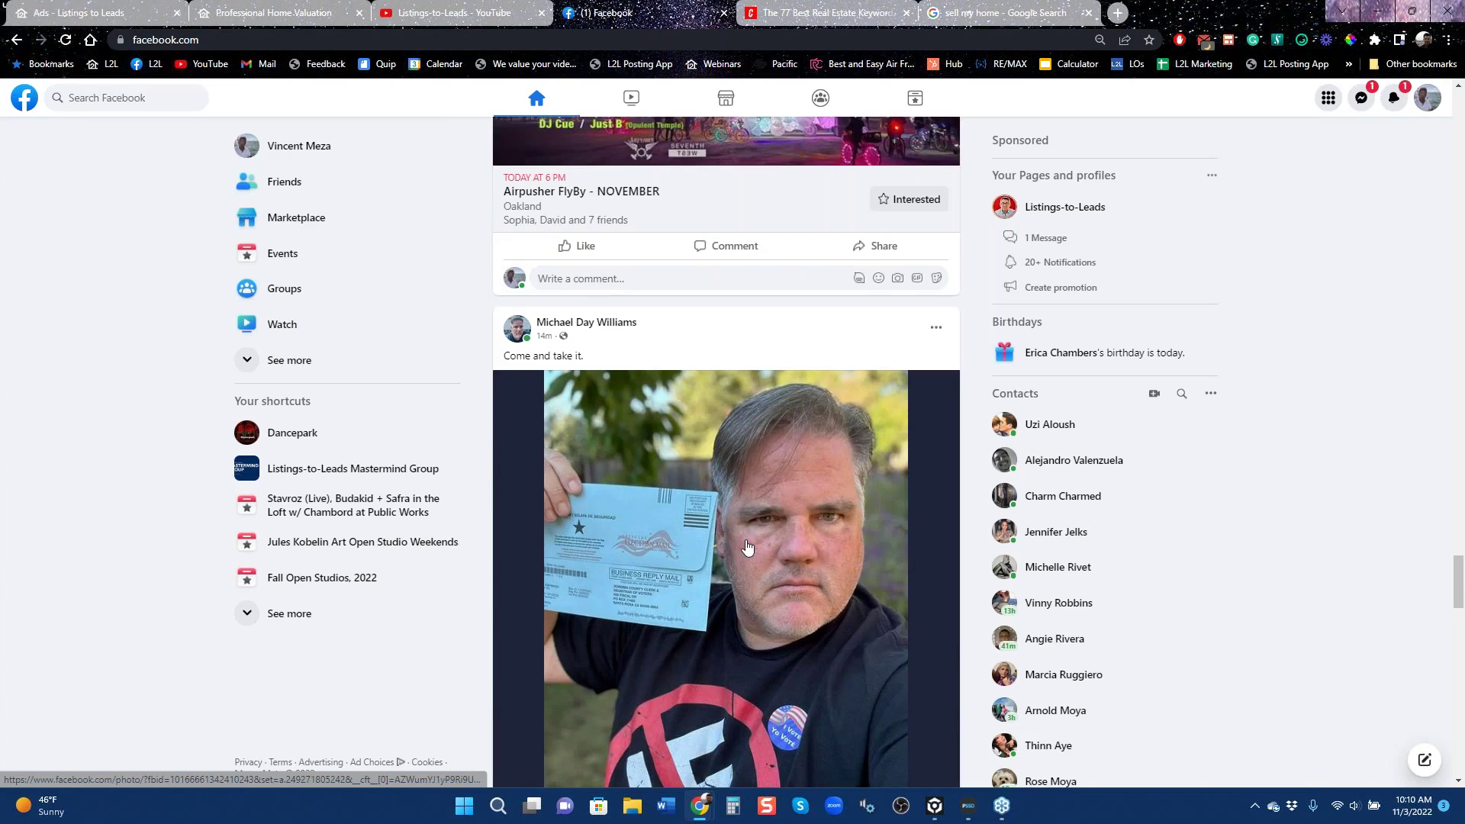
scroll(746, 549, down, 15)
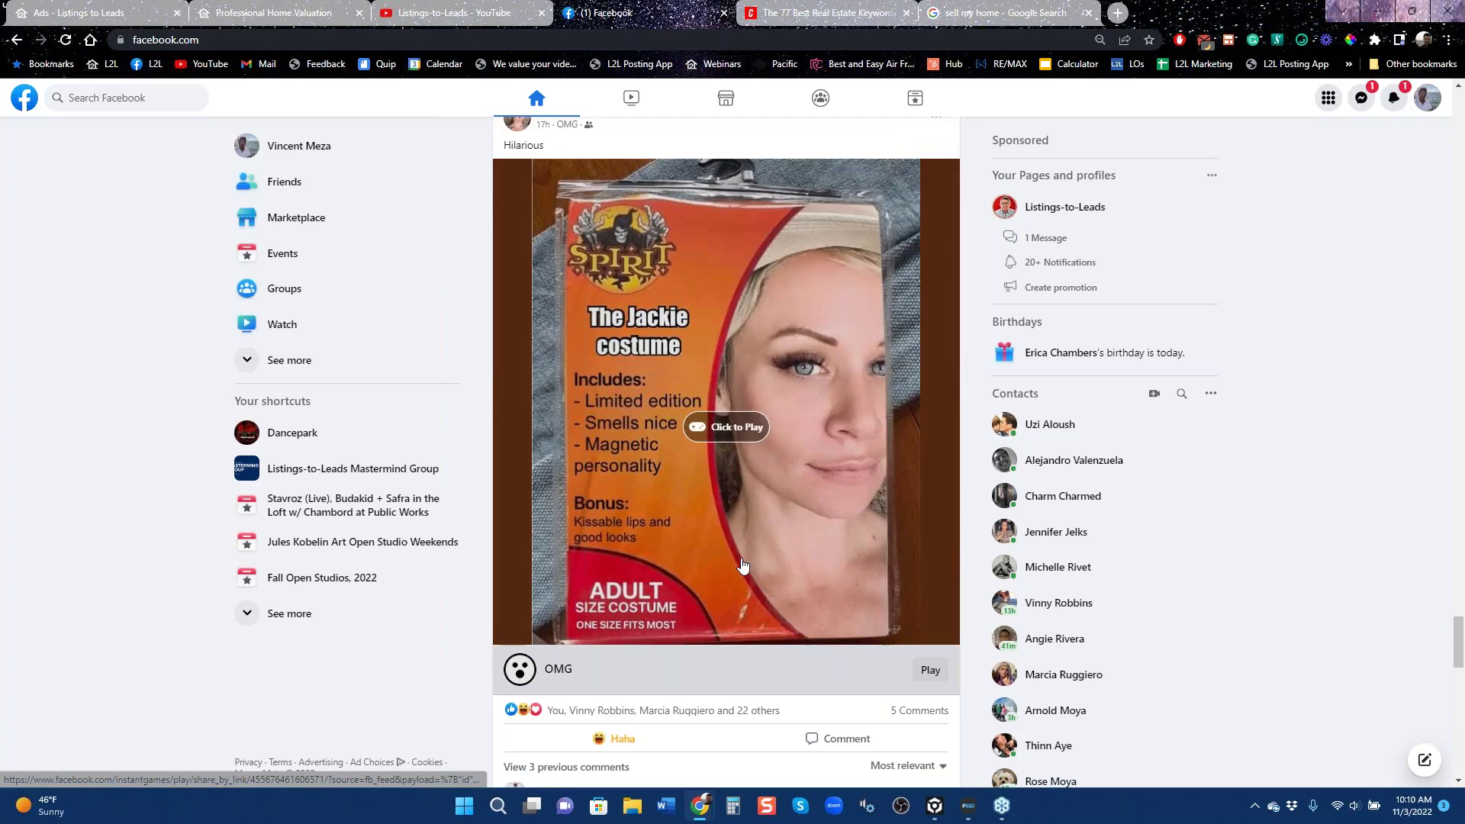
scroll(739, 567, down, 5)
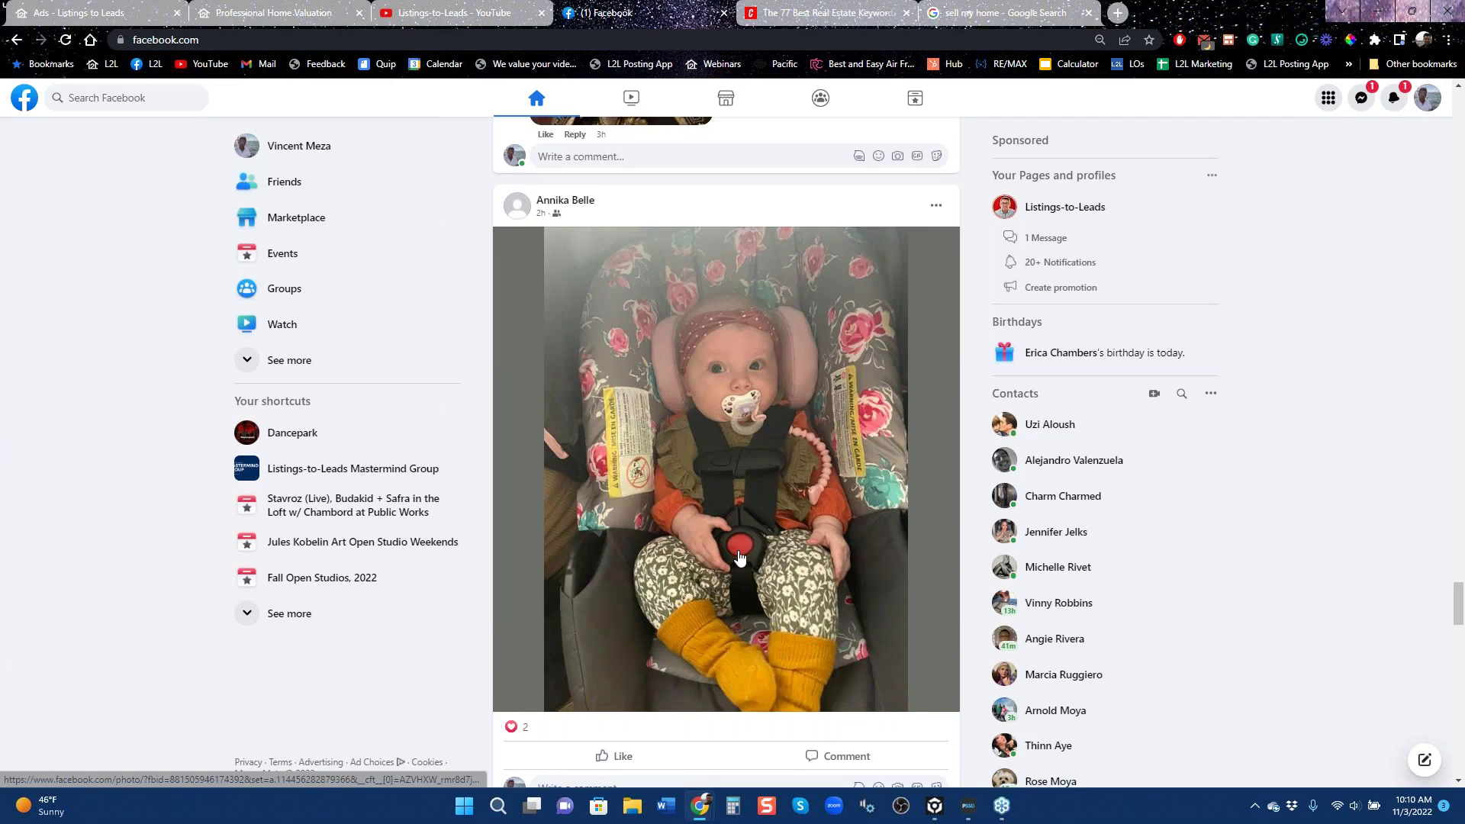
scroll(737, 561, down, 3)
scroll(737, 561, down, 5)
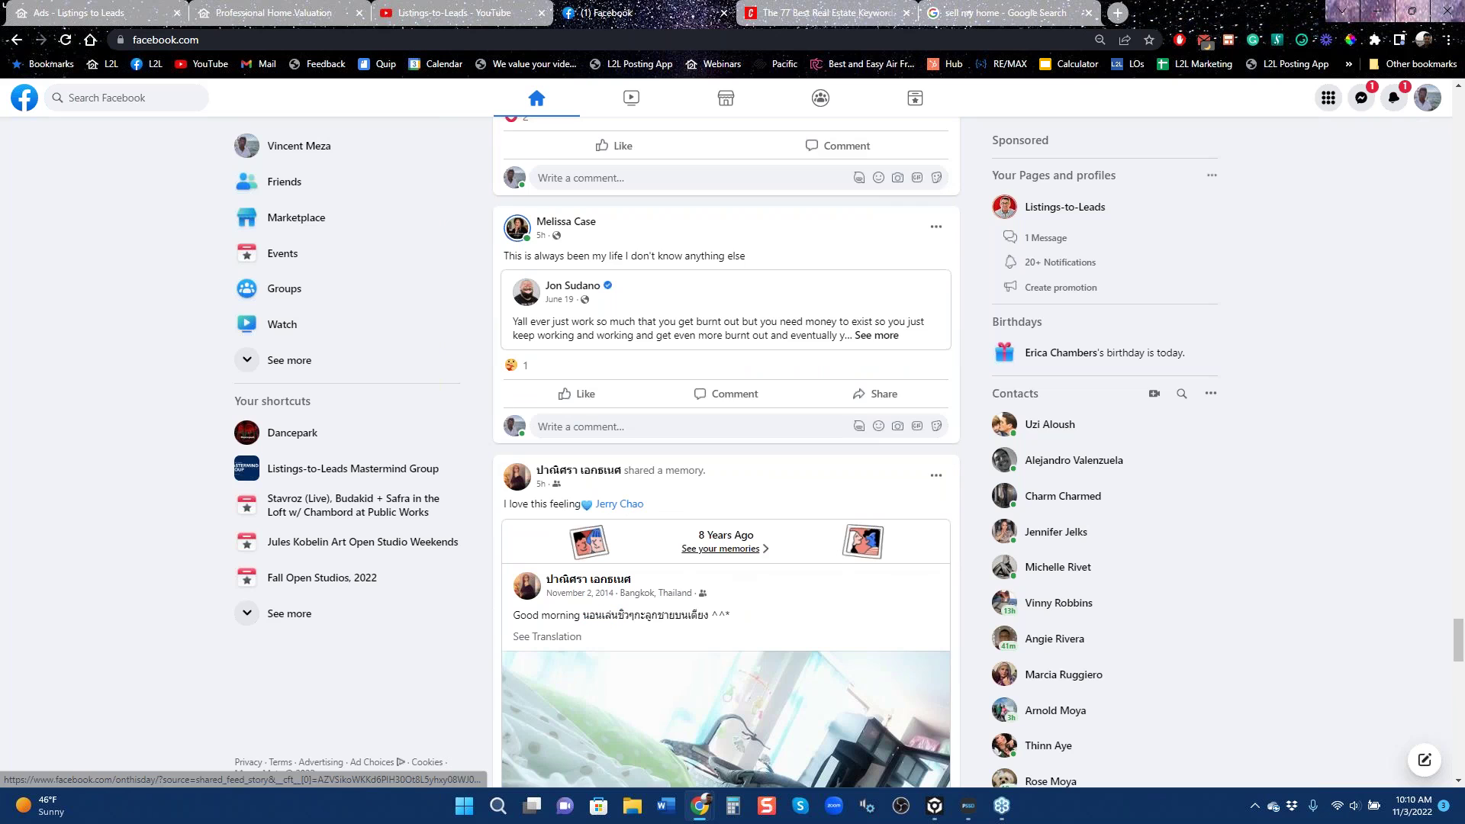
scroll(737, 561, down, 1)
scroll(700, 583, down, 15)
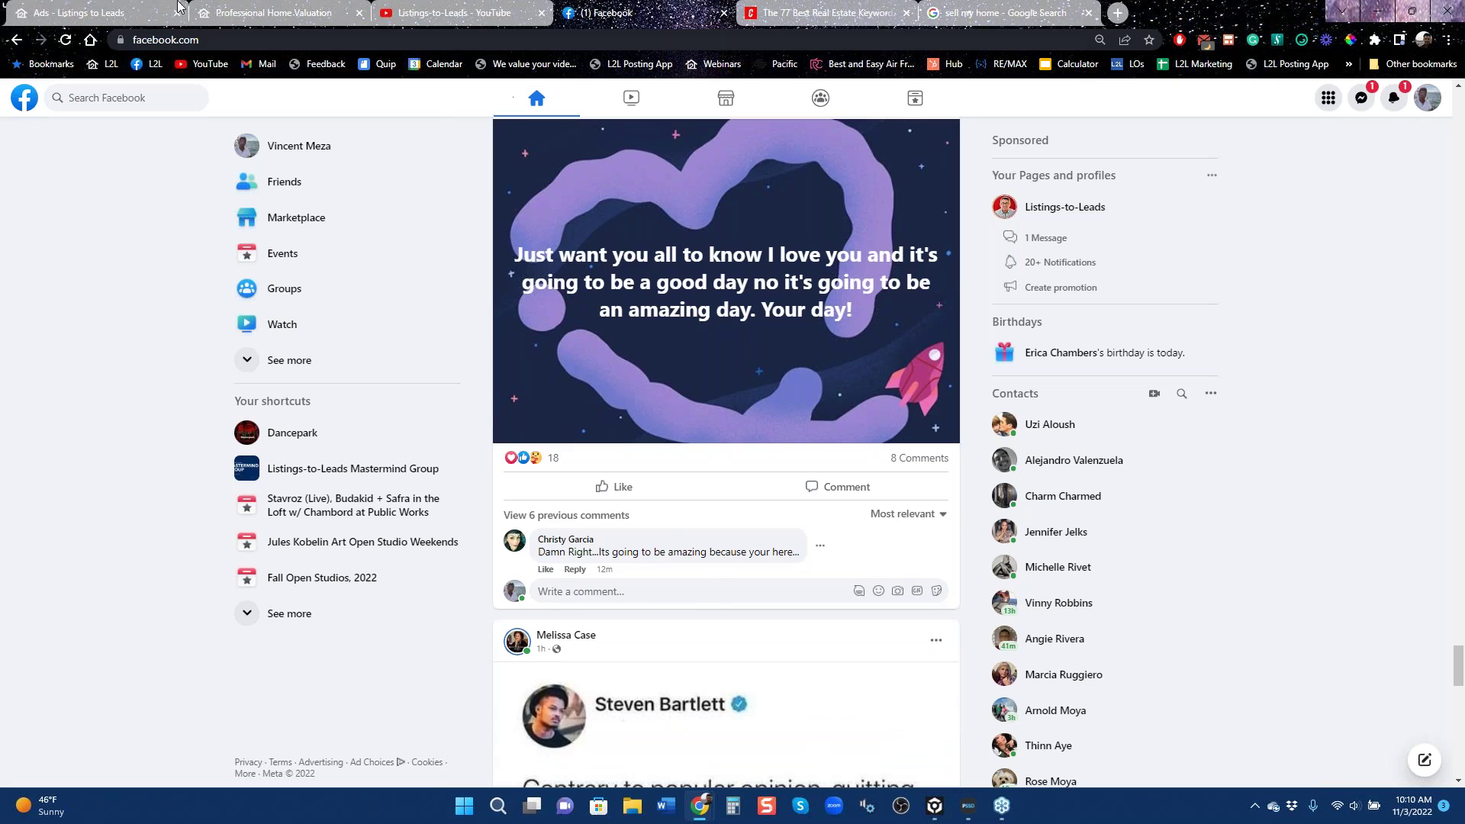
Switch back to the Listings to Leads Ads dashboard showing 112 campaigns, 2 active, $649.01 spend.
click(103, 10)
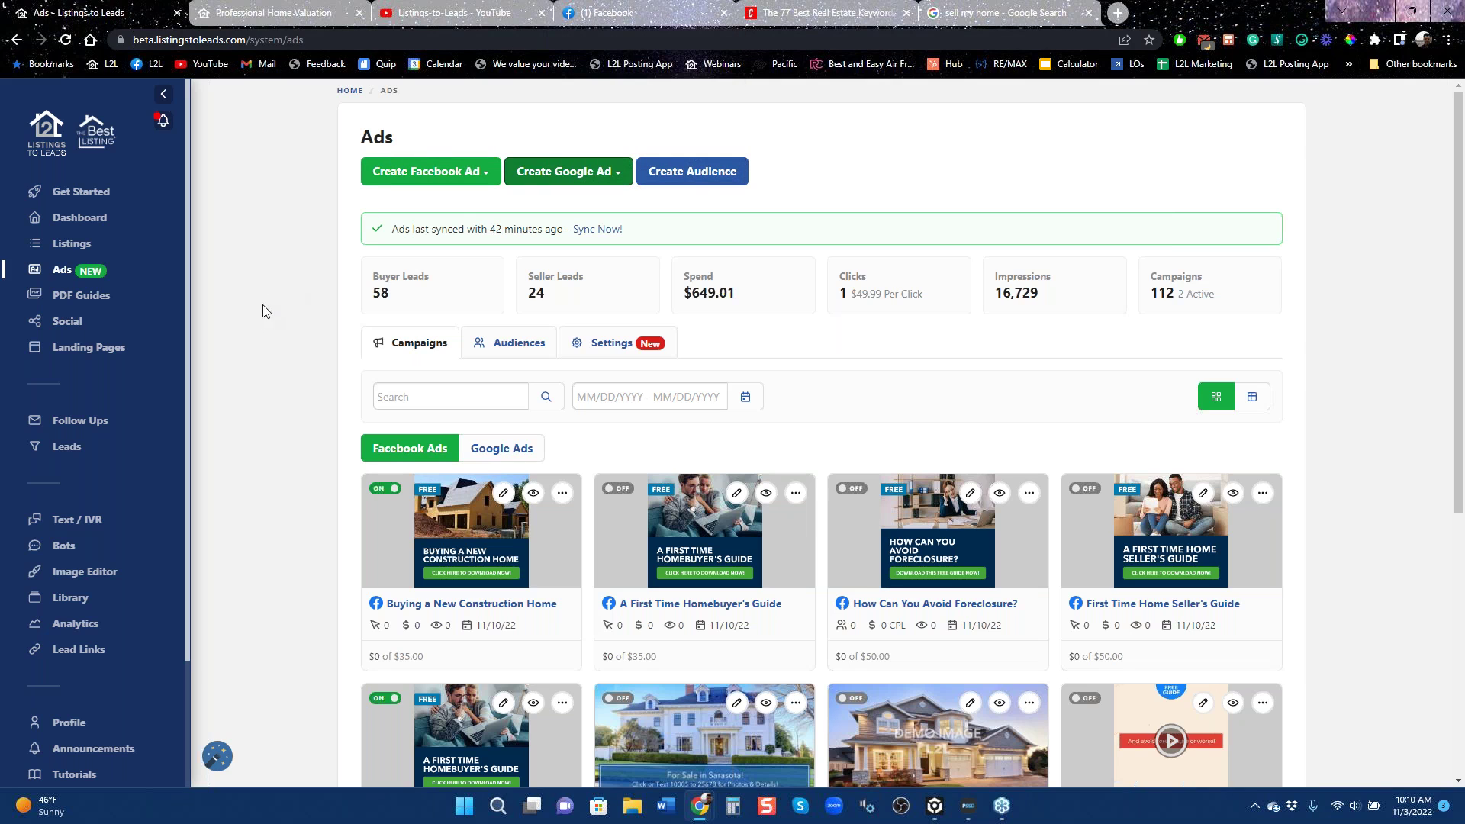
Browse the Listings-to-Leads channel's Videos grid, starting with the recent PDF Guides session.
click(479, 14)
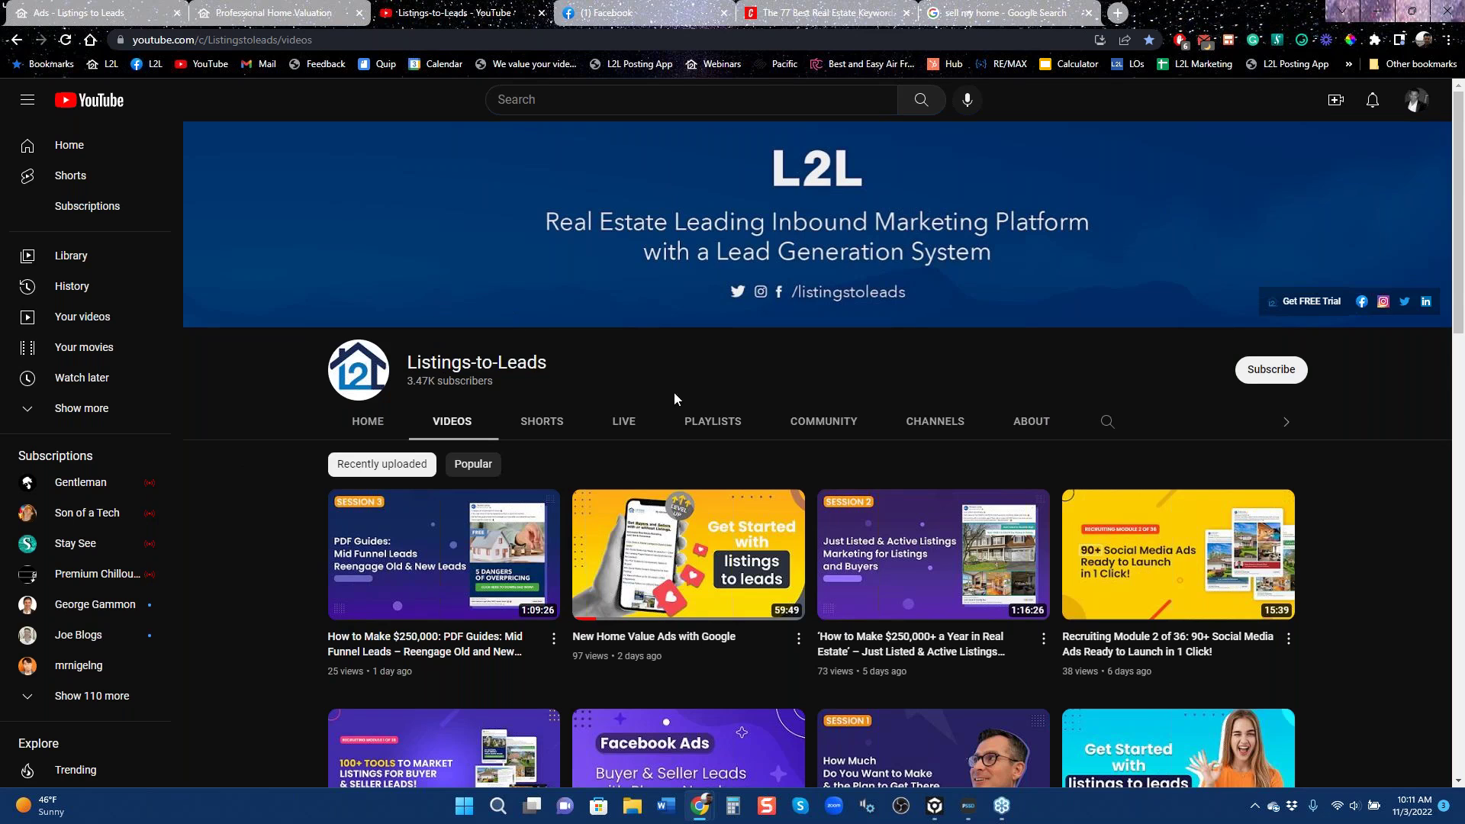
scroll(946, 595, down, 3)
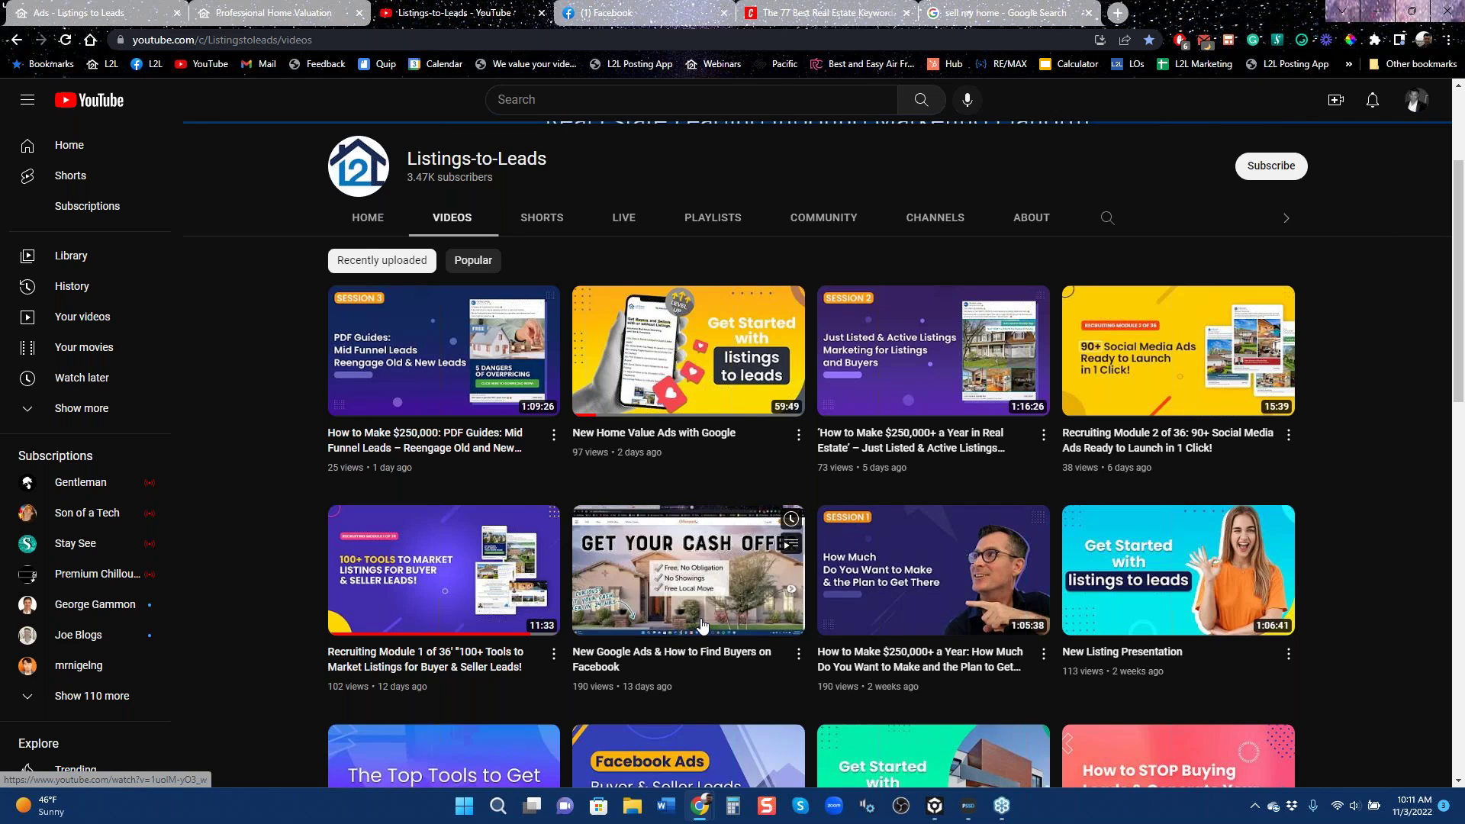
scroll(1141, 586, down, 1)
scroll(1141, 587, down, 3)
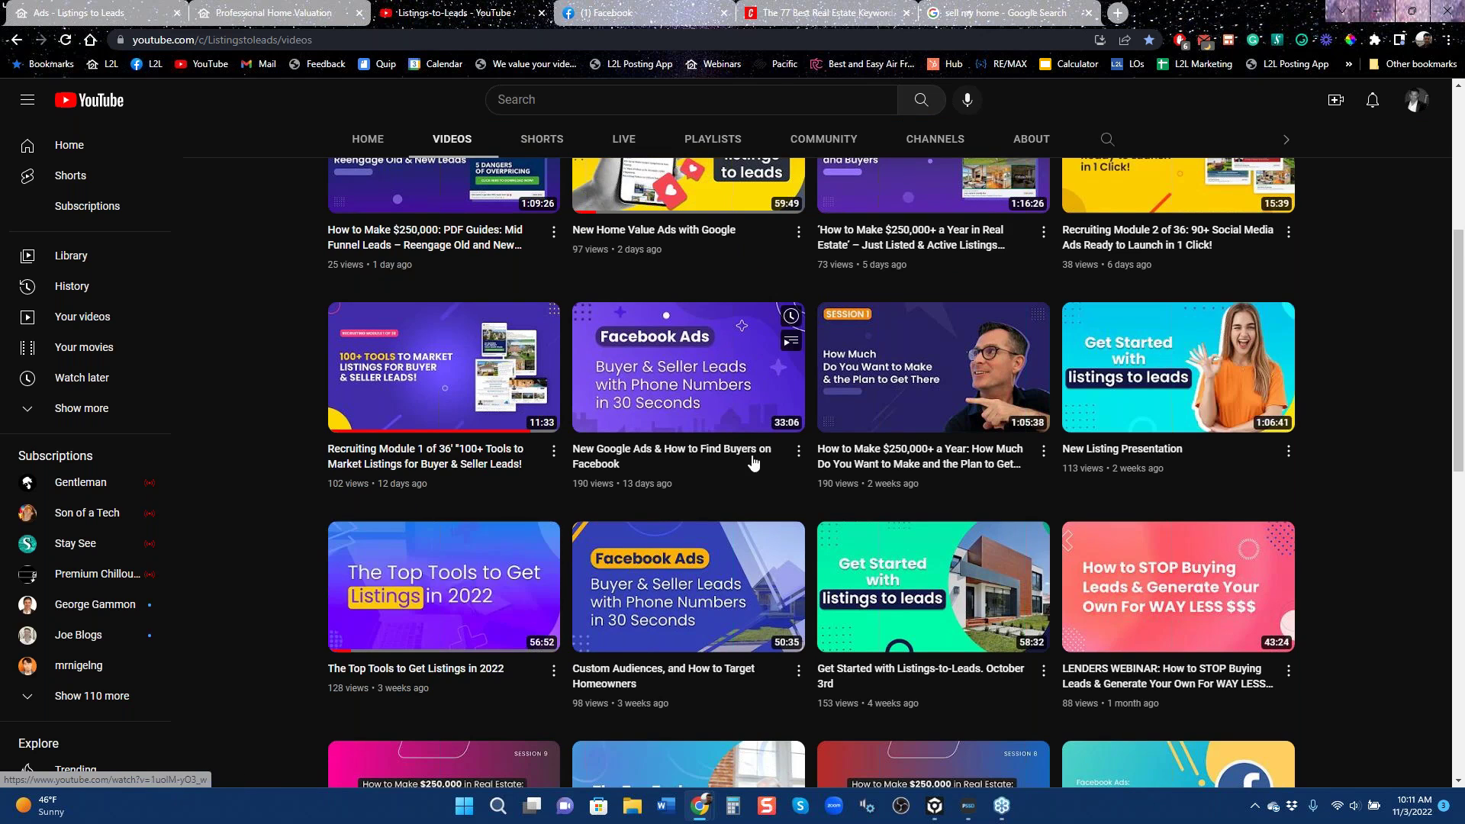
scroll(633, 563, up, 4)
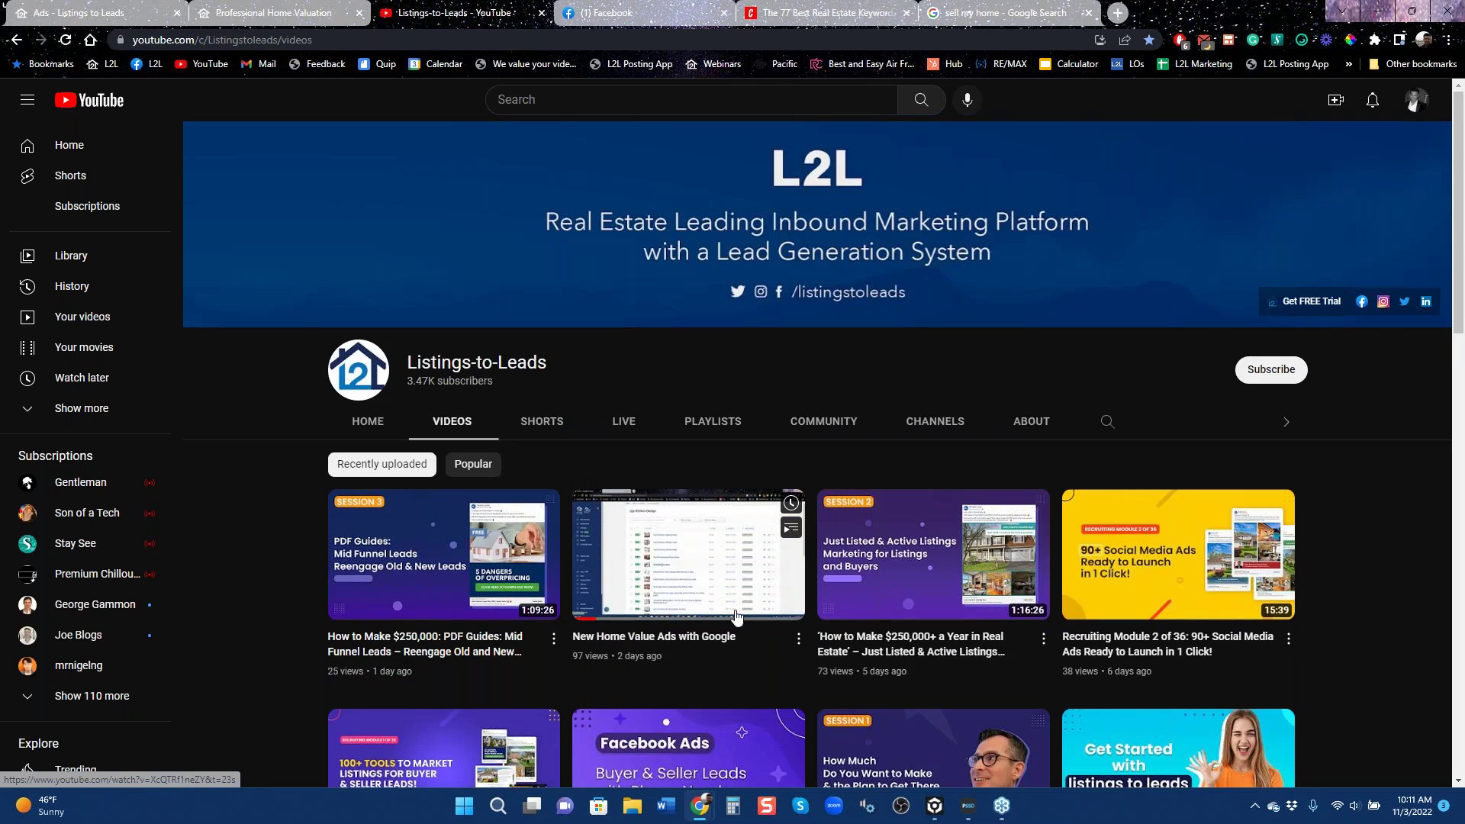
scroll(1030, 626, down, 3)
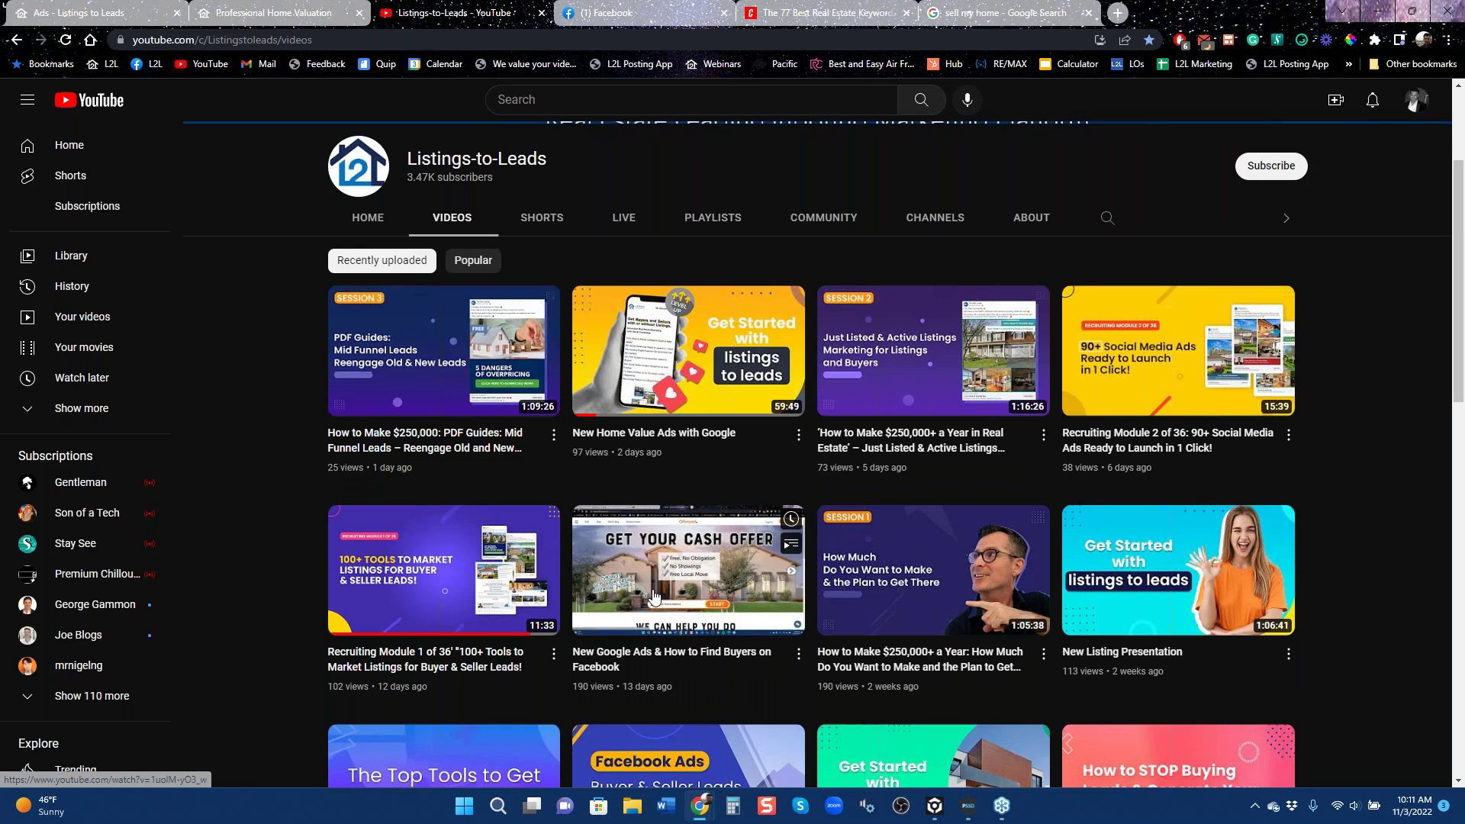
scroll(961, 458, down, 3)
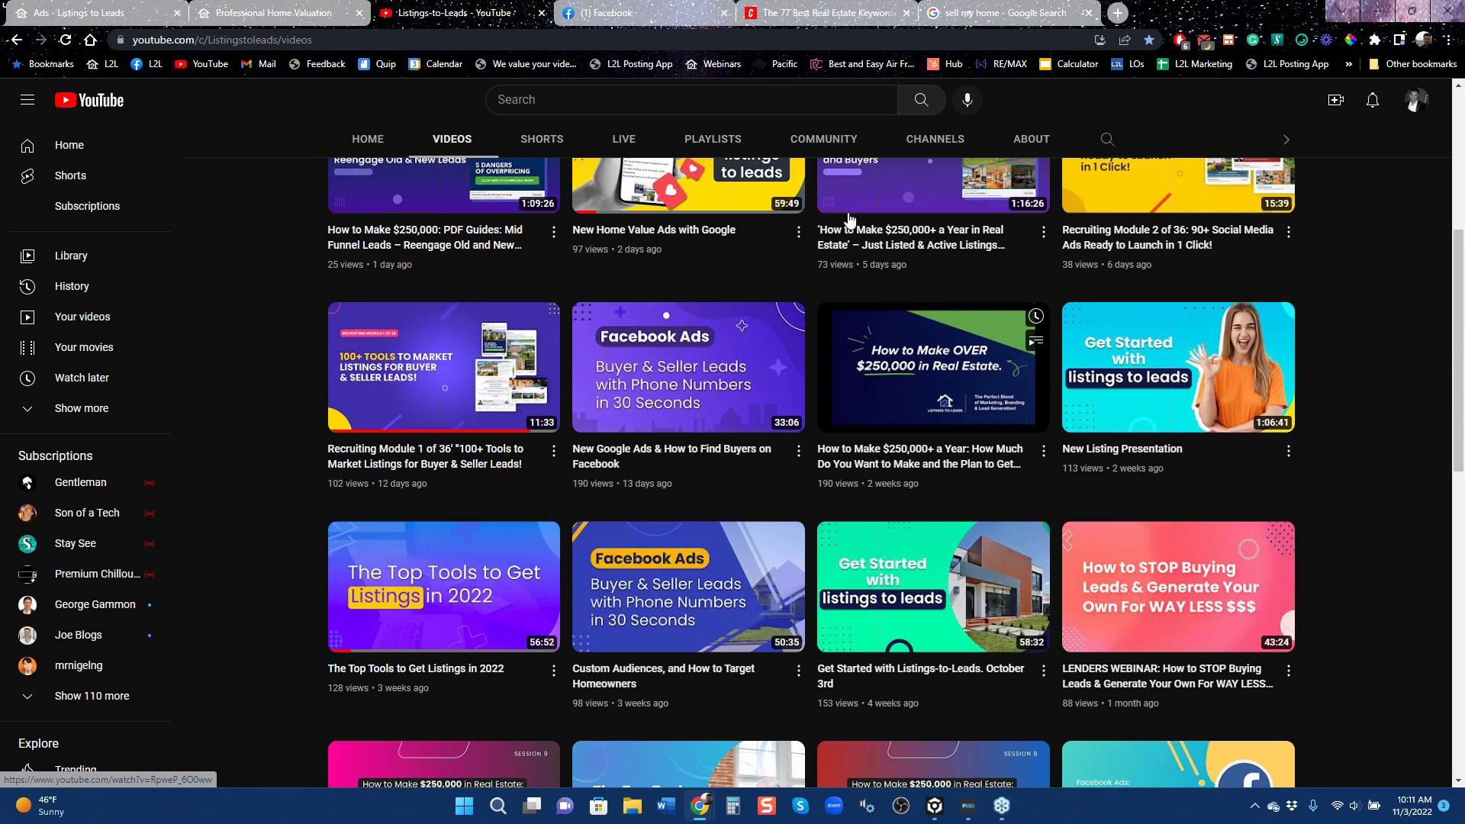
click(270, 17)
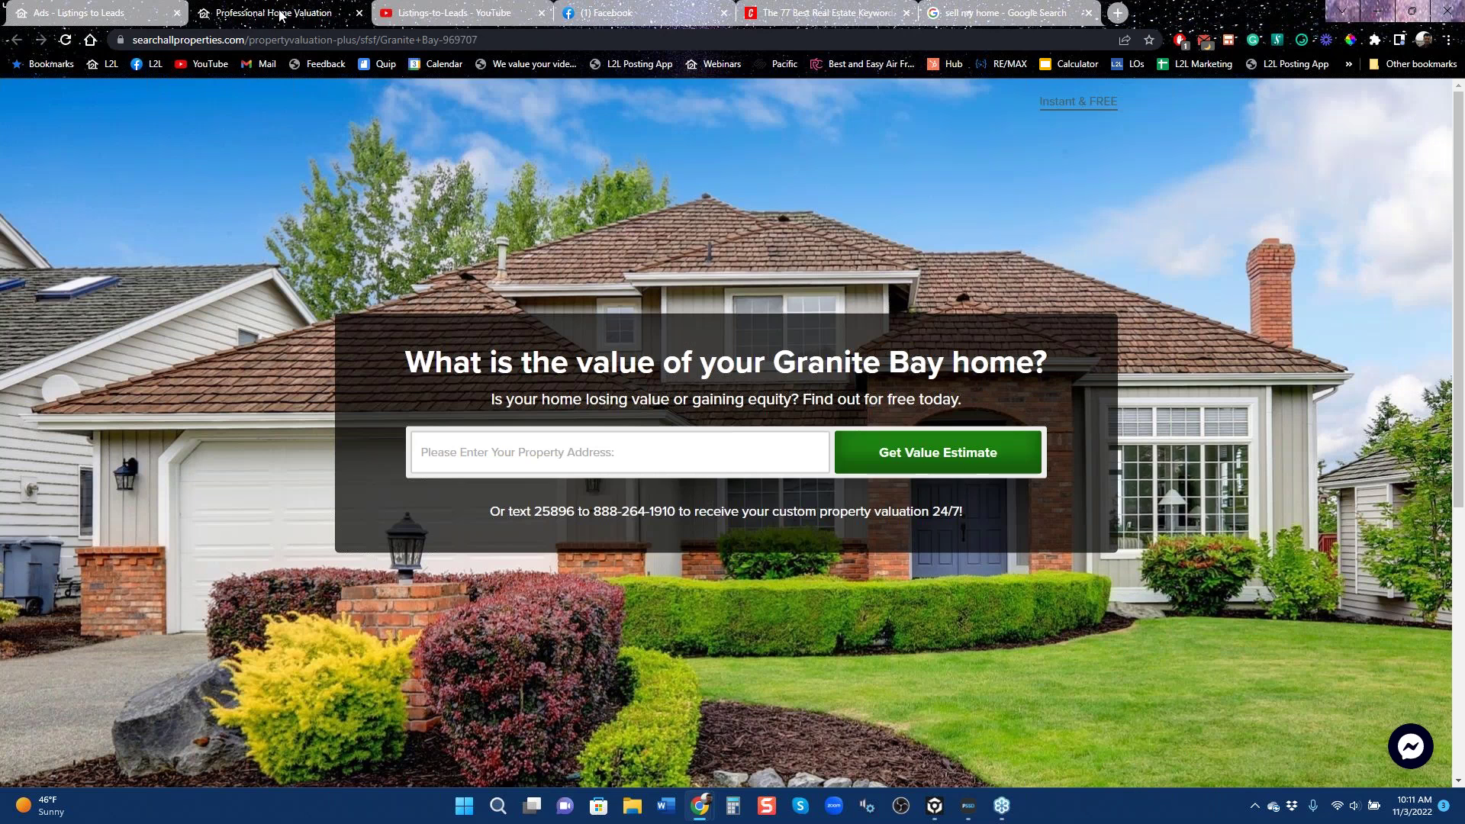
Close the home valuation page and show the listing, landing page and PDF guide Facebook ad choices.
click(359, 14)
click(84, 13)
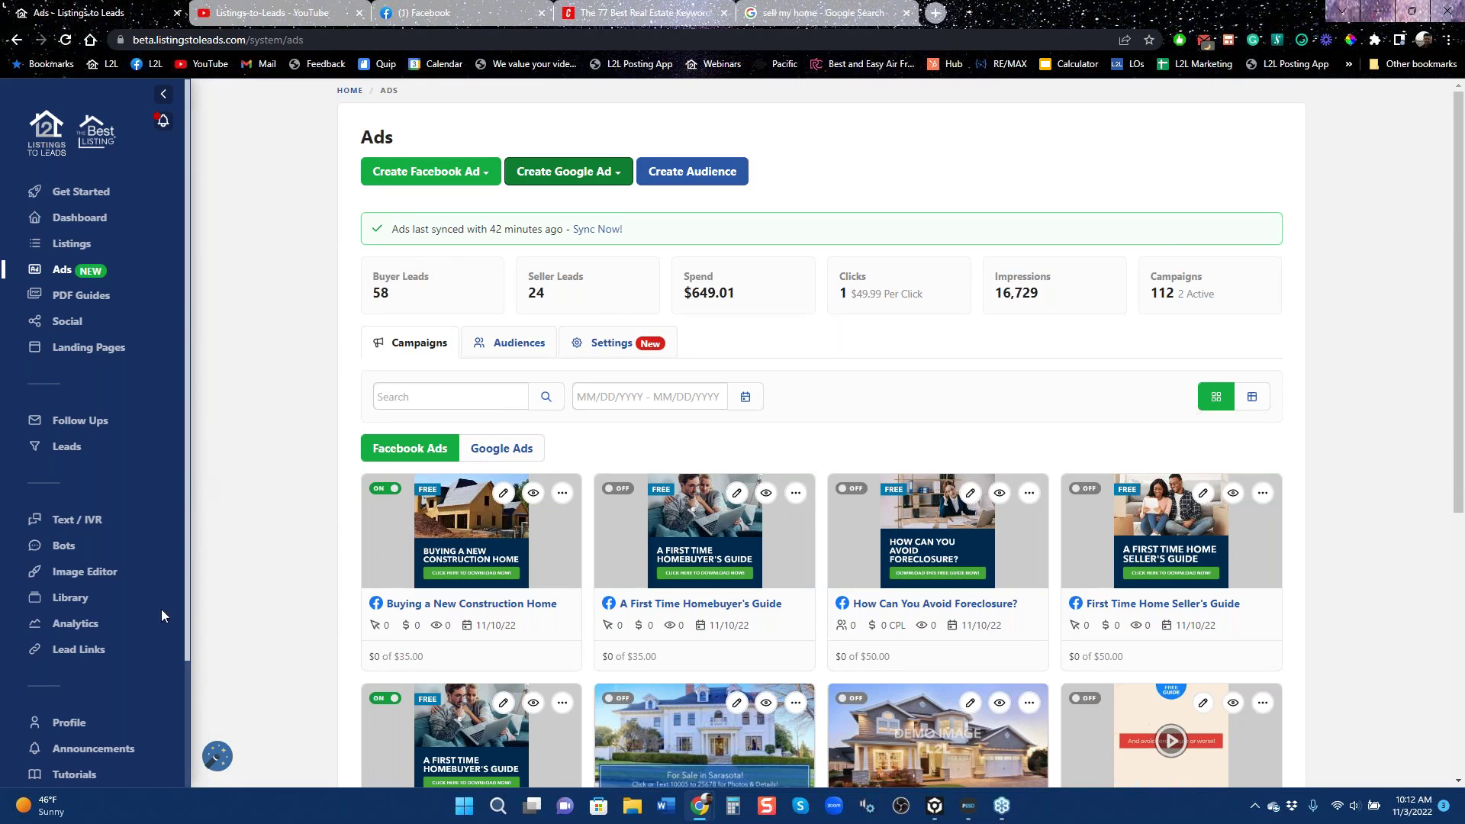
click(456, 178)
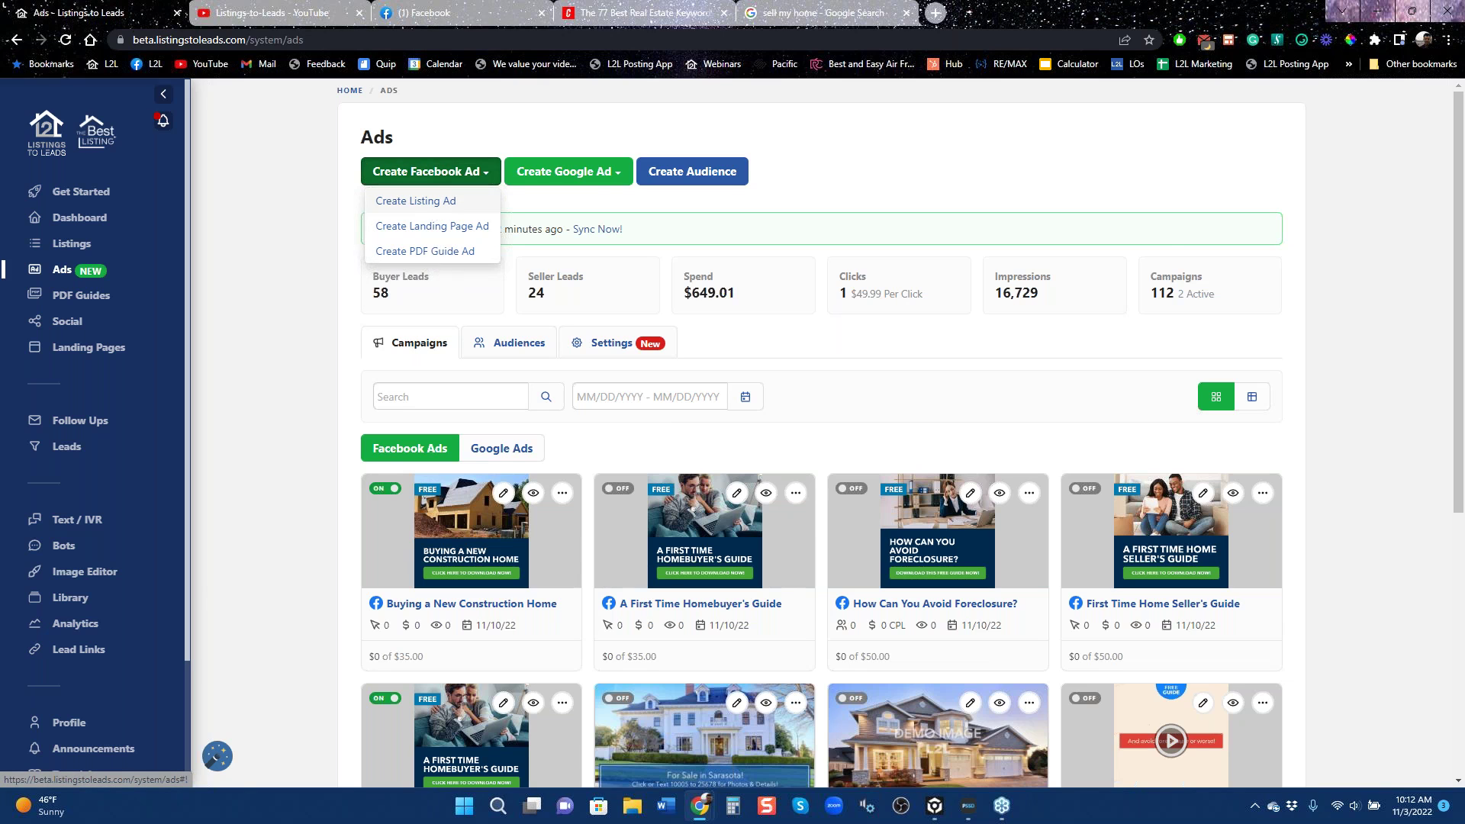
click(429, 203)
click(890, 389)
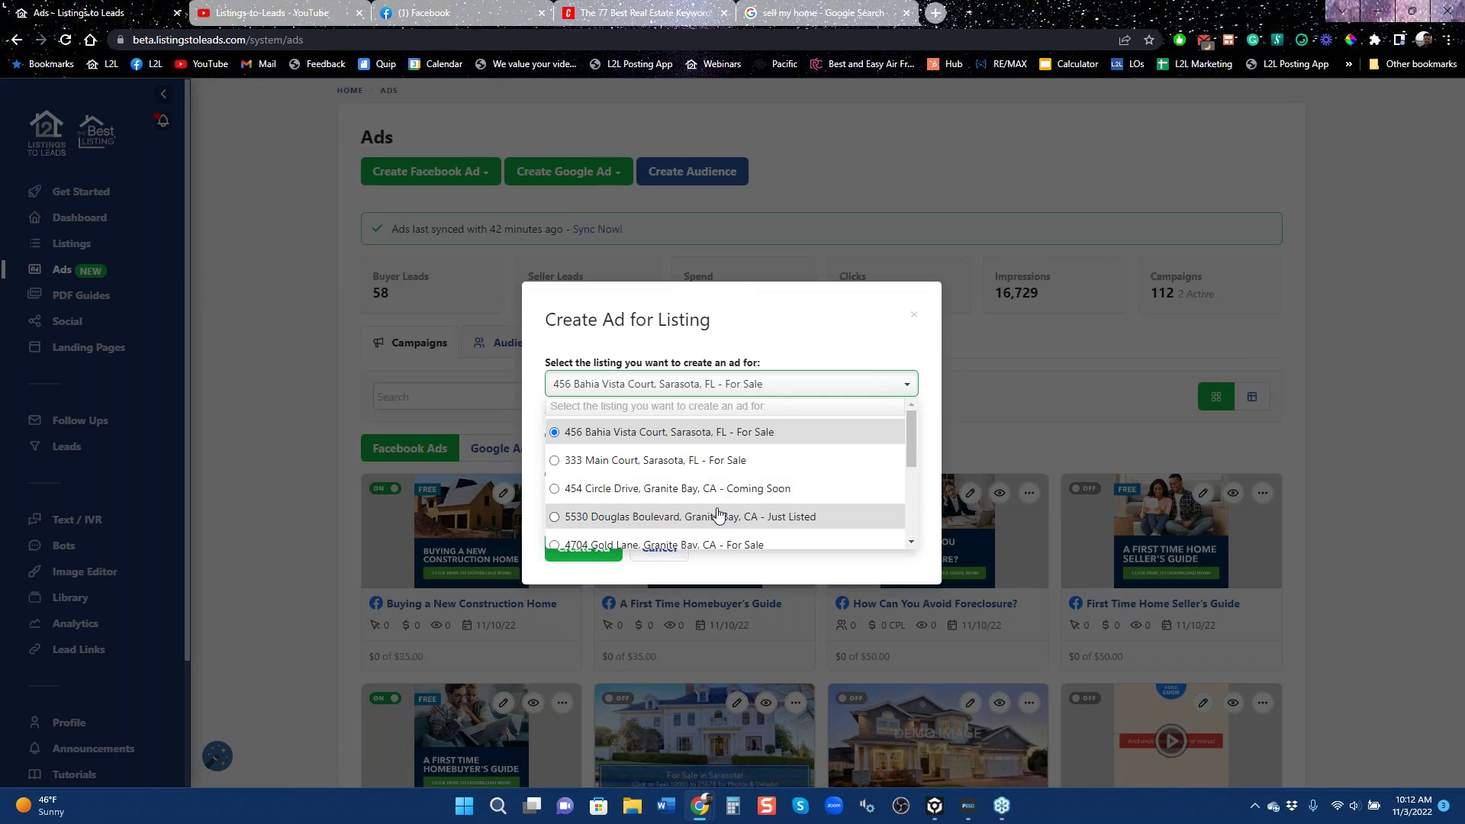
scroll(729, 492, down, 5)
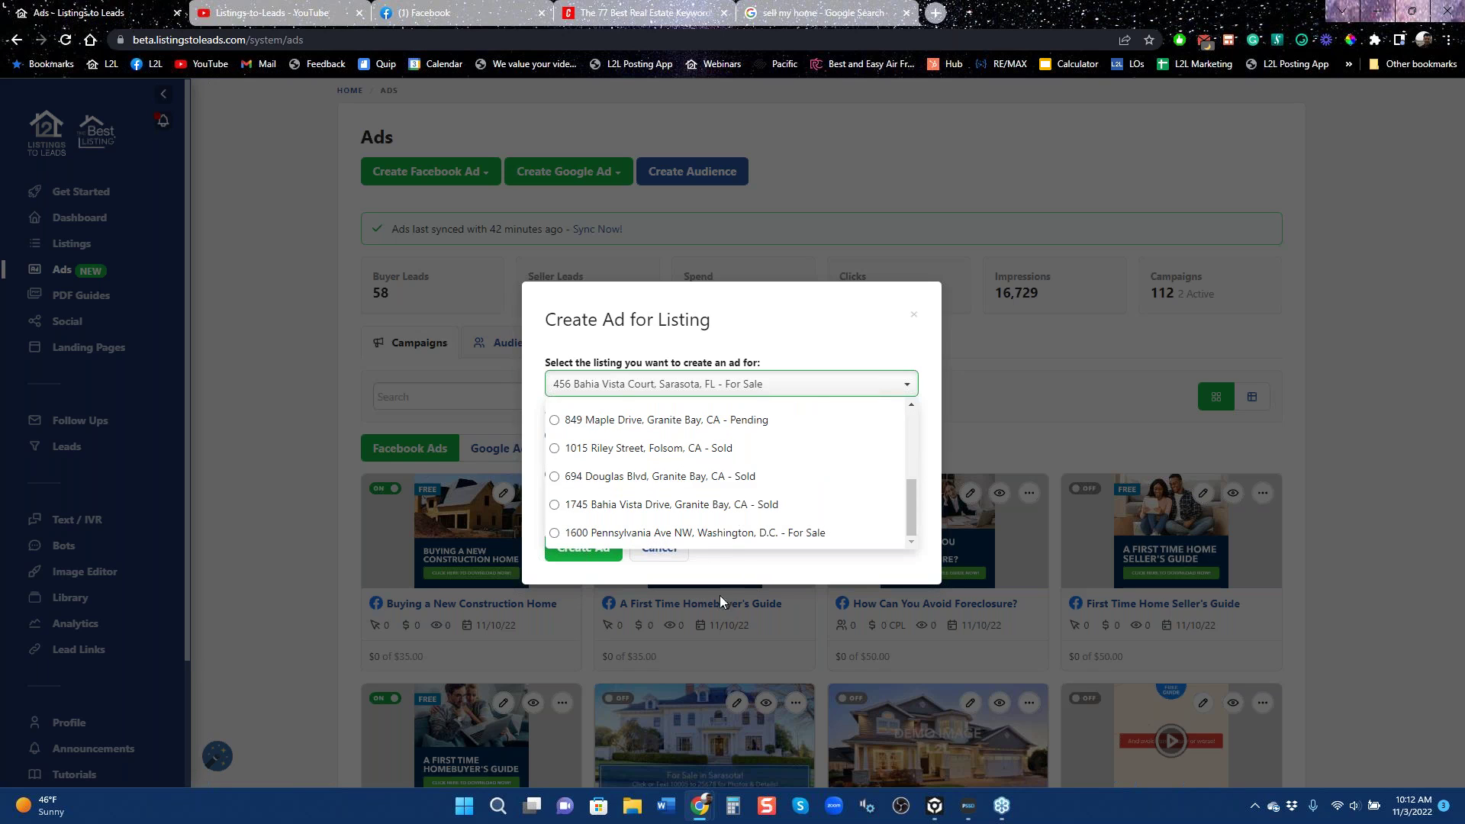
click(684, 507)
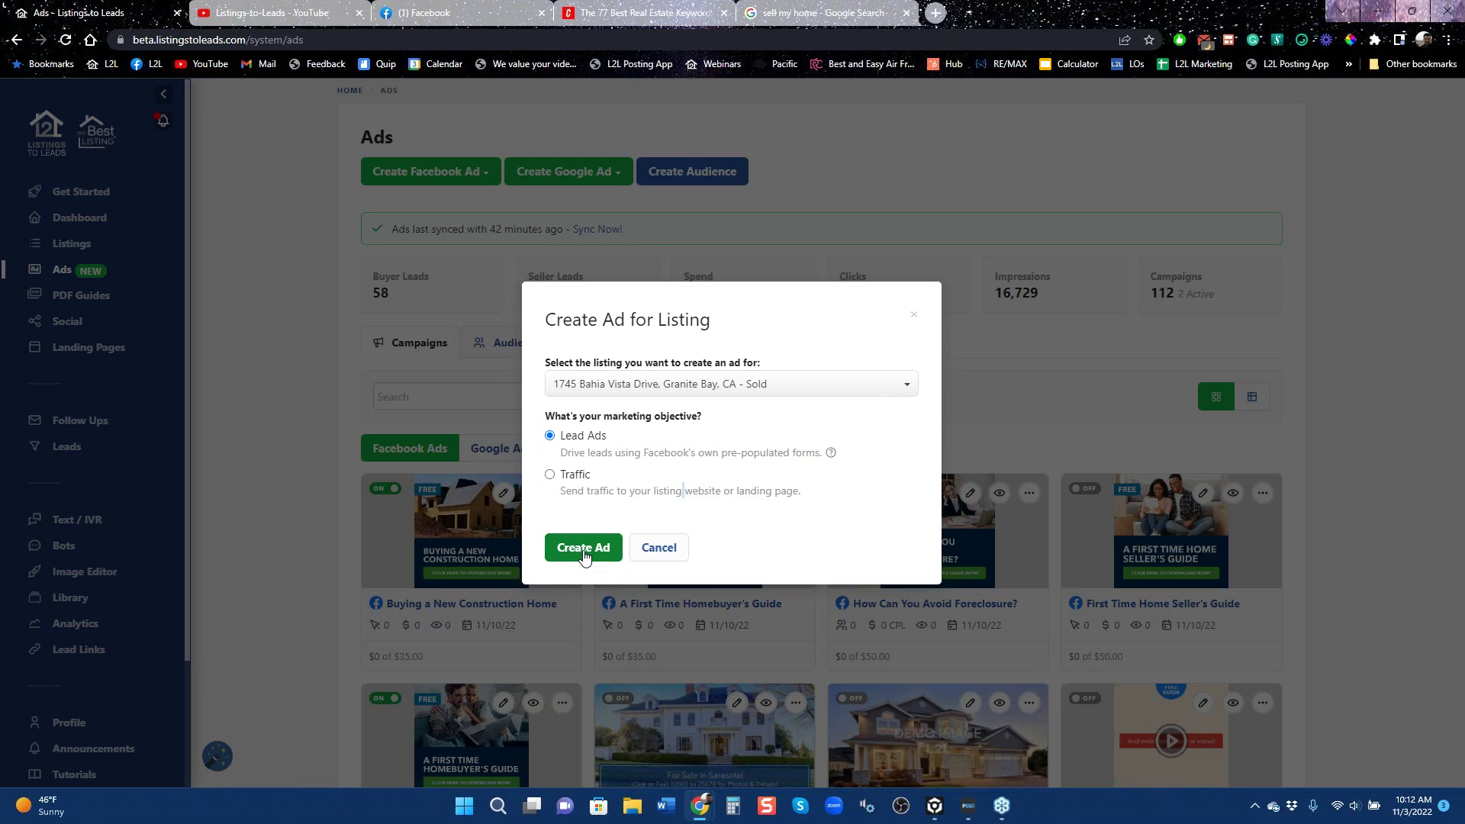
click(580, 556)
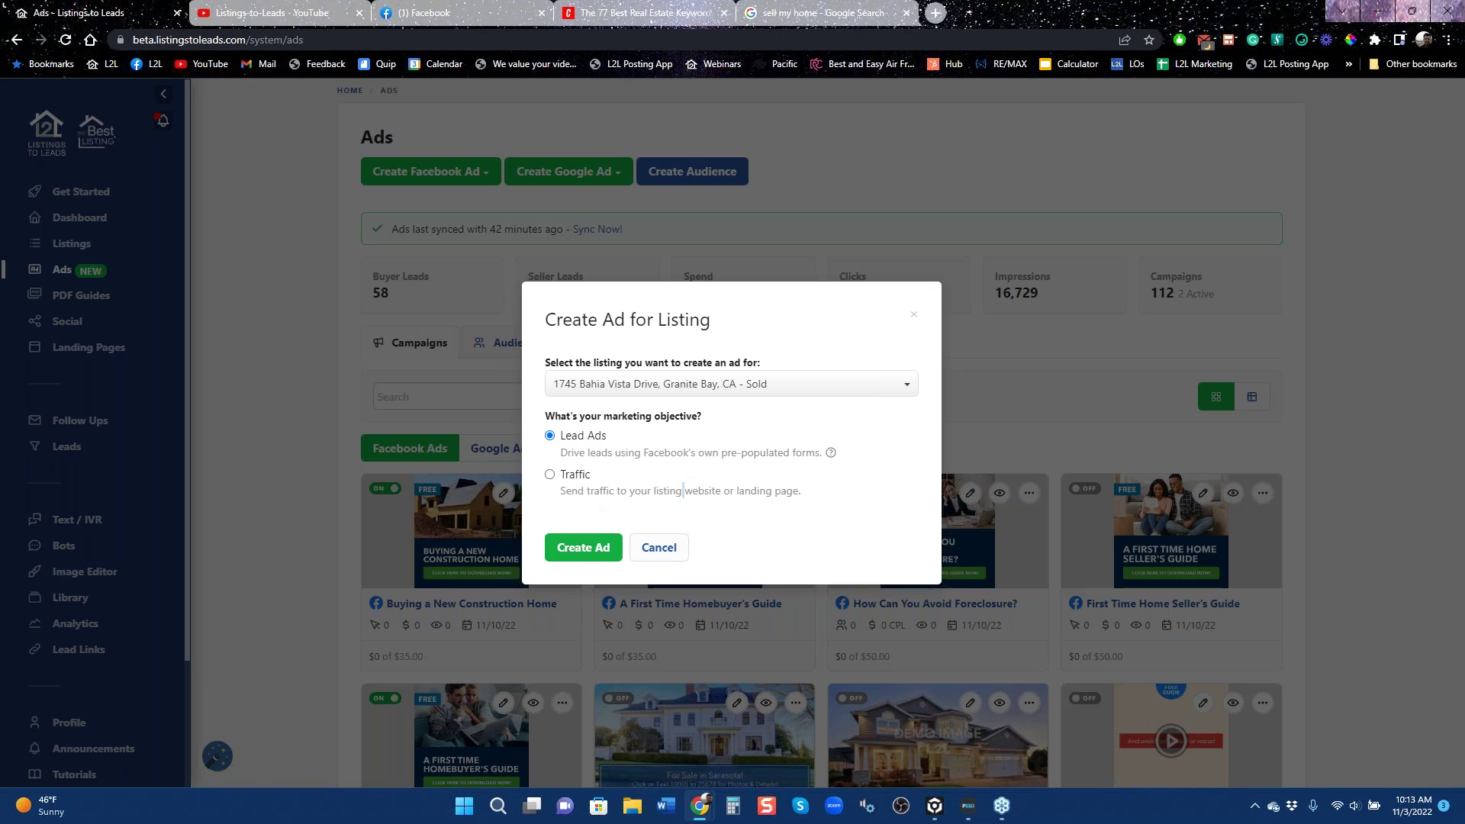
Create the Granite Bay listing ad and review its $35 budget and 11/03–11/10/2022 schedule.
click(584, 549)
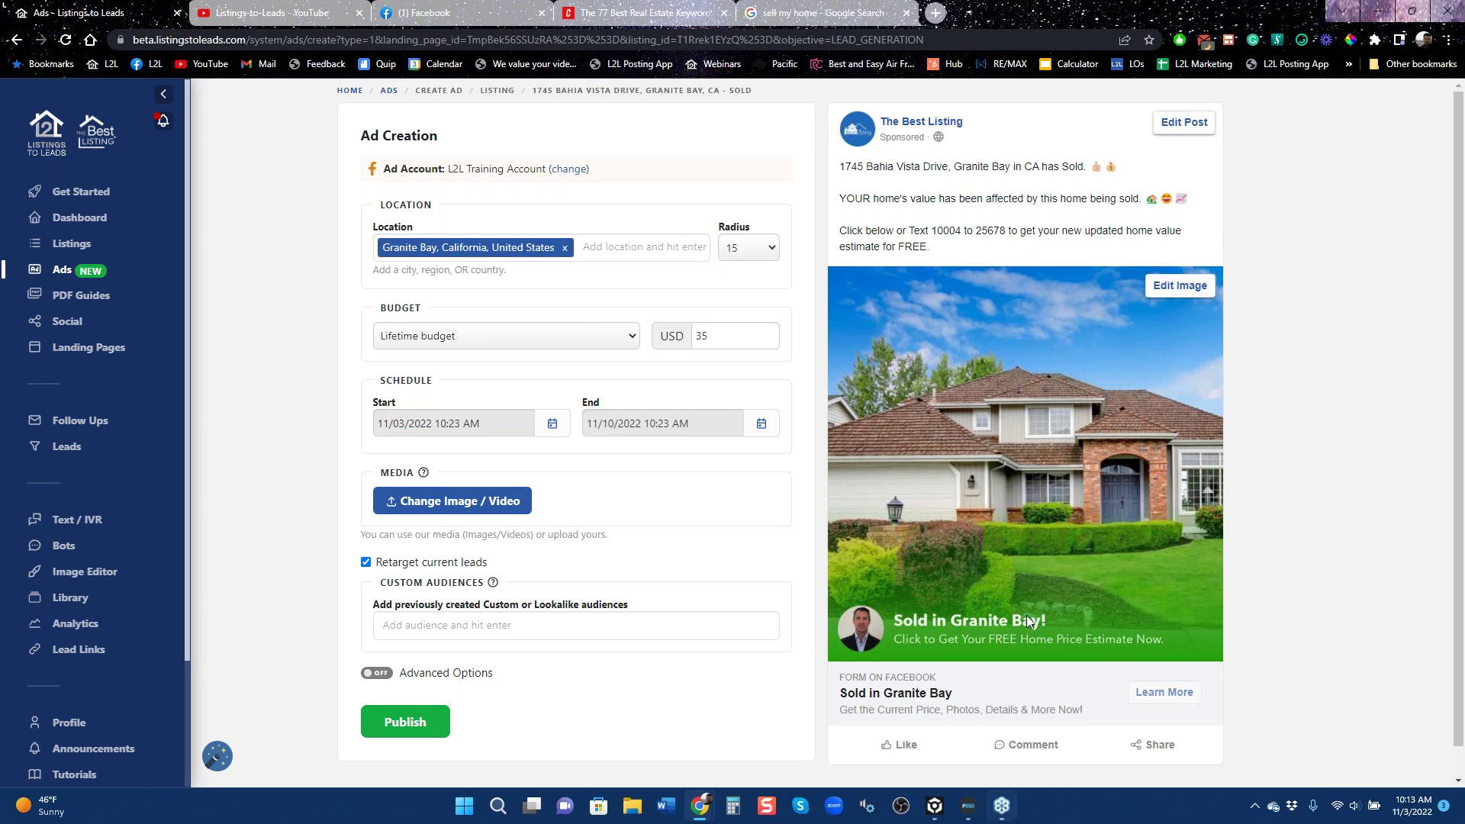
scroll(1069, 496, down, 1)
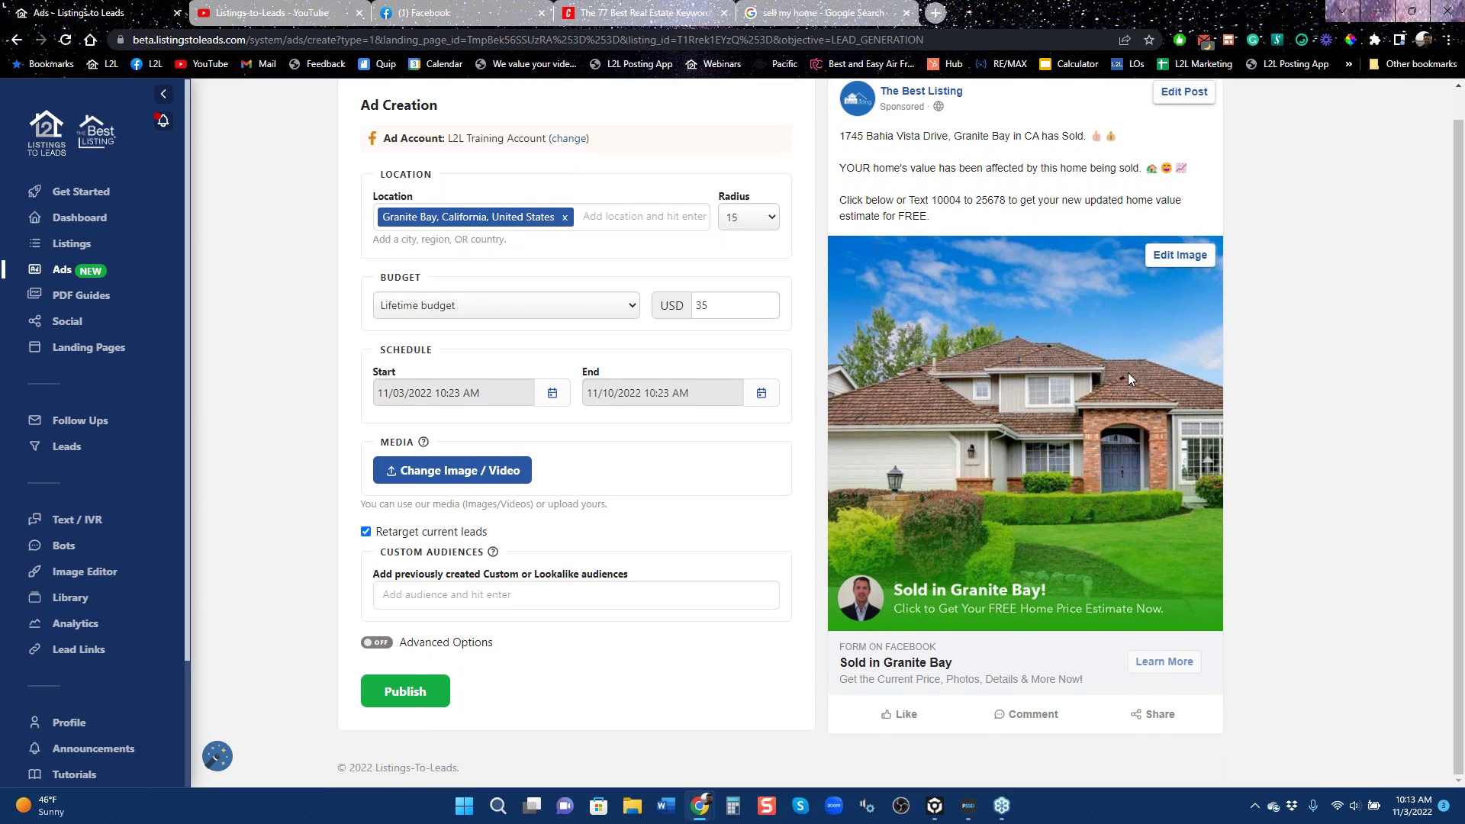
scroll(987, 259, up, 1)
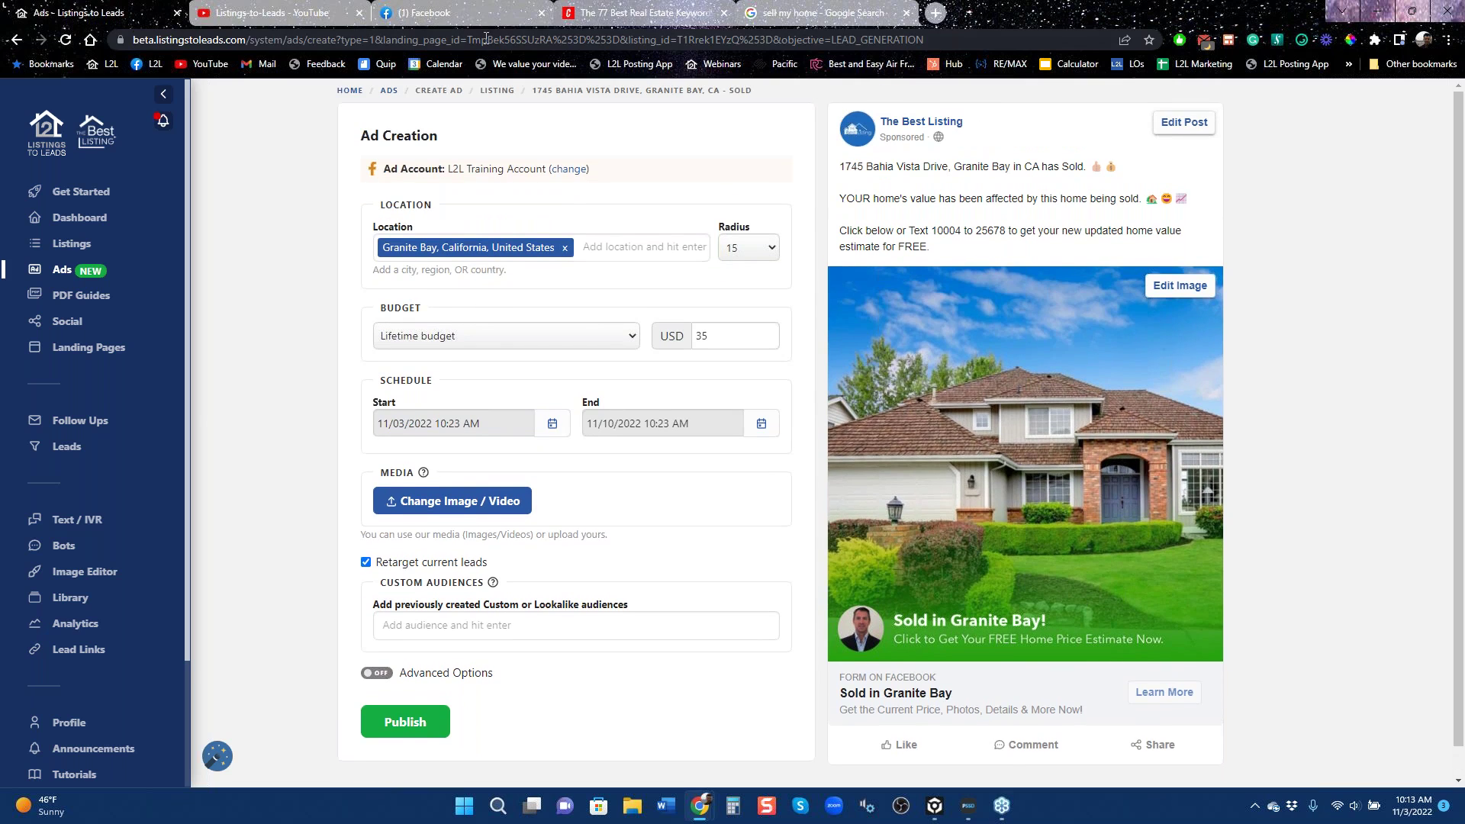
click(433, 20)
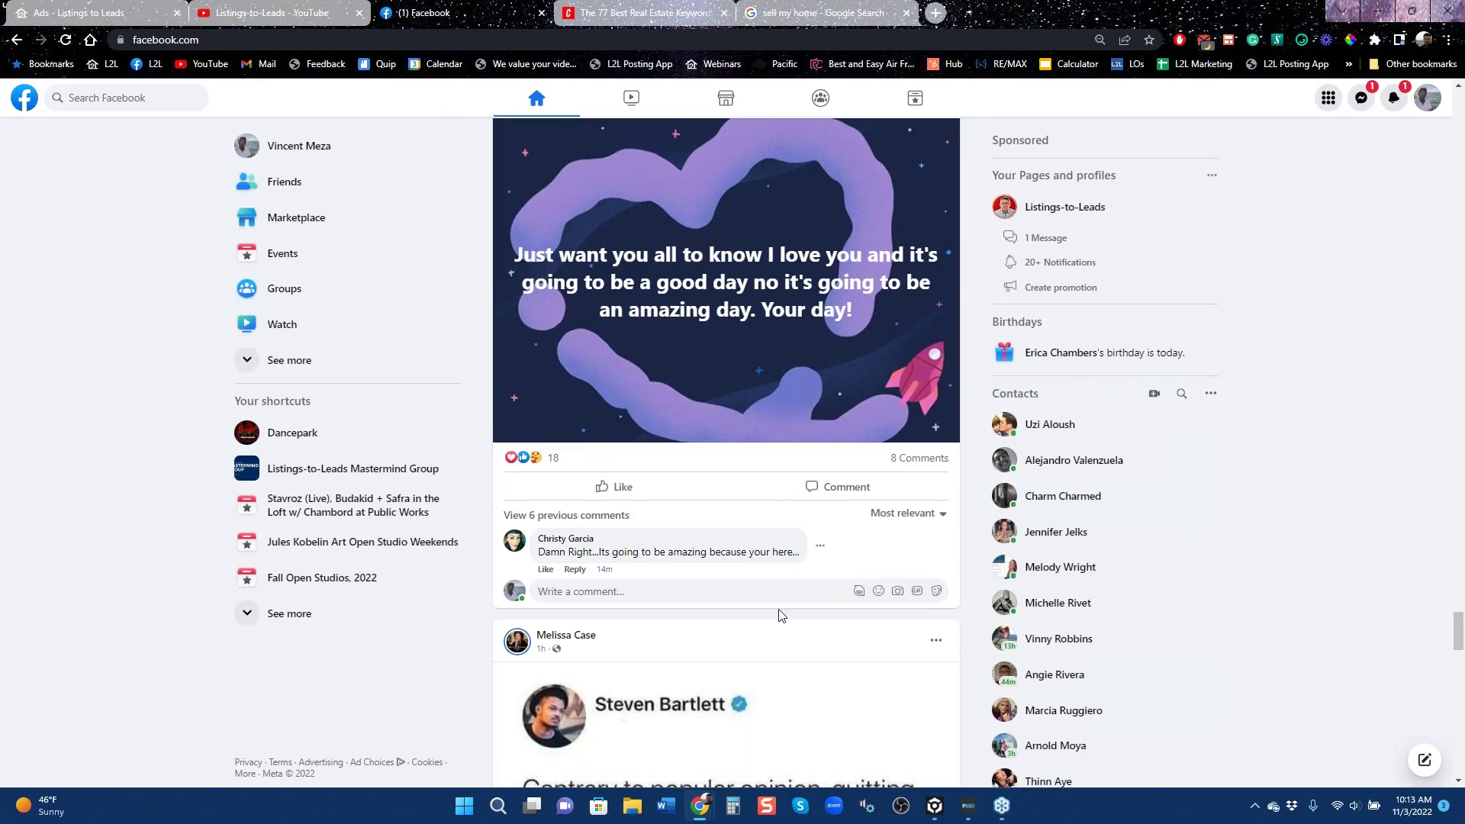
scroll(780, 615, down, 15)
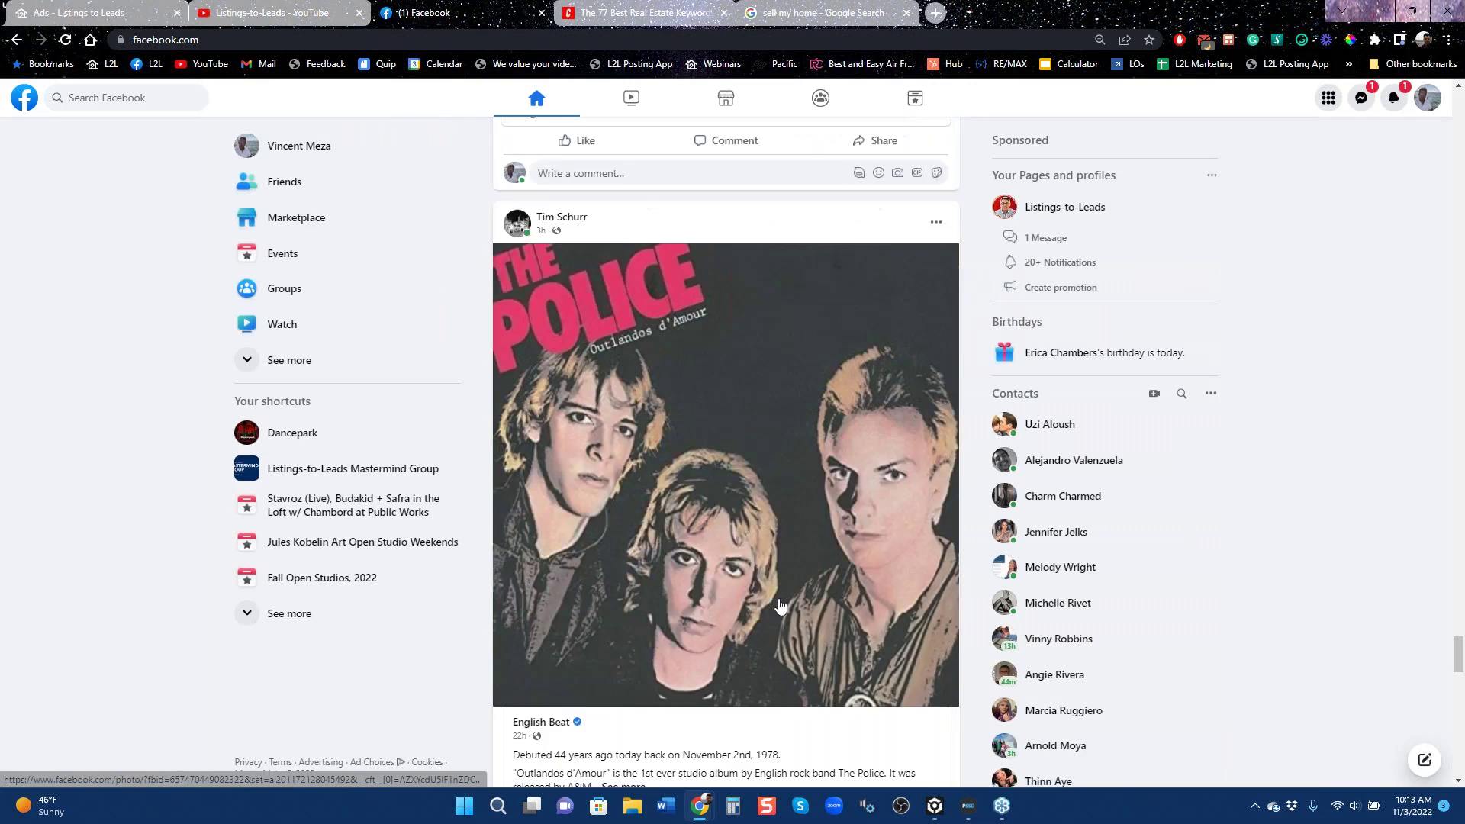
scroll(709, 635, down, 3)
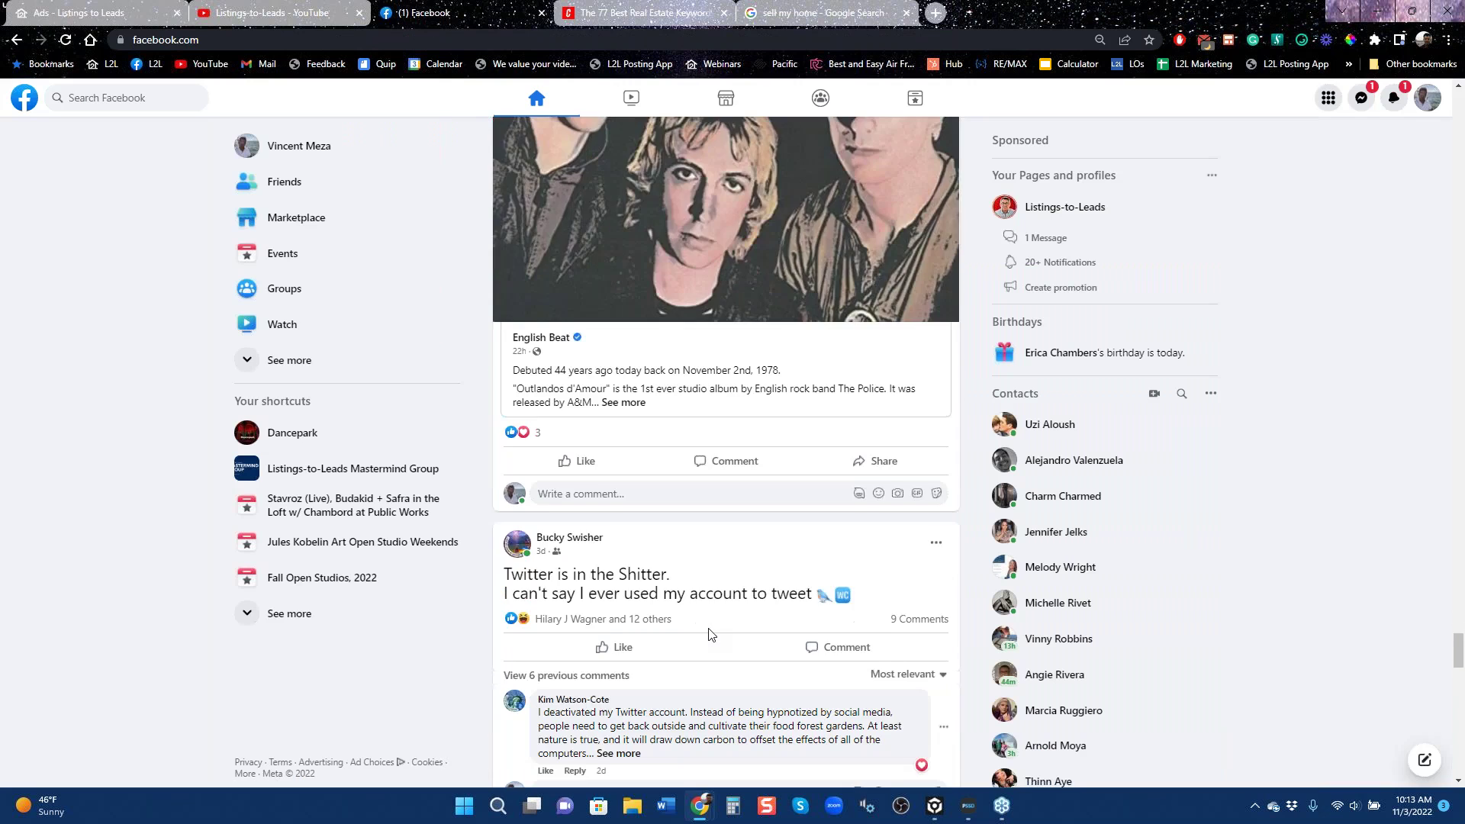
scroll(709, 635, down, 15)
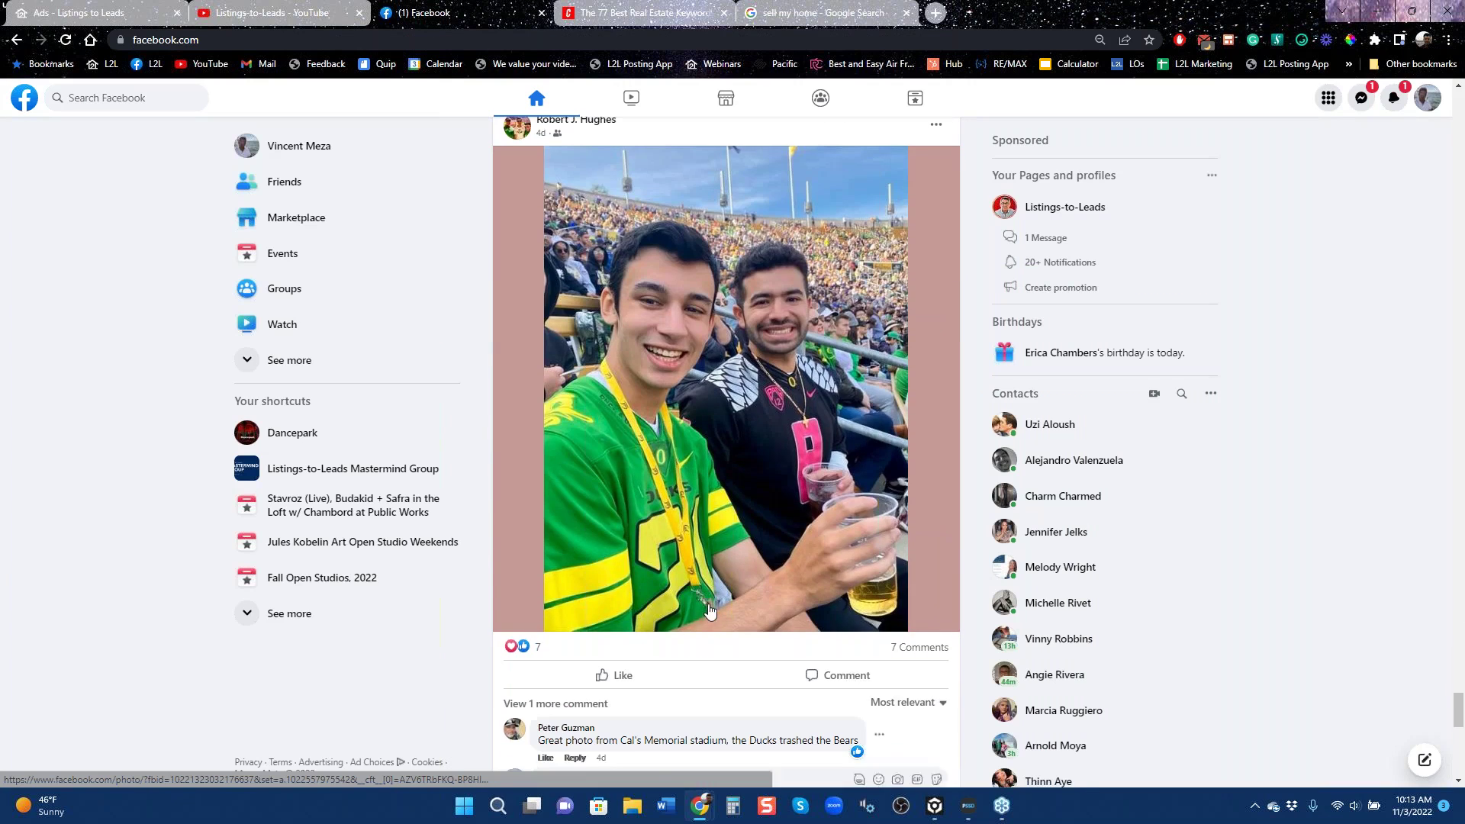
scroll(709, 609, down, 10)
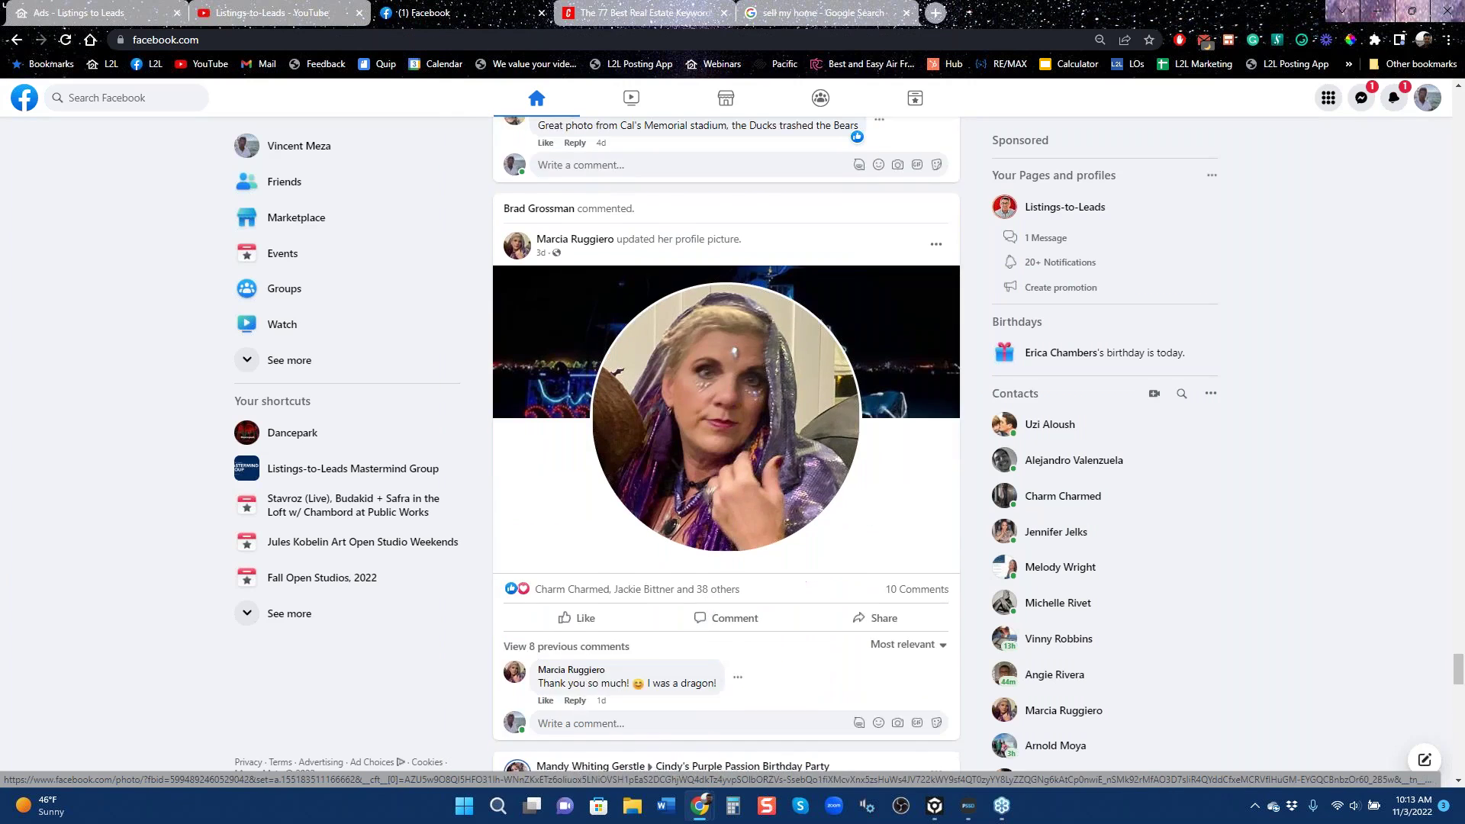
scroll(709, 609, down, 5)
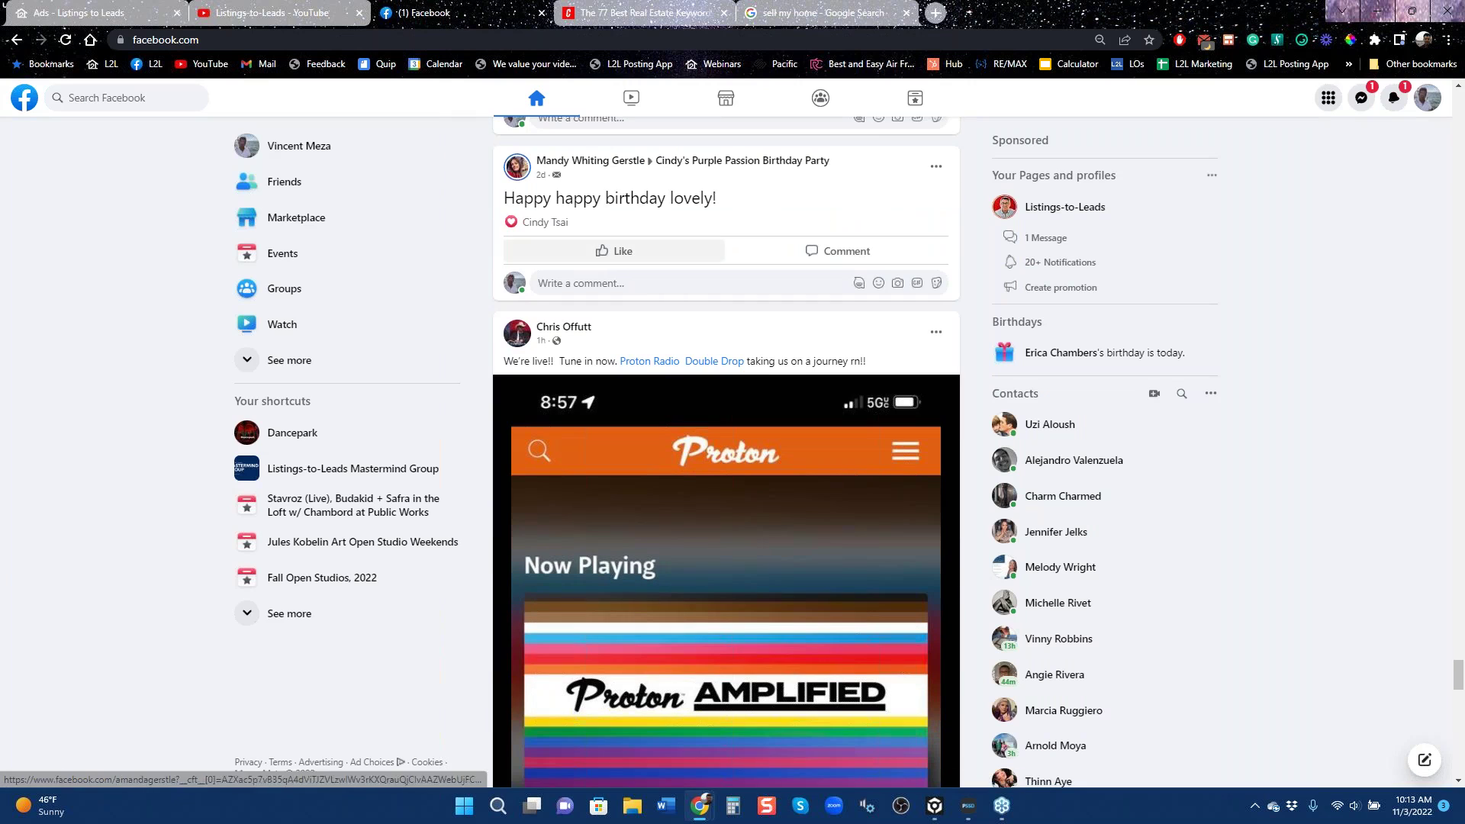
click(137, 13)
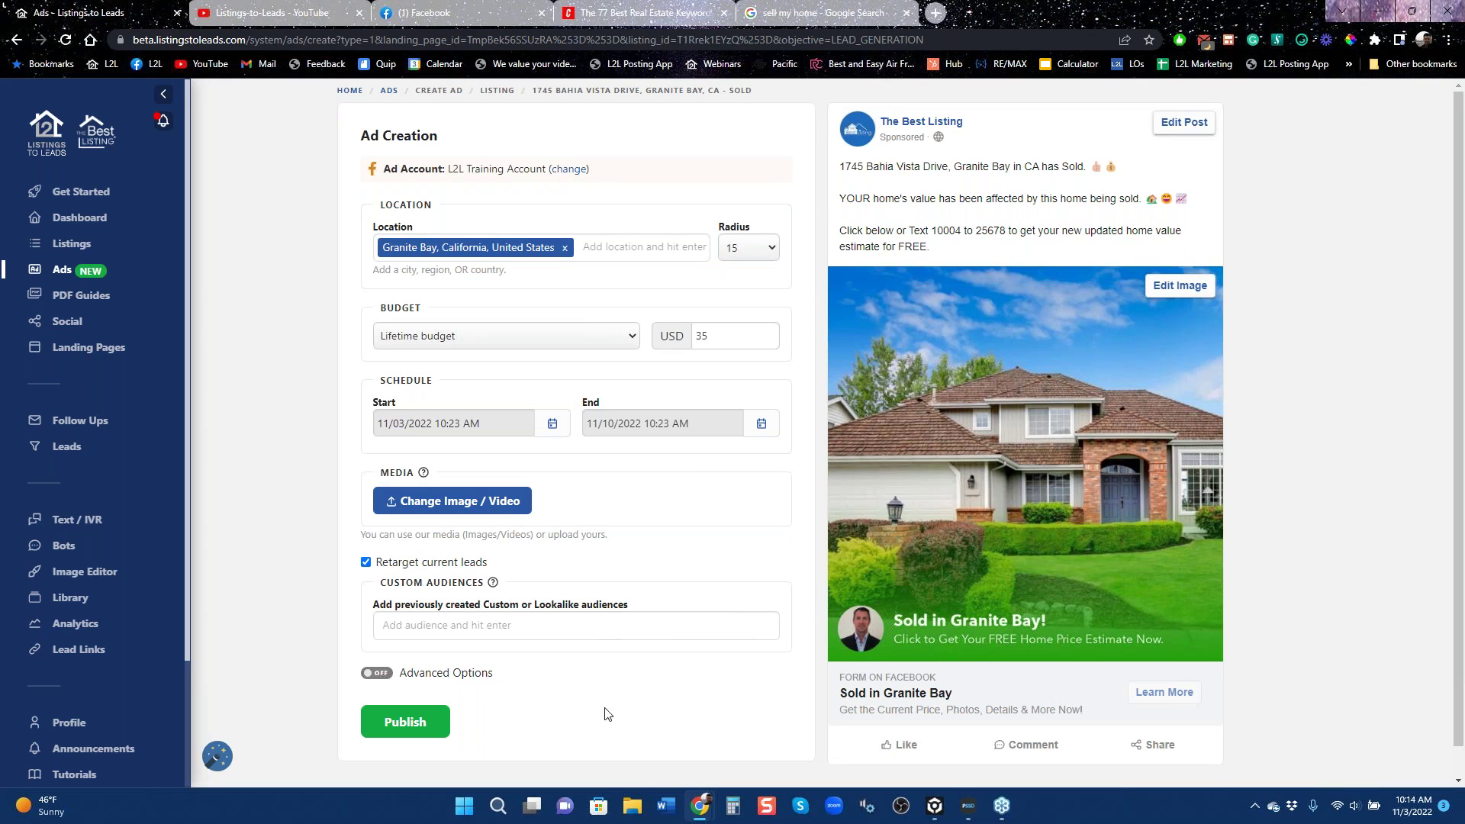
click(16, 41)
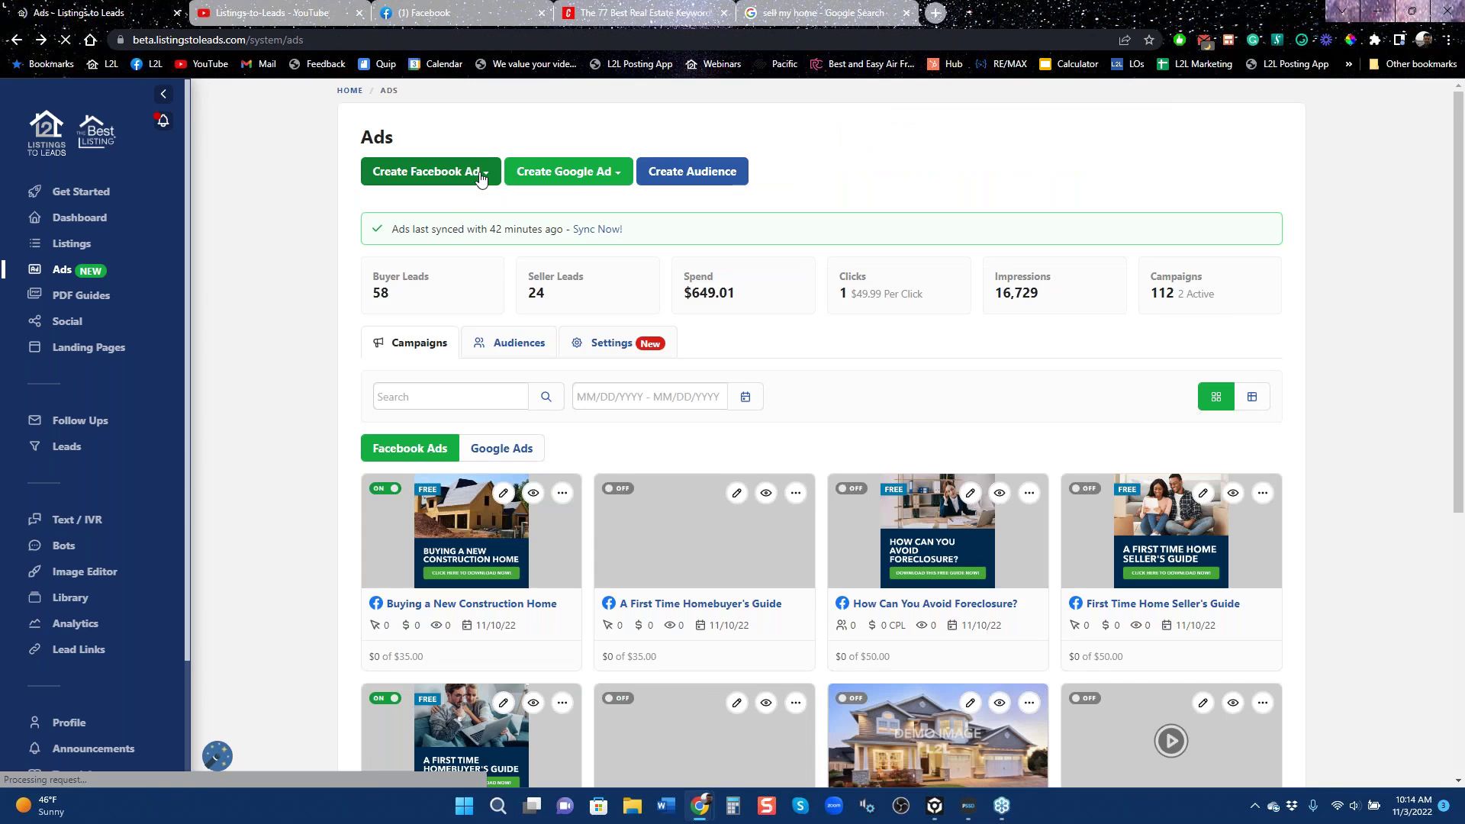
click(484, 179)
click(439, 228)
click(440, 174)
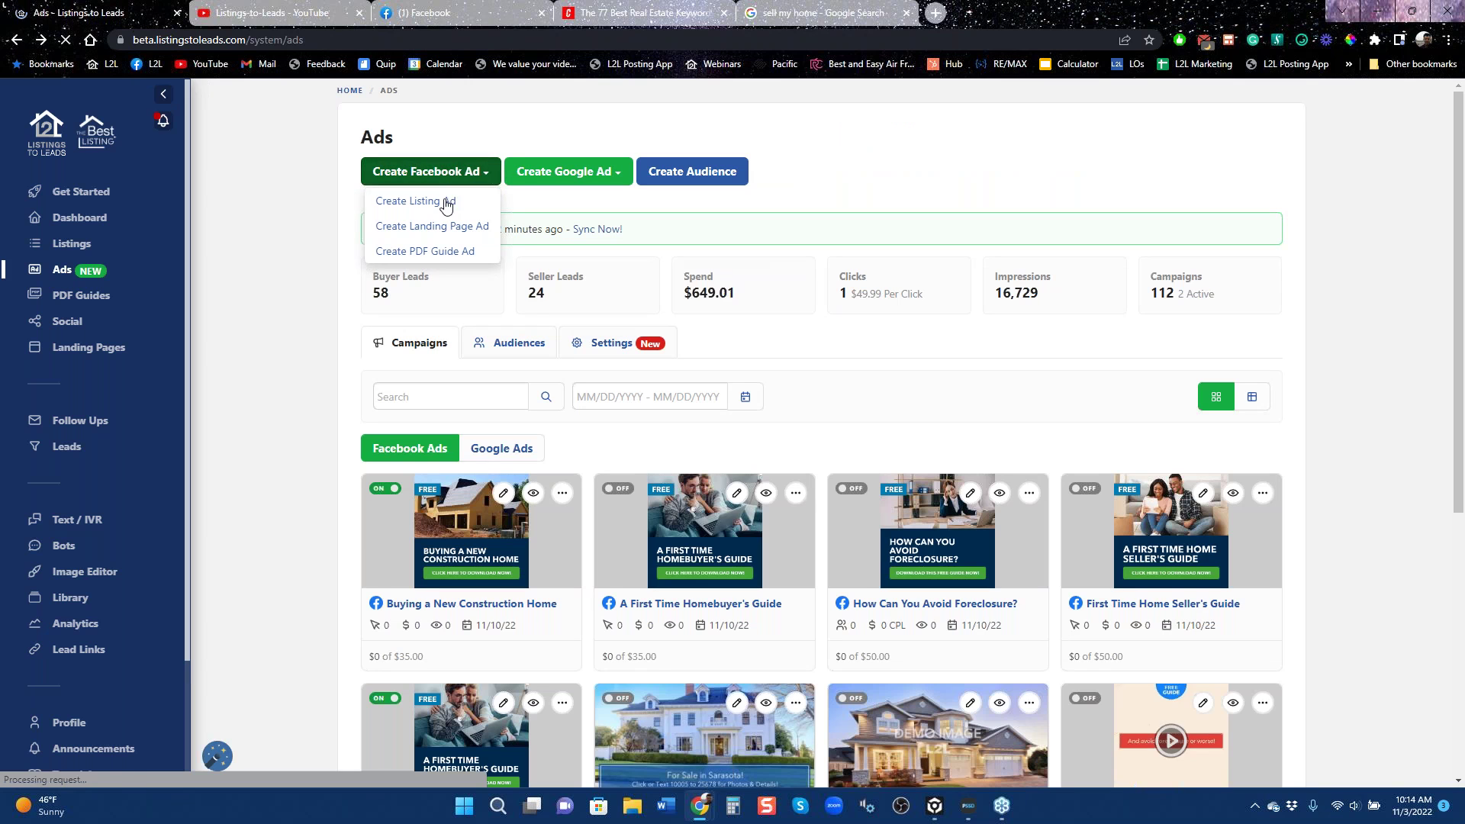
click(415, 201)
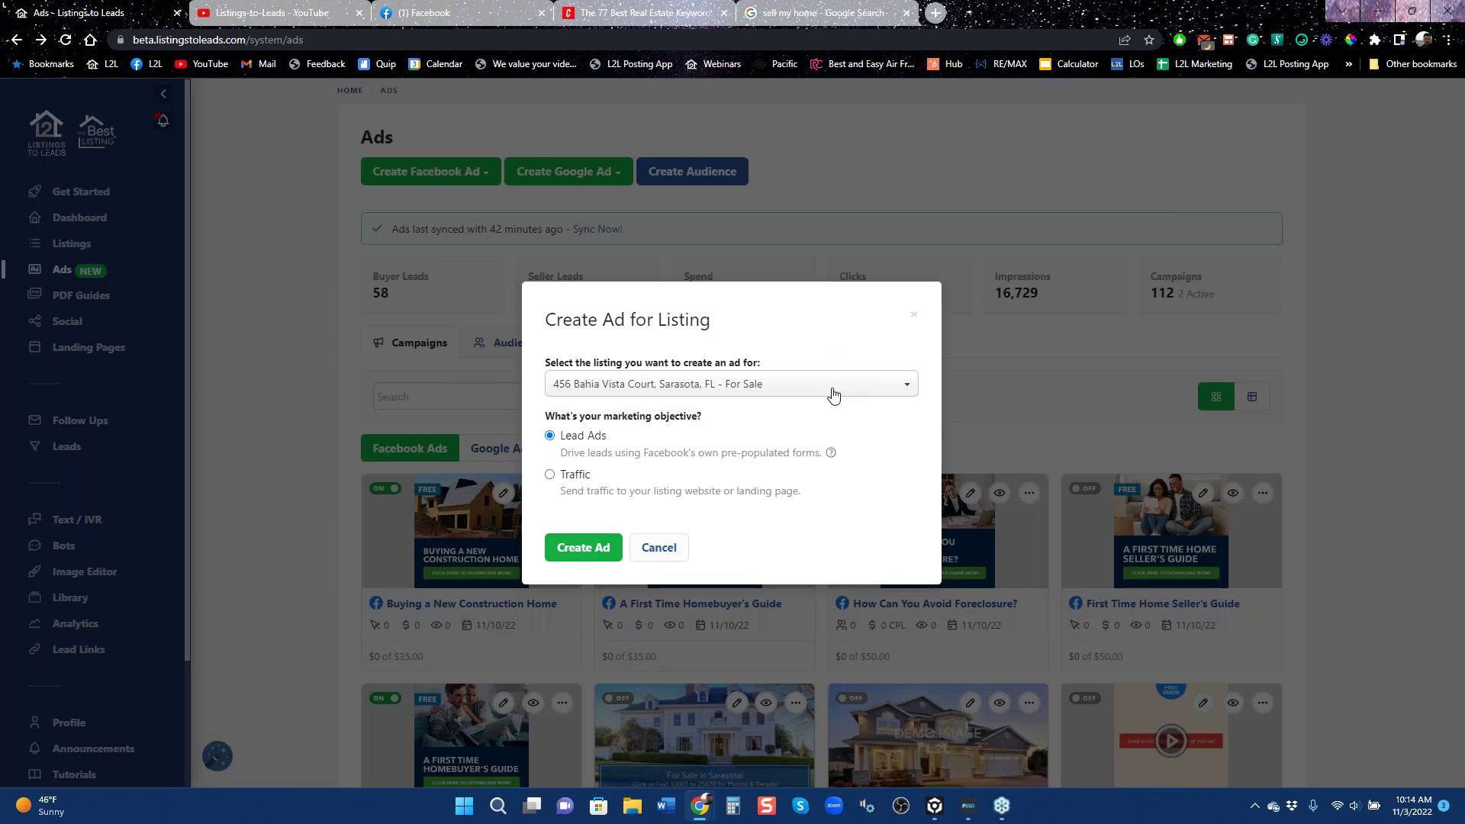
click(657, 387)
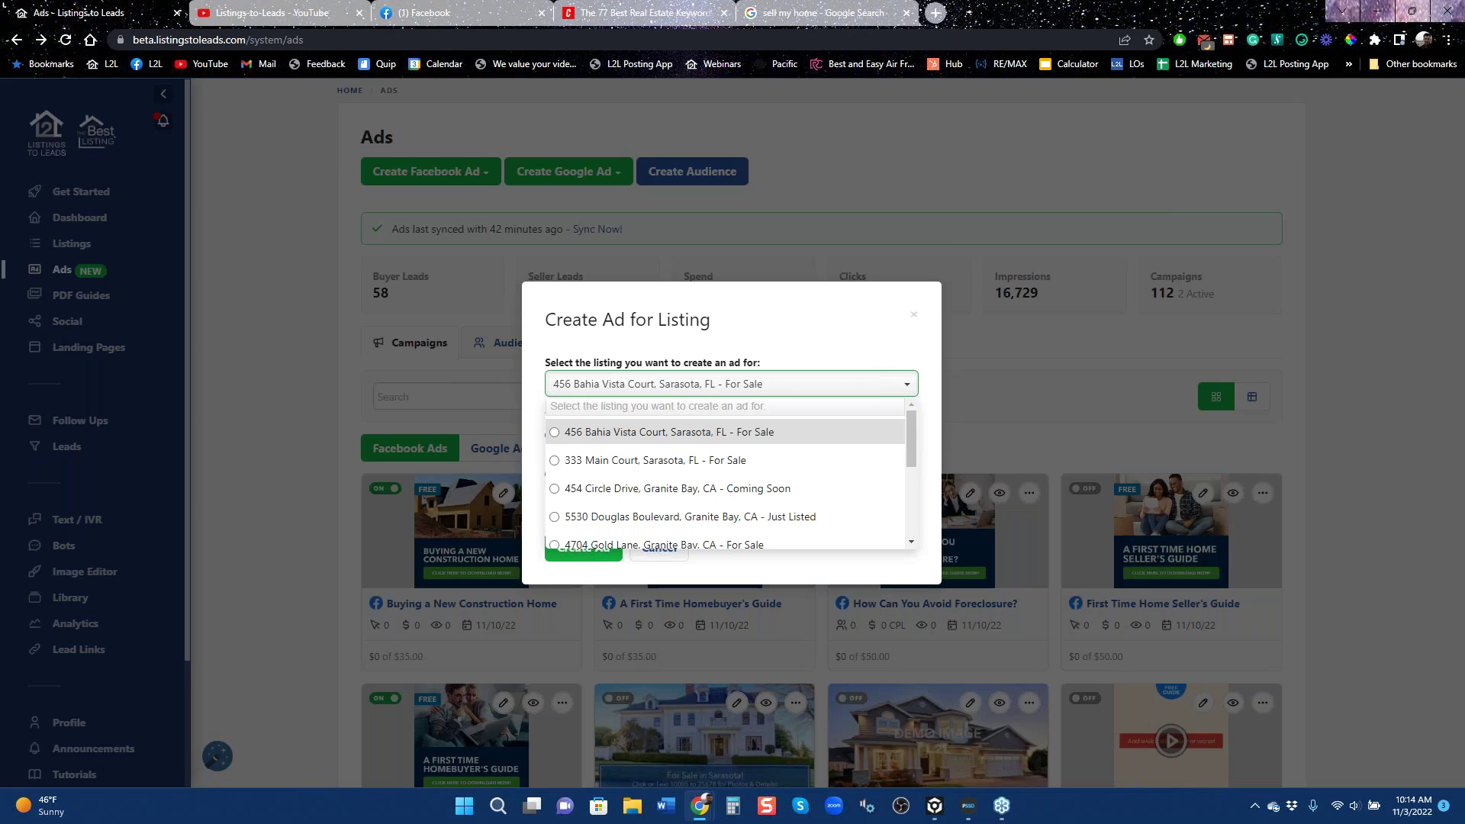
click(554, 461)
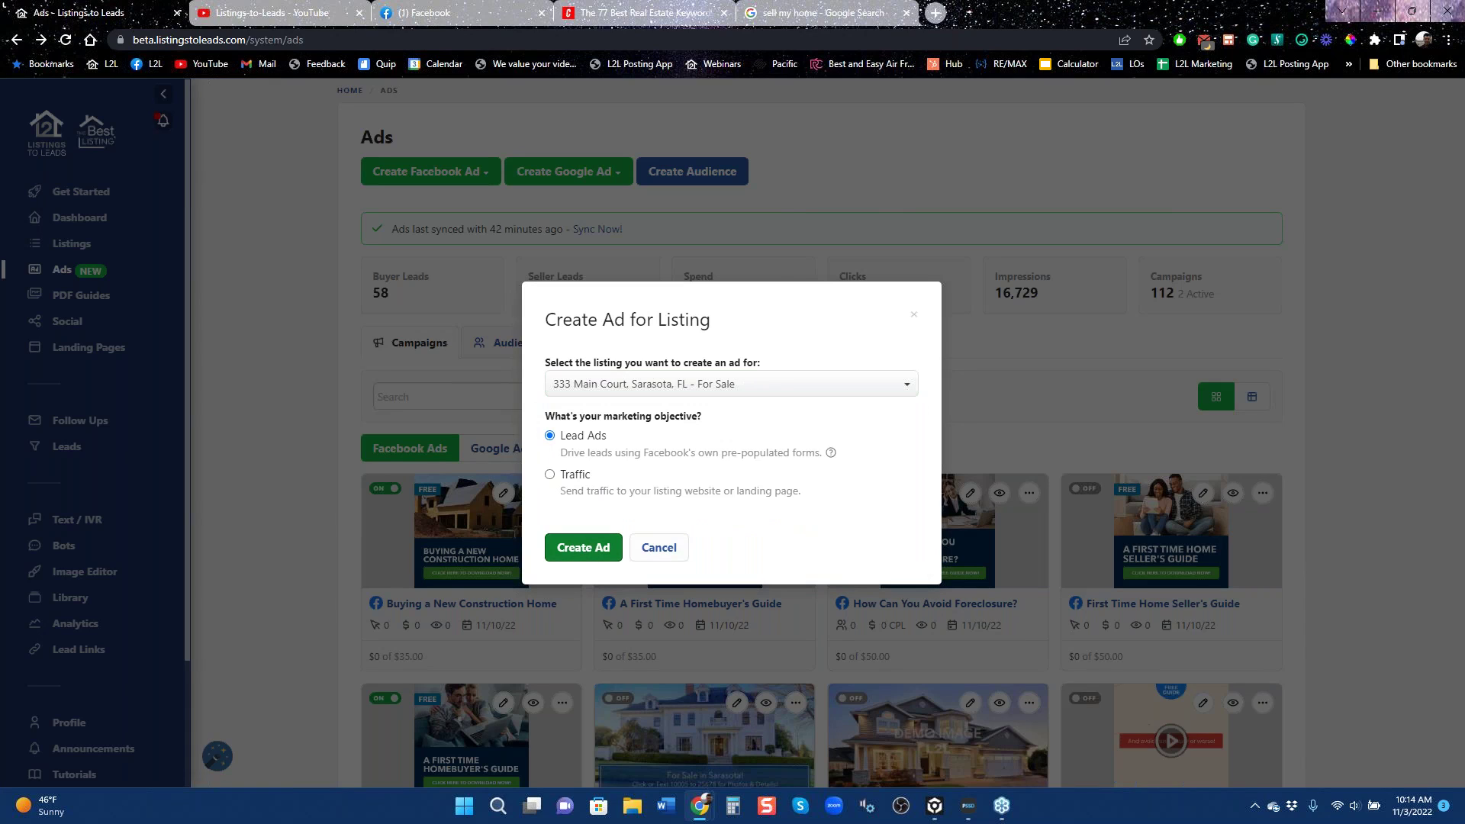
click(577, 551)
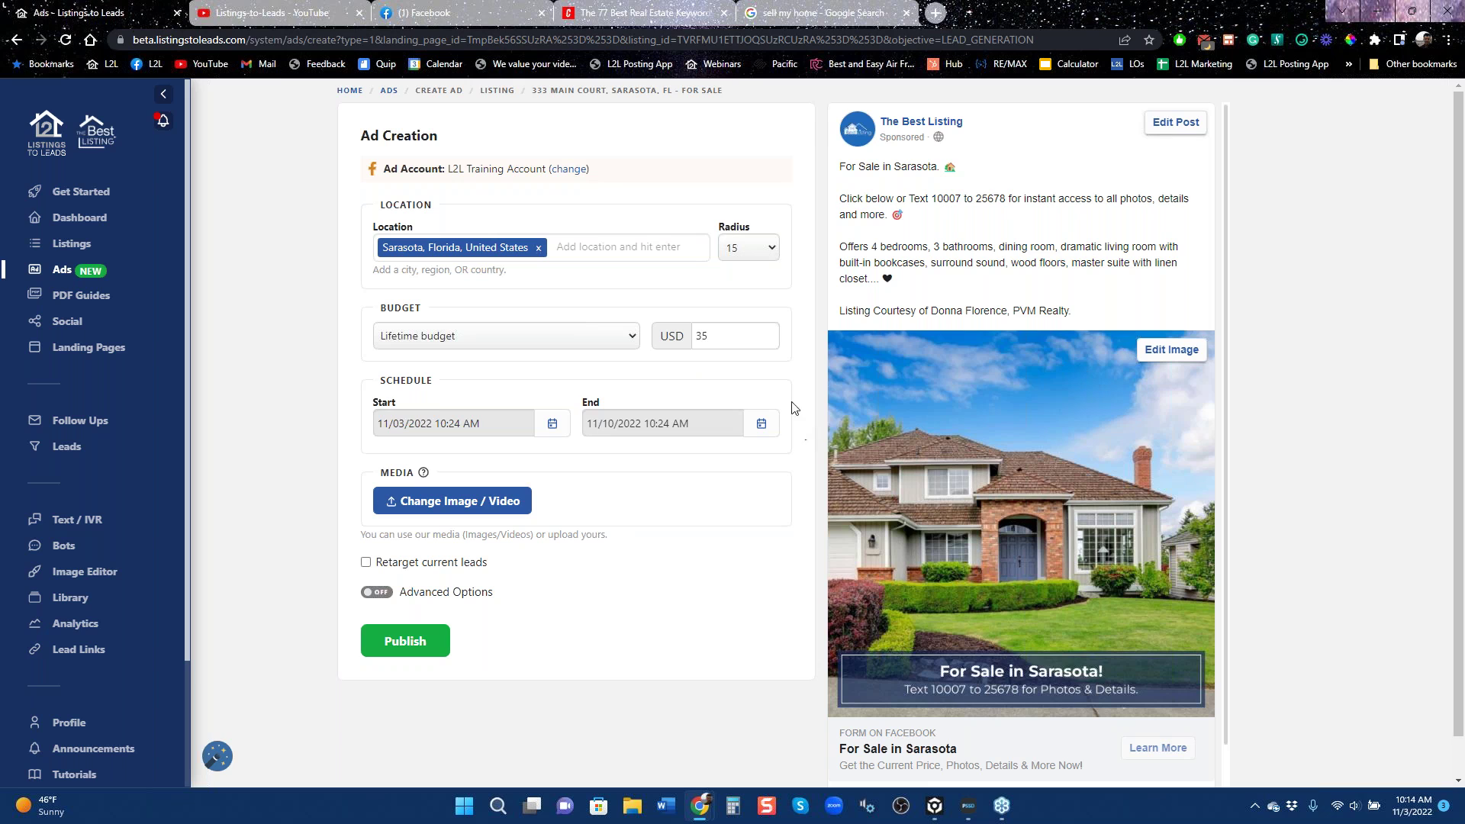
Inspect the 35 budget amount and the targeting radius choices.
drag(714, 336, 684, 351)
click(685, 353)
click(709, 340)
click(696, 356)
click(767, 249)
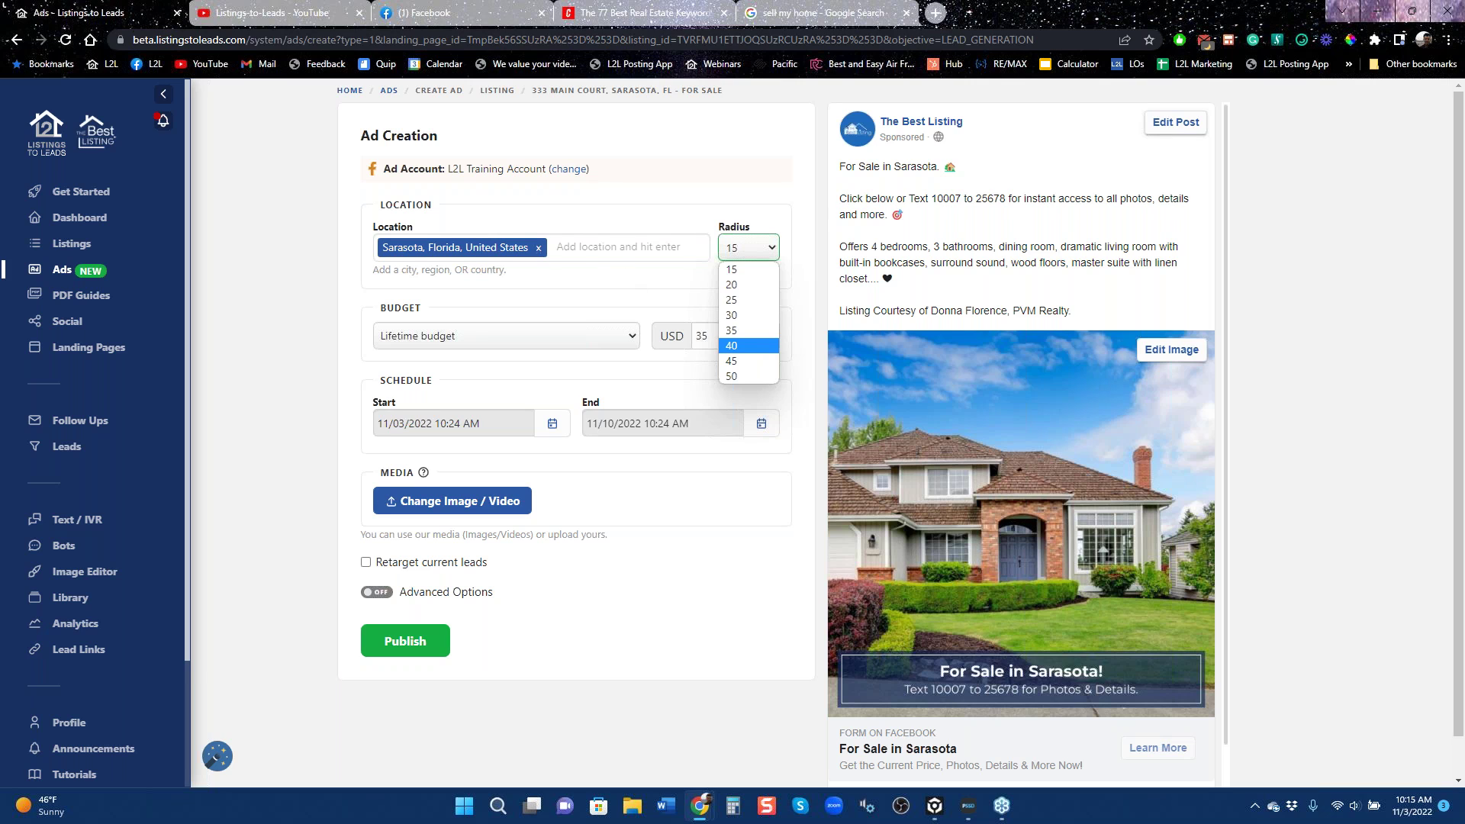
Try Tampa, Florida, then Chicago, Illinois as an extra target location.
click(588, 246)
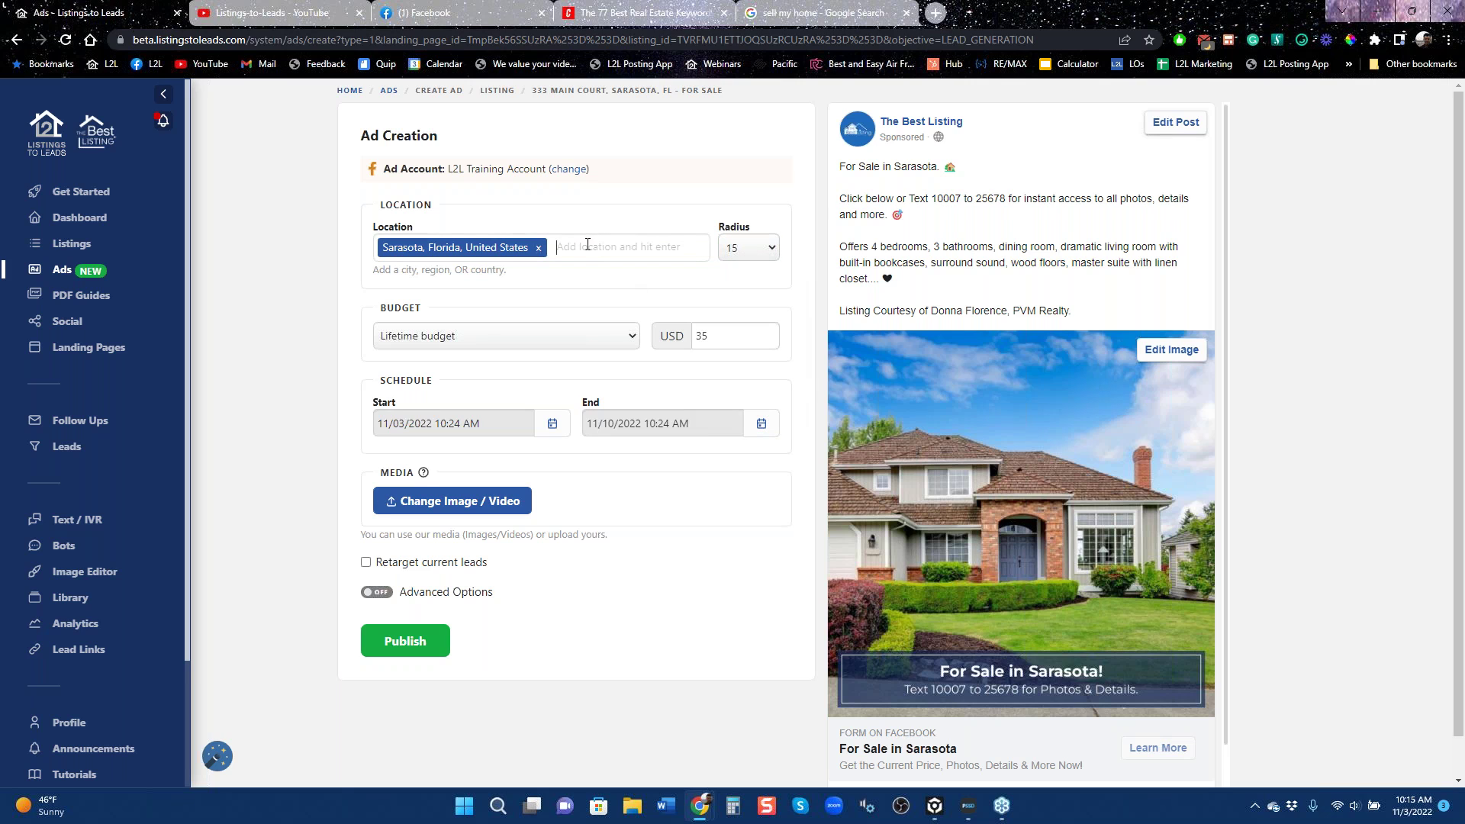
text(tampa)
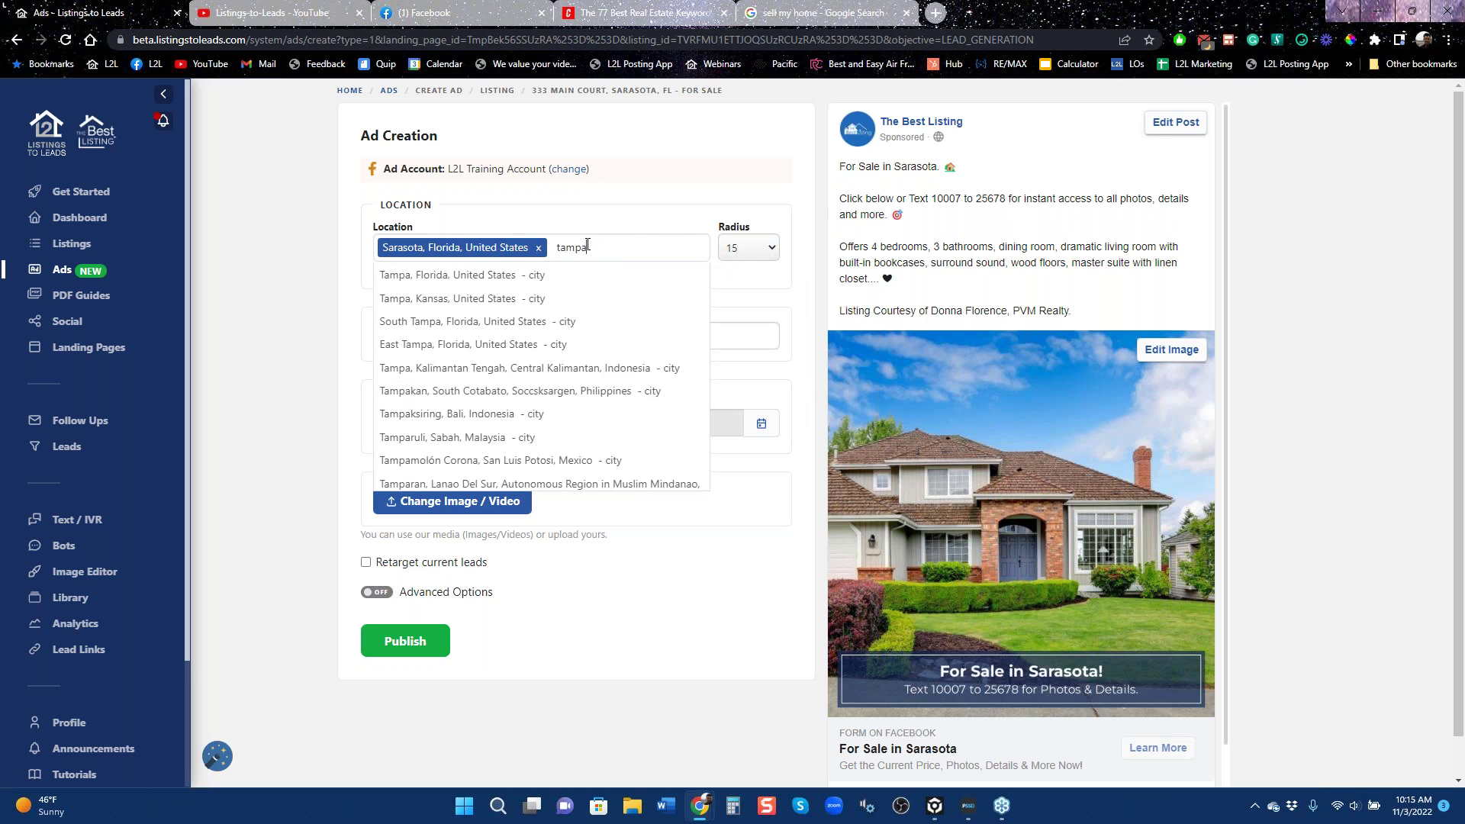
key(Return)
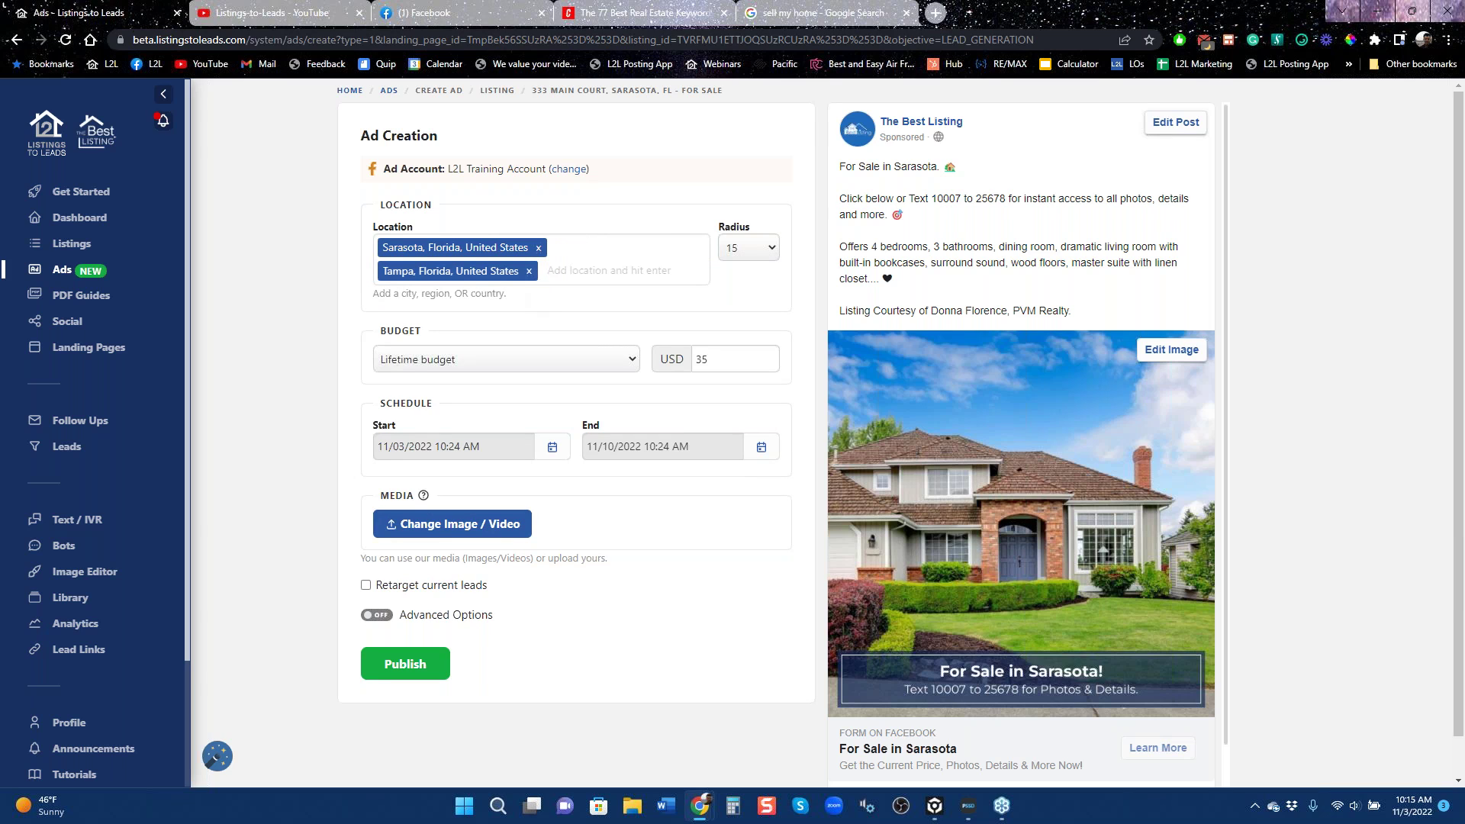
key(BackSpace)
key(BackSpace)
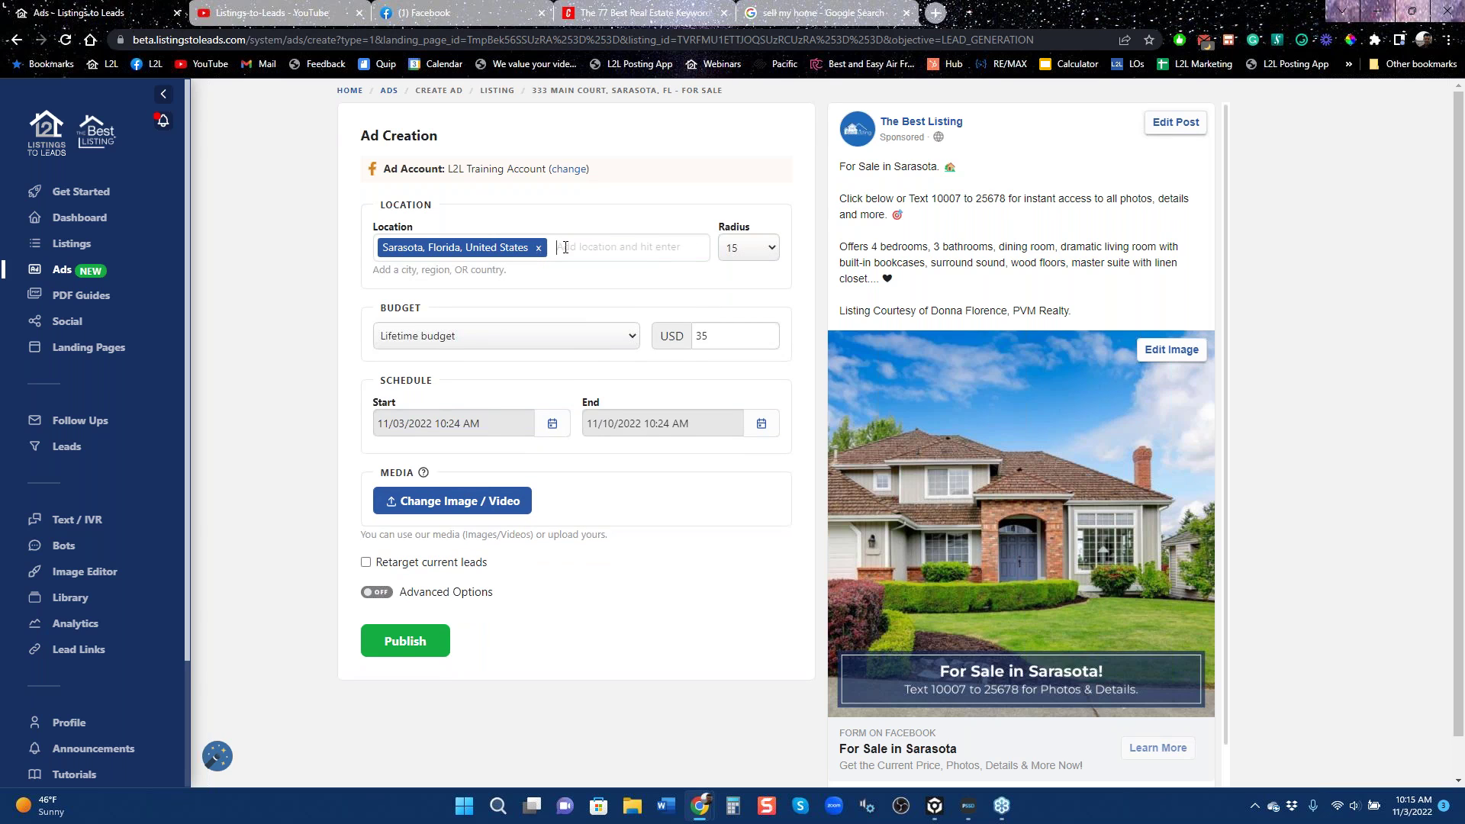
text(chic)
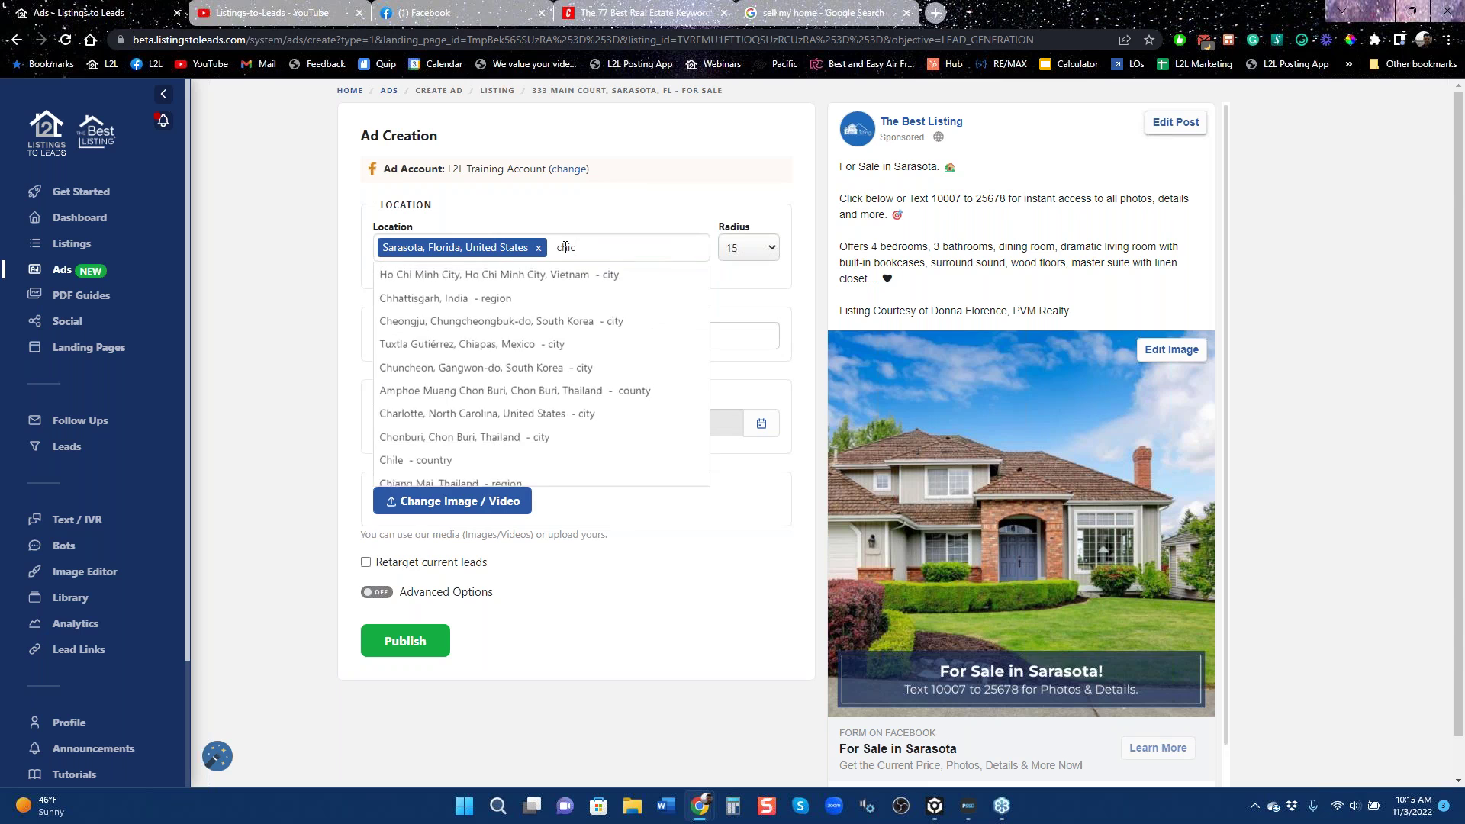
key(Down)
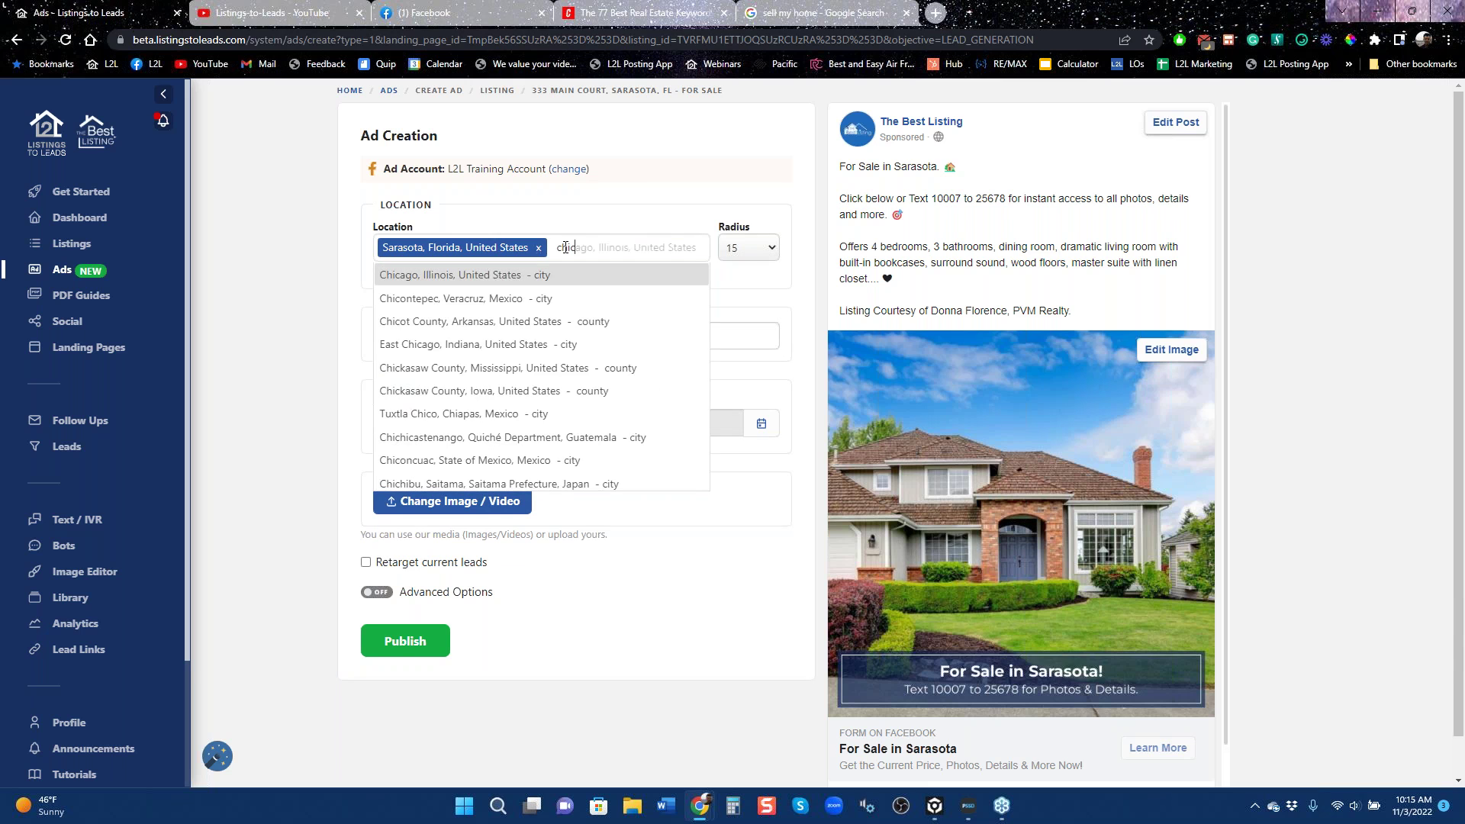
key(Return)
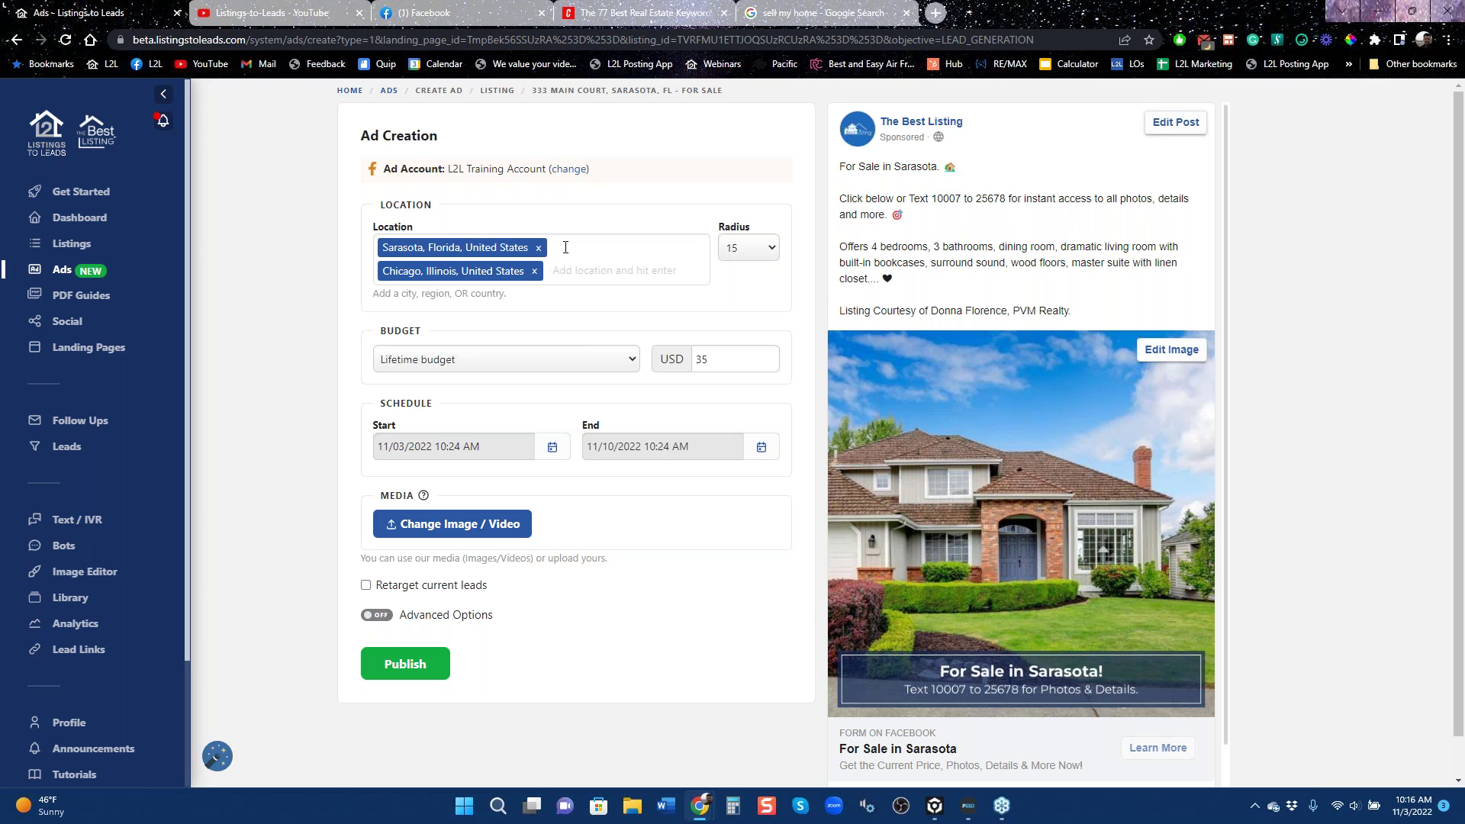
Replace Chicago with Beverly Hills, California as the second target location.
key(BackSpace)
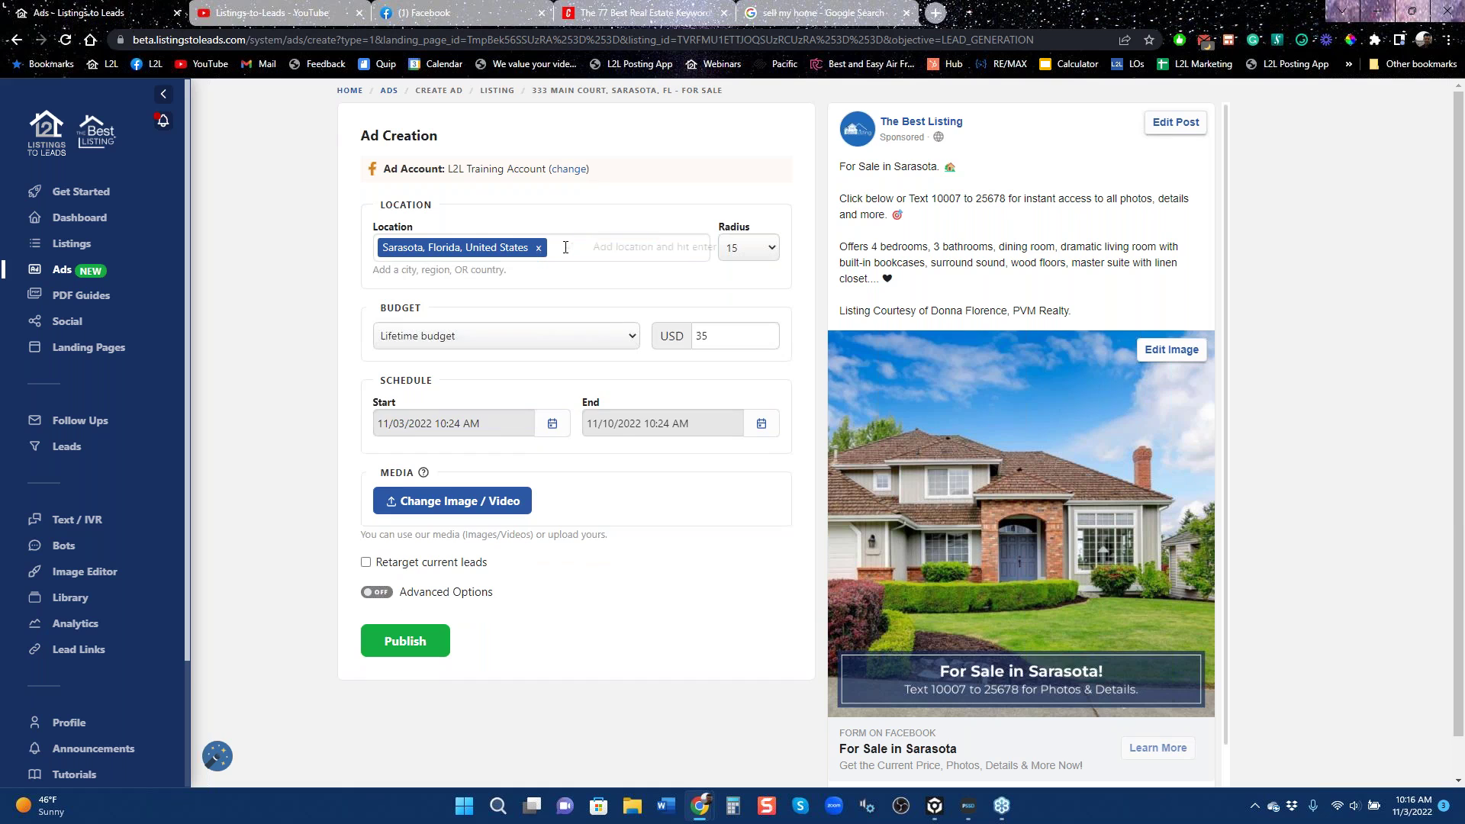
text(beverl)
key(Return)
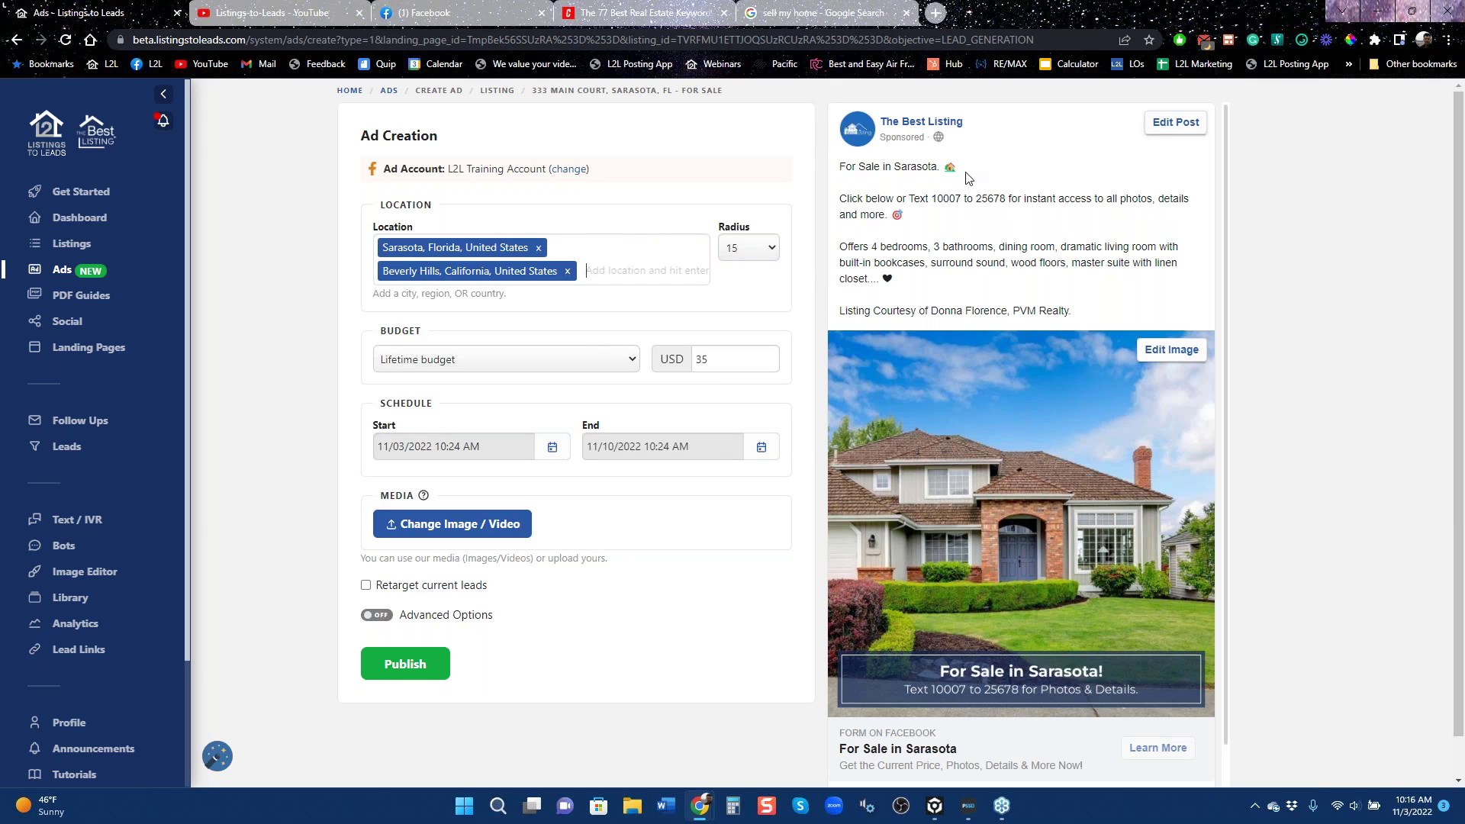
click(16, 41)
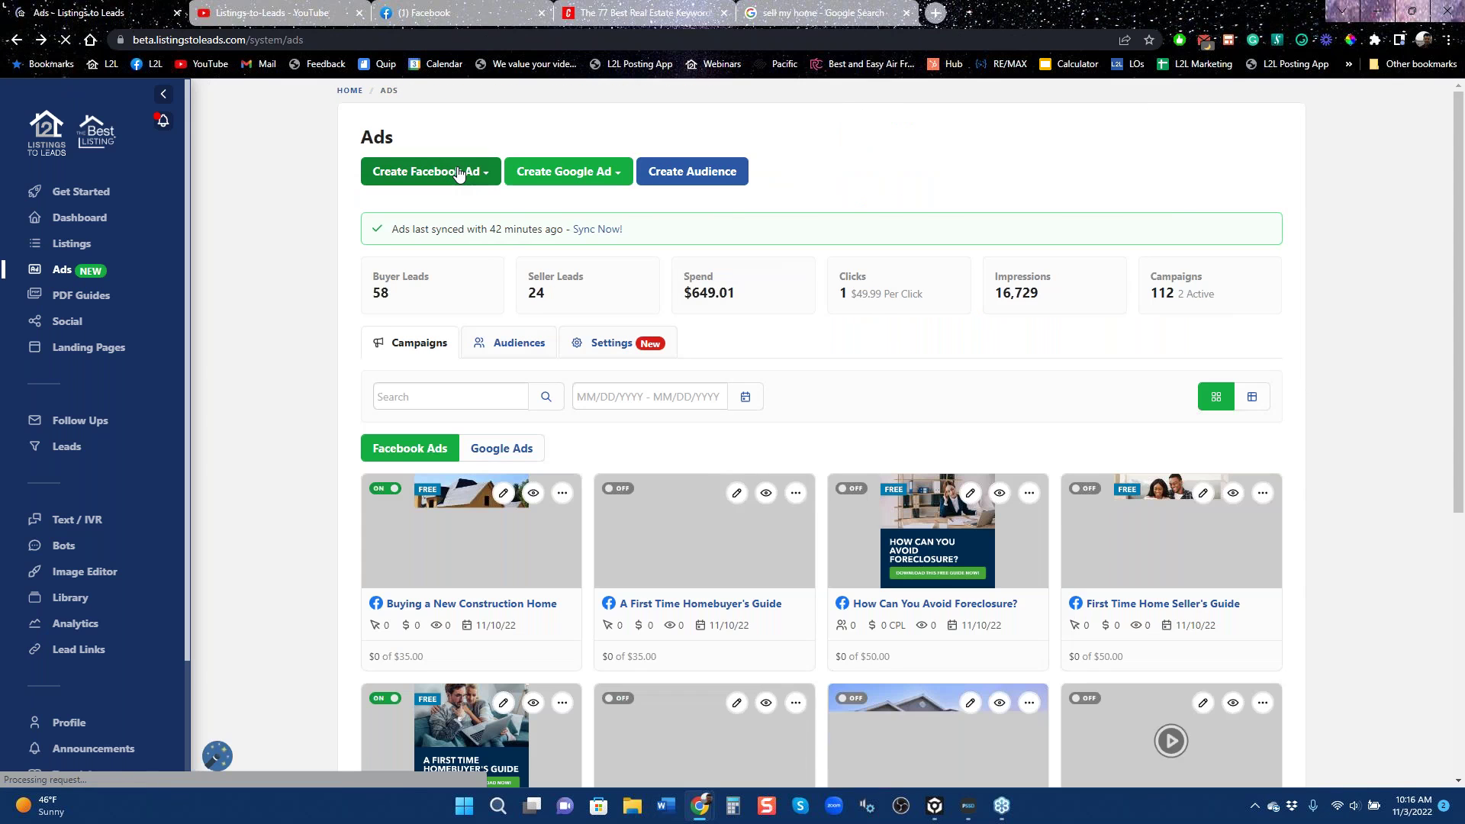
Create a Landing Page Ad for Free Home Values after browsing the available landing pages.
click(459, 175)
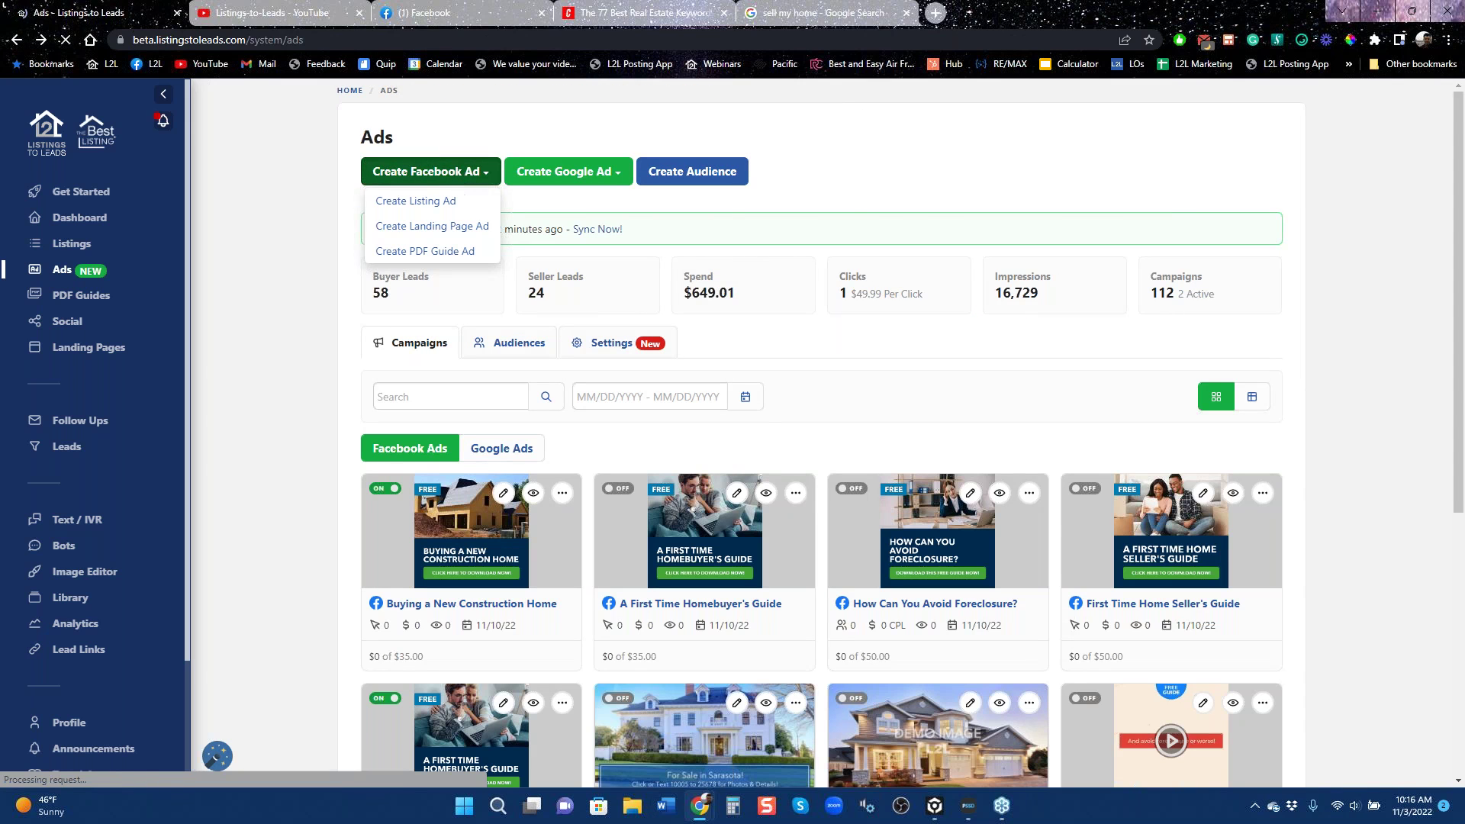
click(442, 228)
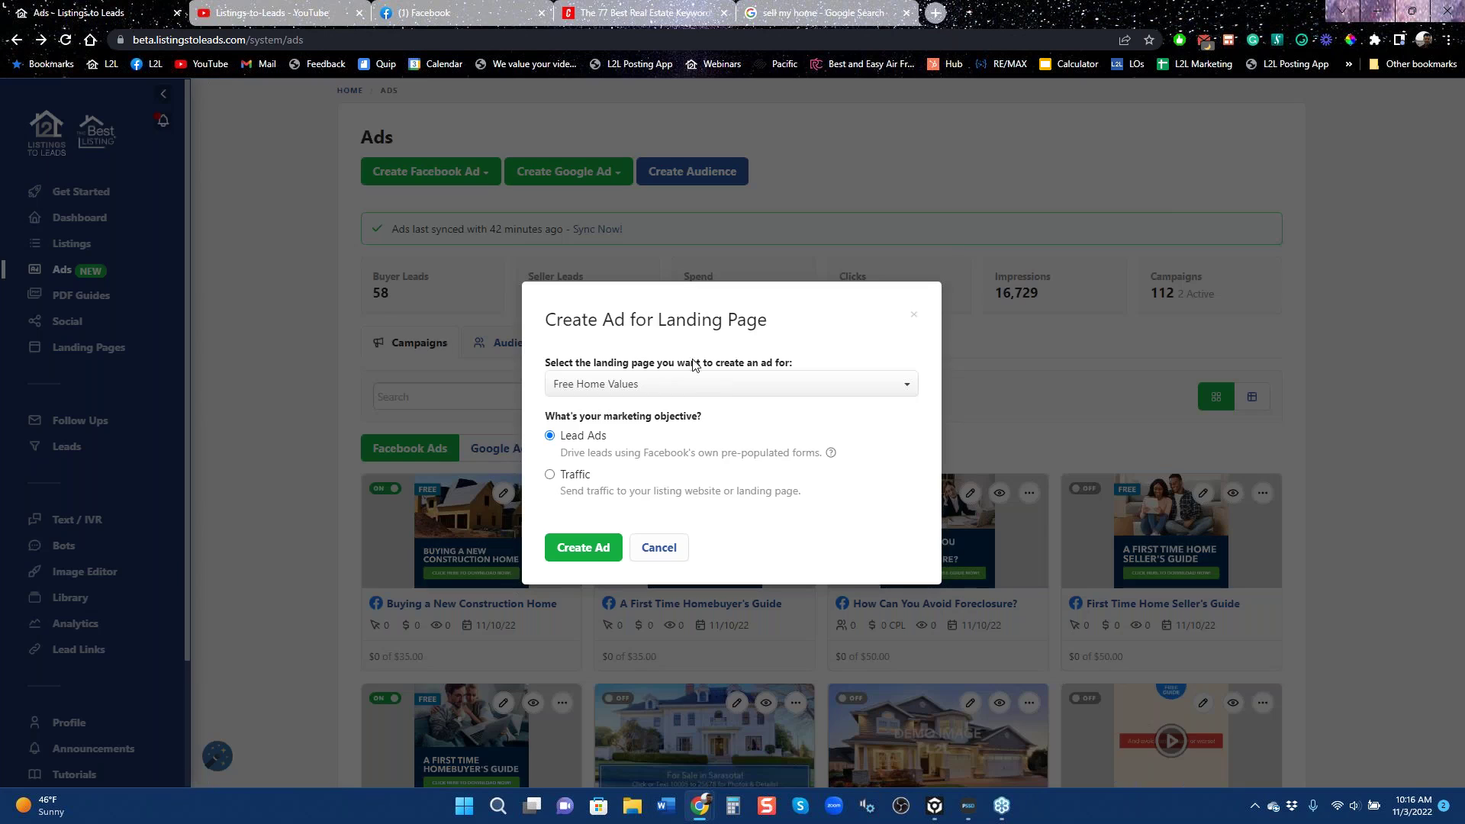
click(713, 384)
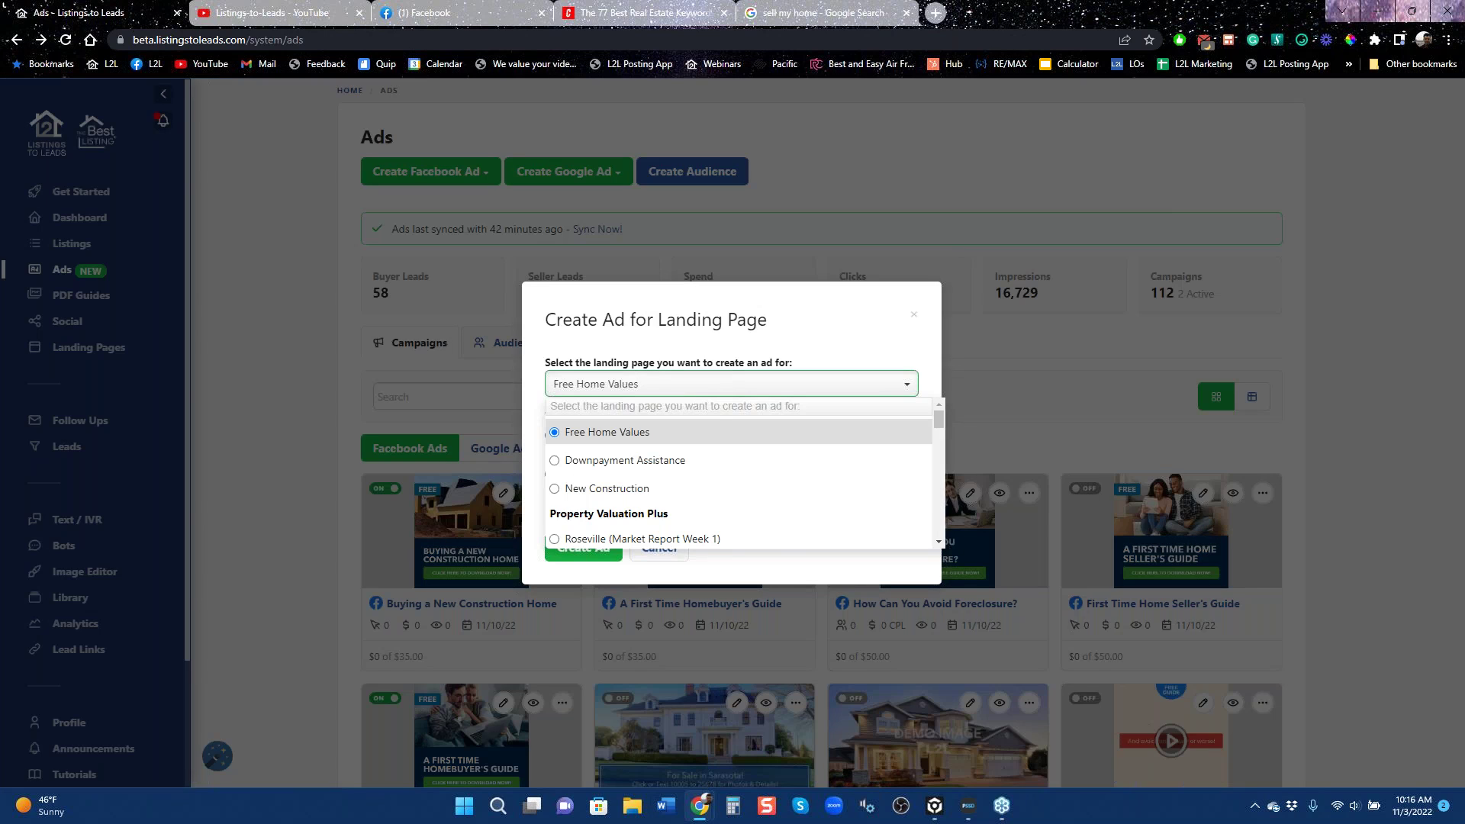
scroll(748, 514, down, 5)
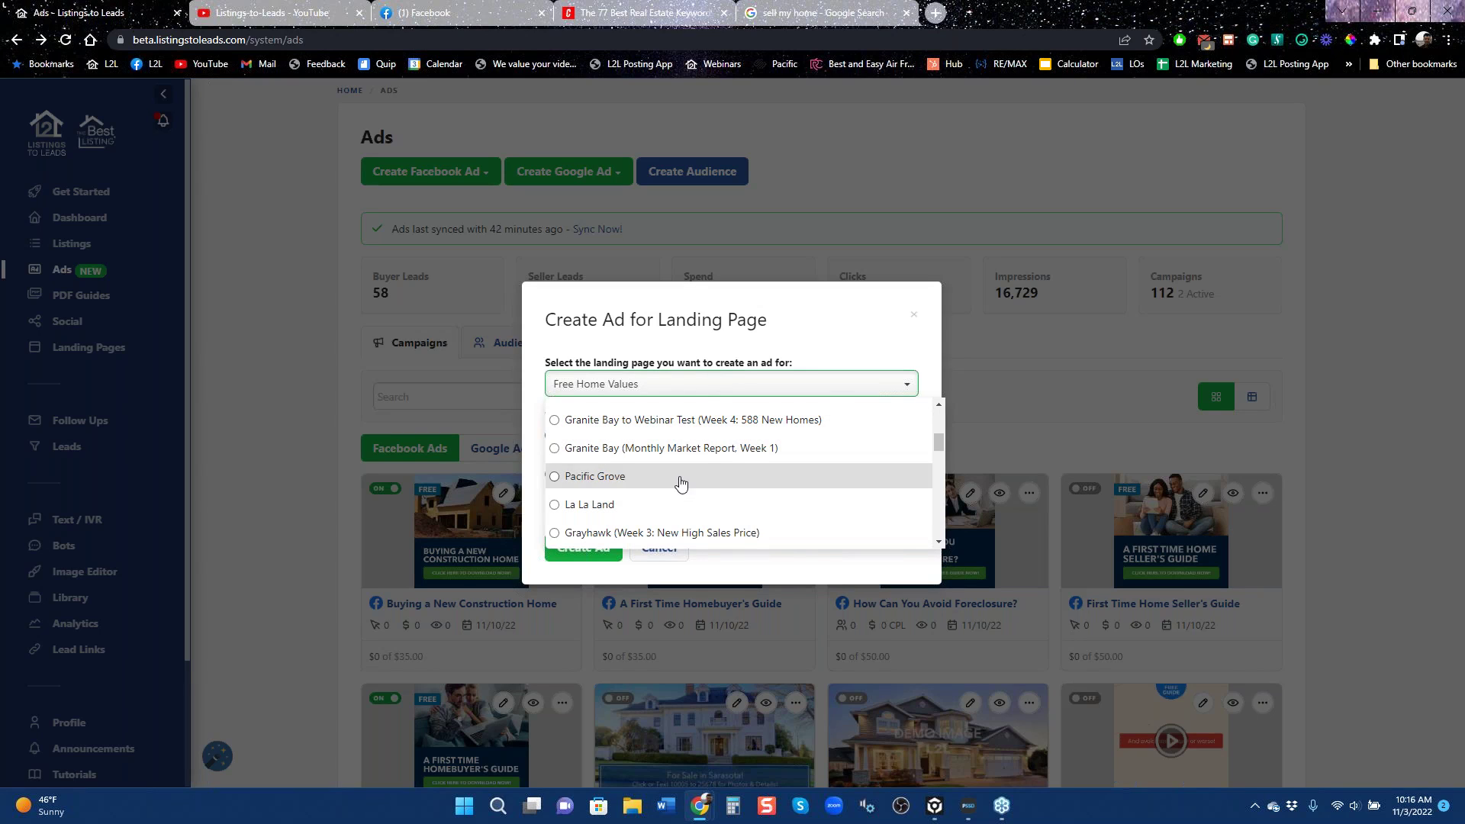
scroll(691, 486, down, 2)
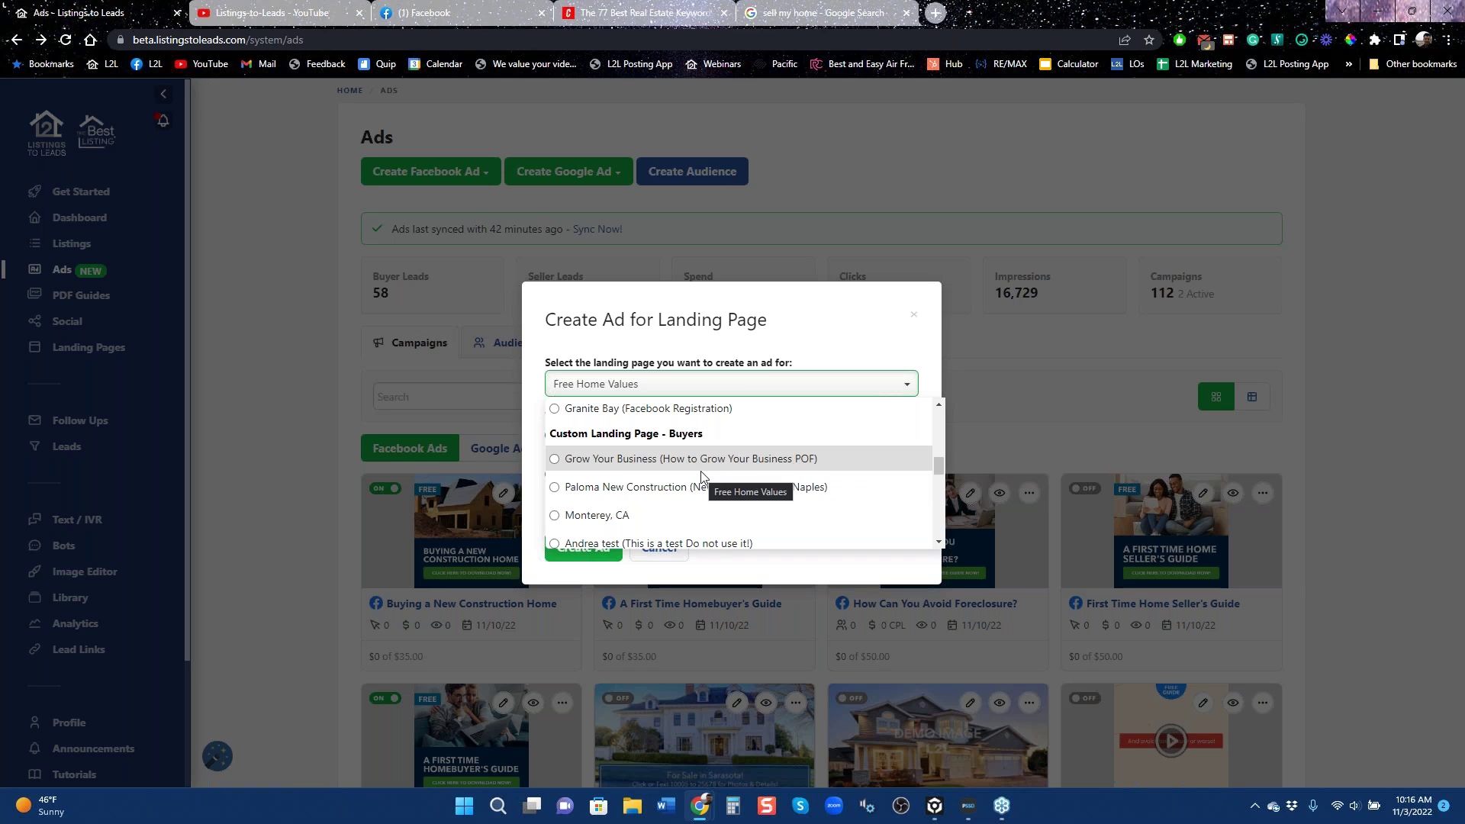
scroll(700, 475, down, 2)
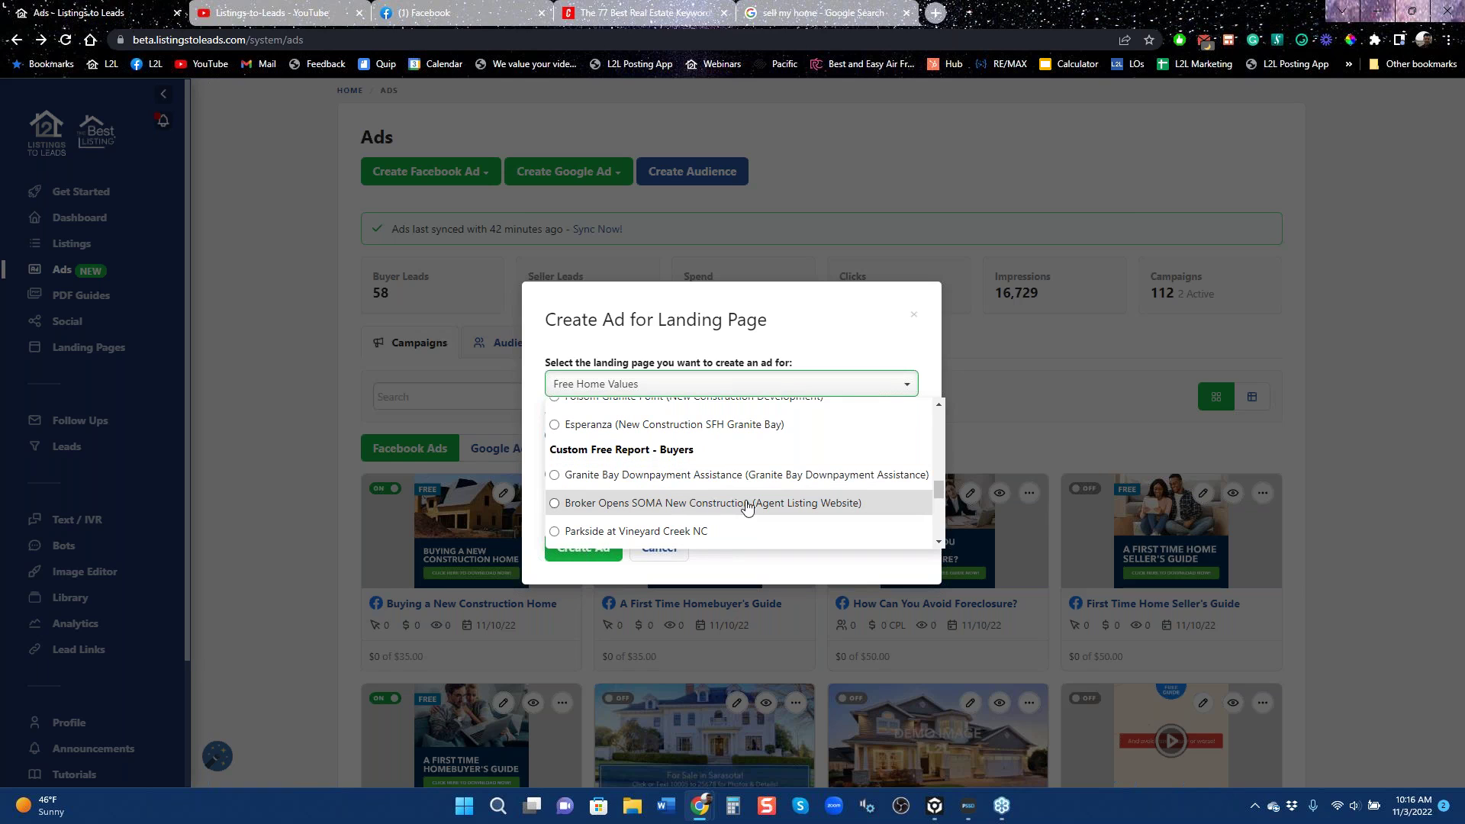
scroll(756, 502, down, 3)
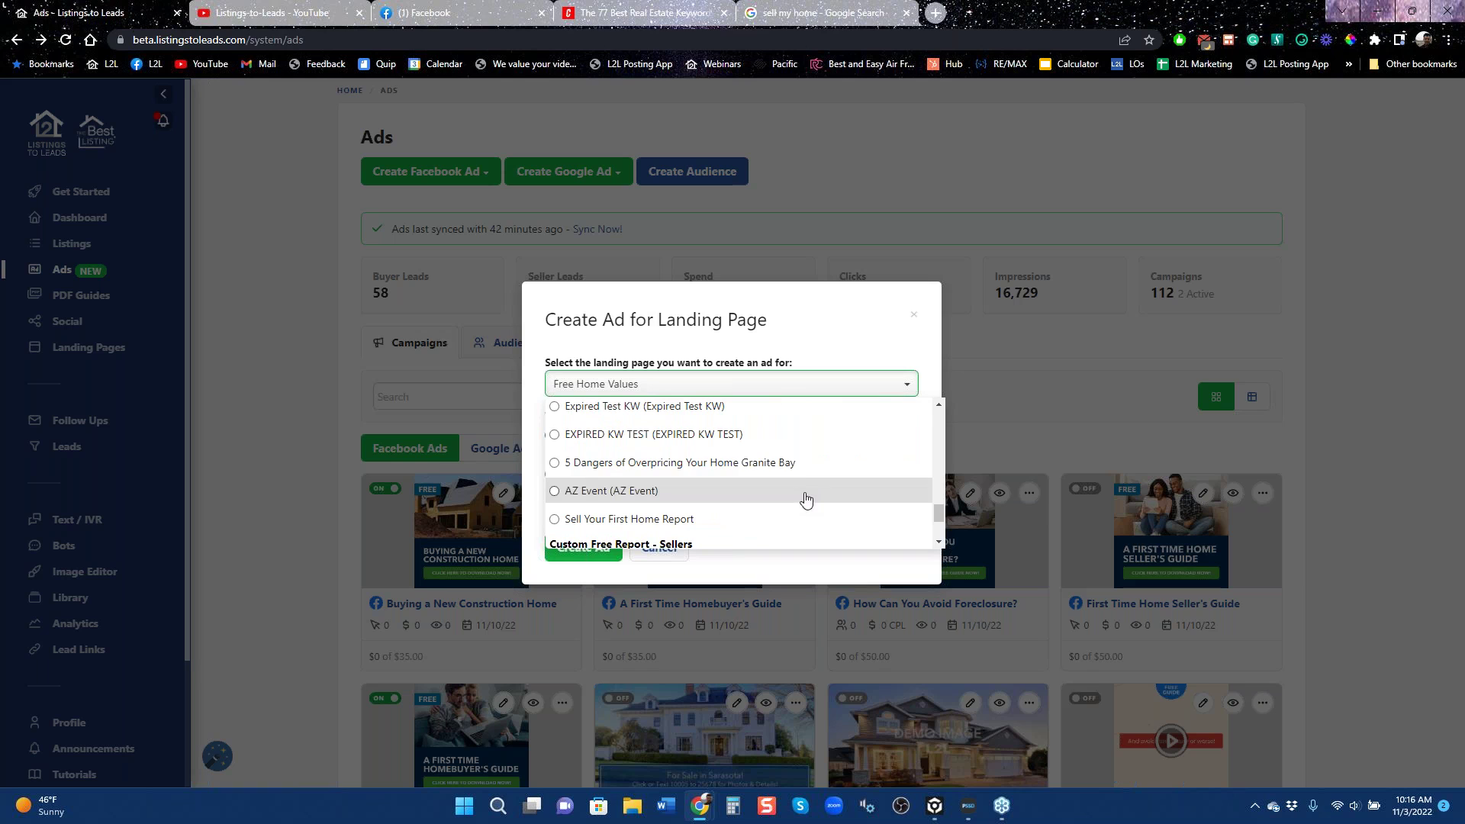
scroll(811, 494, down, 2)
scroll(814, 503, up, 12)
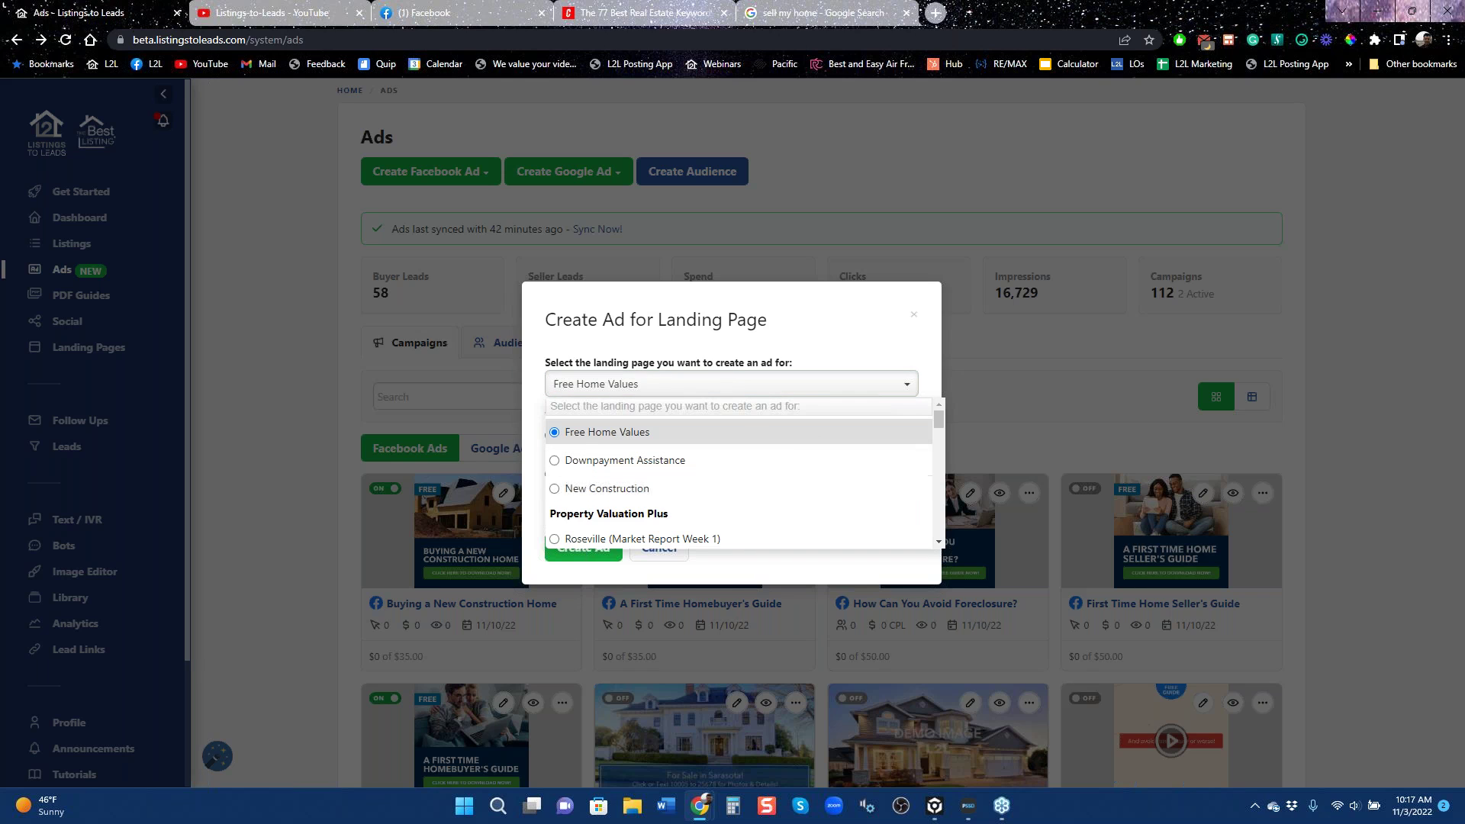
click(816, 562)
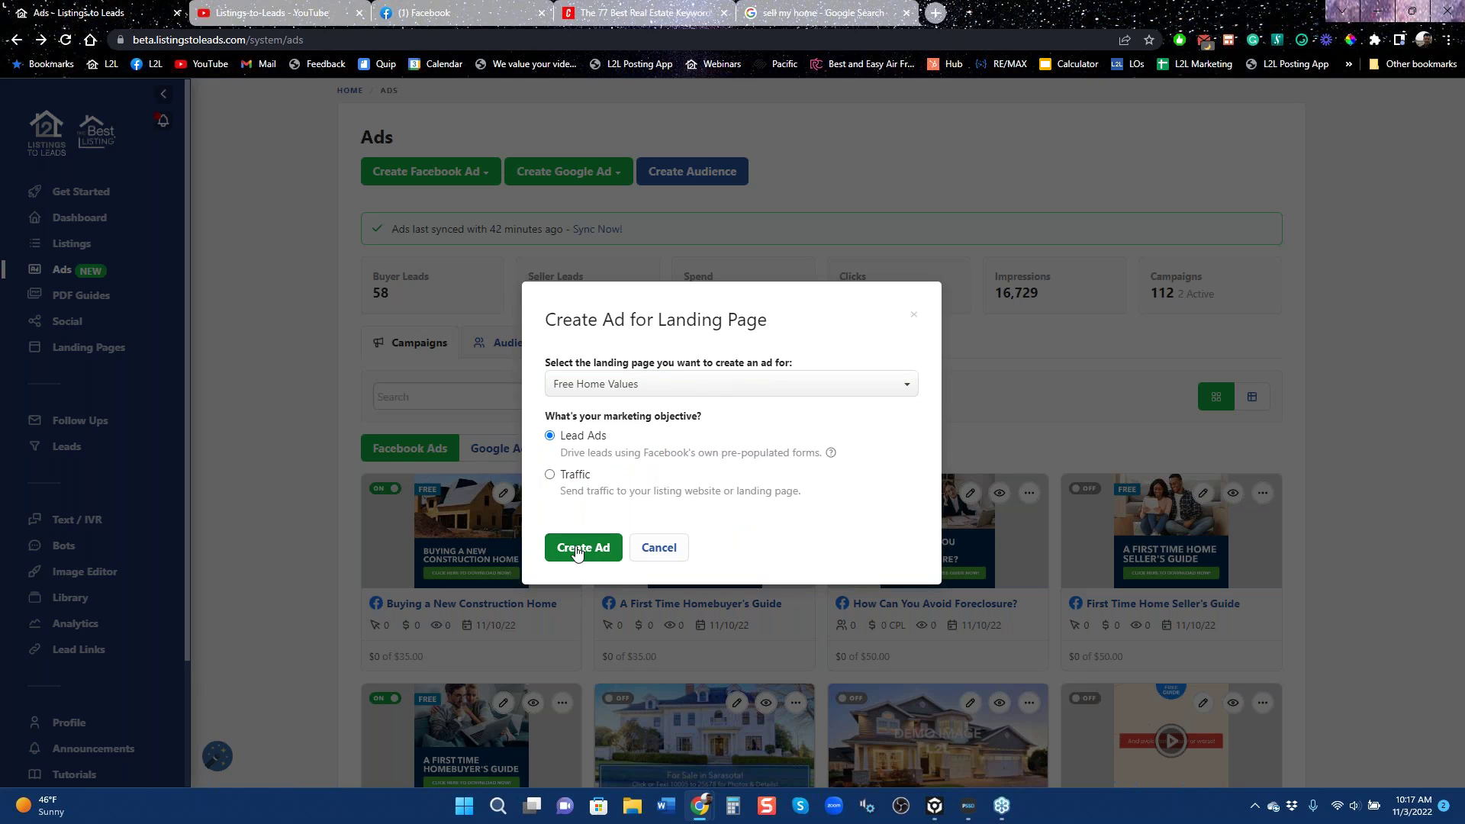
click(577, 548)
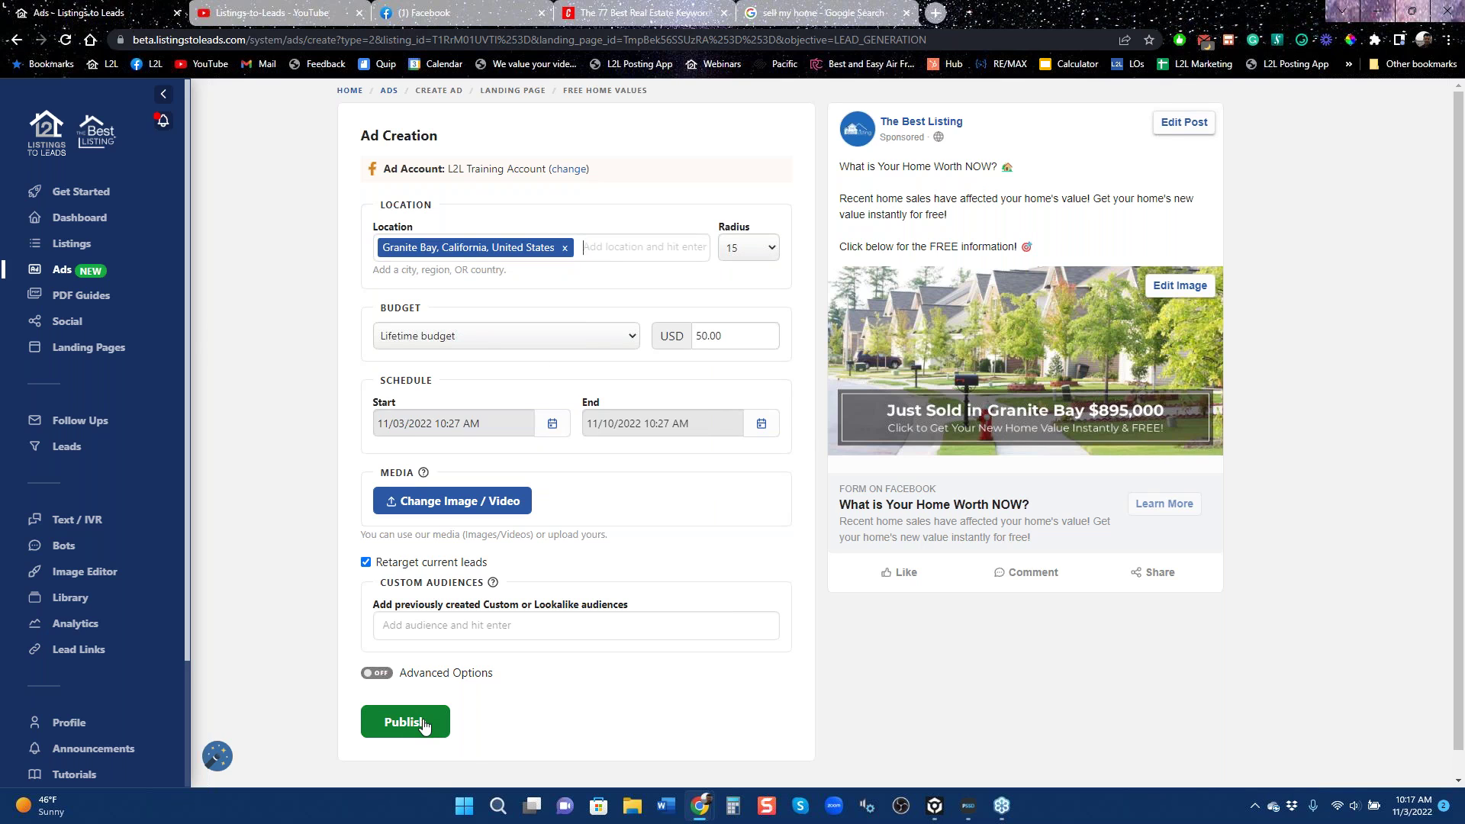
Search Google for 'granite bay' and view its outlined area, zoomed out, in Google Maps.
click(817, 13)
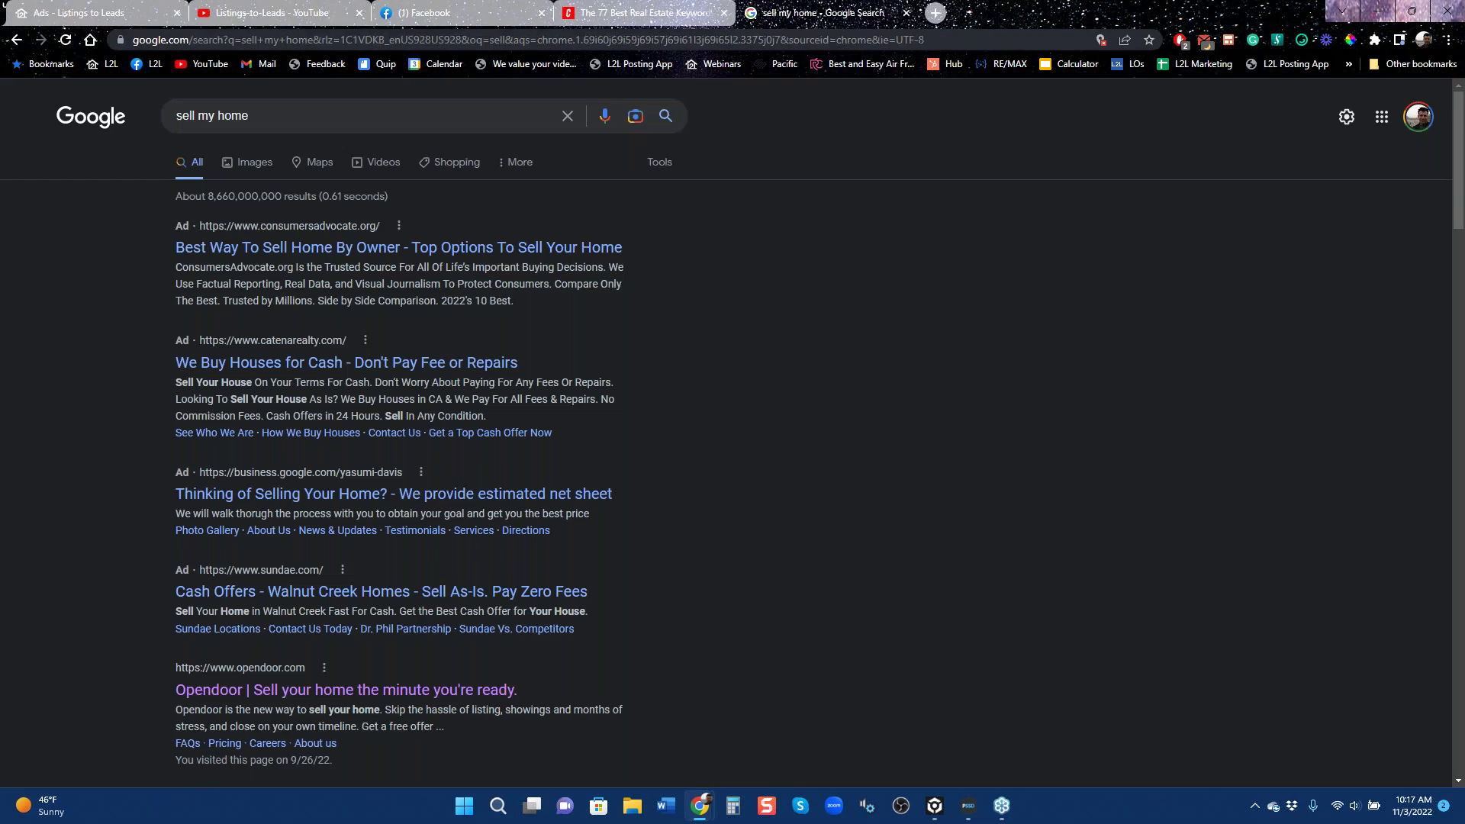
text(granite )
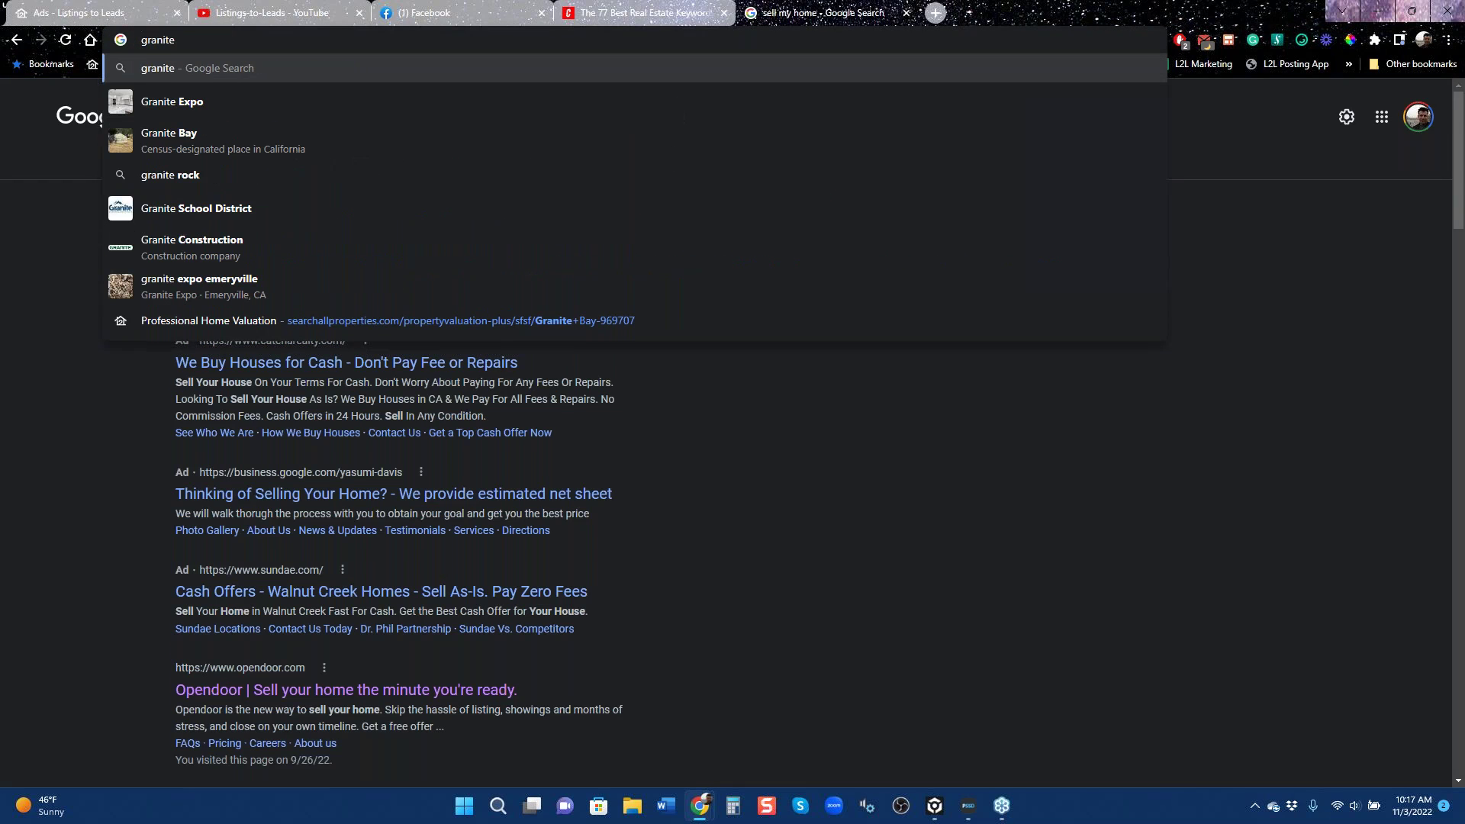
text(bay)
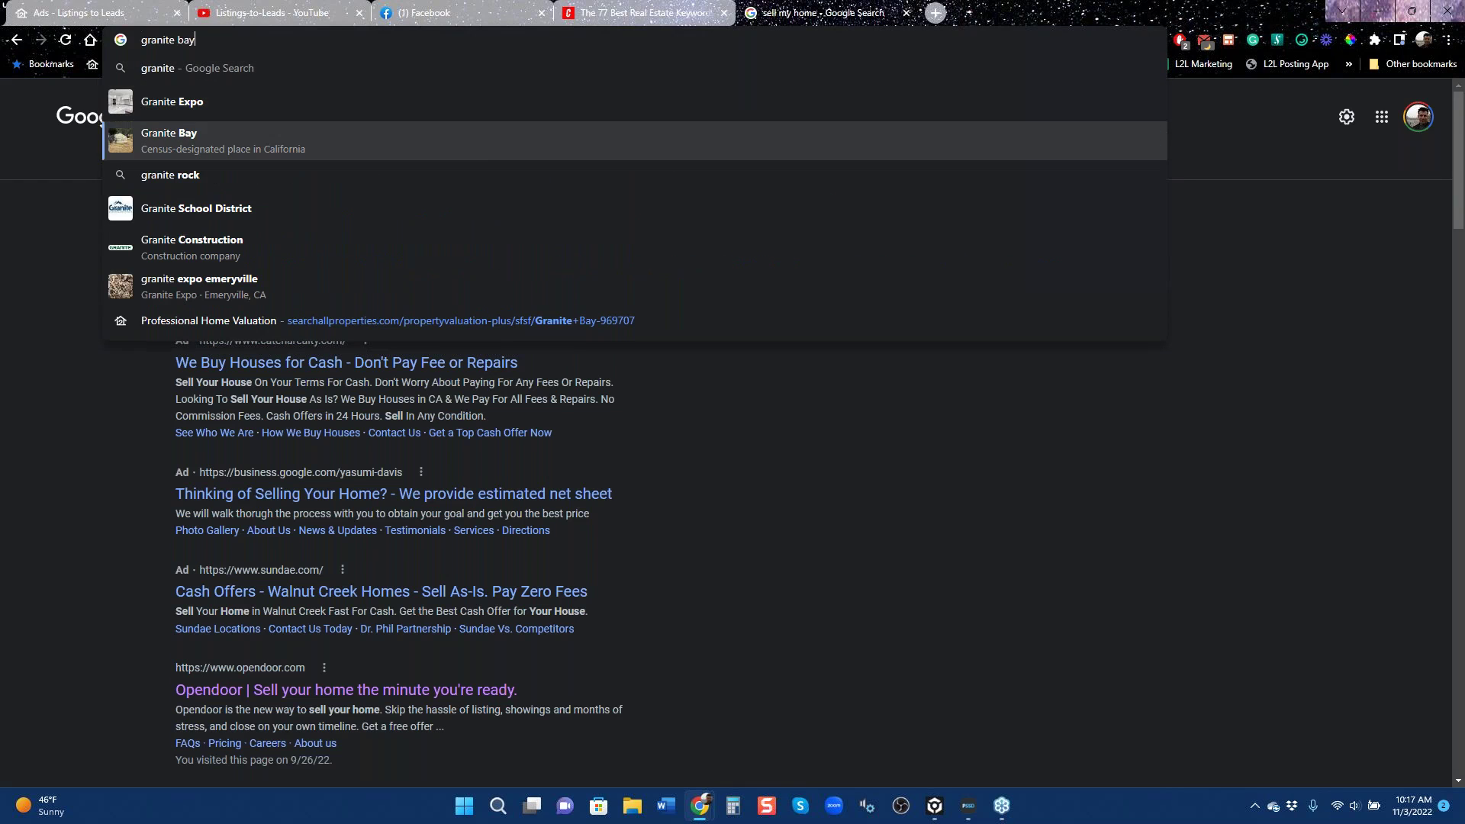
key(Return)
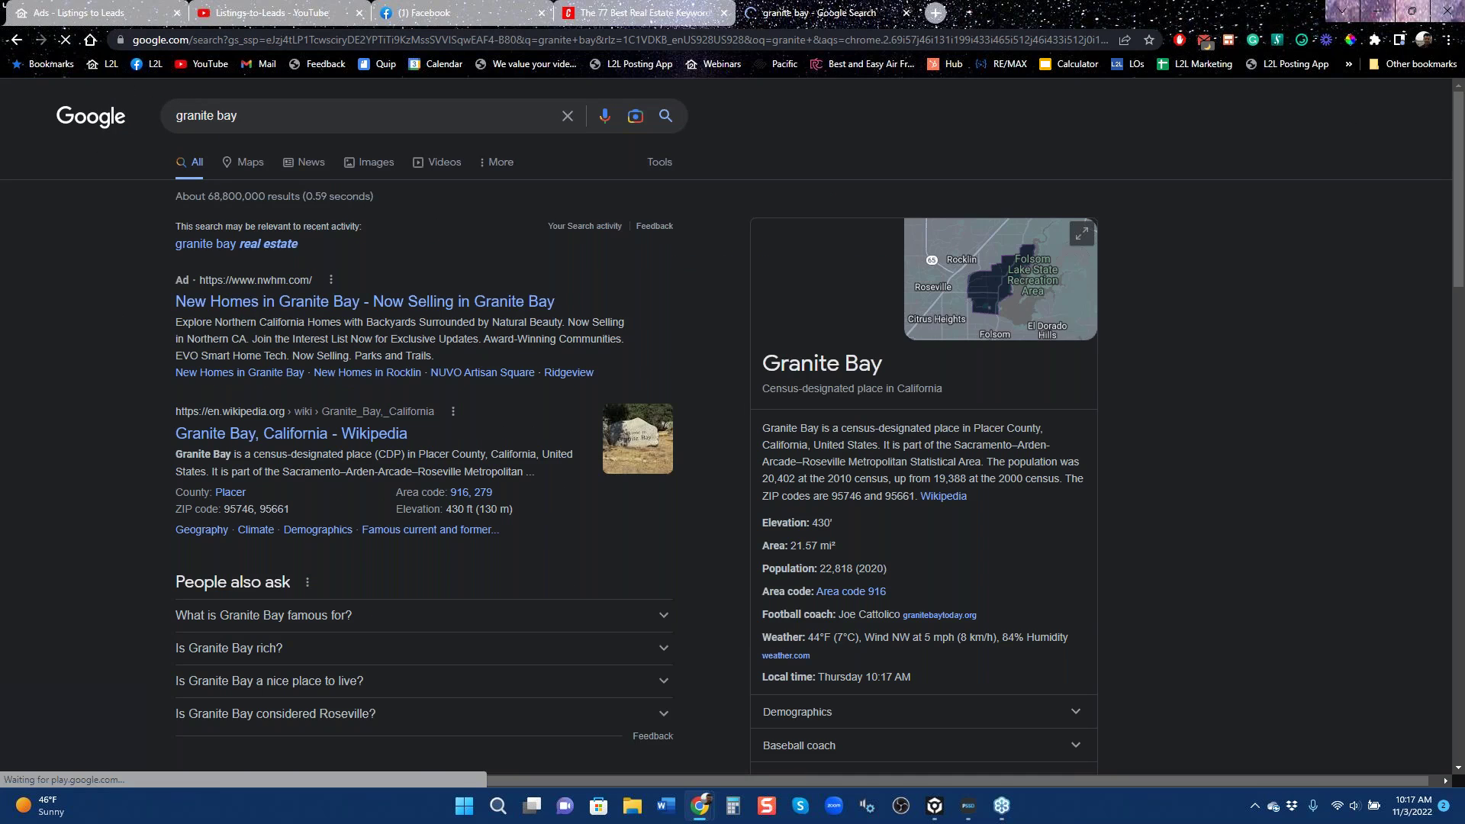
click(988, 291)
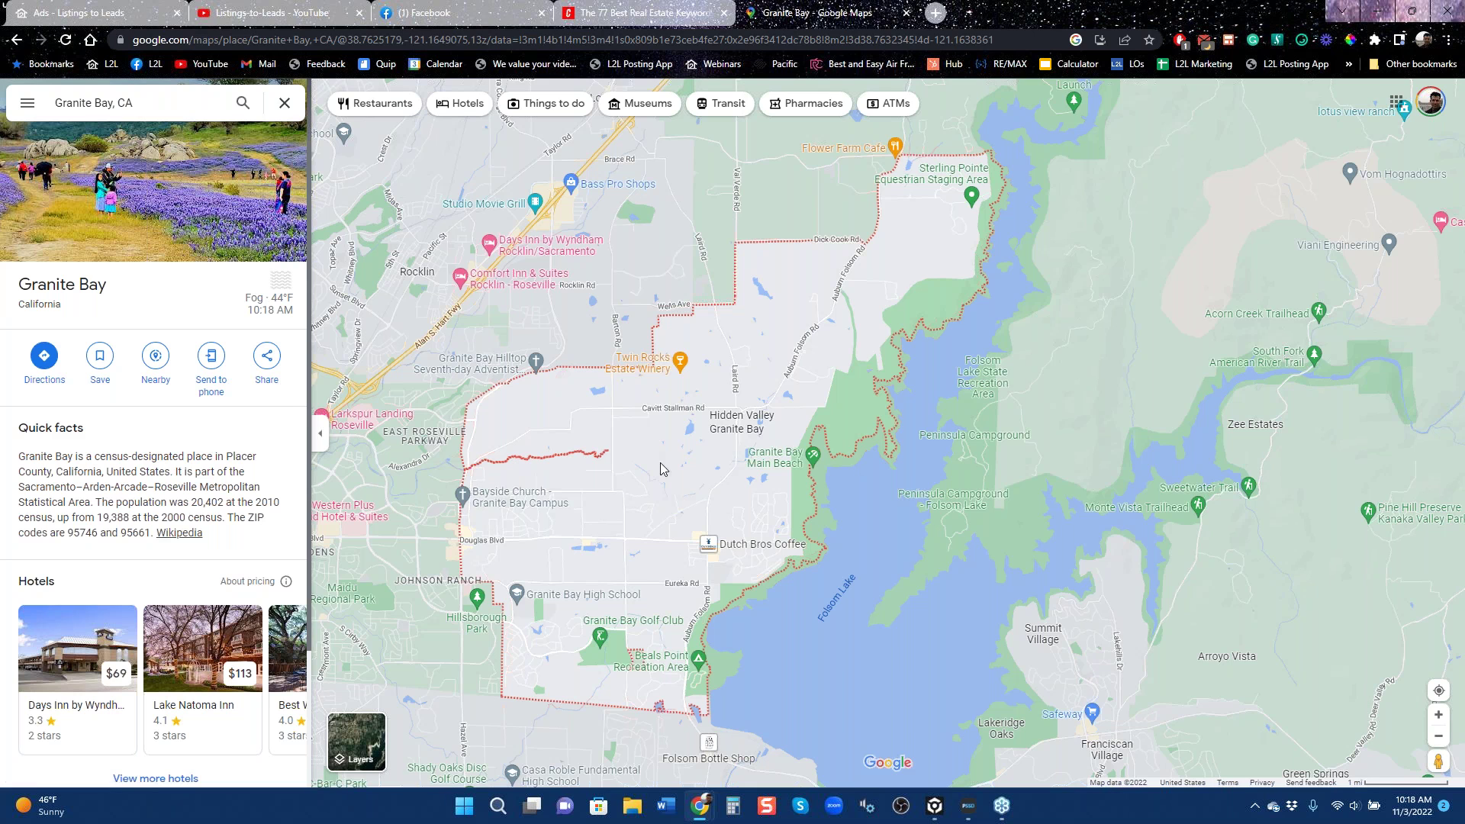
click(1439, 737)
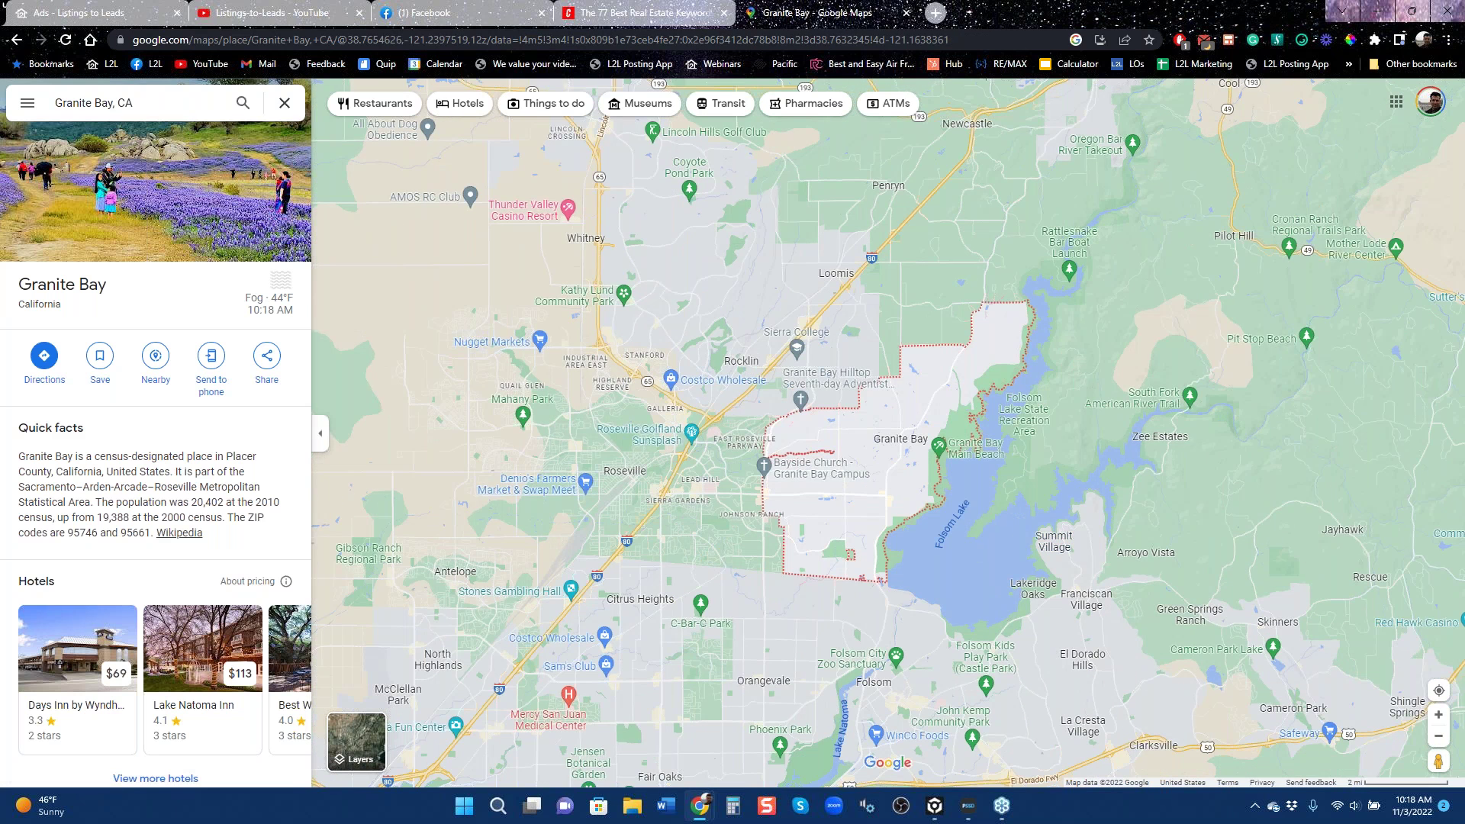
click(92, 13)
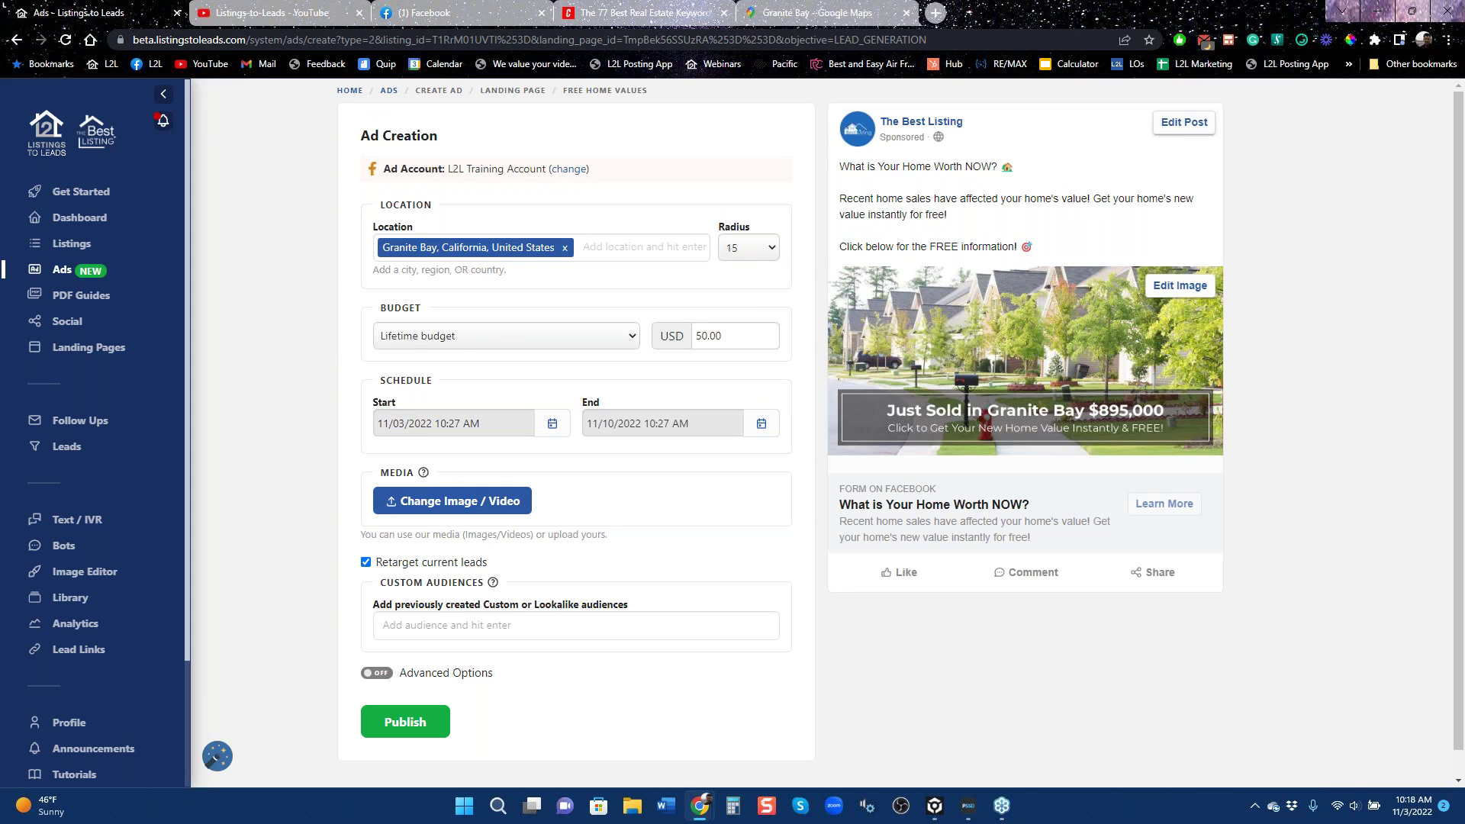
click(299, 14)
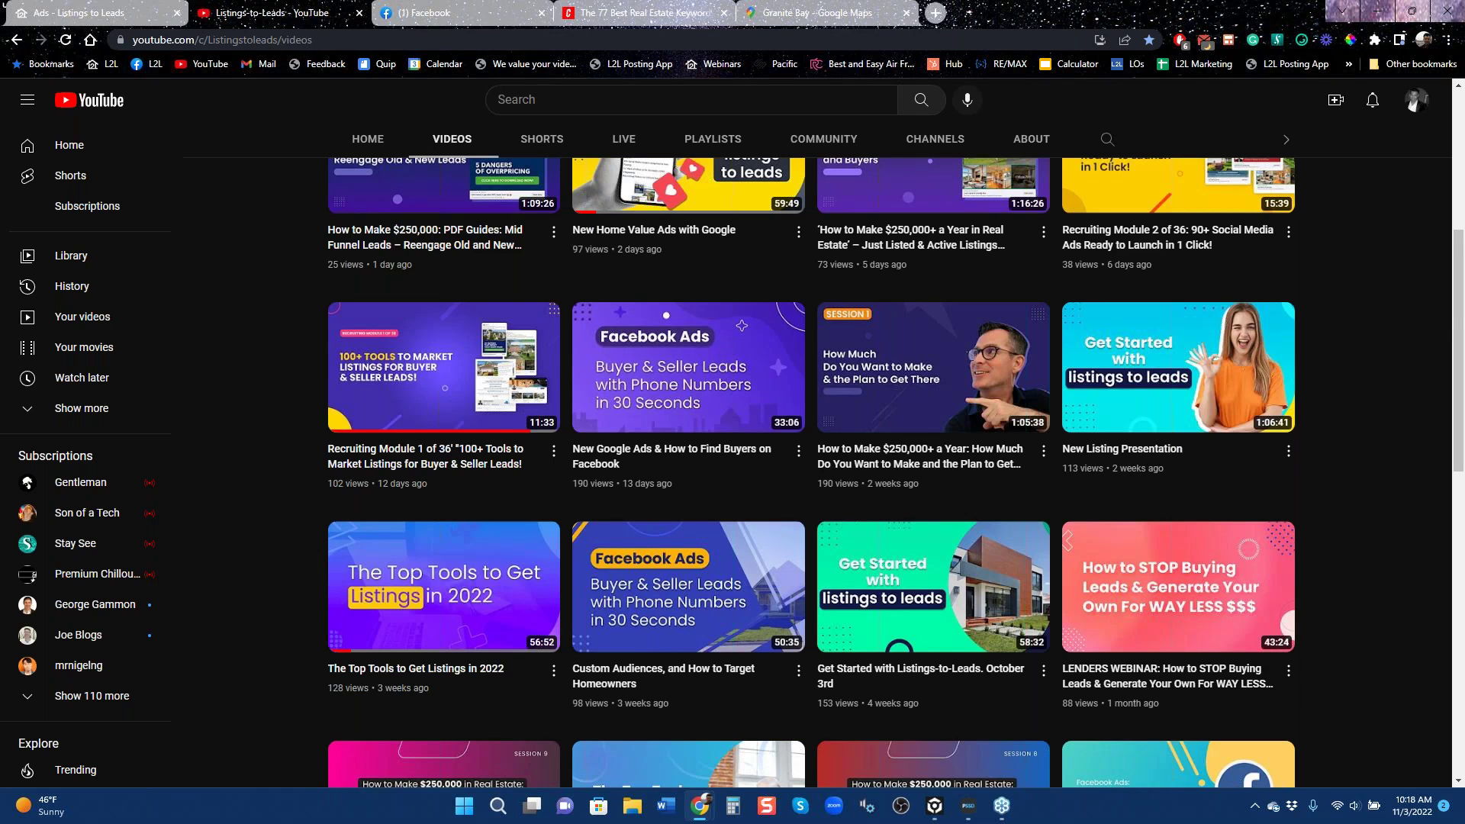
Scroll through the channel's uploads back to four months, then return to the ad draft.
scroll(831, 481, down, 10)
scroll(830, 480, down, 6)
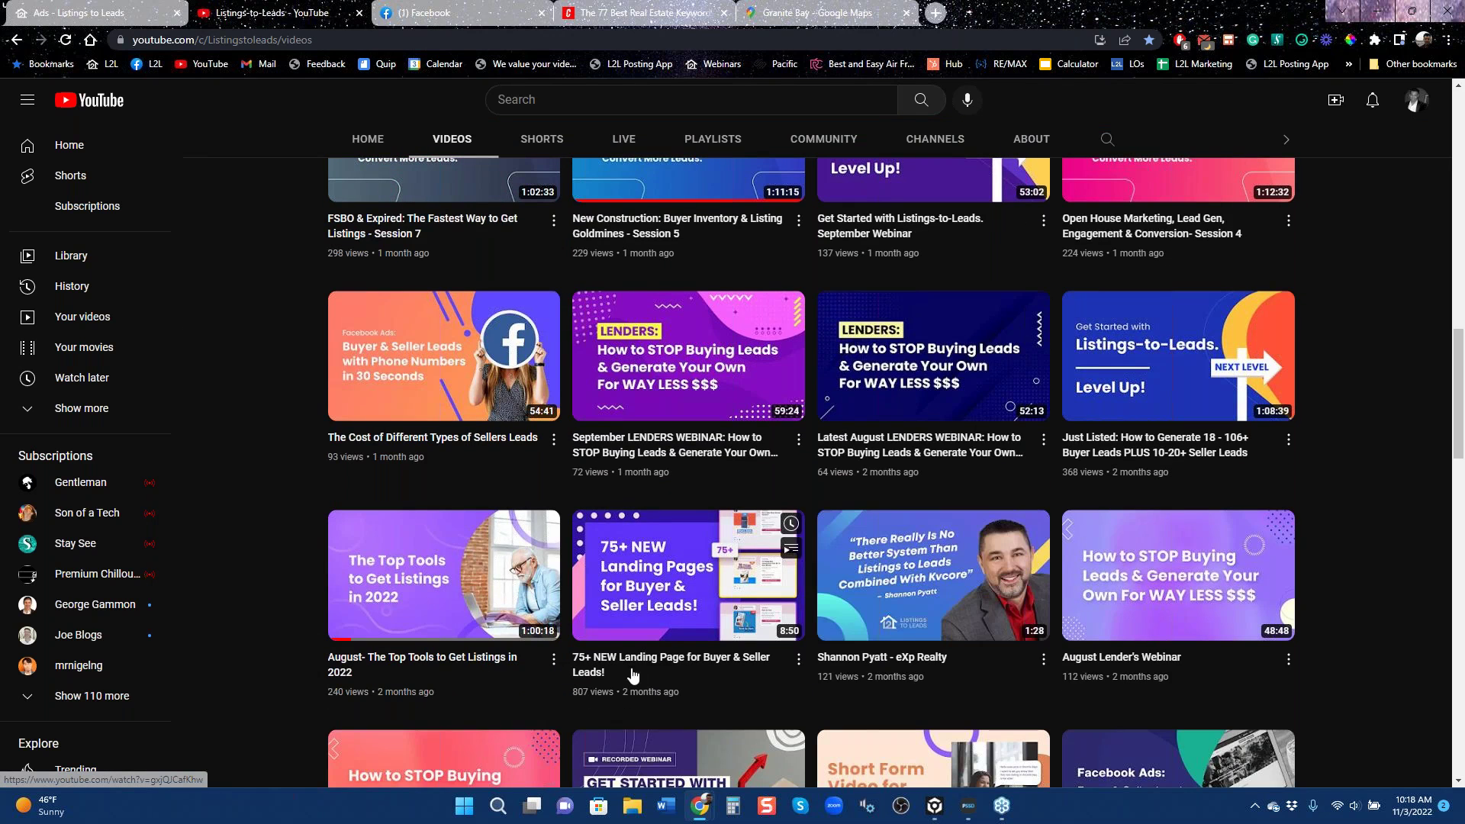
scroll(671, 657, down, 3)
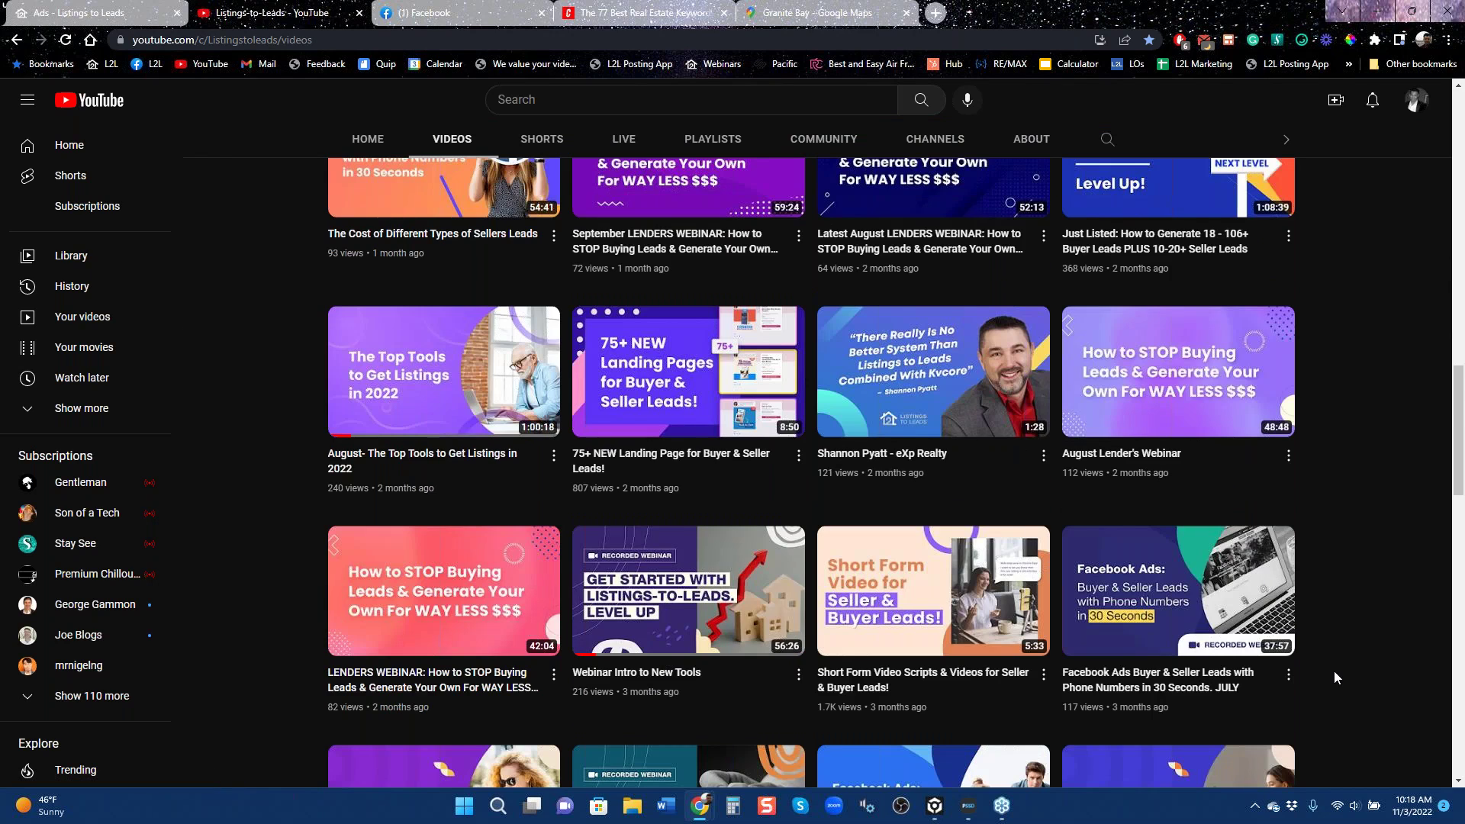
scroll(1334, 671, down, 3)
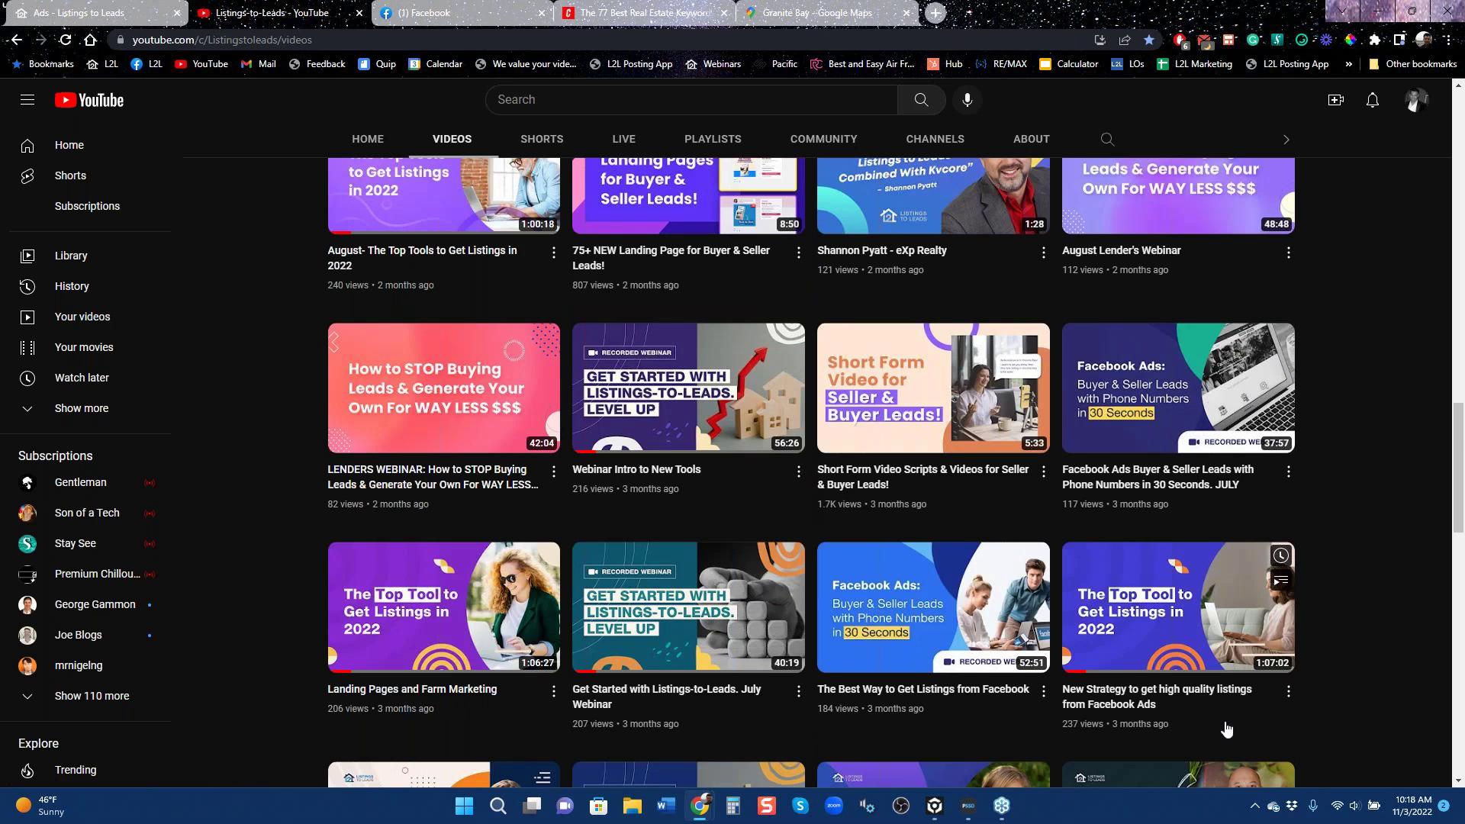
scroll(1082, 521, down, 3)
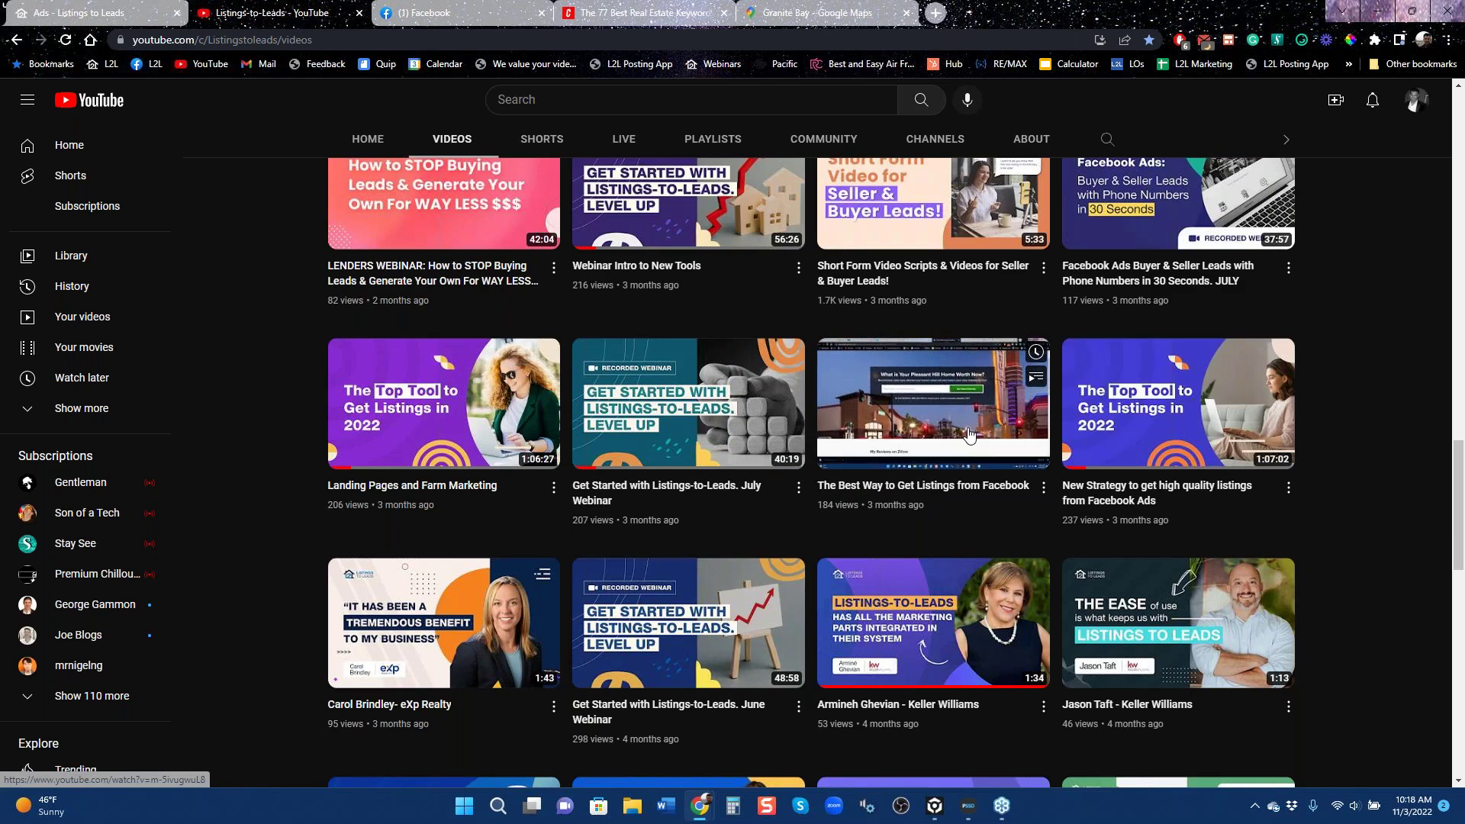
click(97, 9)
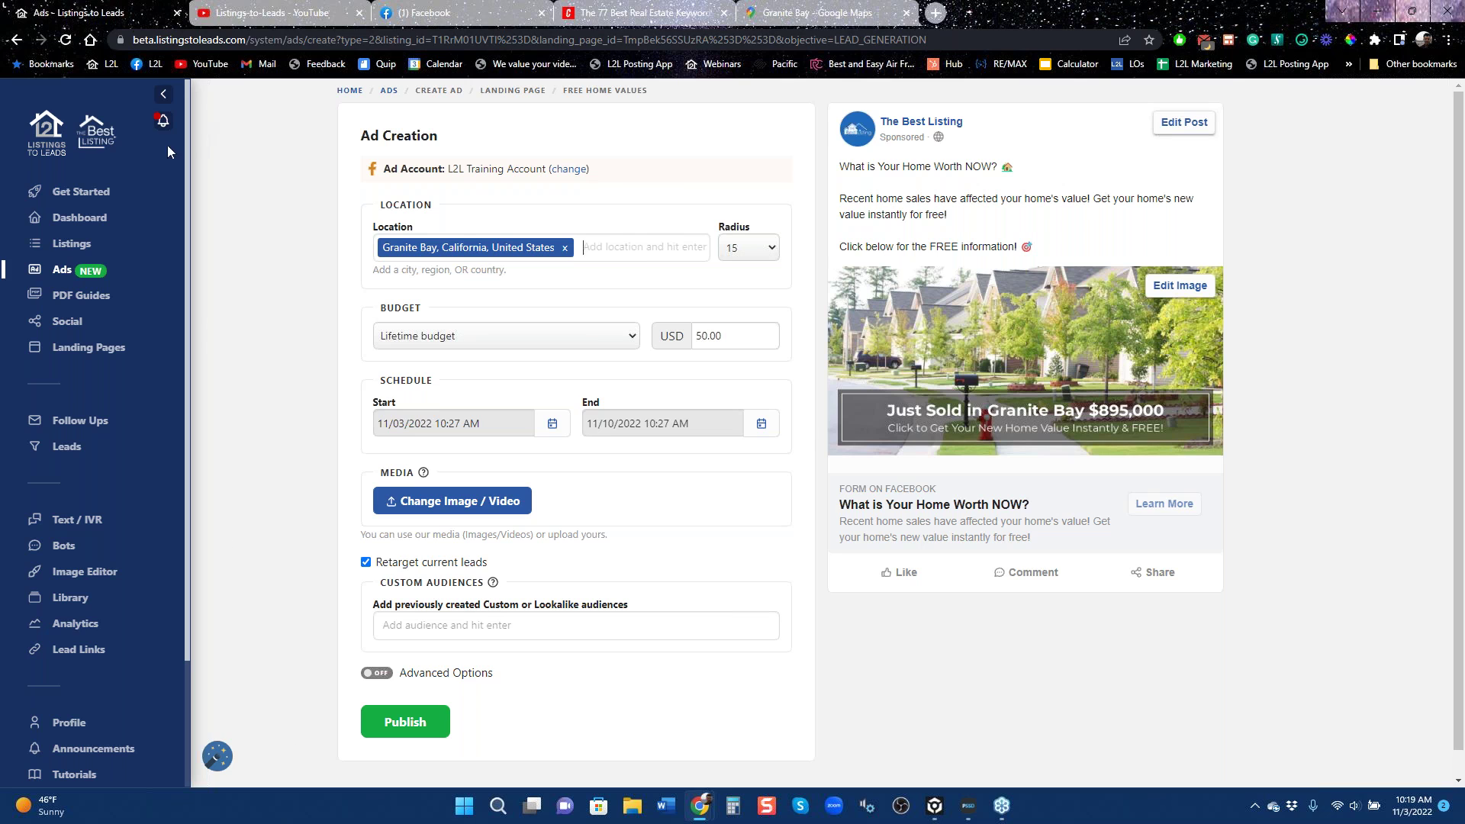
Open Landing Pages and check the Type options in Create Landing Page without creating one.
click(17, 40)
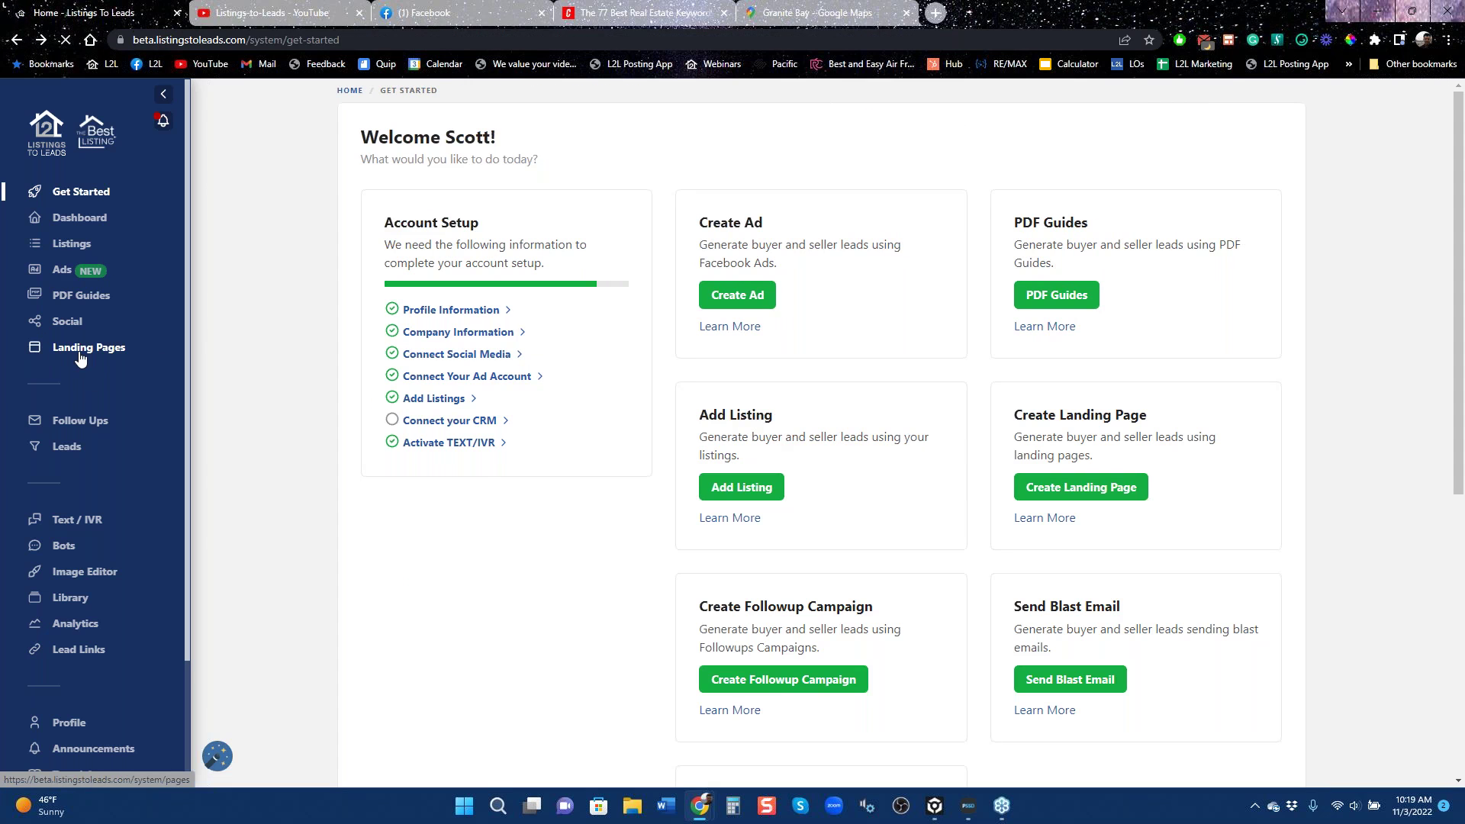
click(83, 352)
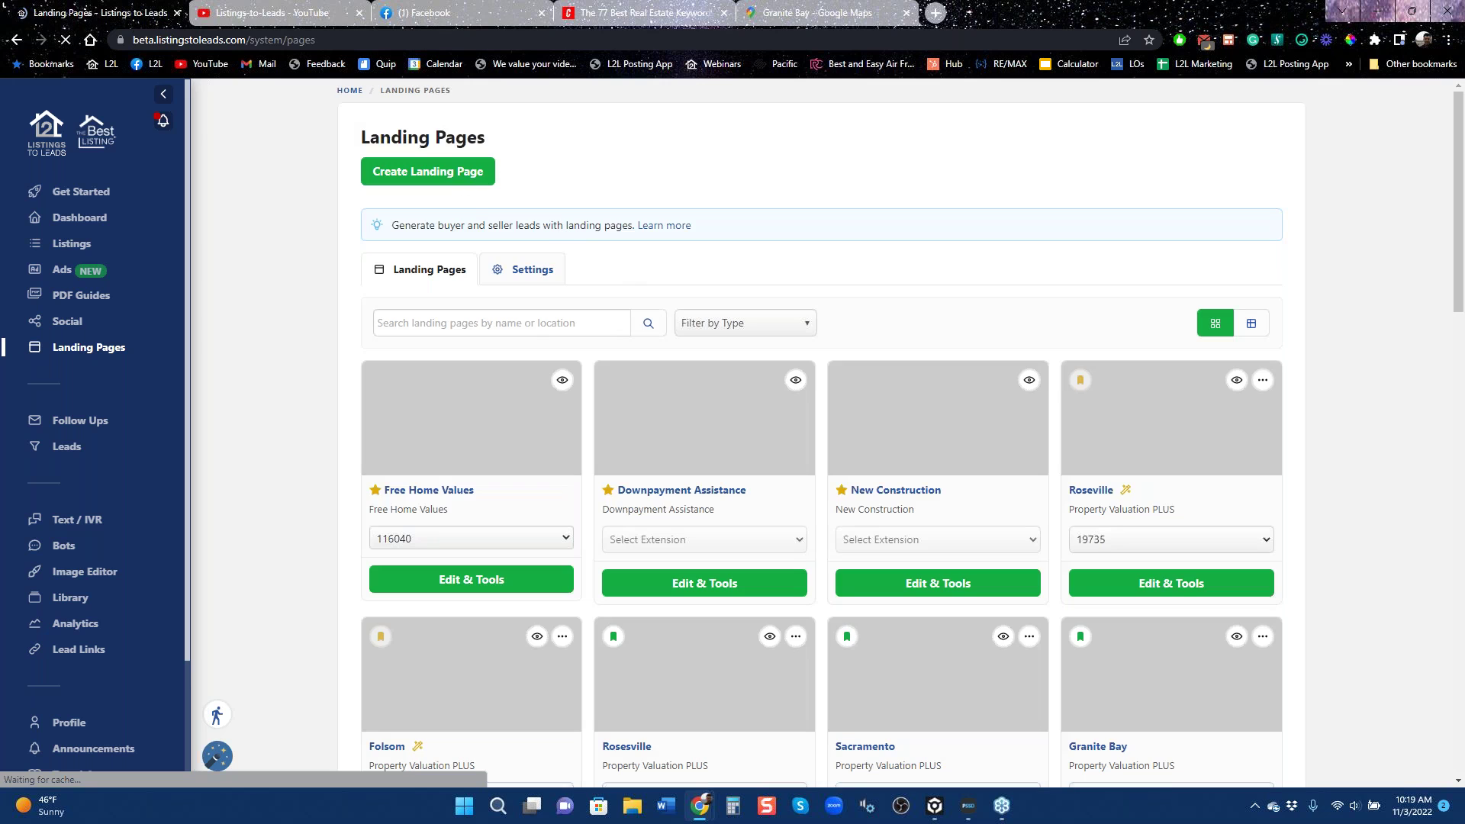
click(459, 173)
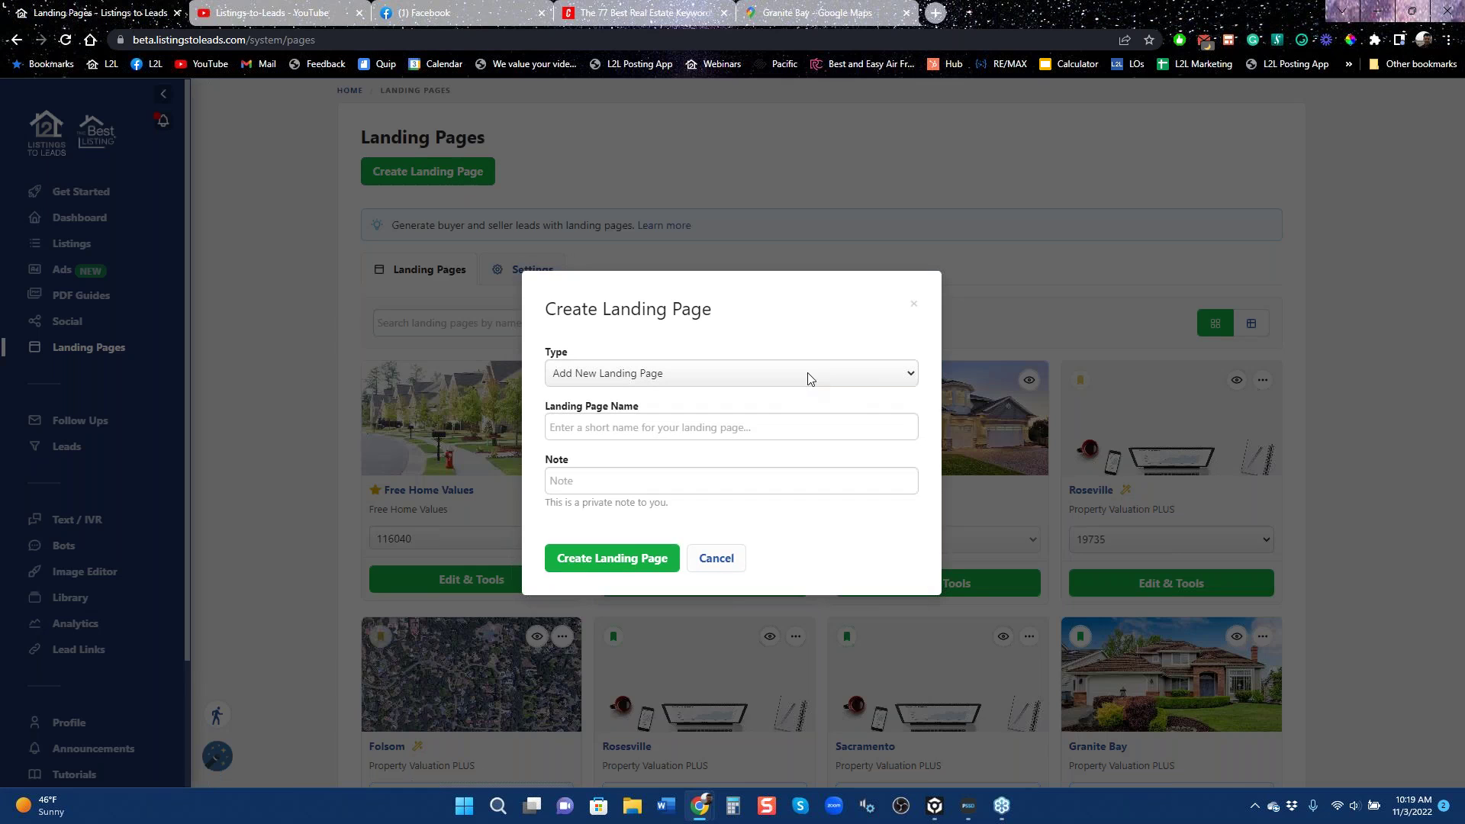
click(807, 371)
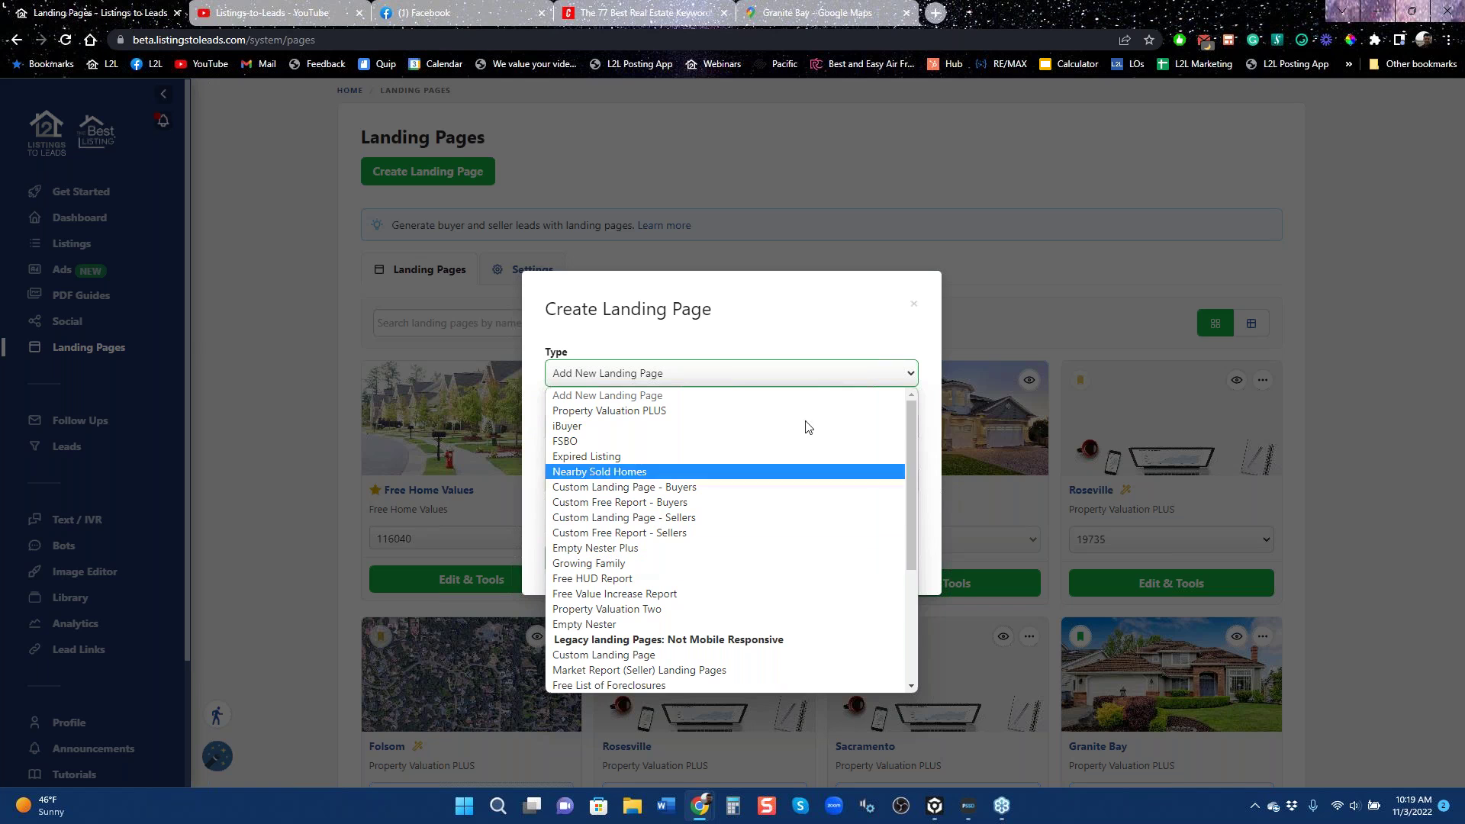
click(913, 305)
click(913, 306)
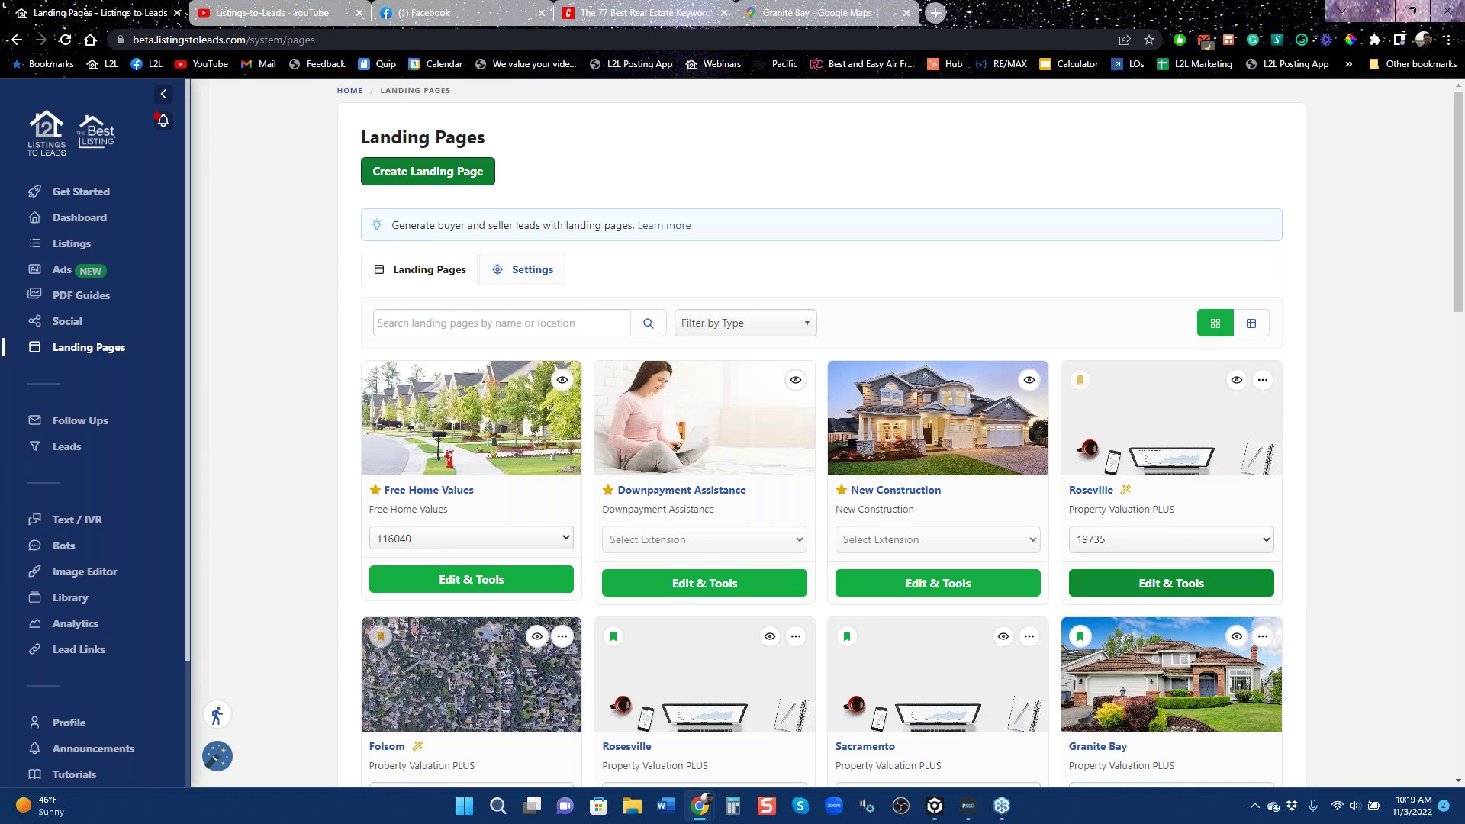
Scroll through existing landing pages like Free Home Values, Roseville and Granite Bay.
scroll(1255, 628, down, 3)
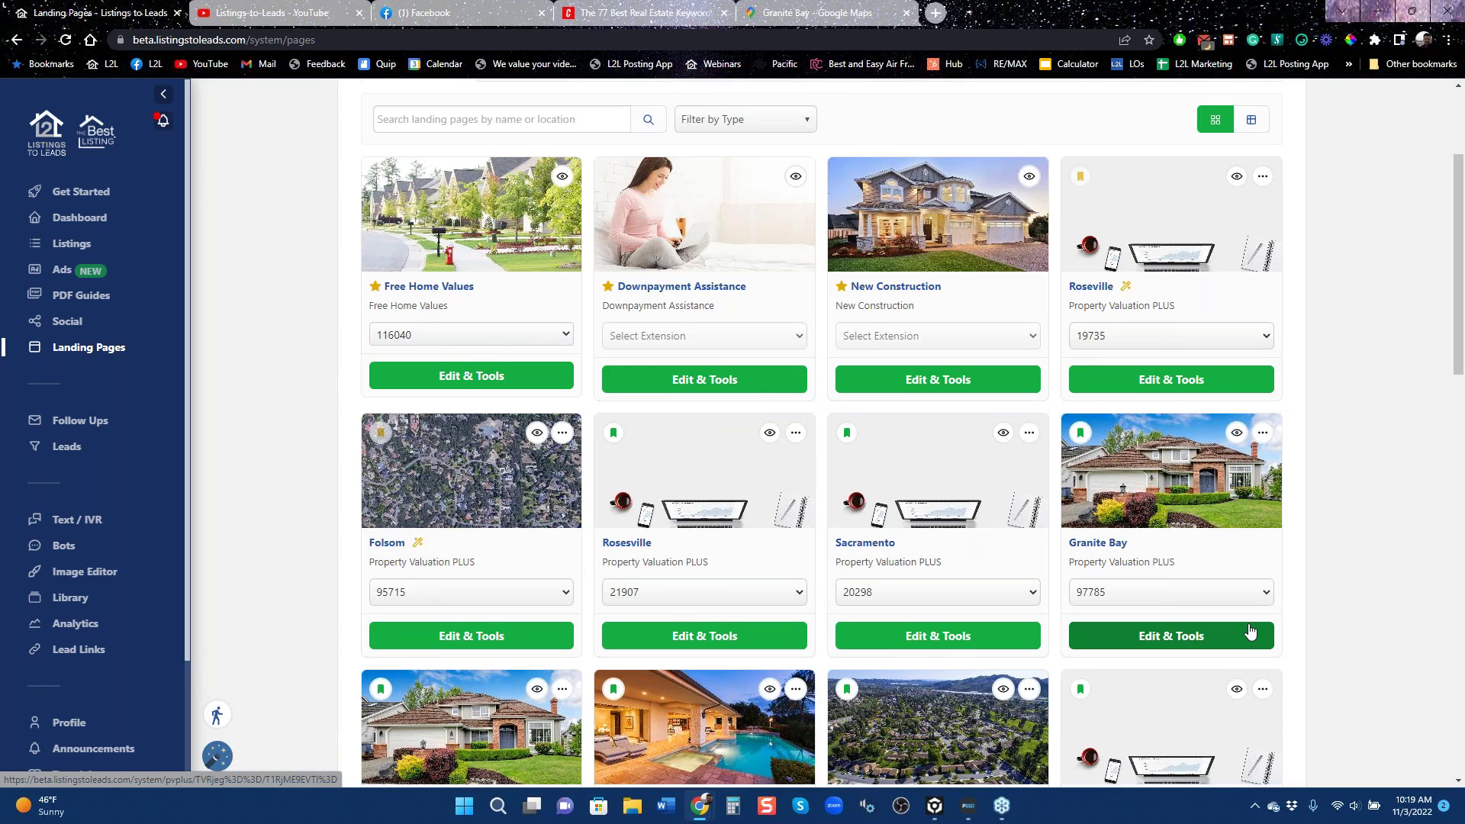
scroll(1250, 630, down, 9)
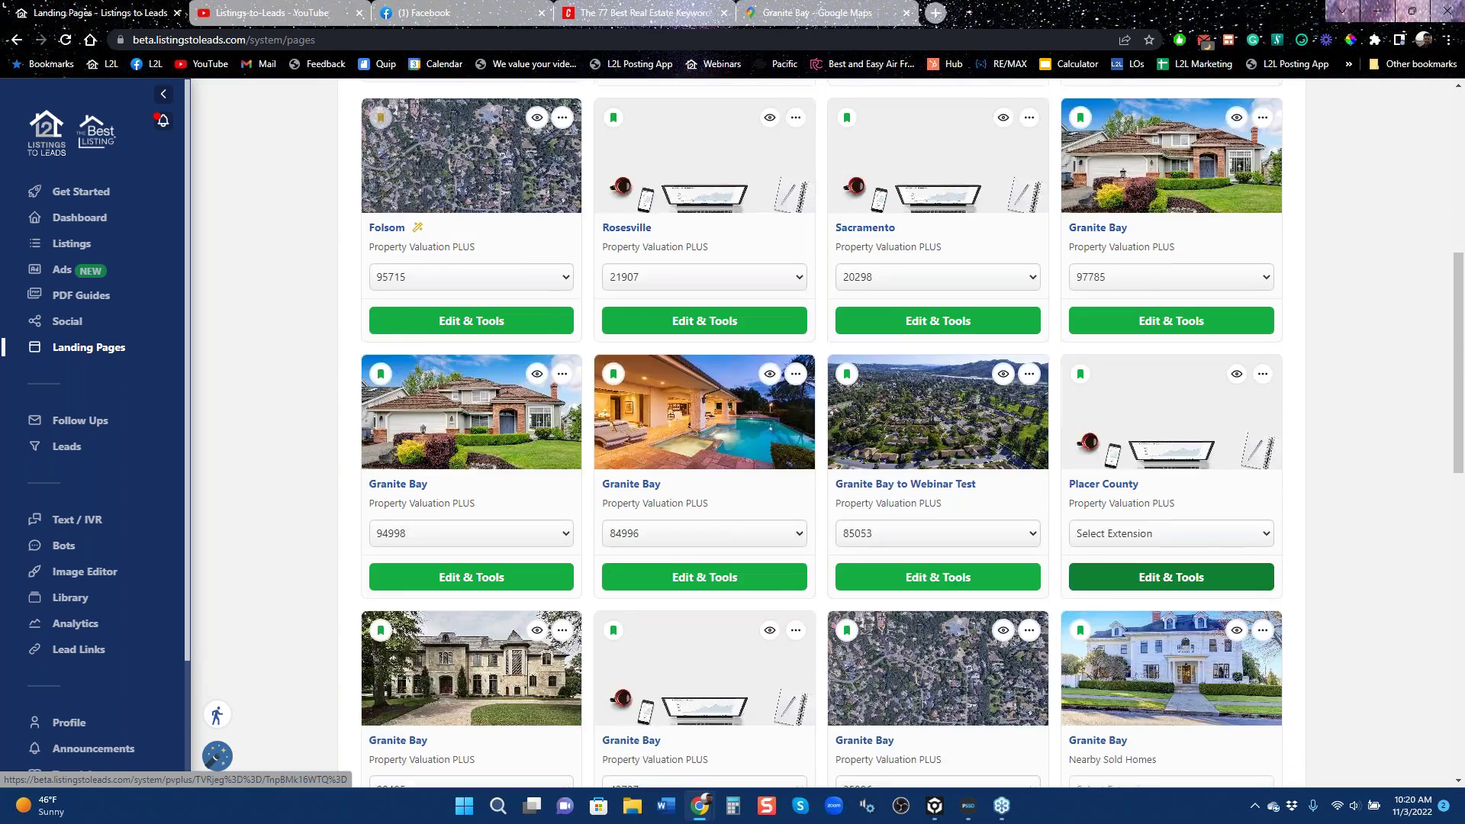
scroll(1322, 664, up, 12)
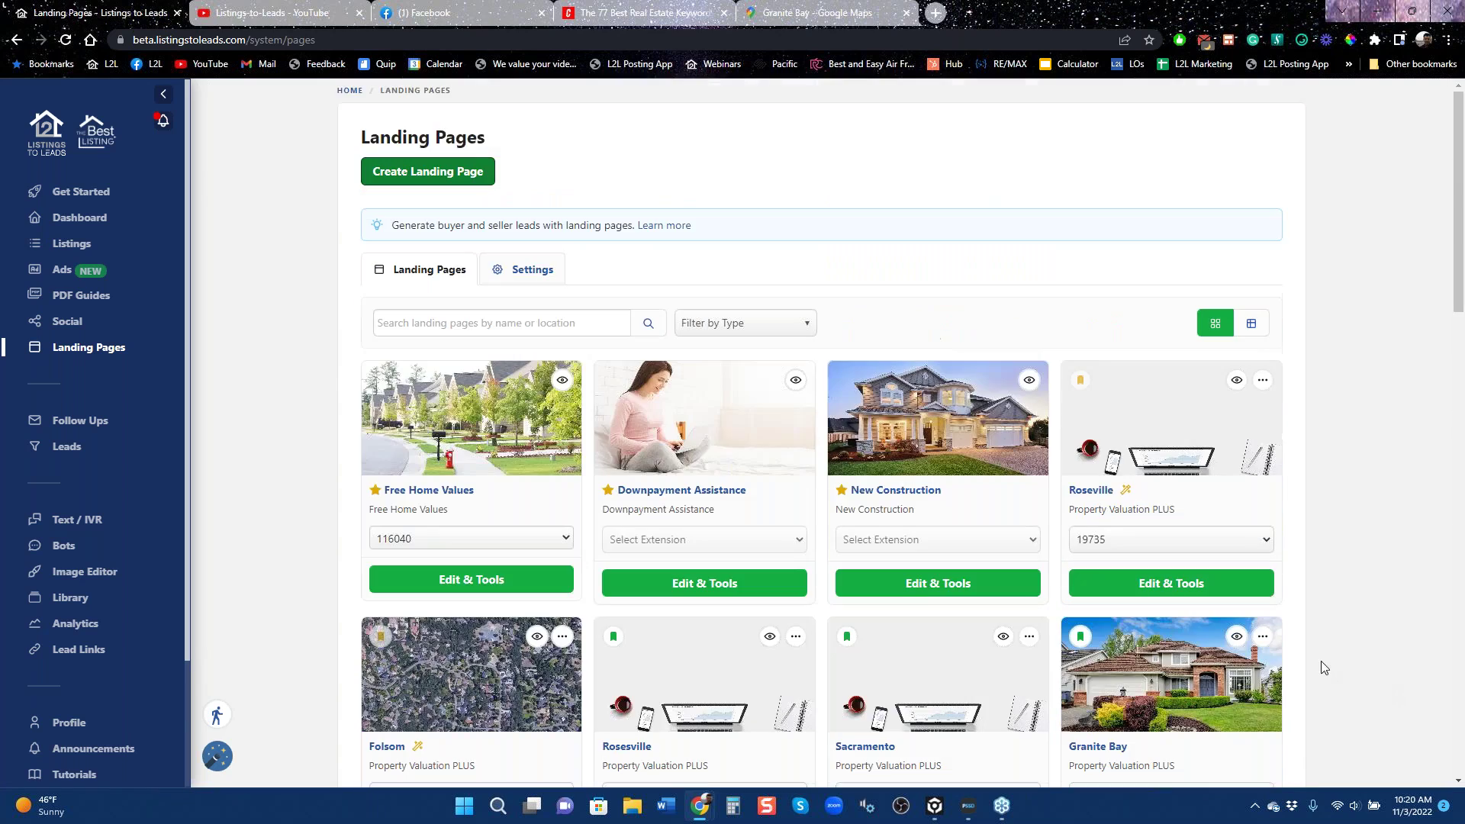
click(64, 277)
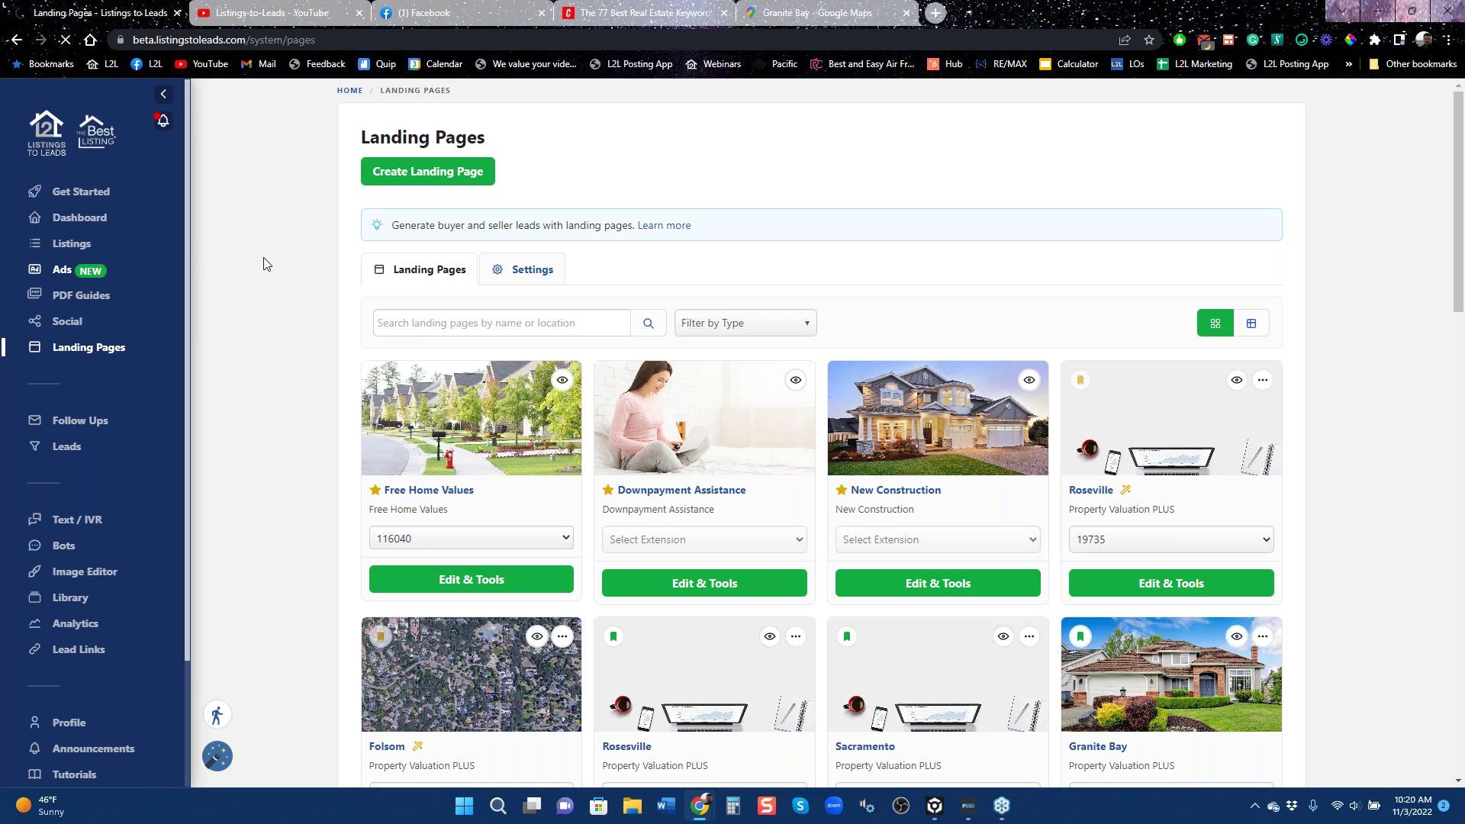
Open Create PDF Guide Ad and filter the guides to Seller PDF Guides.
click(473, 174)
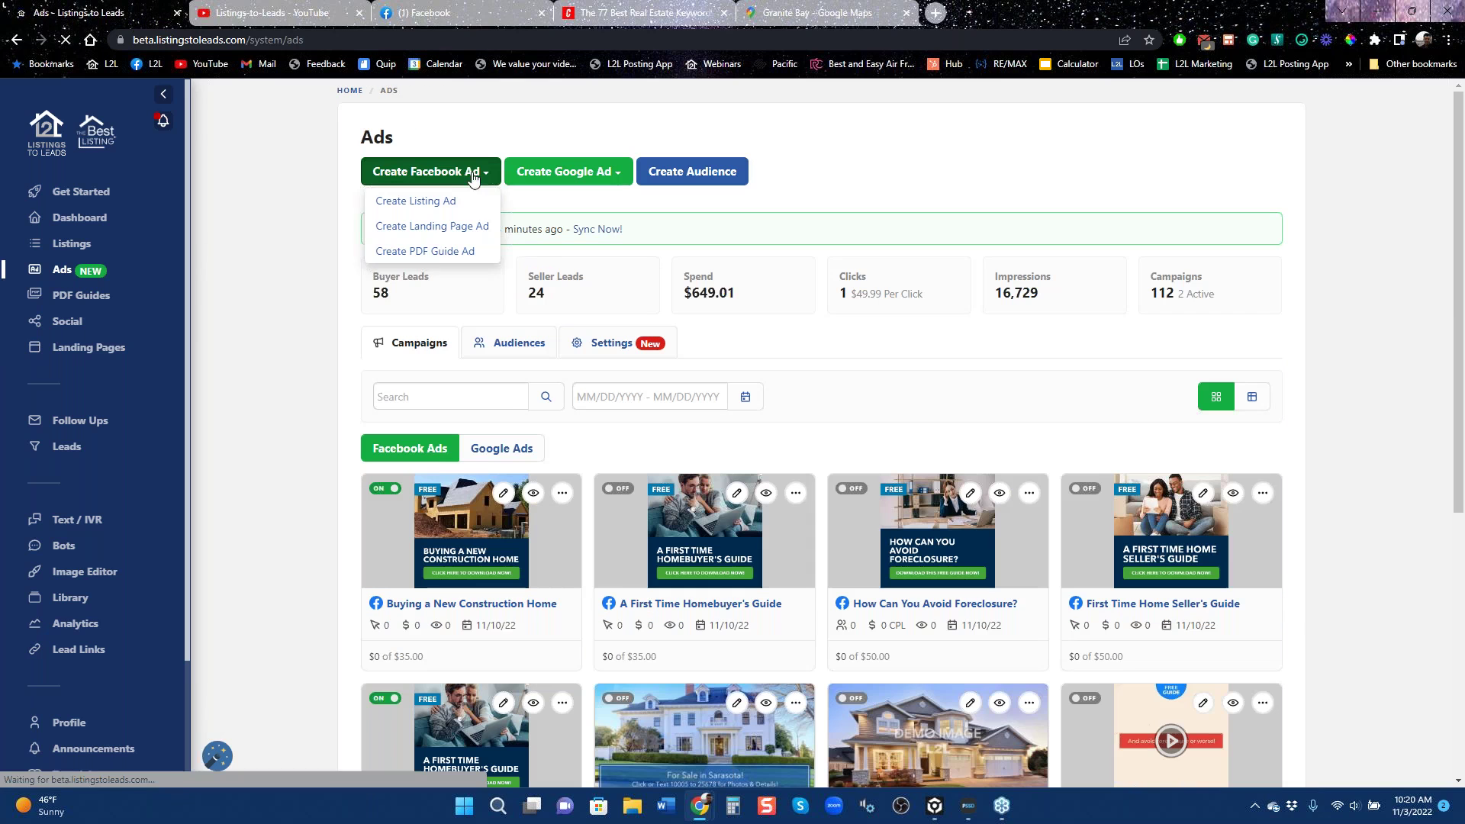
click(438, 253)
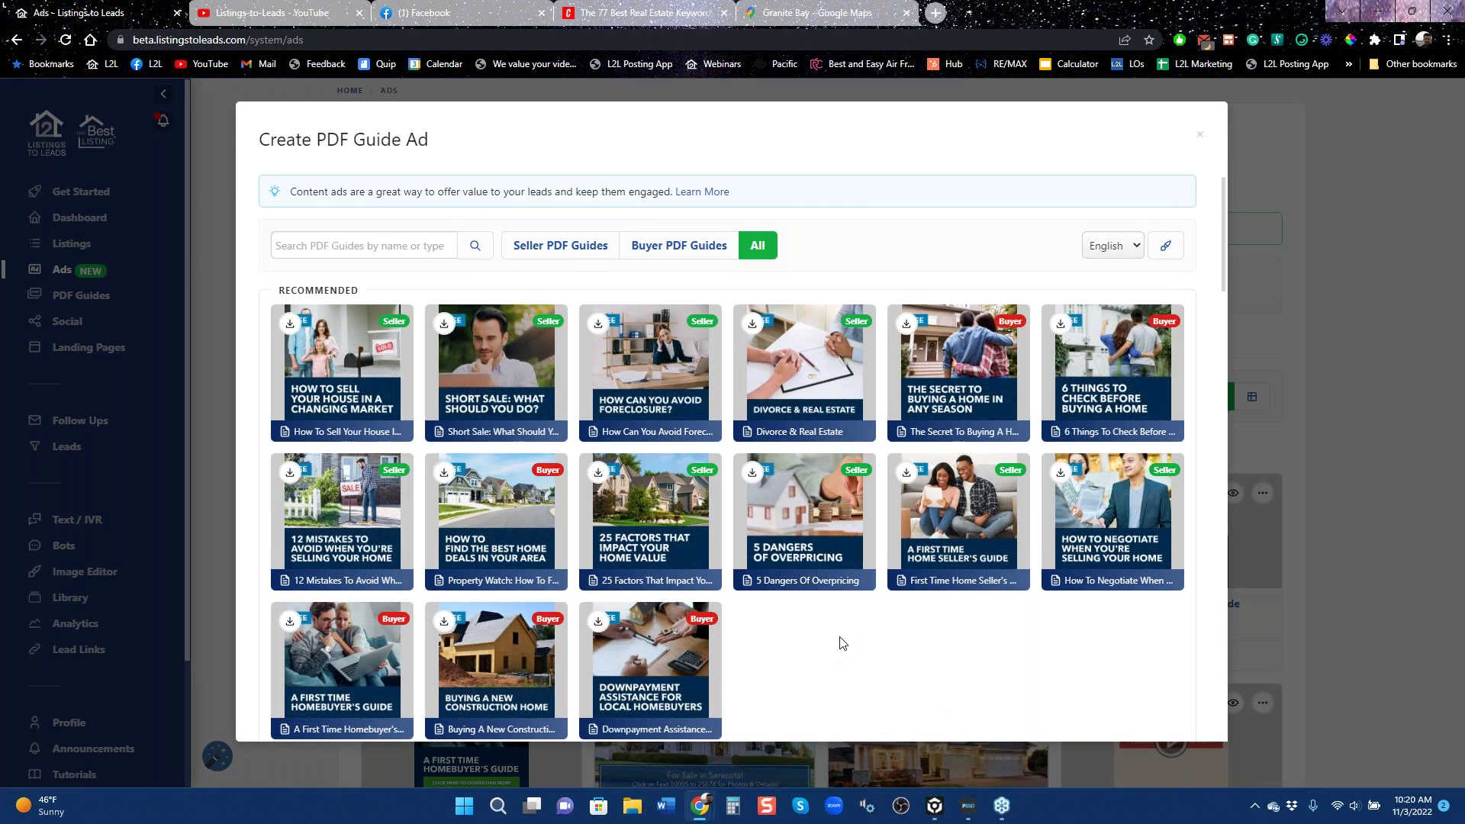
click(663, 245)
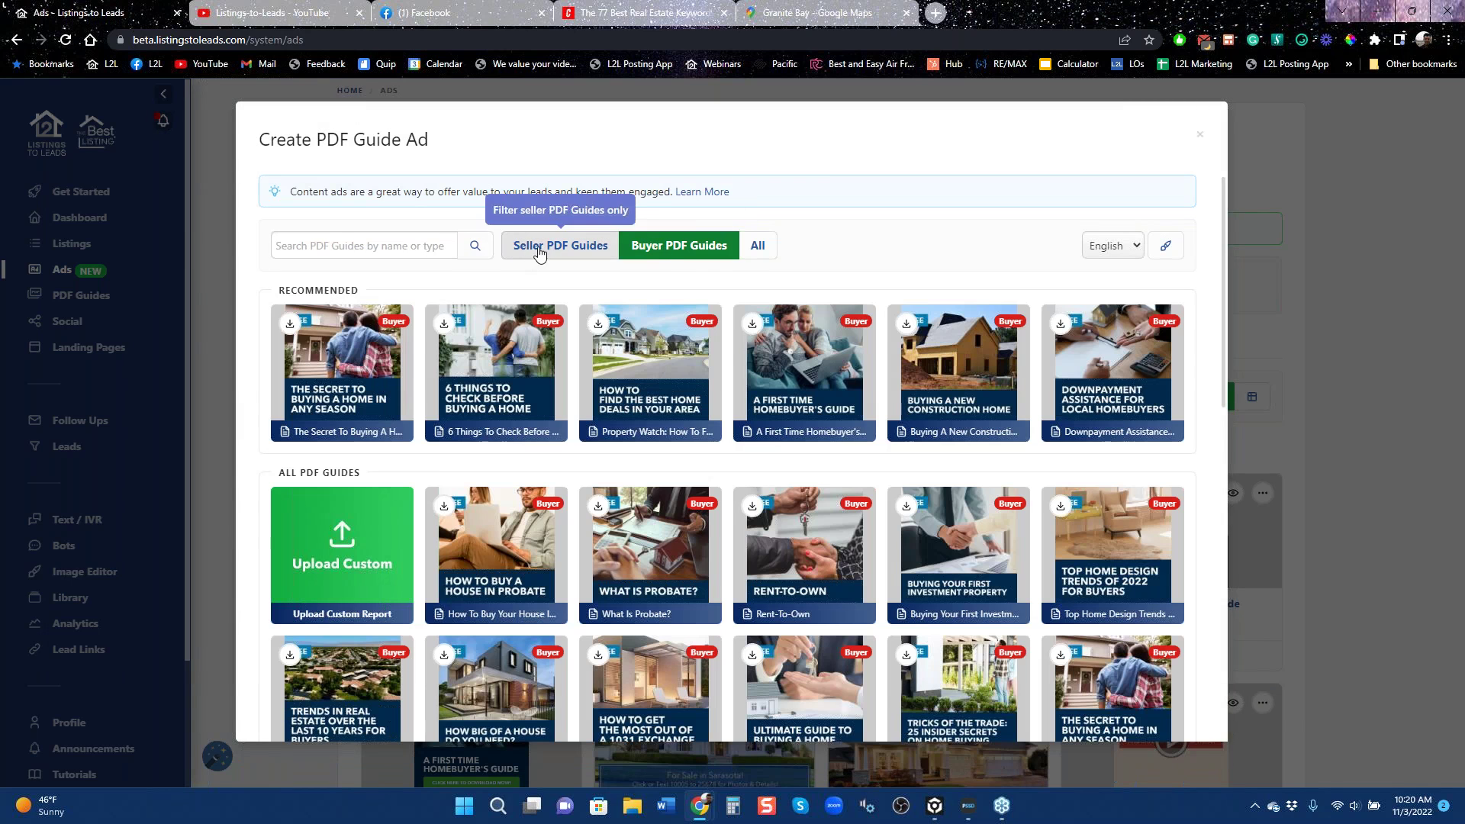
click(541, 248)
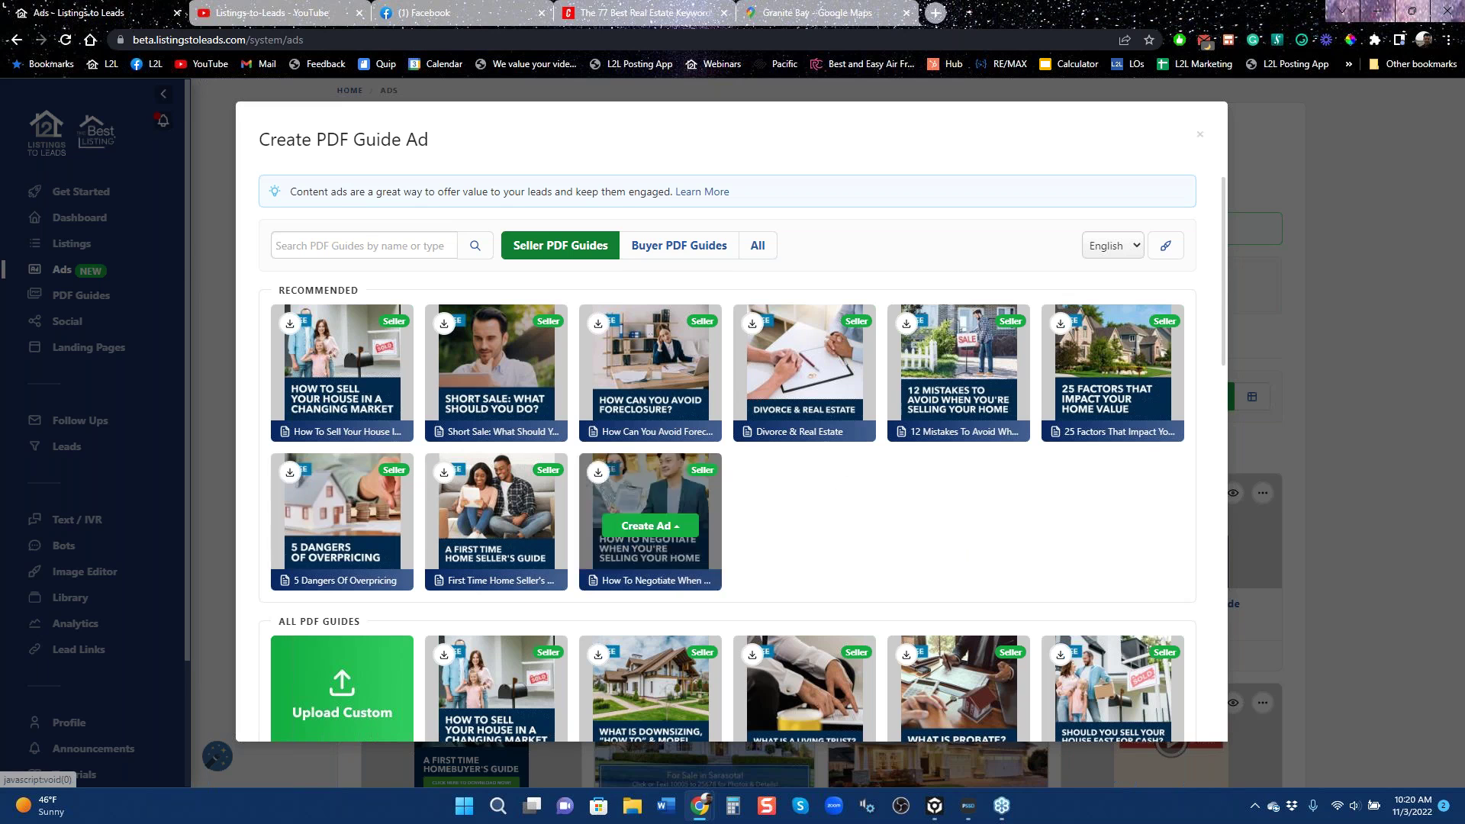
scroll(965, 535, down, 3)
scroll(870, 338, up, 3)
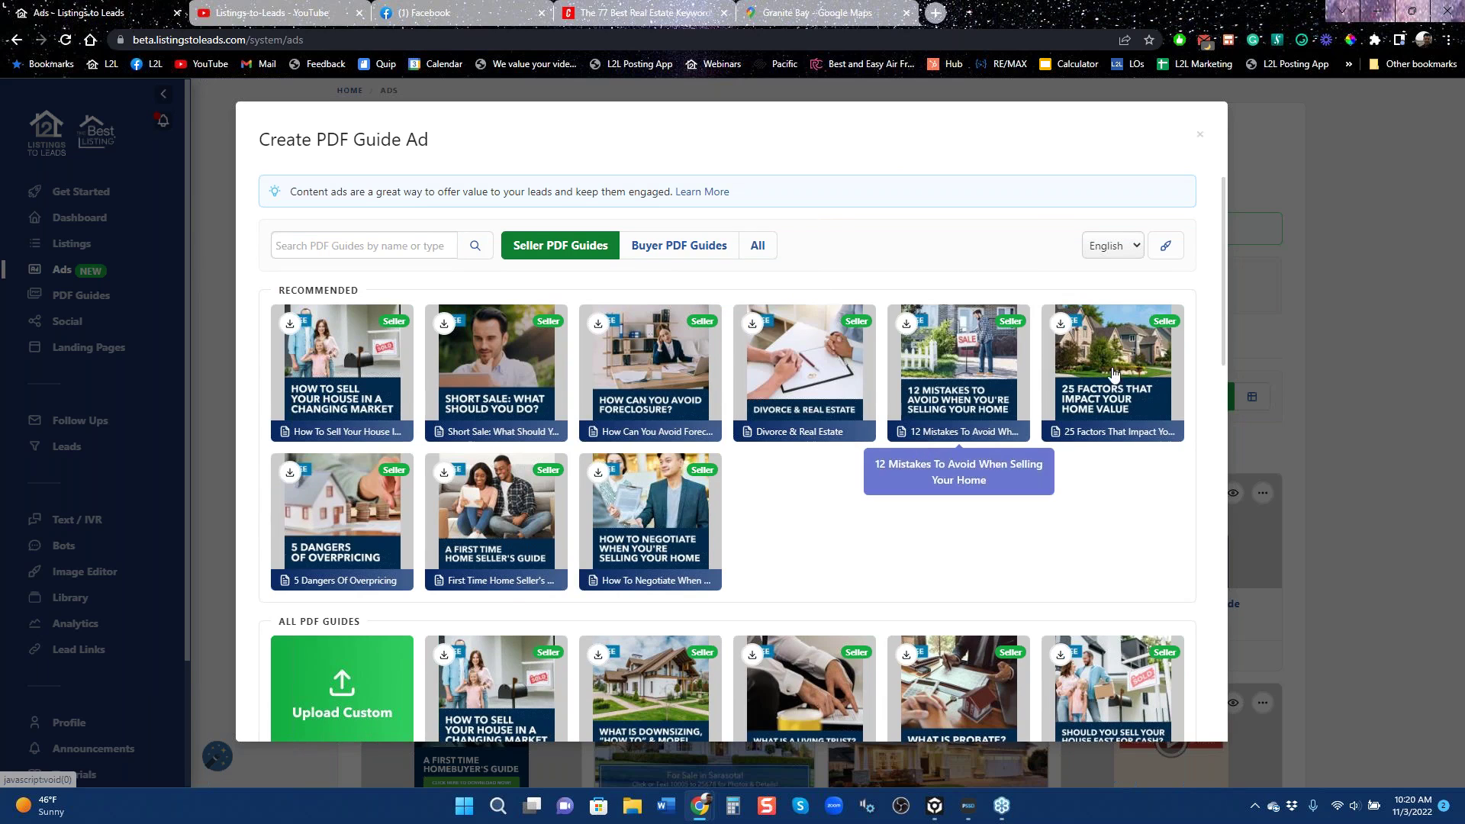
Glance at the theme settings, then choose the 5 Dangers Of Overpricing guide.
click(1165, 255)
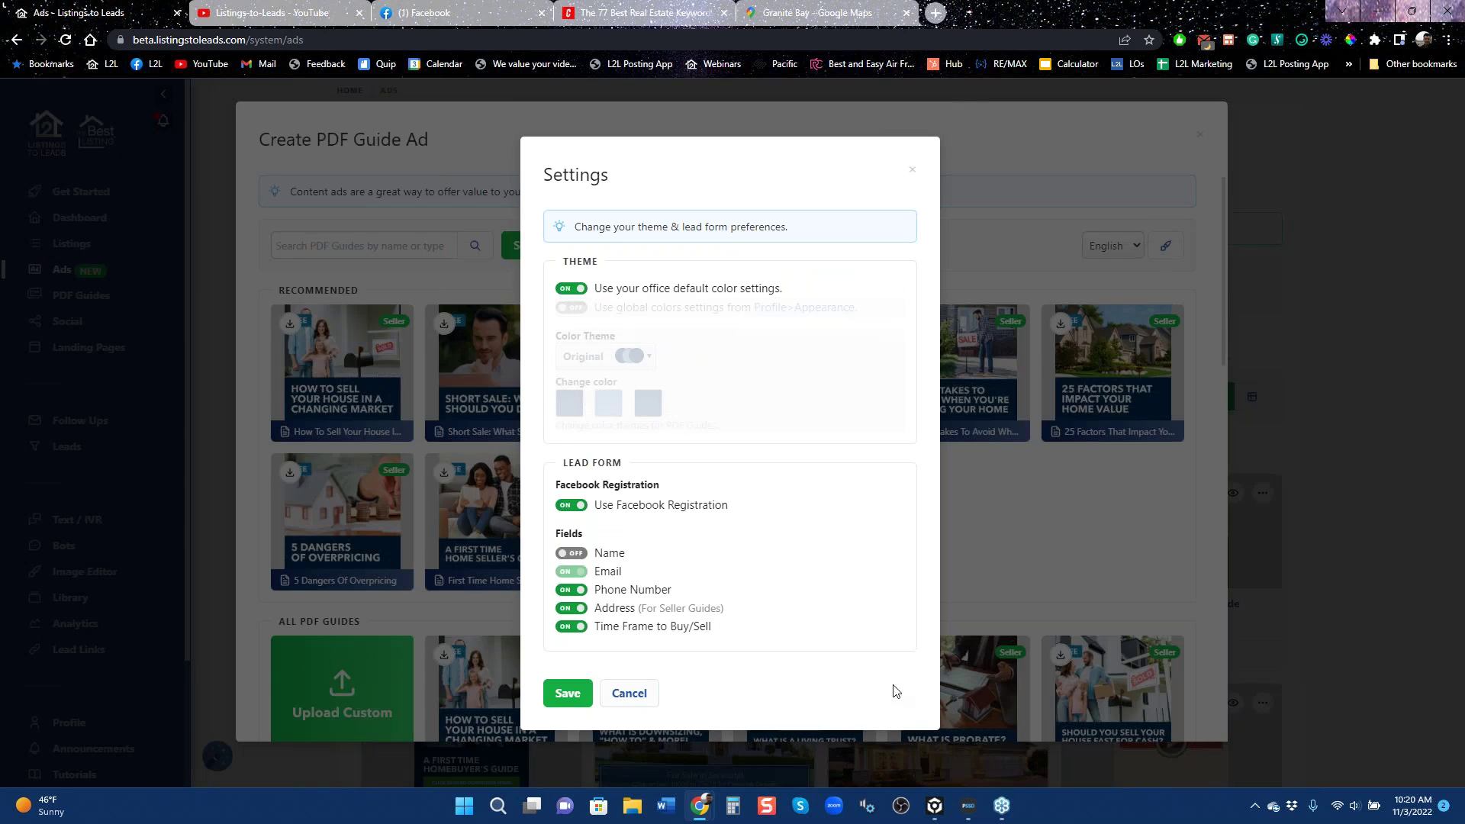
click(913, 171)
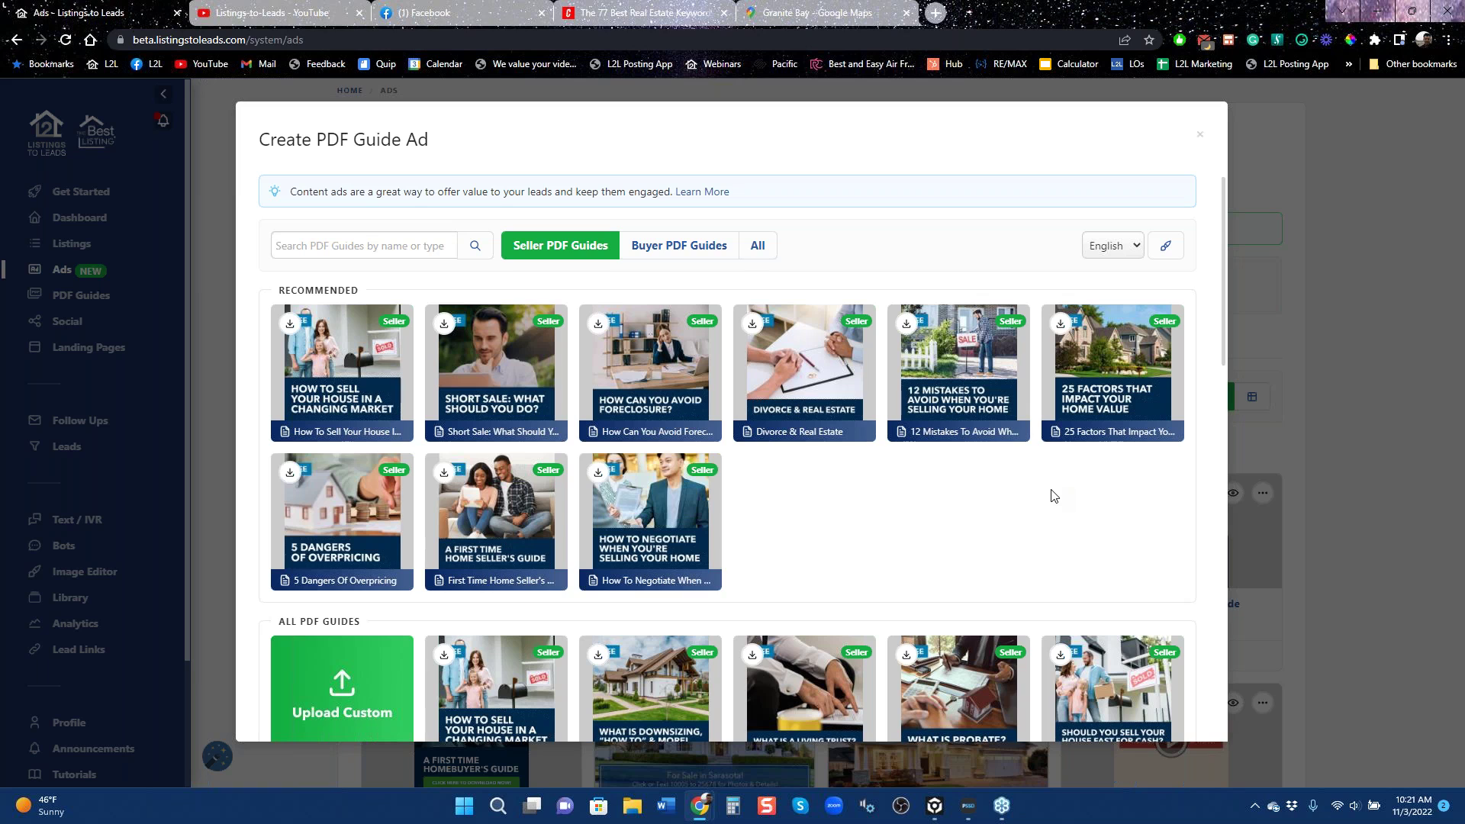
mouse_move(357, 539)
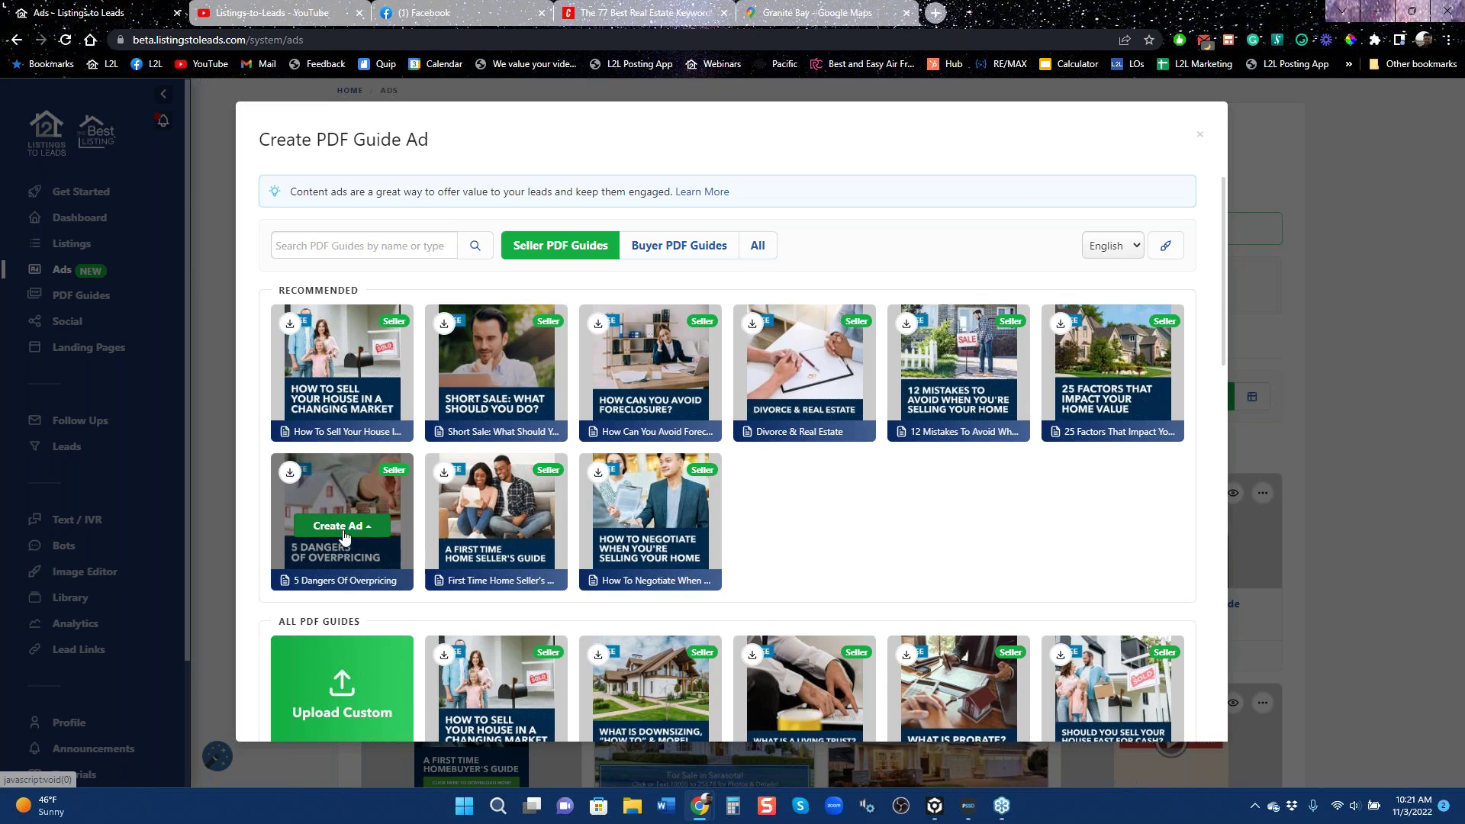
click(342, 526)
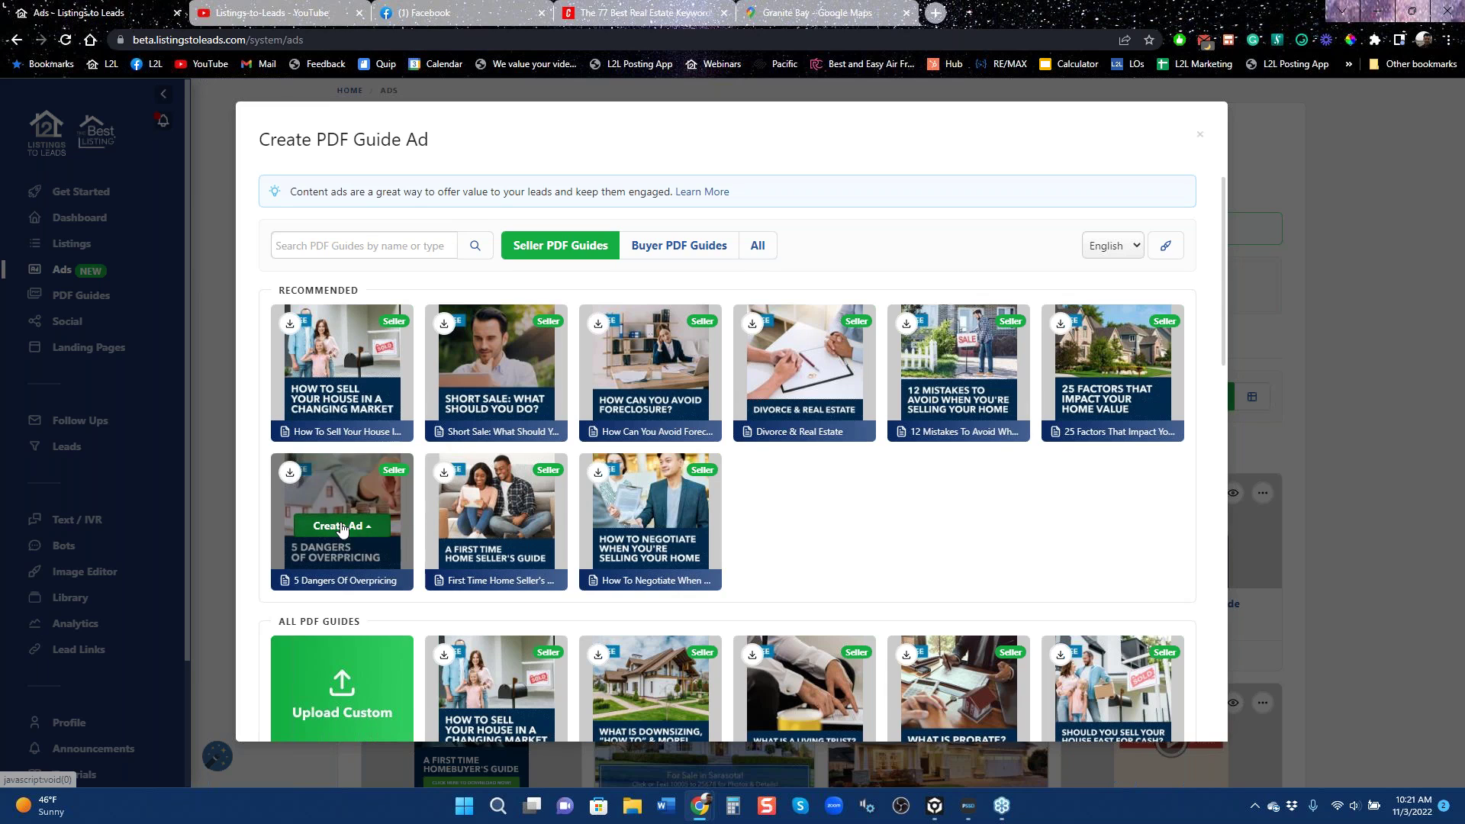
Make the 5 Dangers Of Overpricing guide a lead ad targeting Granite Bay, California.
click(339, 411)
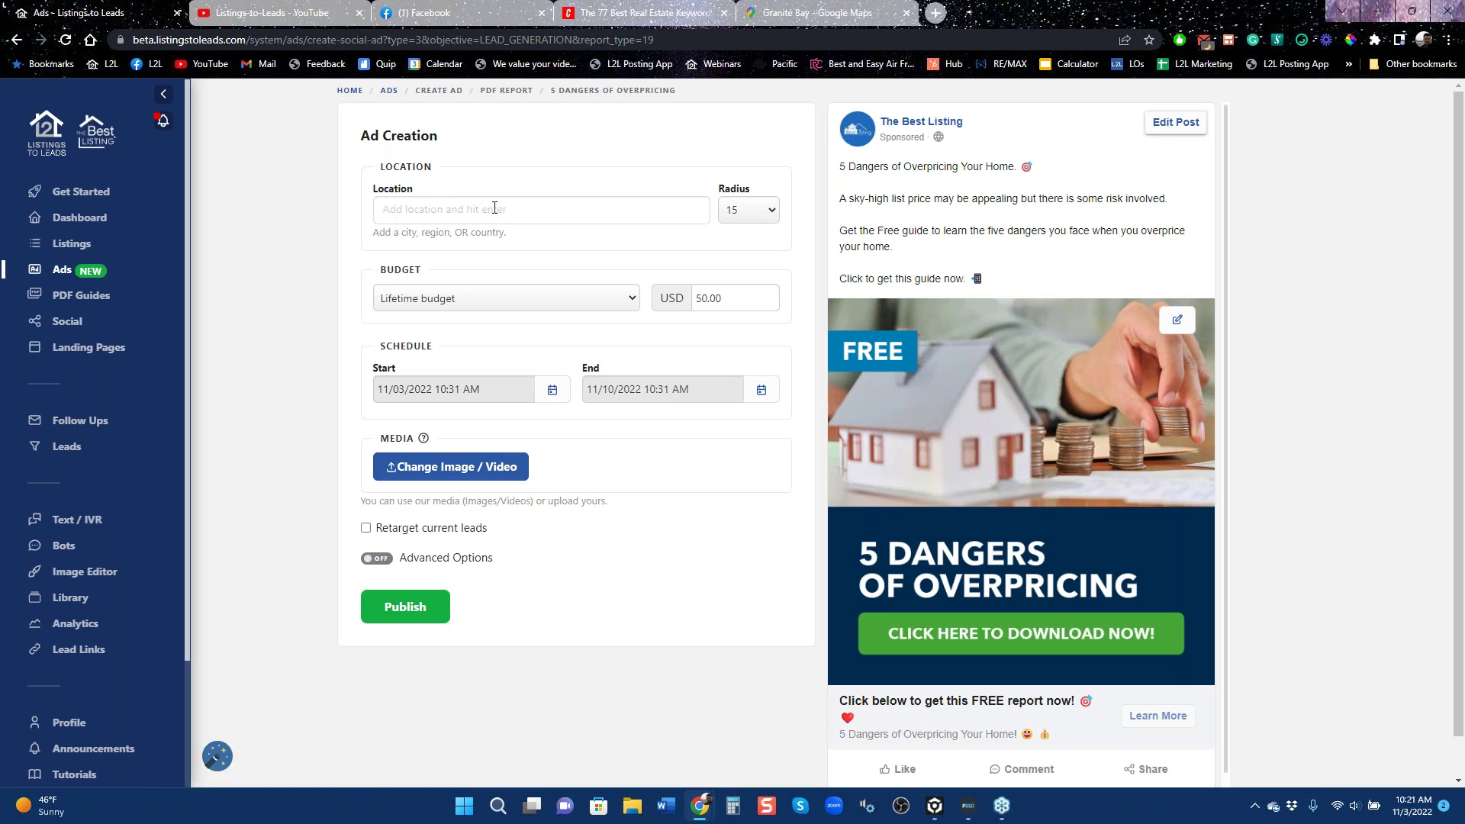
text(granite ba)
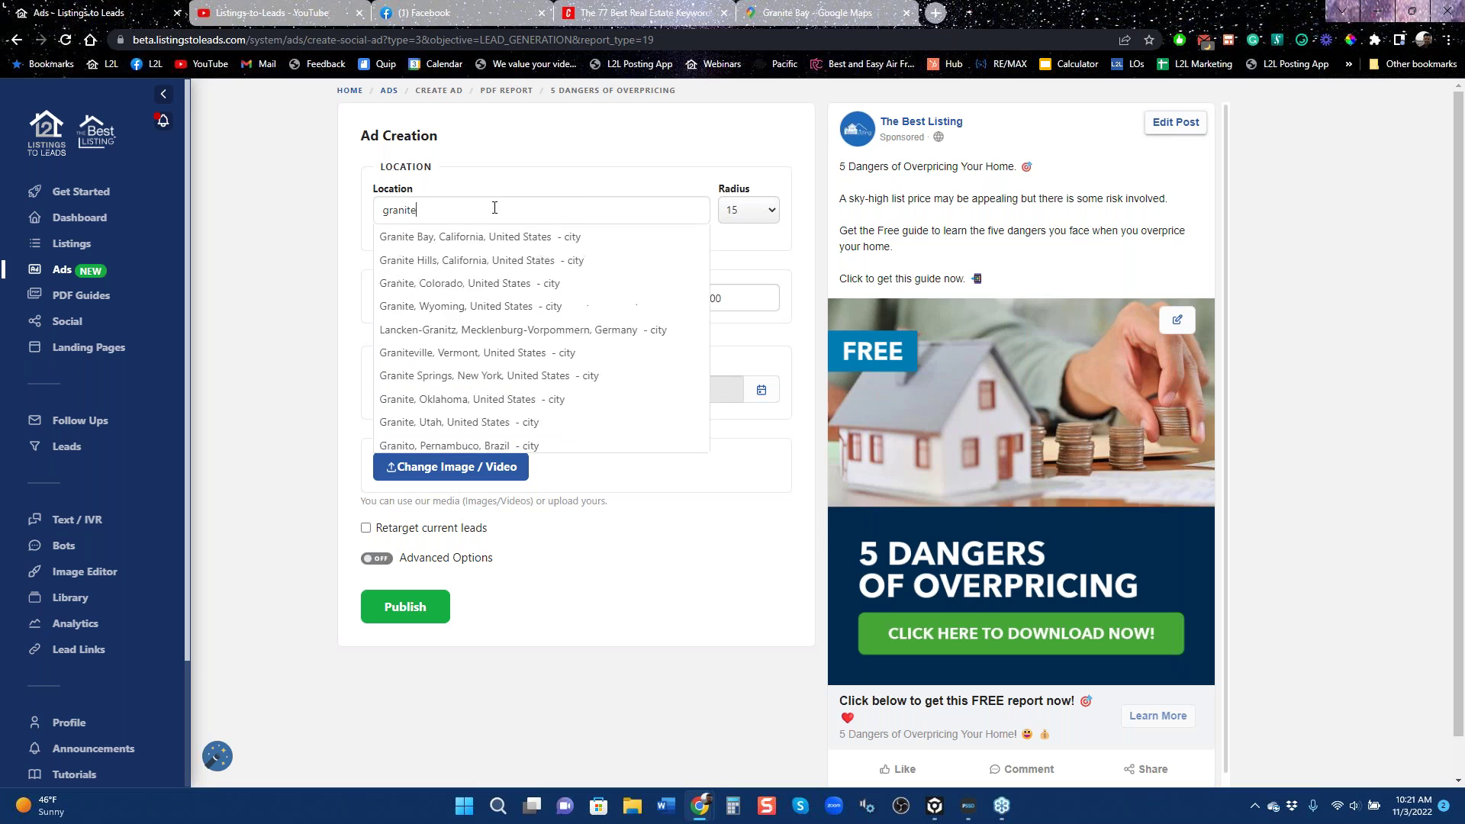
key(Down)
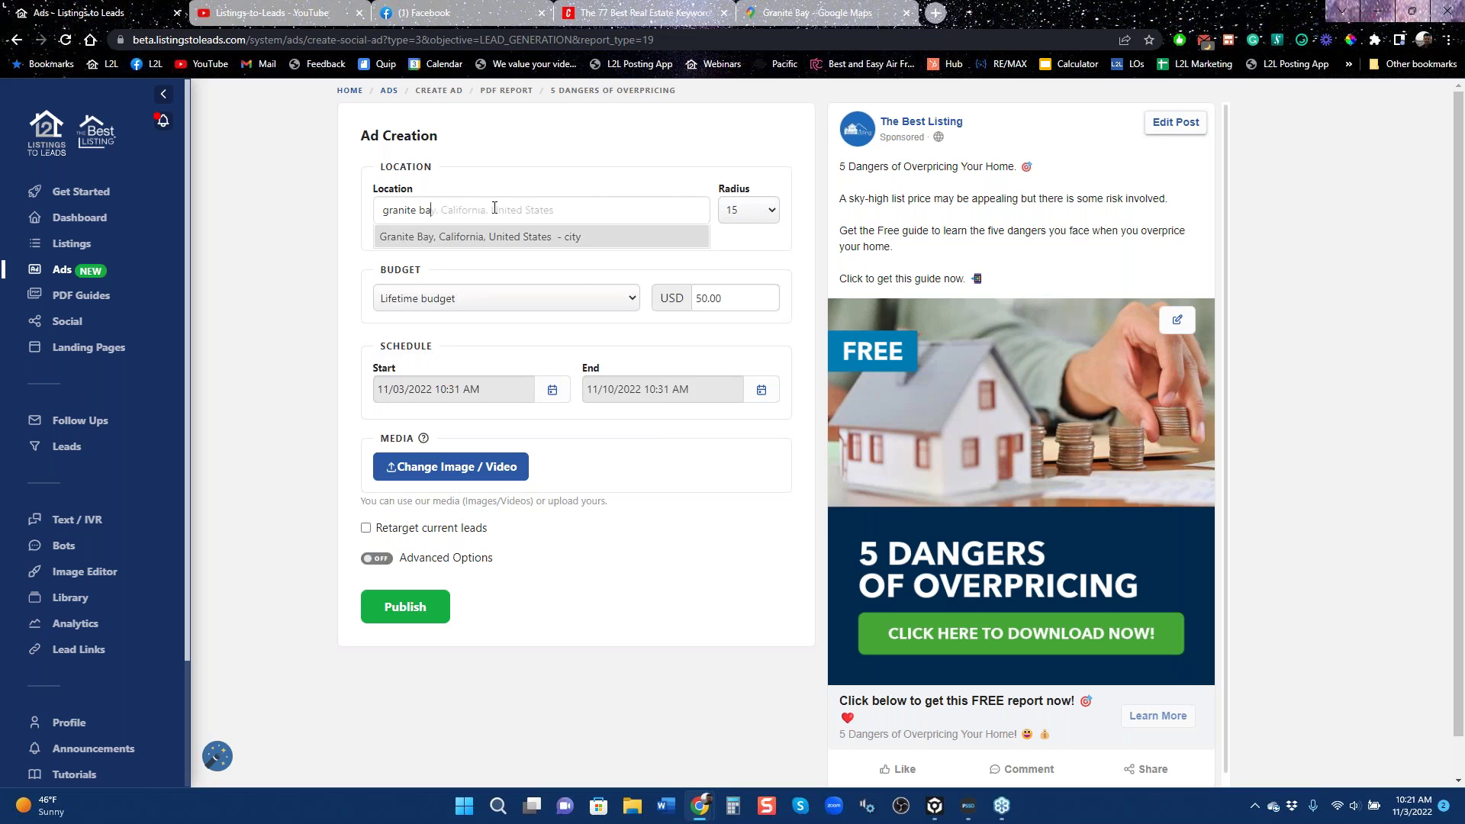
key(Return)
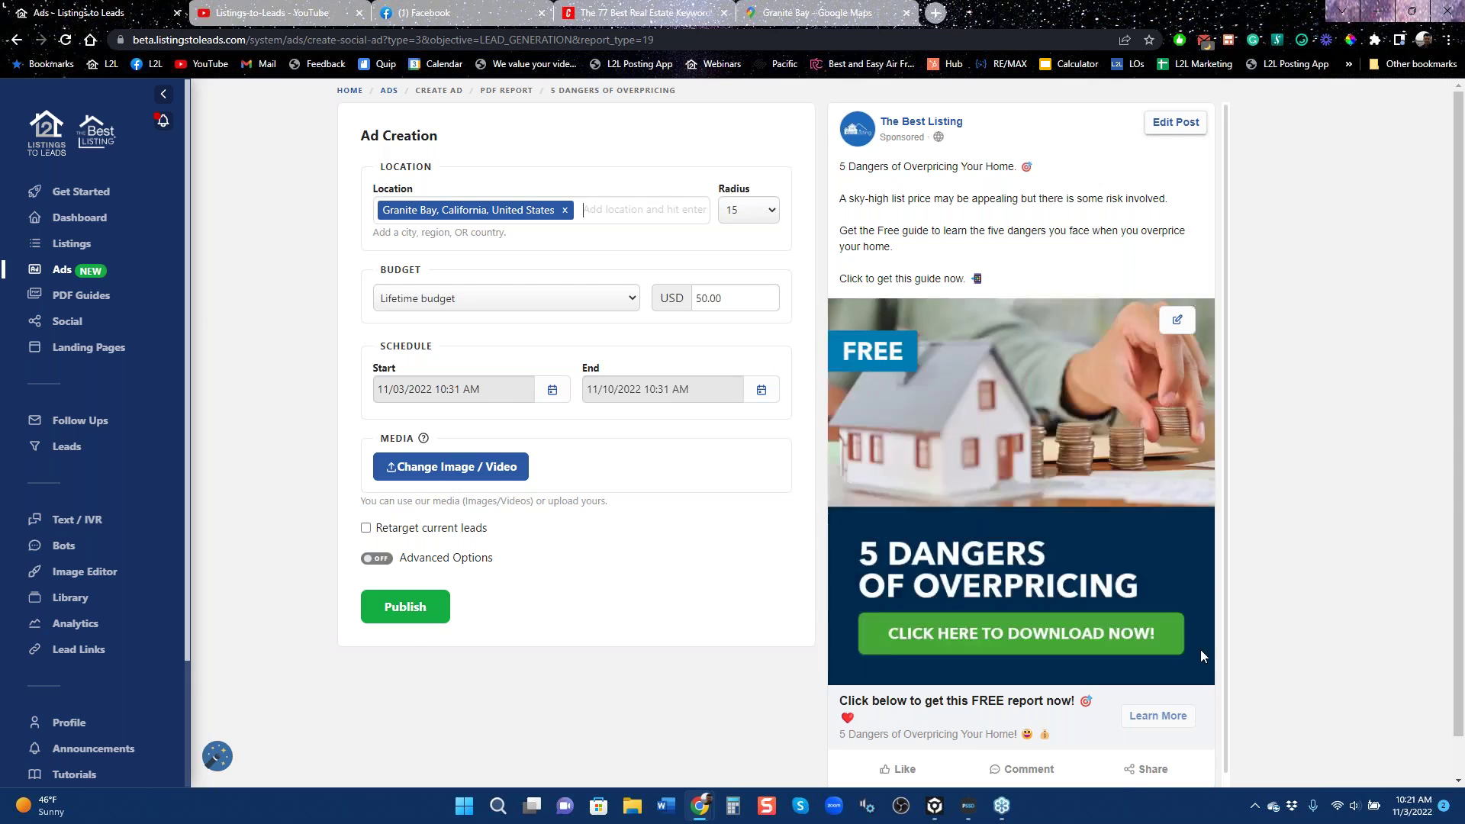
scroll(1083, 603, down, 1)
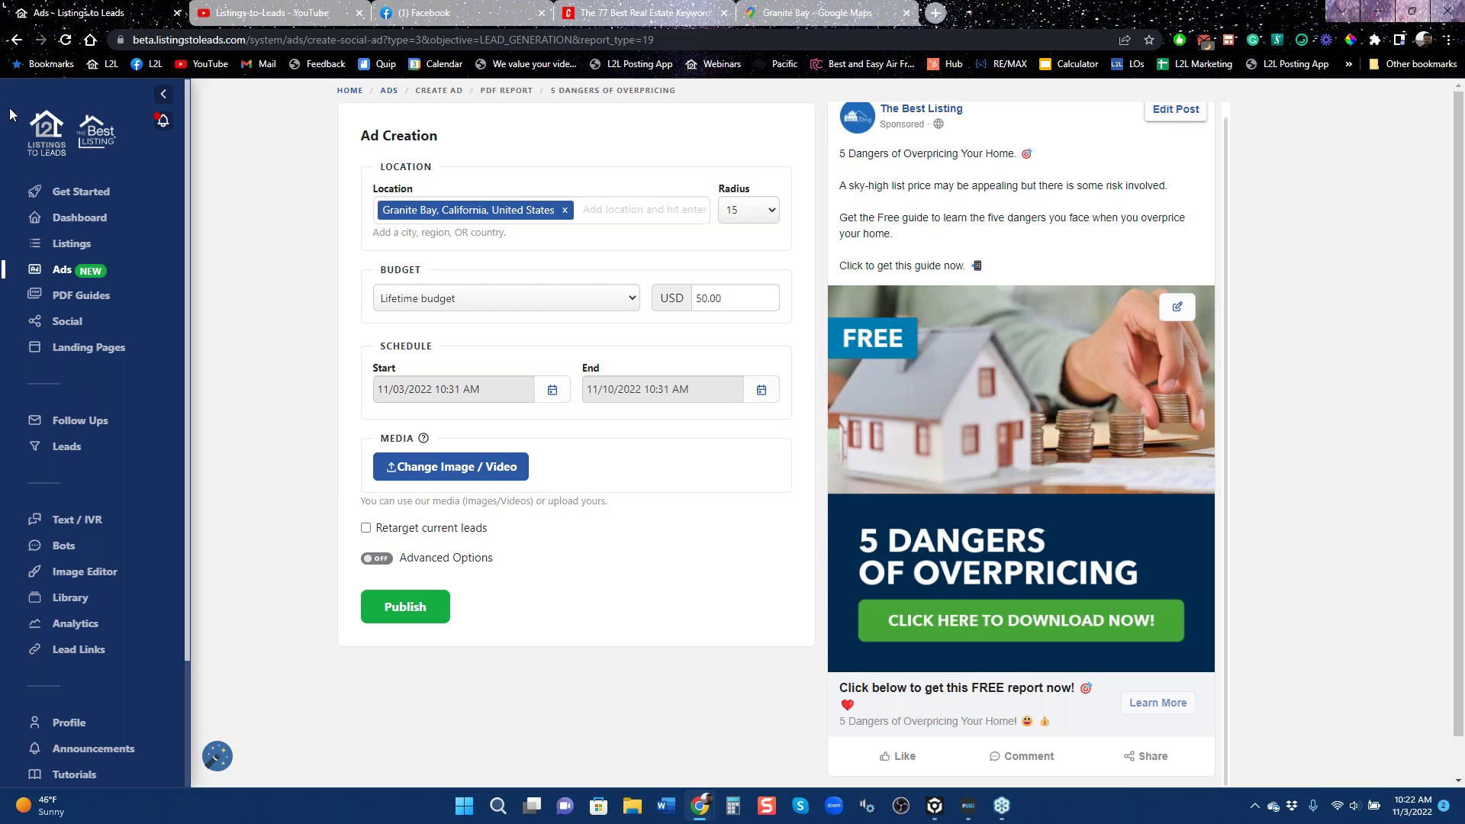
Return to the Ads overview, check the Google ad options, and reopen the Facebook ad types.
click(16, 39)
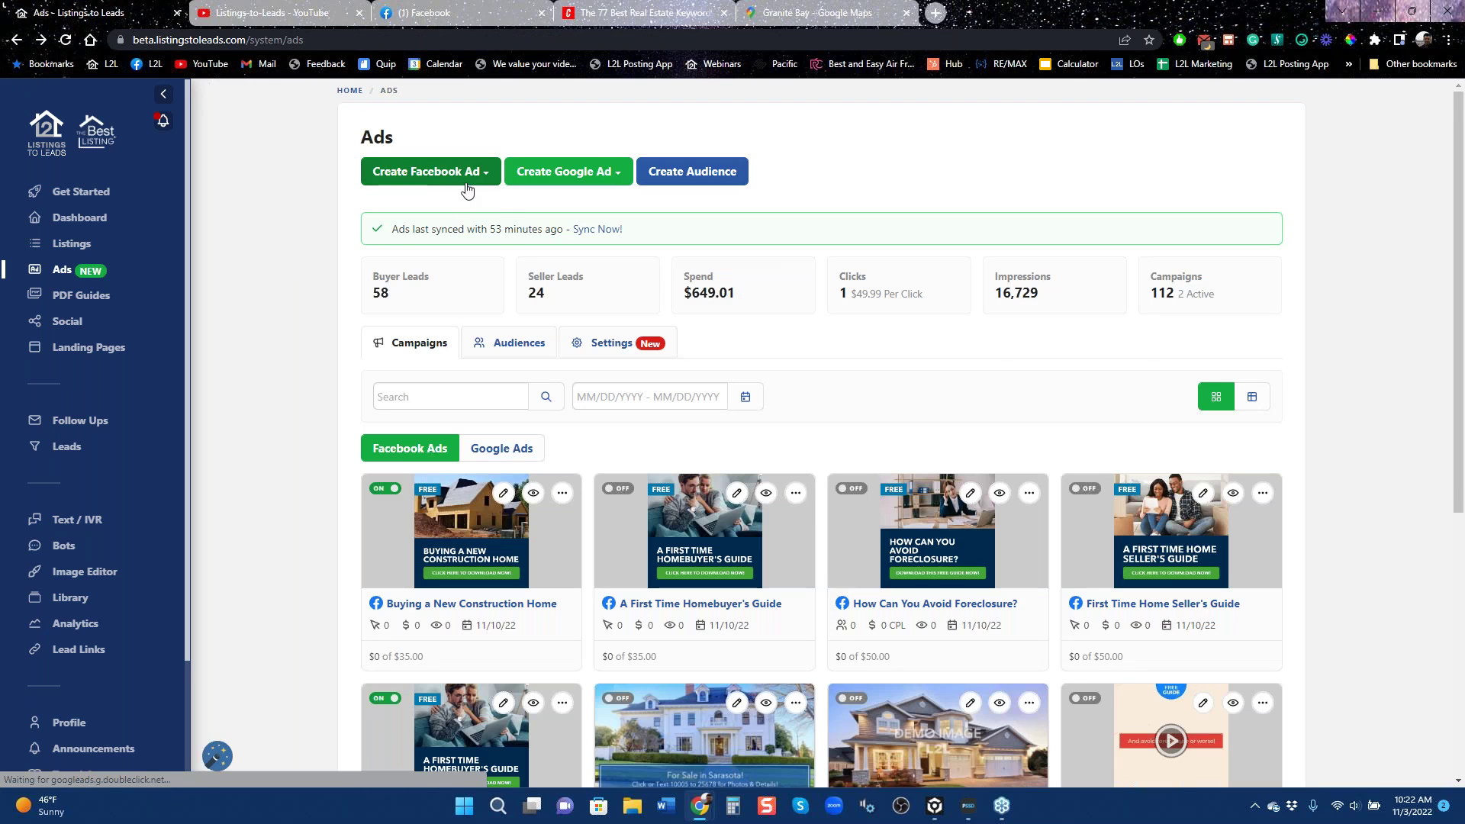
click(467, 184)
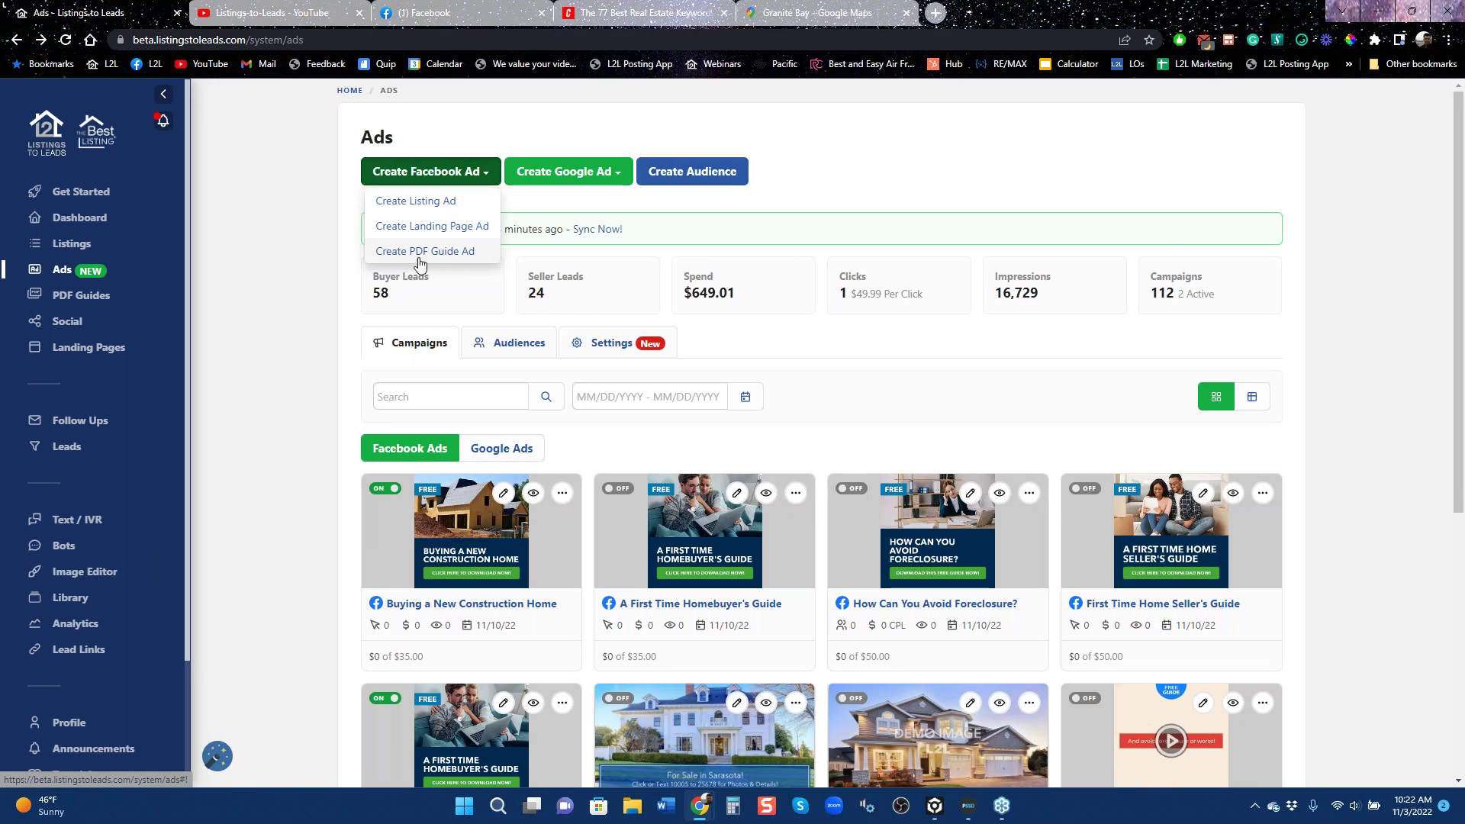
click(611, 175)
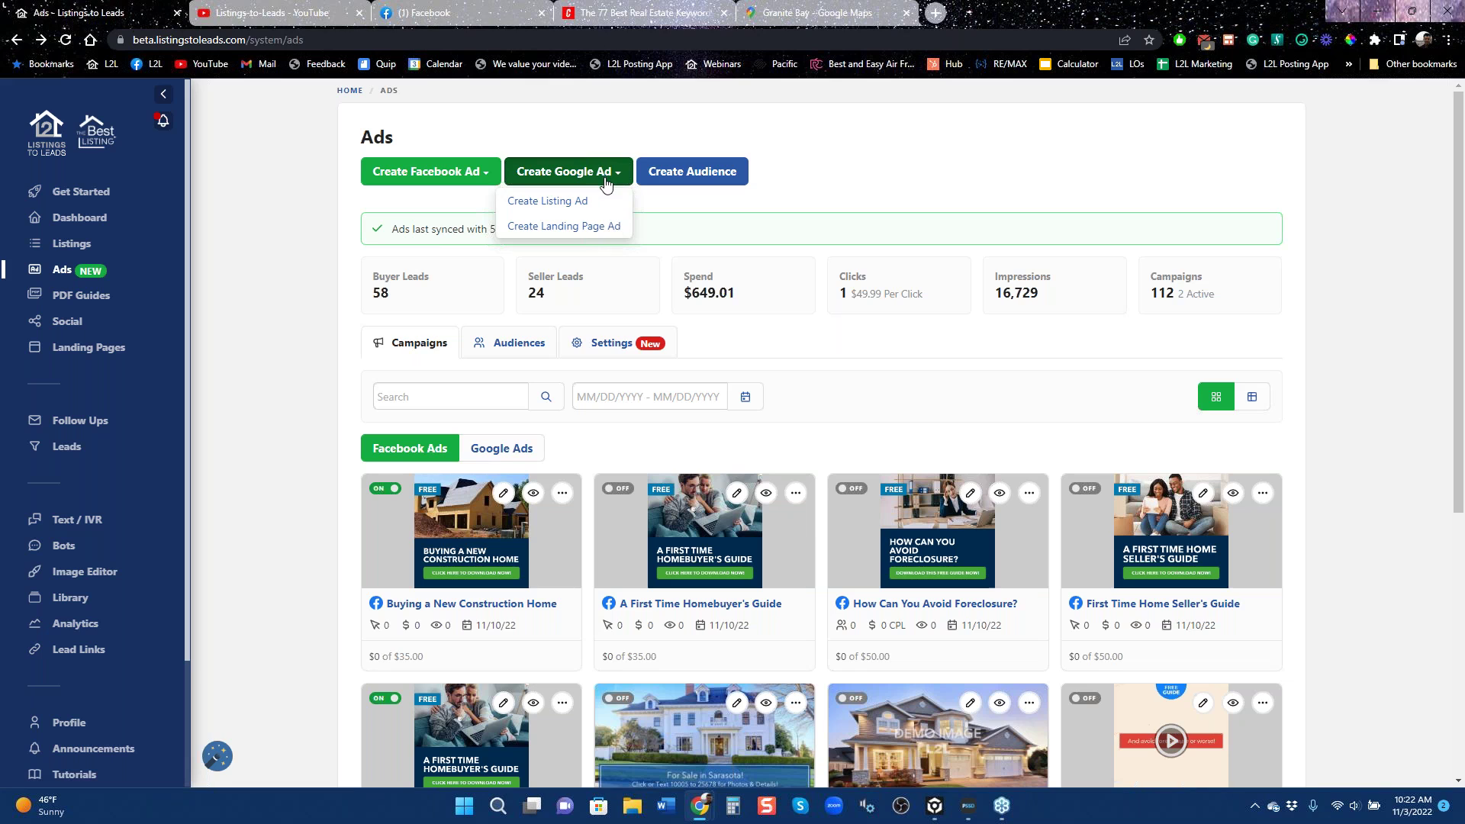
click(601, 133)
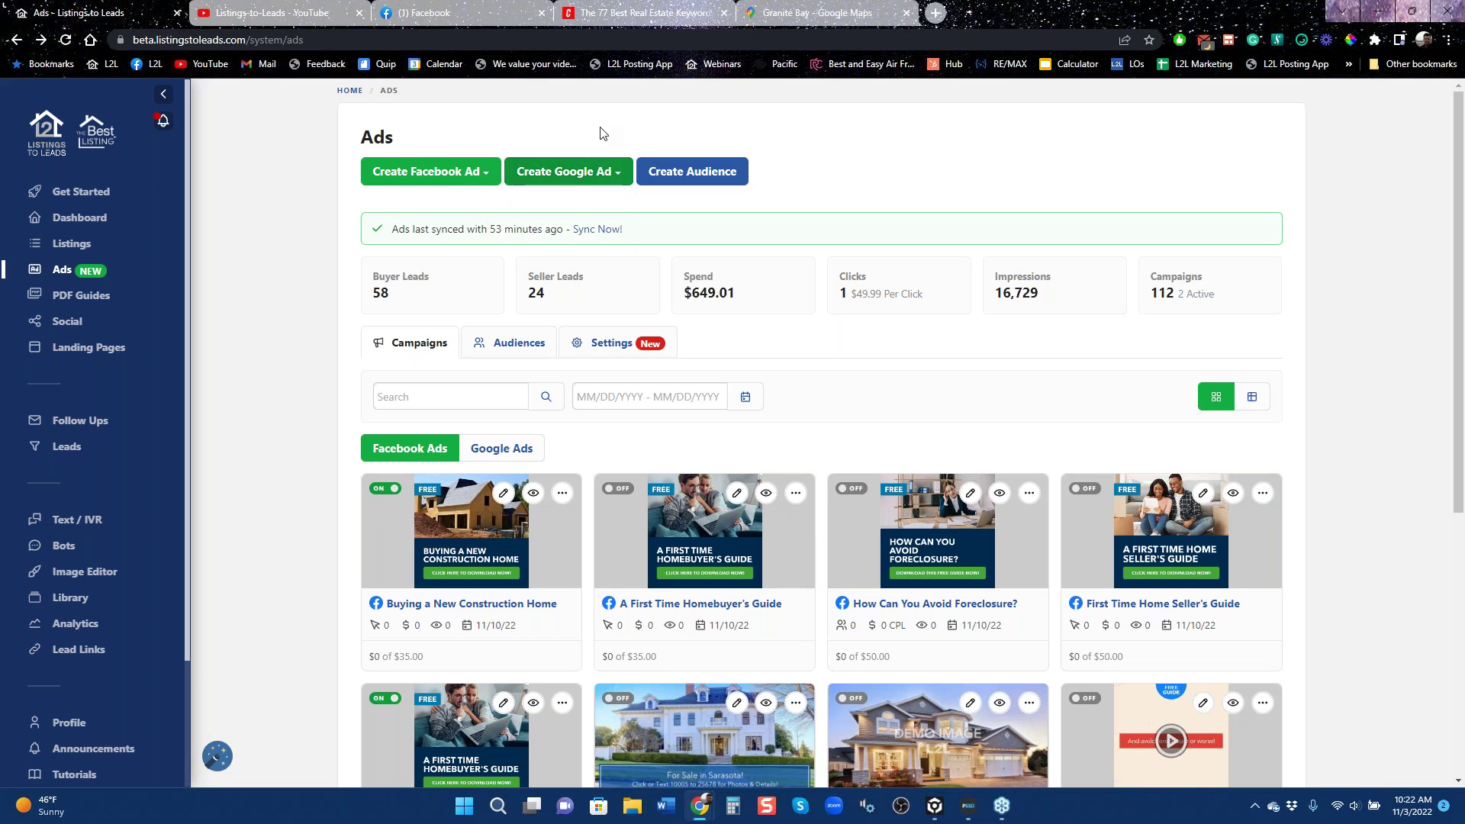
click(464, 173)
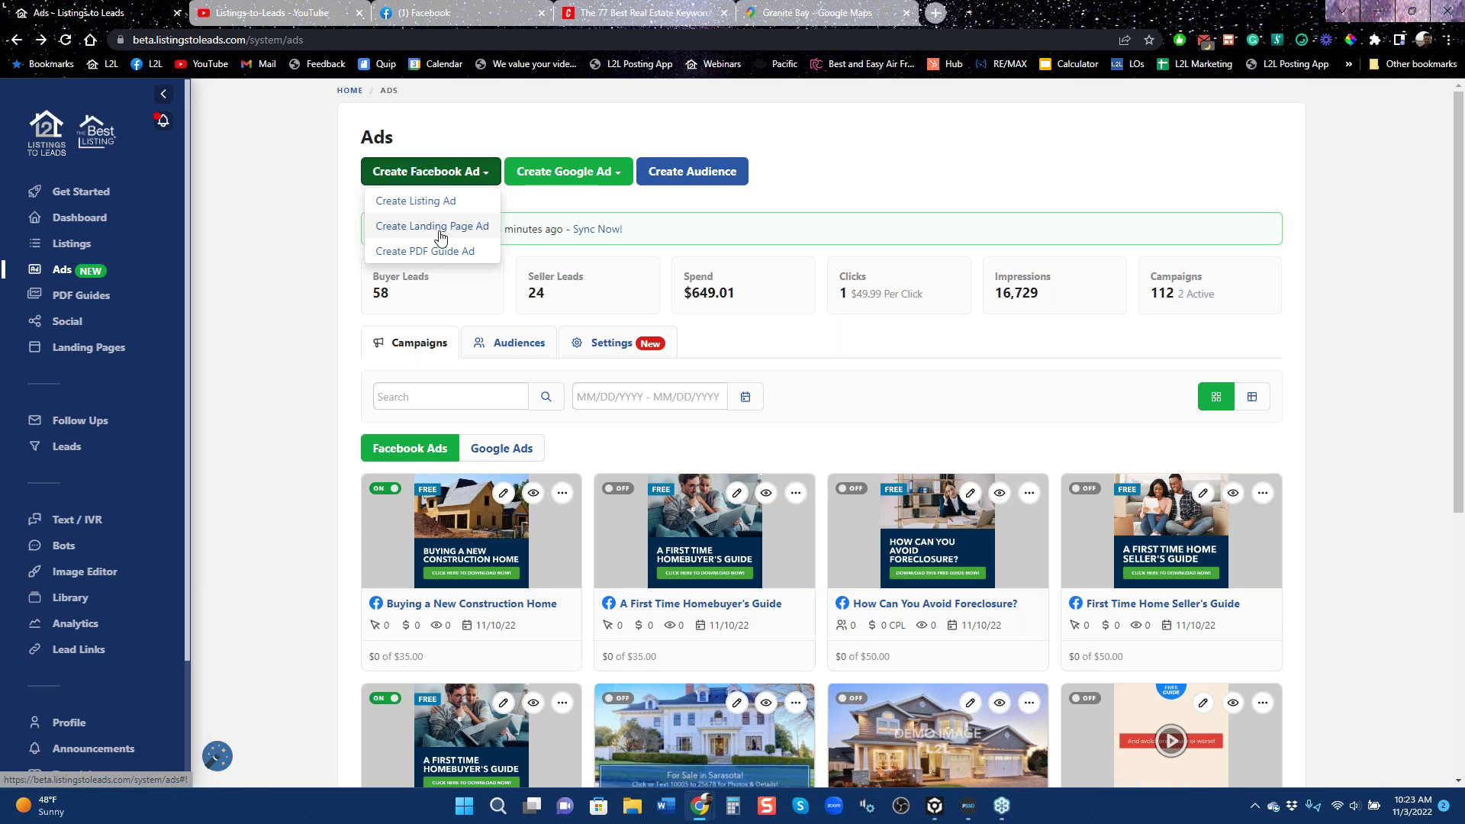
click(414, 203)
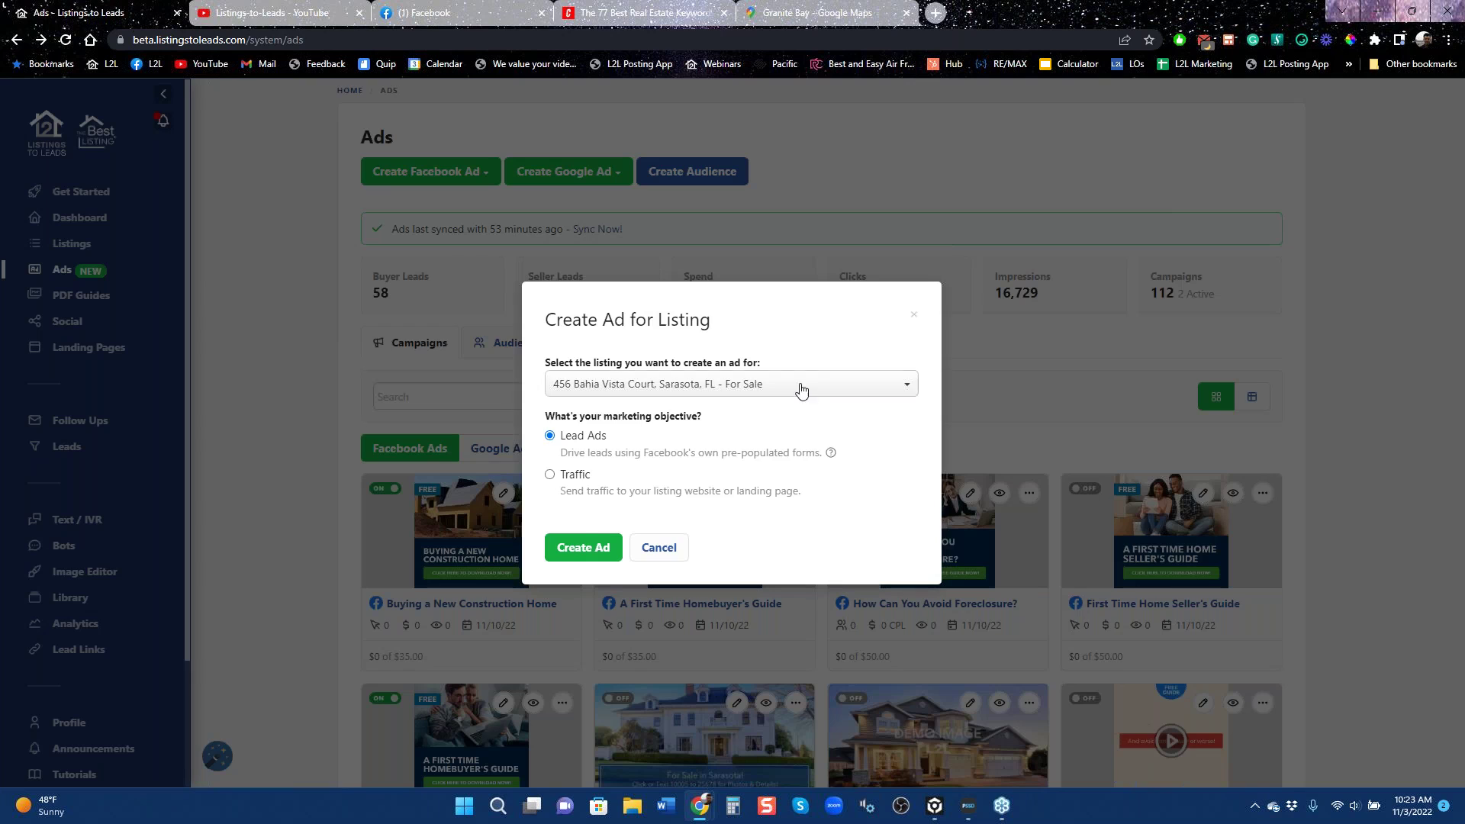
click(802, 386)
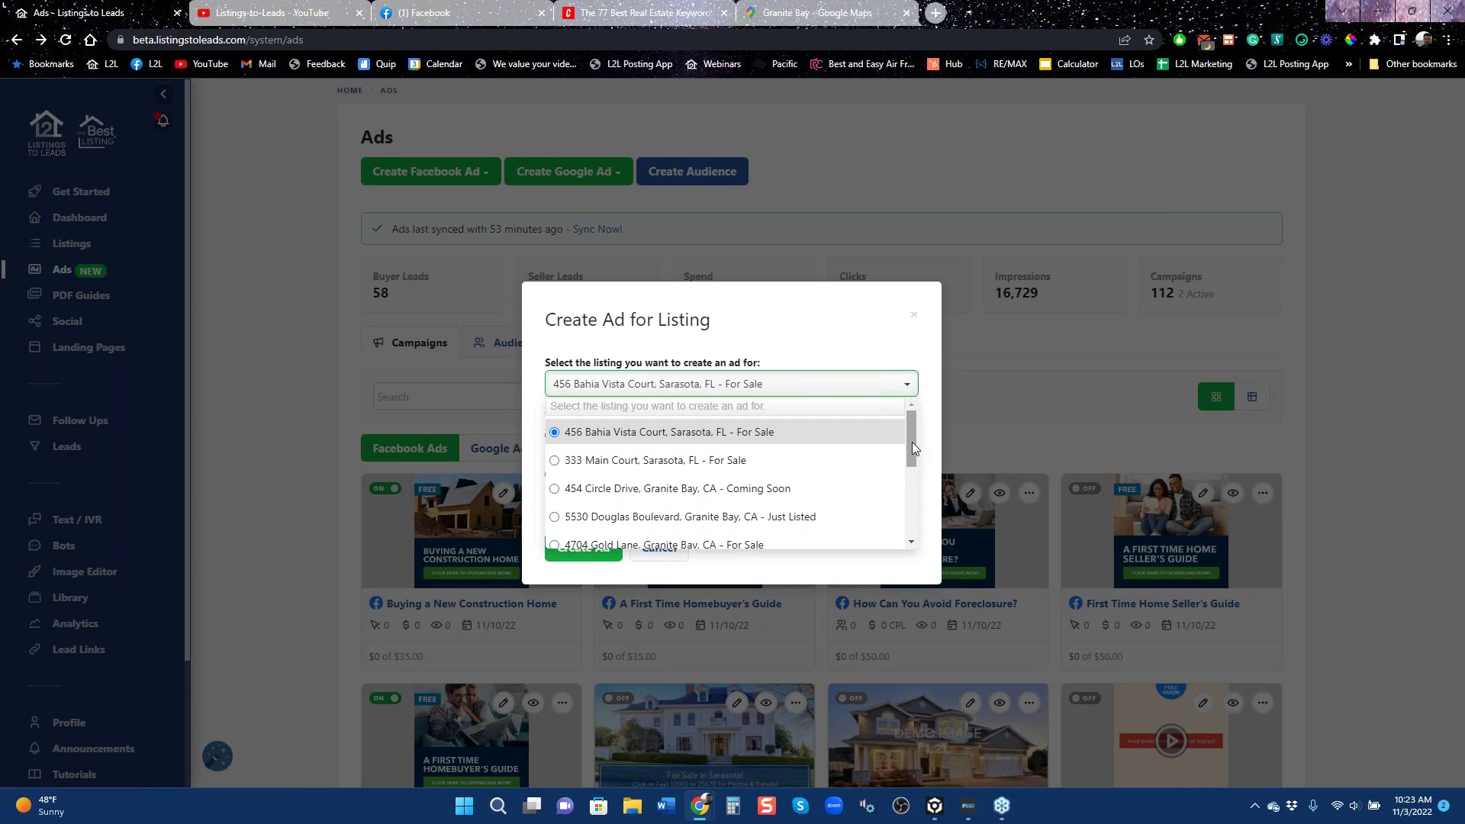
drag(911, 442, 914, 511)
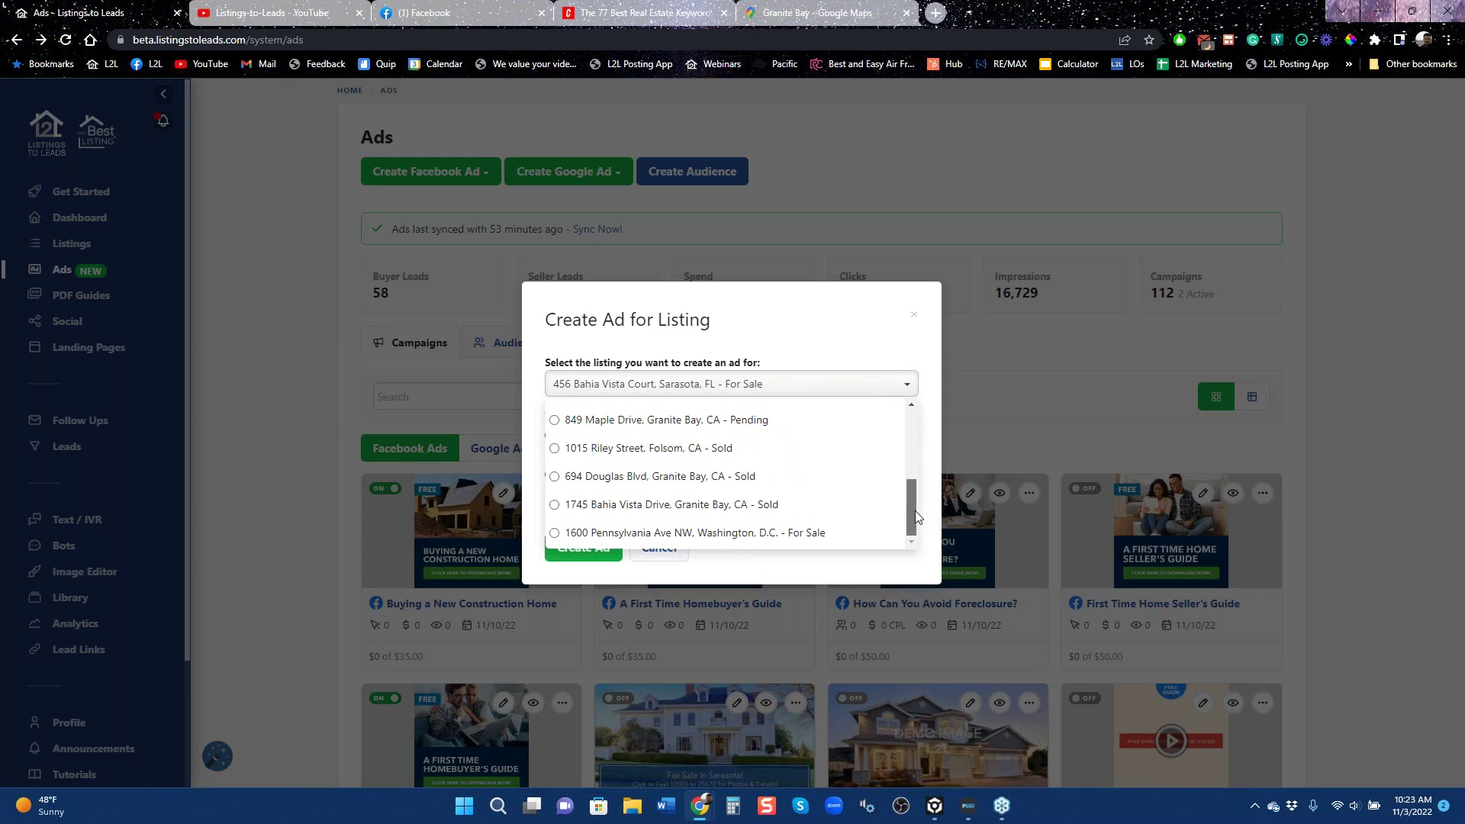
click(557, 419)
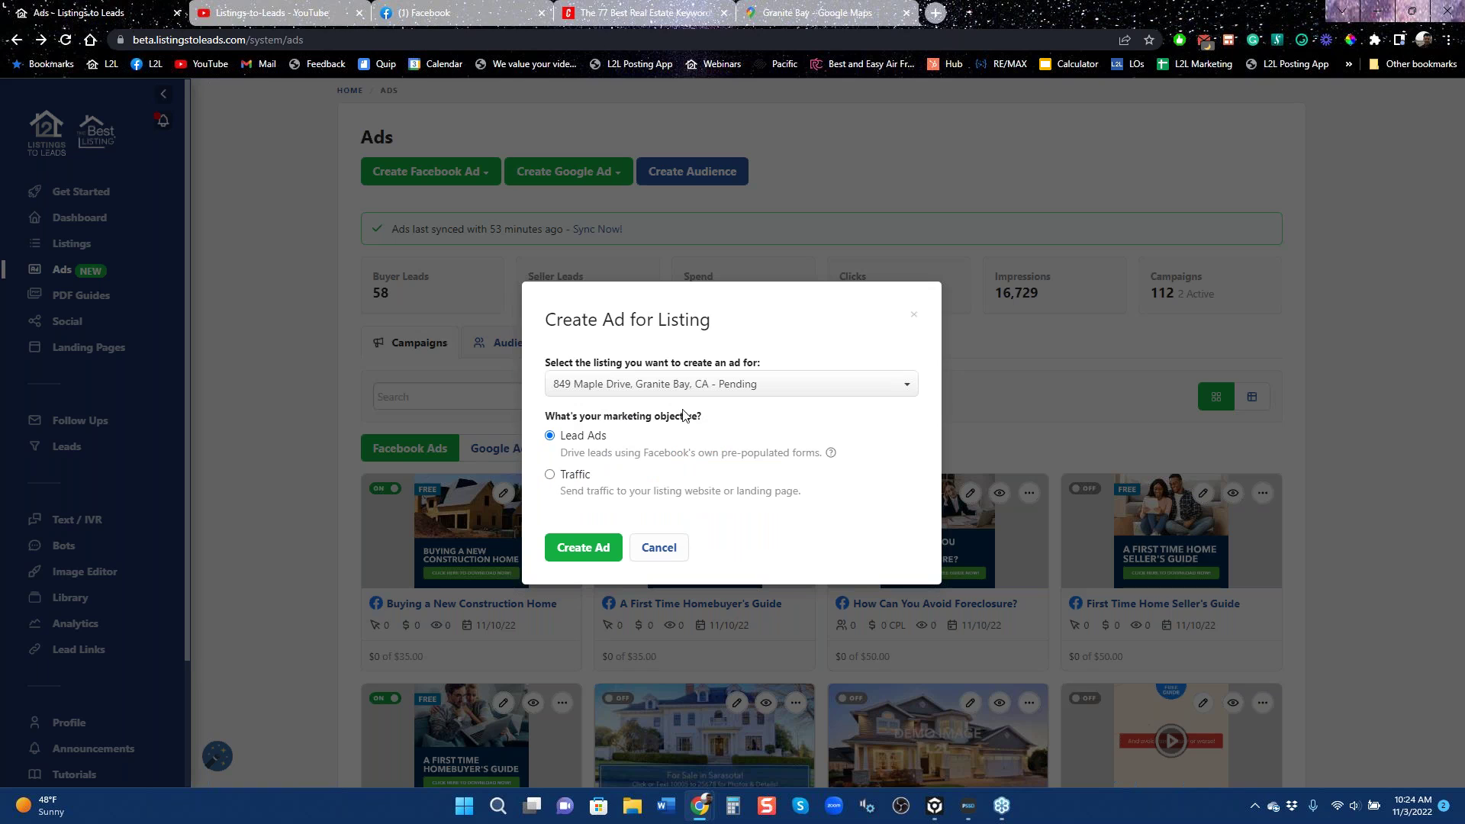
click(584, 547)
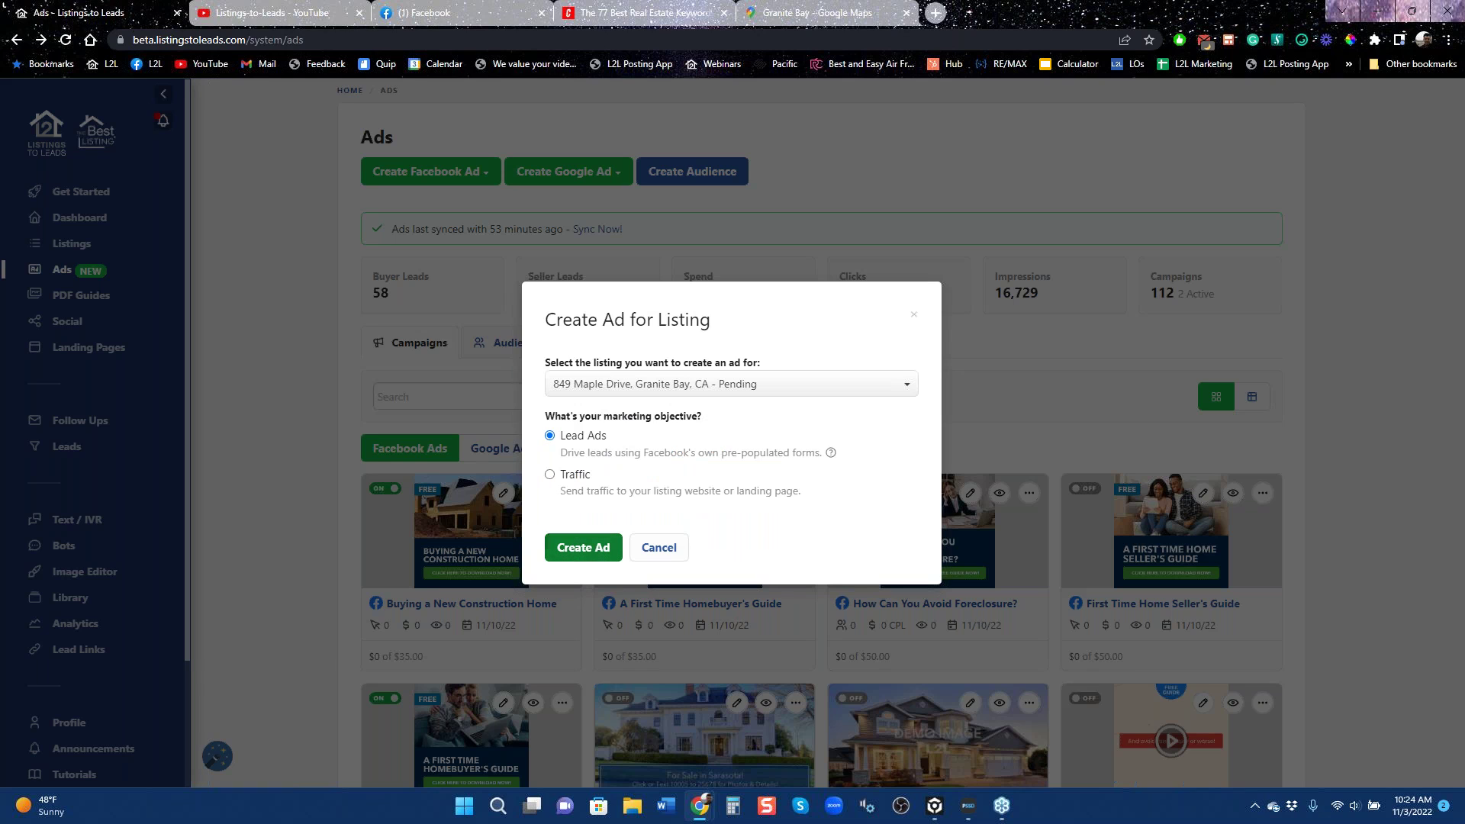
click(584, 547)
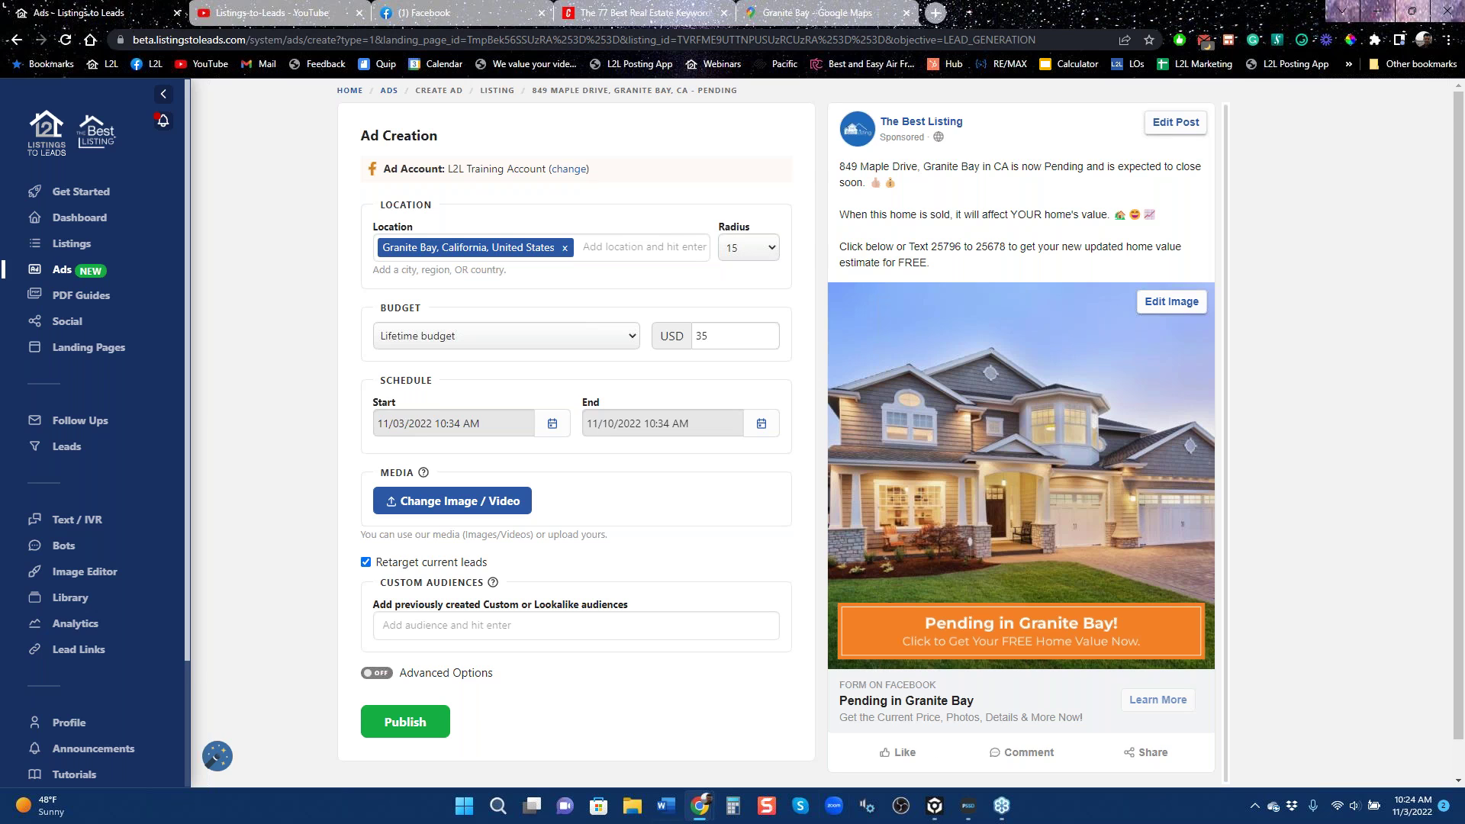
click(16, 39)
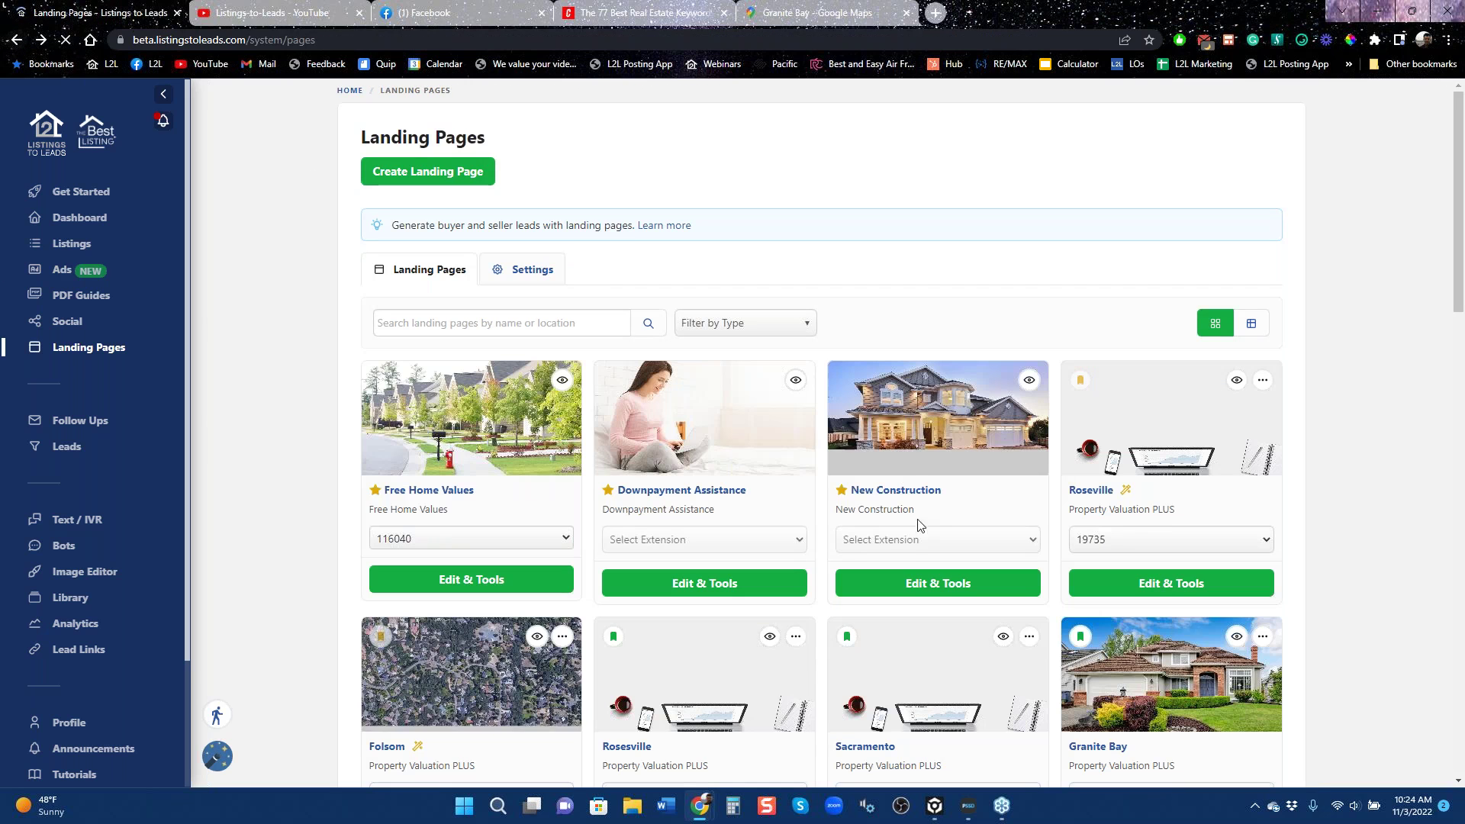
Return to the Ads overview and view the Google ad creation options.
click(61, 271)
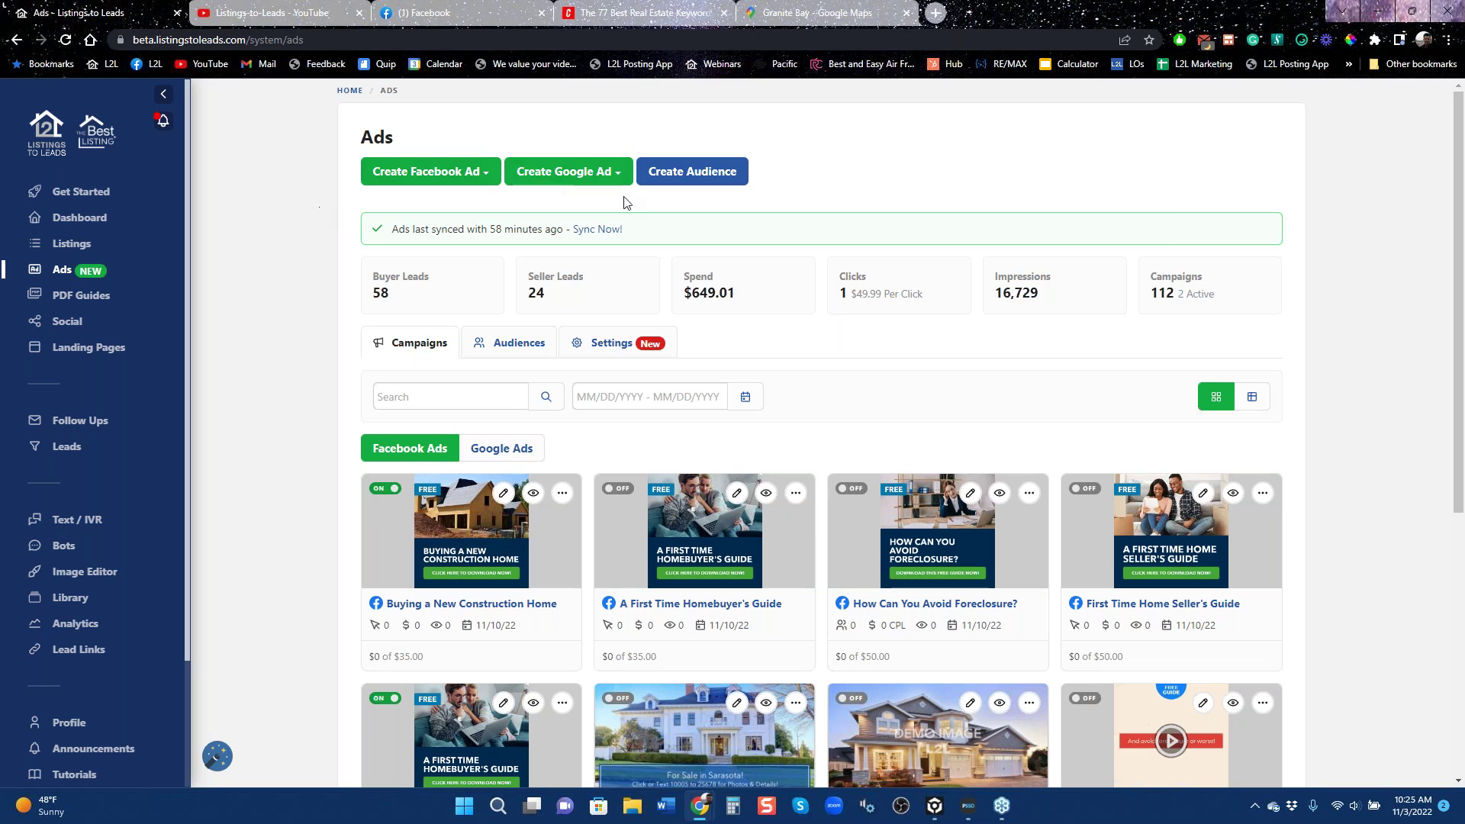
click(583, 176)
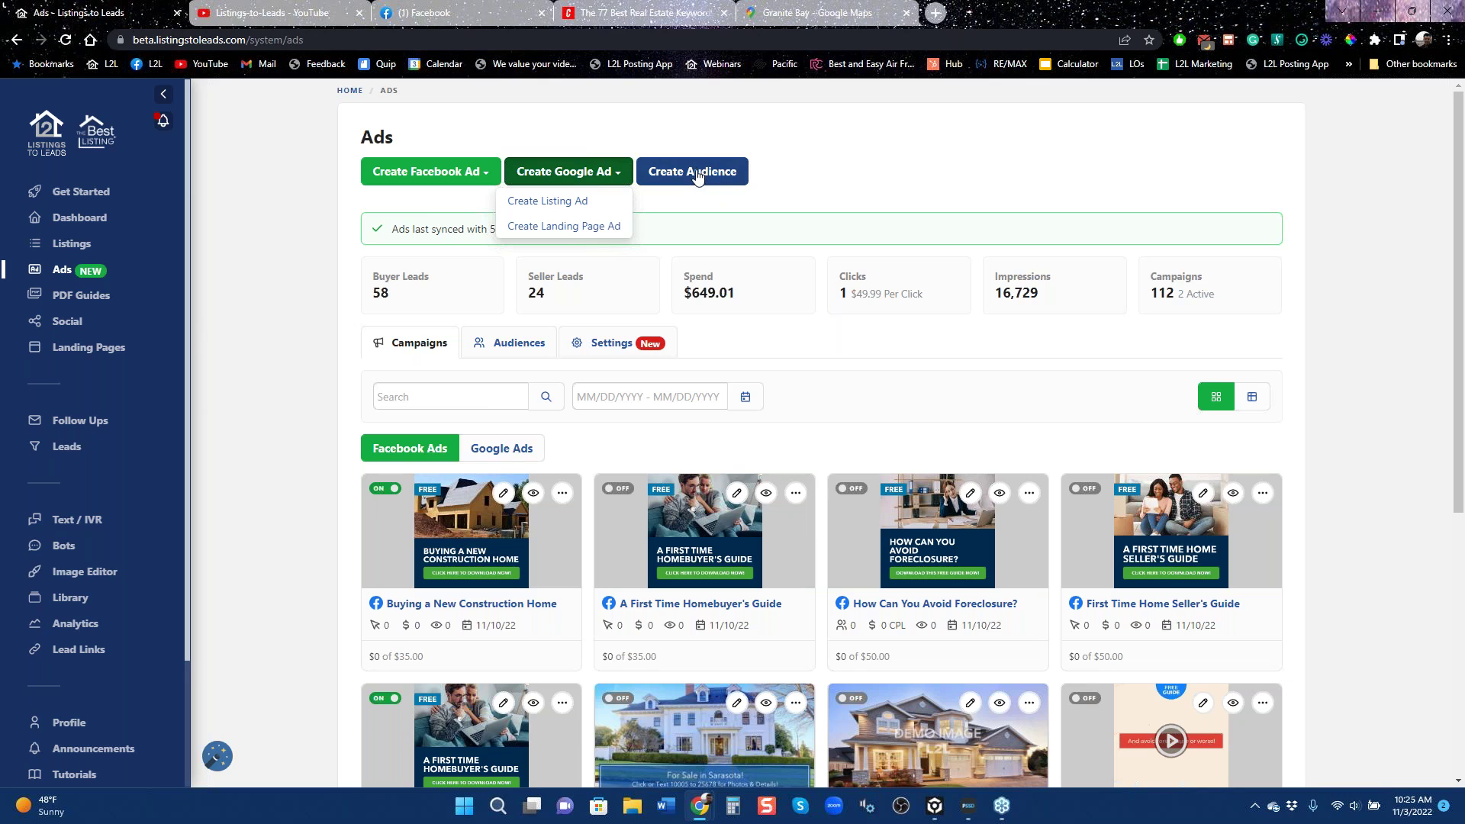
click(906, 179)
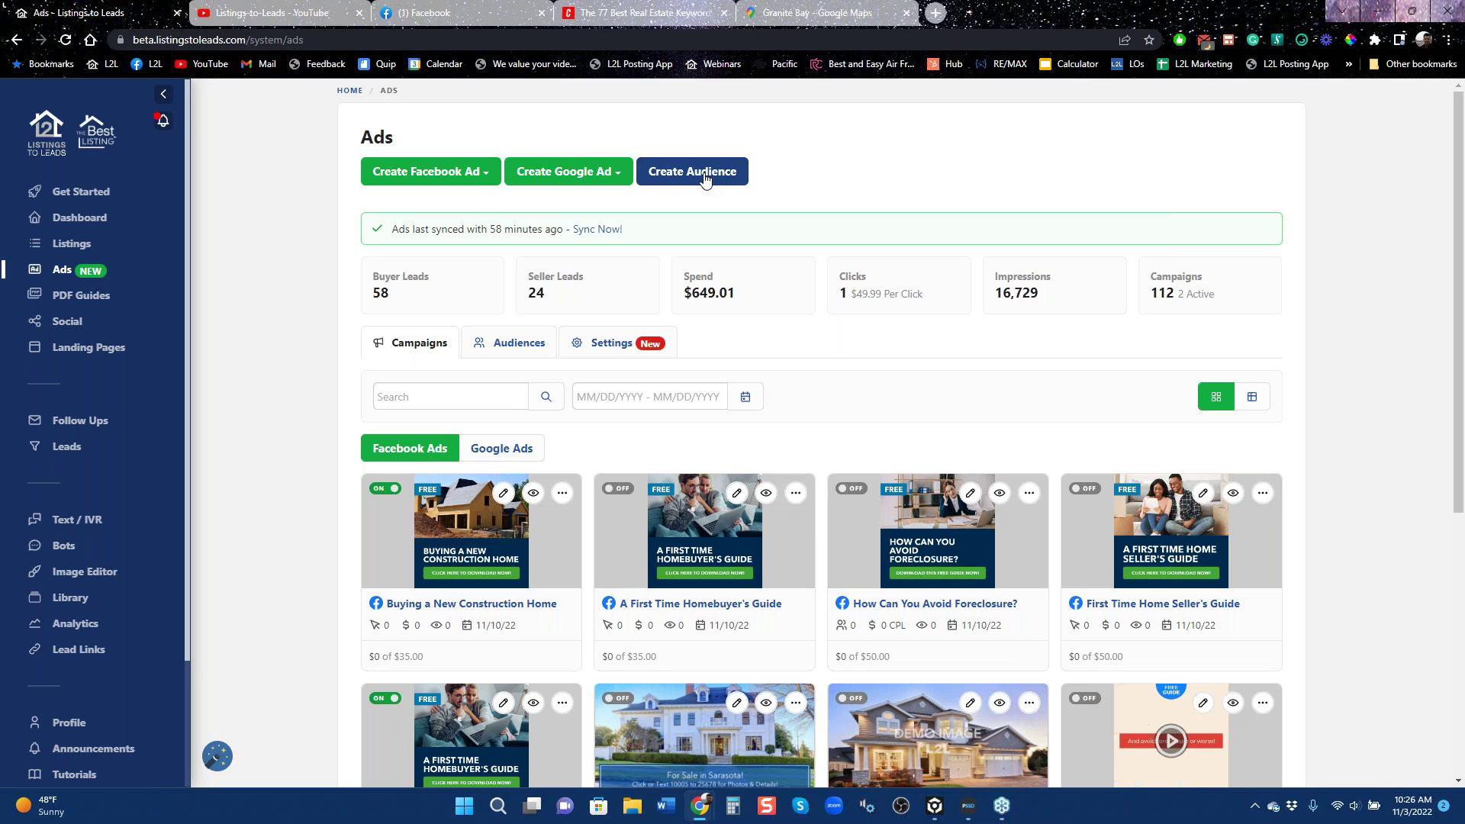
Start a Divorce & Real Estate PDF guide lead ad targeting Dallas, Texas.
click(462, 177)
click(432, 247)
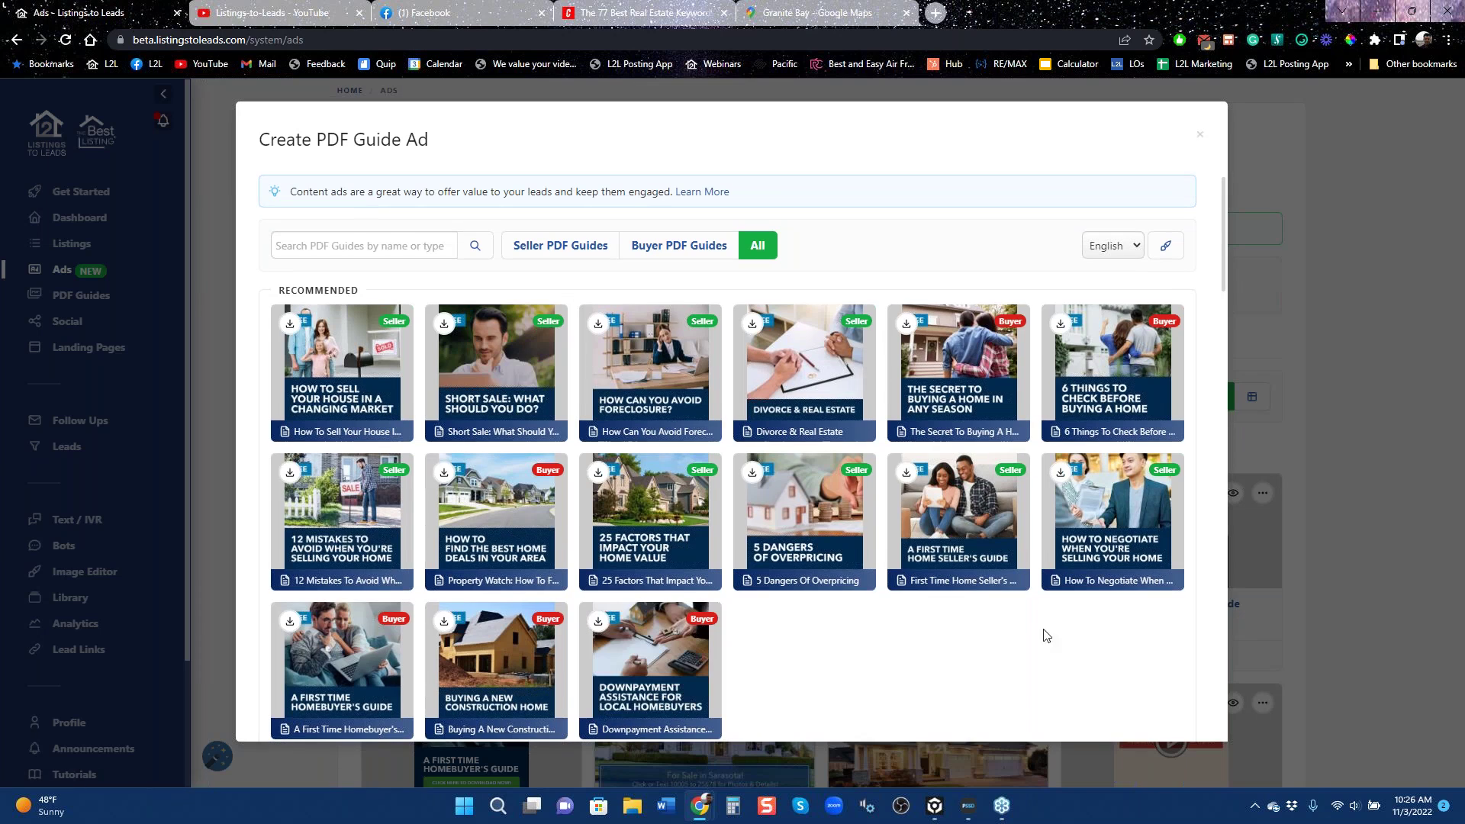
click(814, 384)
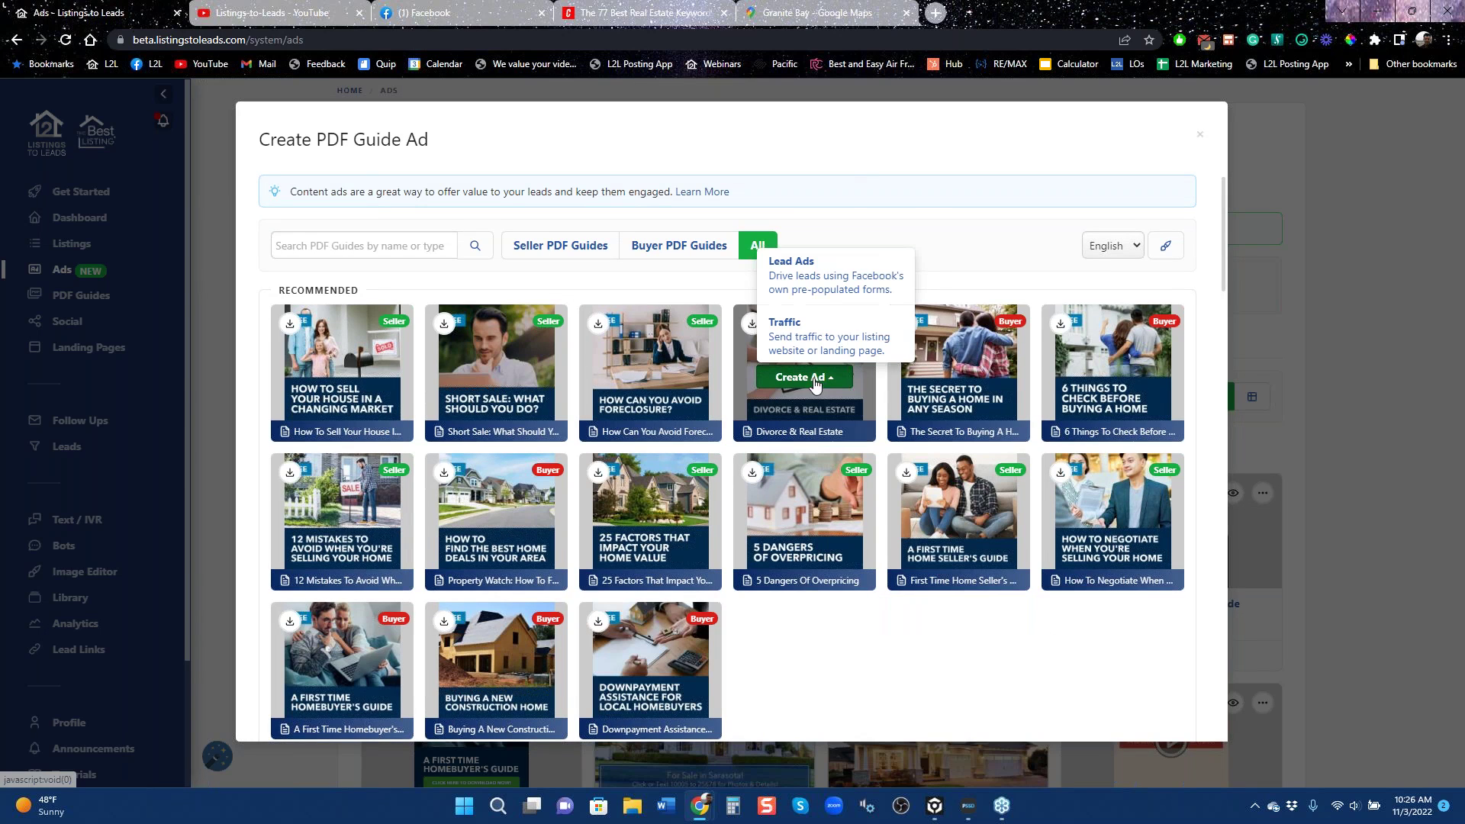
click(817, 275)
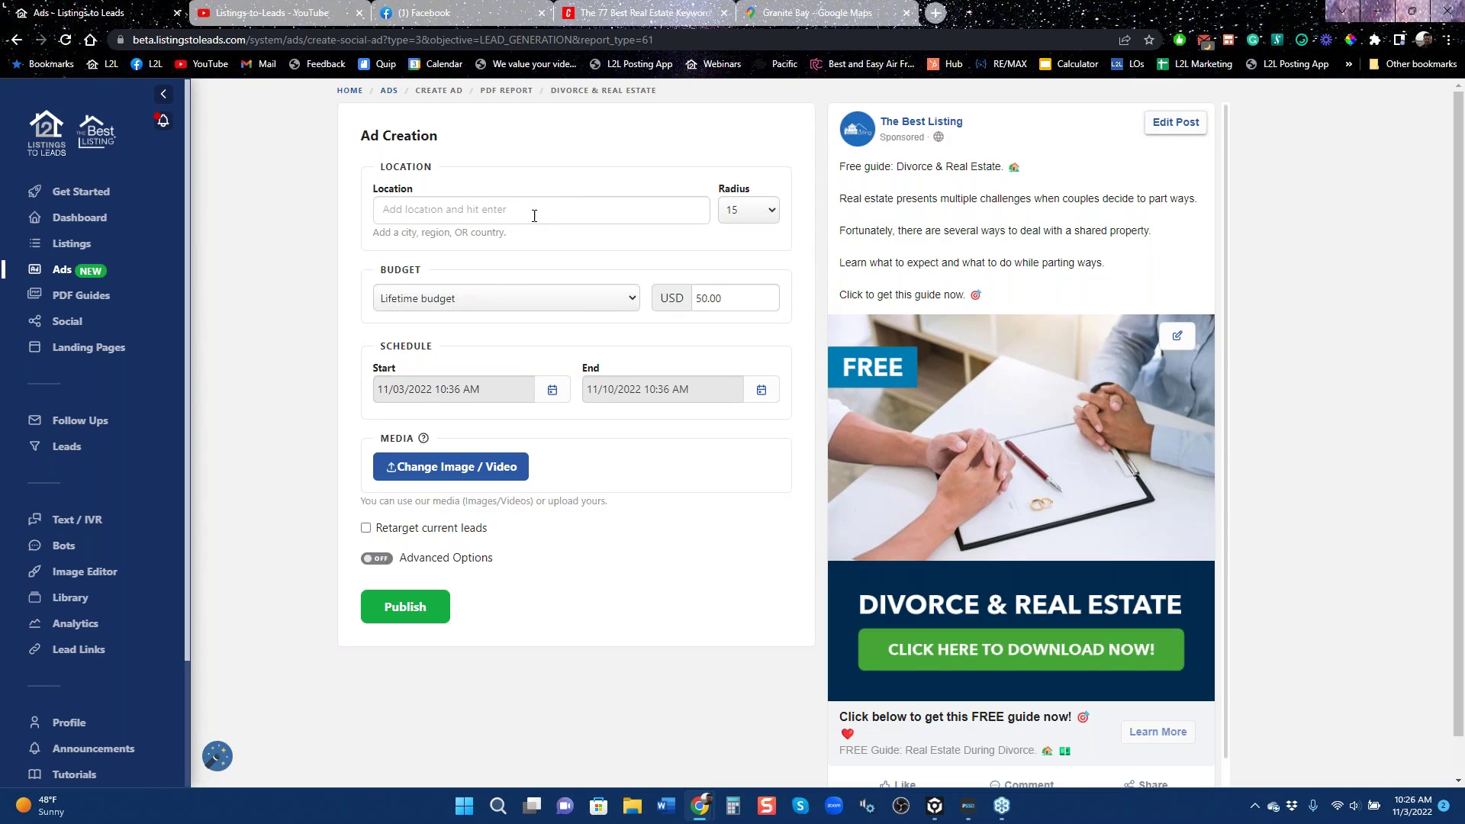
text(dallas)
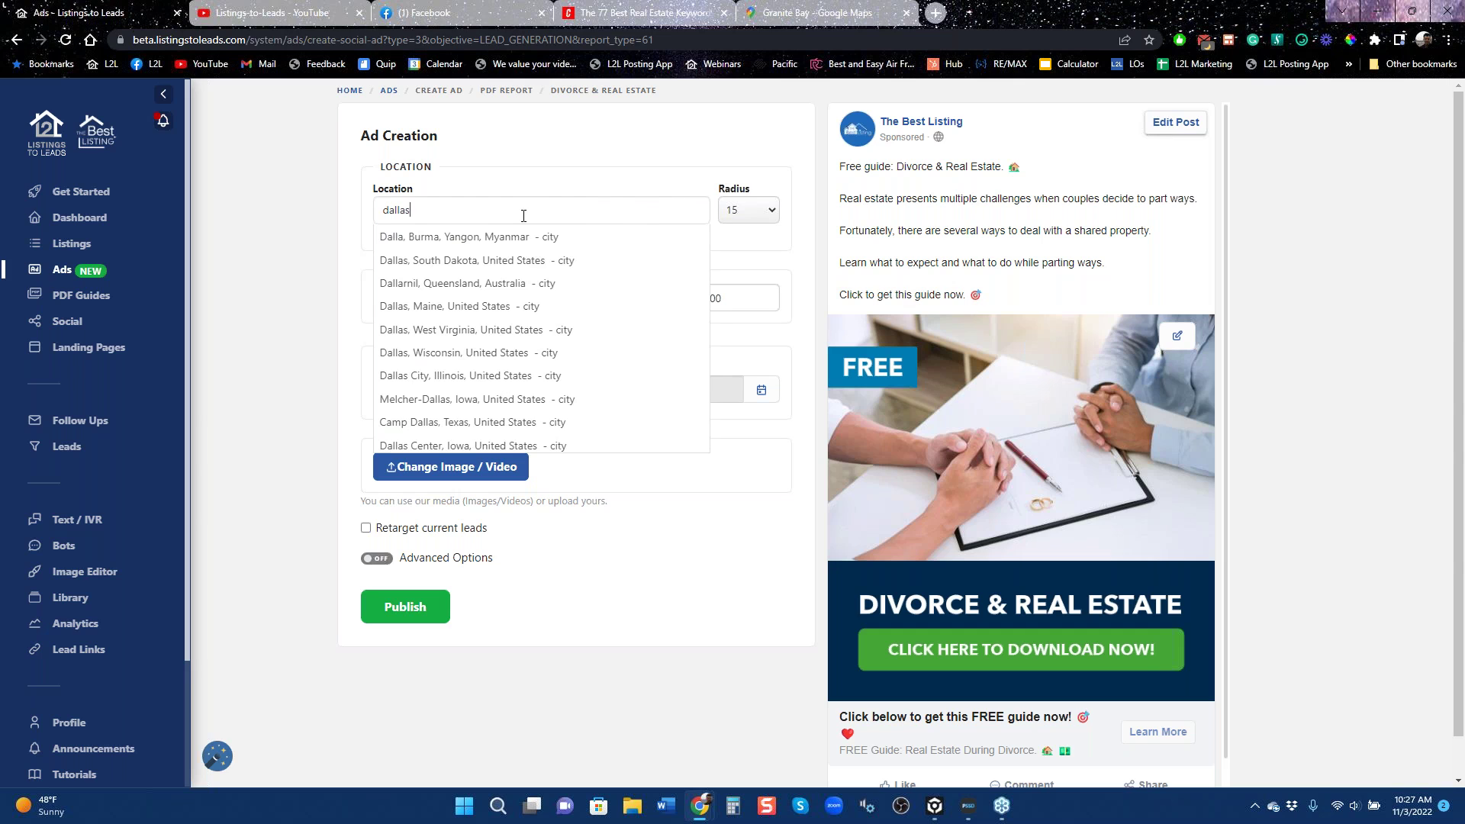
key(Return)
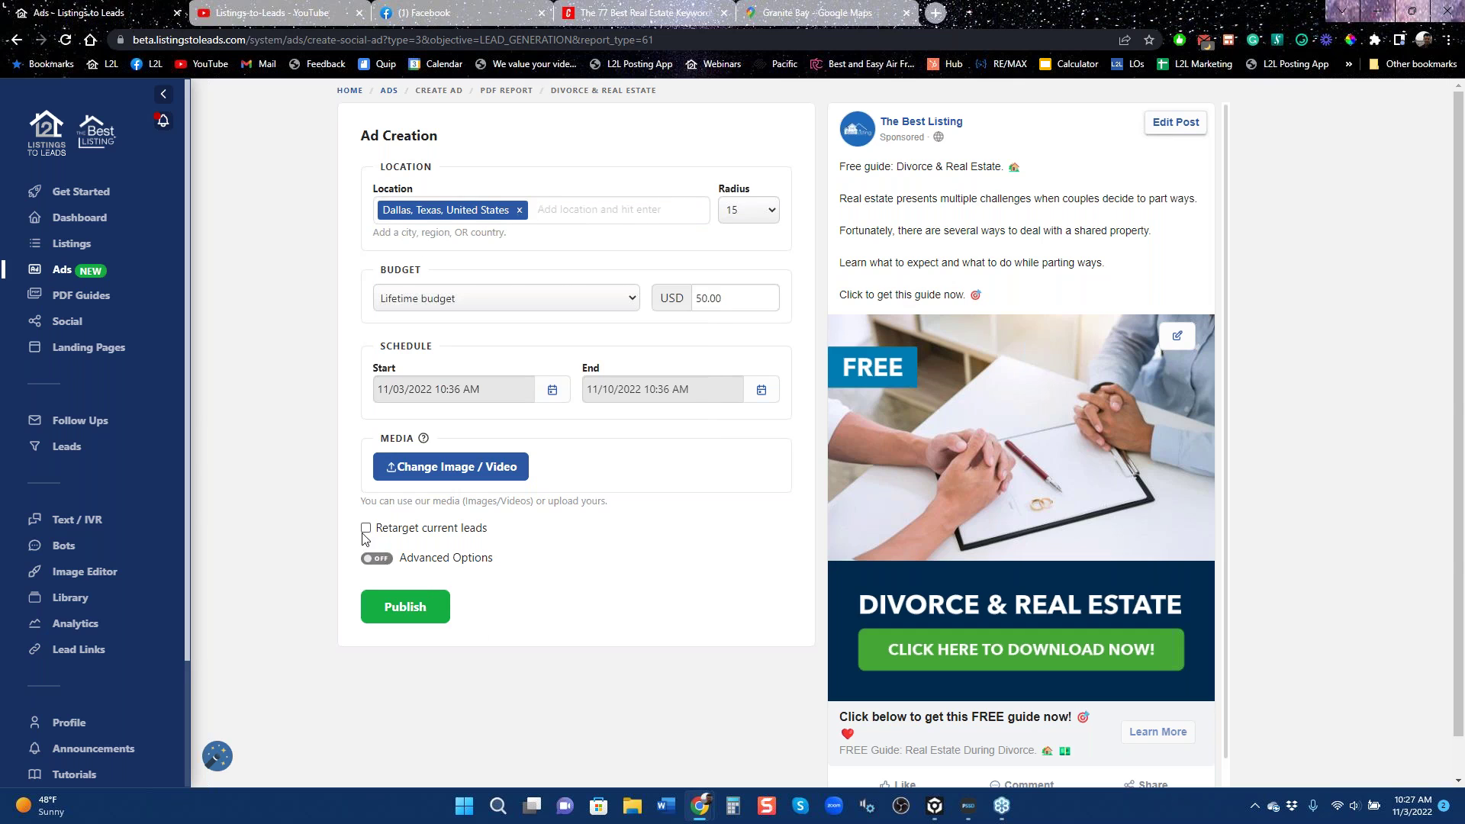
Turn on retargeting of current leads and add the Buyer & Seller ttest custom audience.
click(367, 532)
click(366, 532)
click(366, 531)
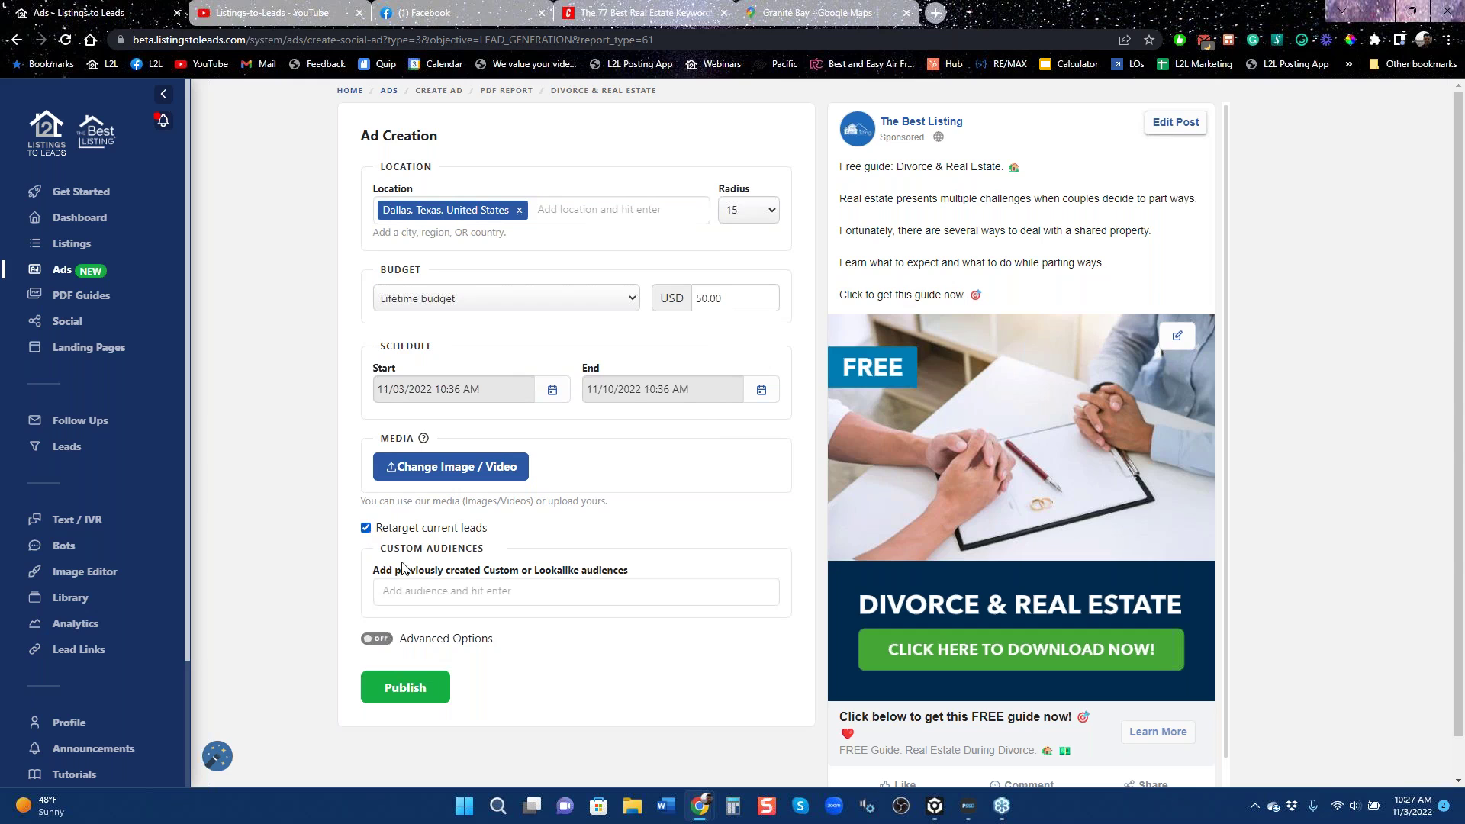
text(l2)
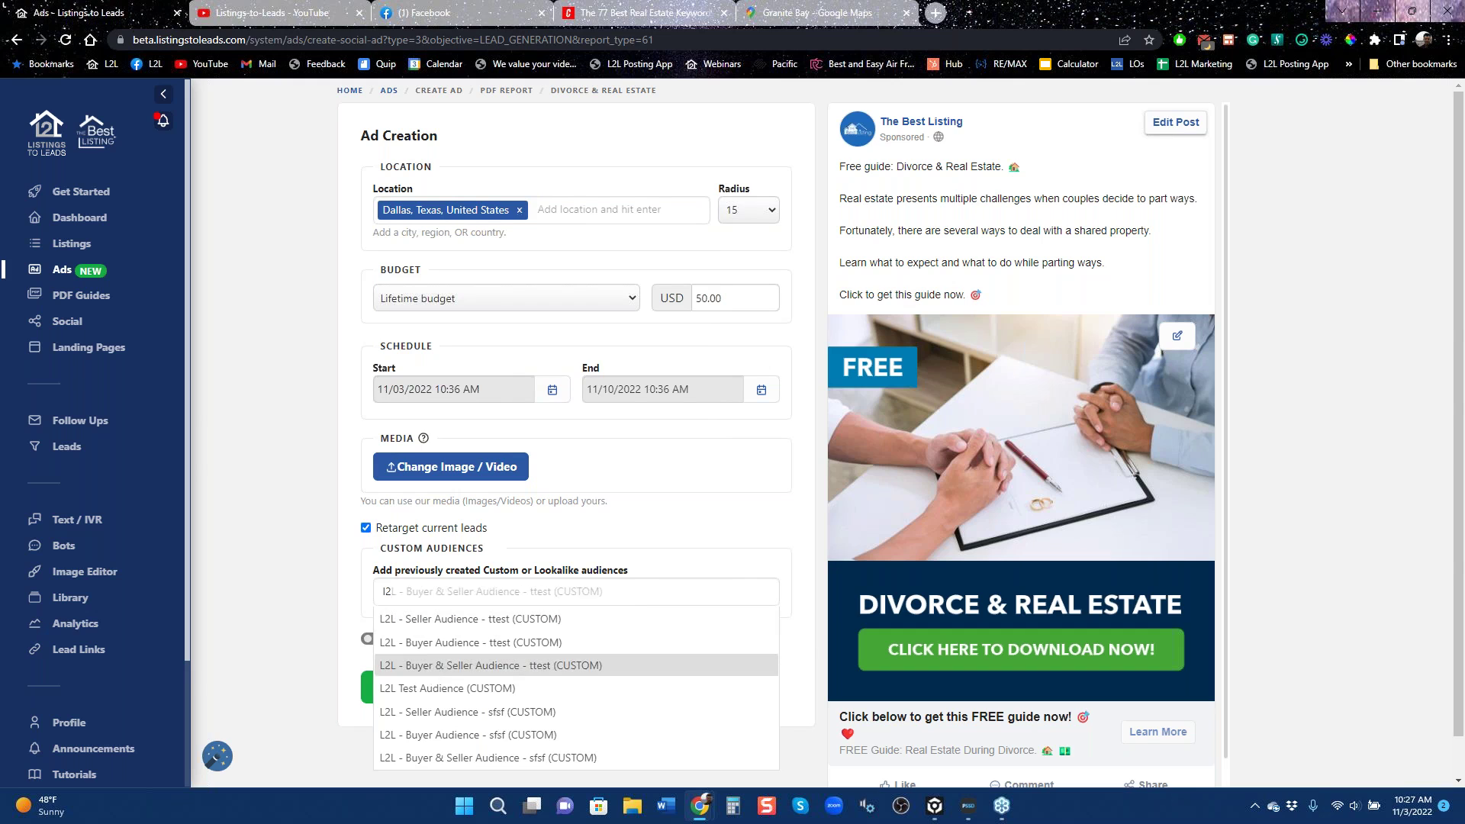
click(431, 665)
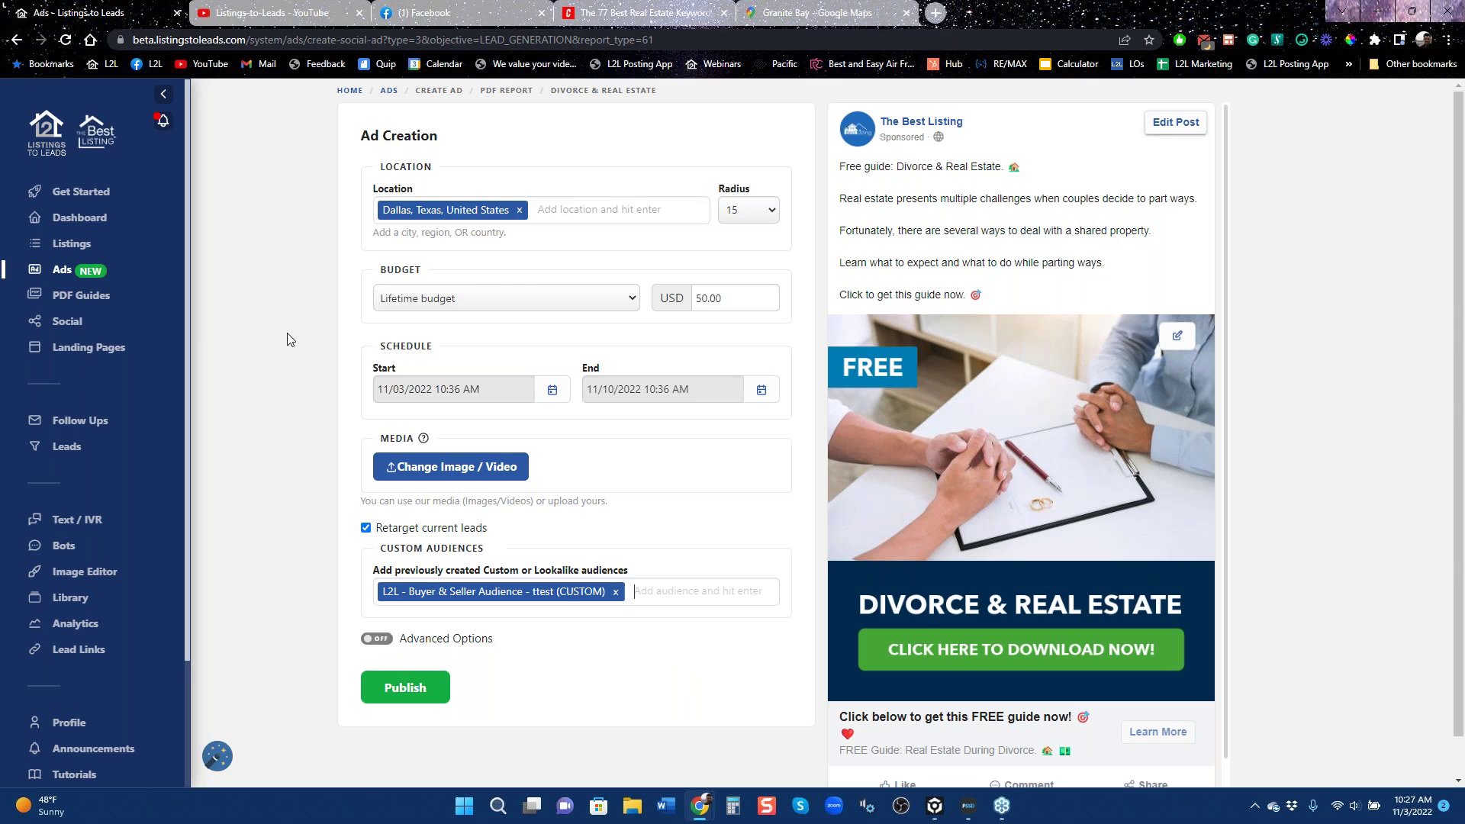
Go back to the Ads overview, then switch to the Granite Bay Google Maps tab.
click(59, 275)
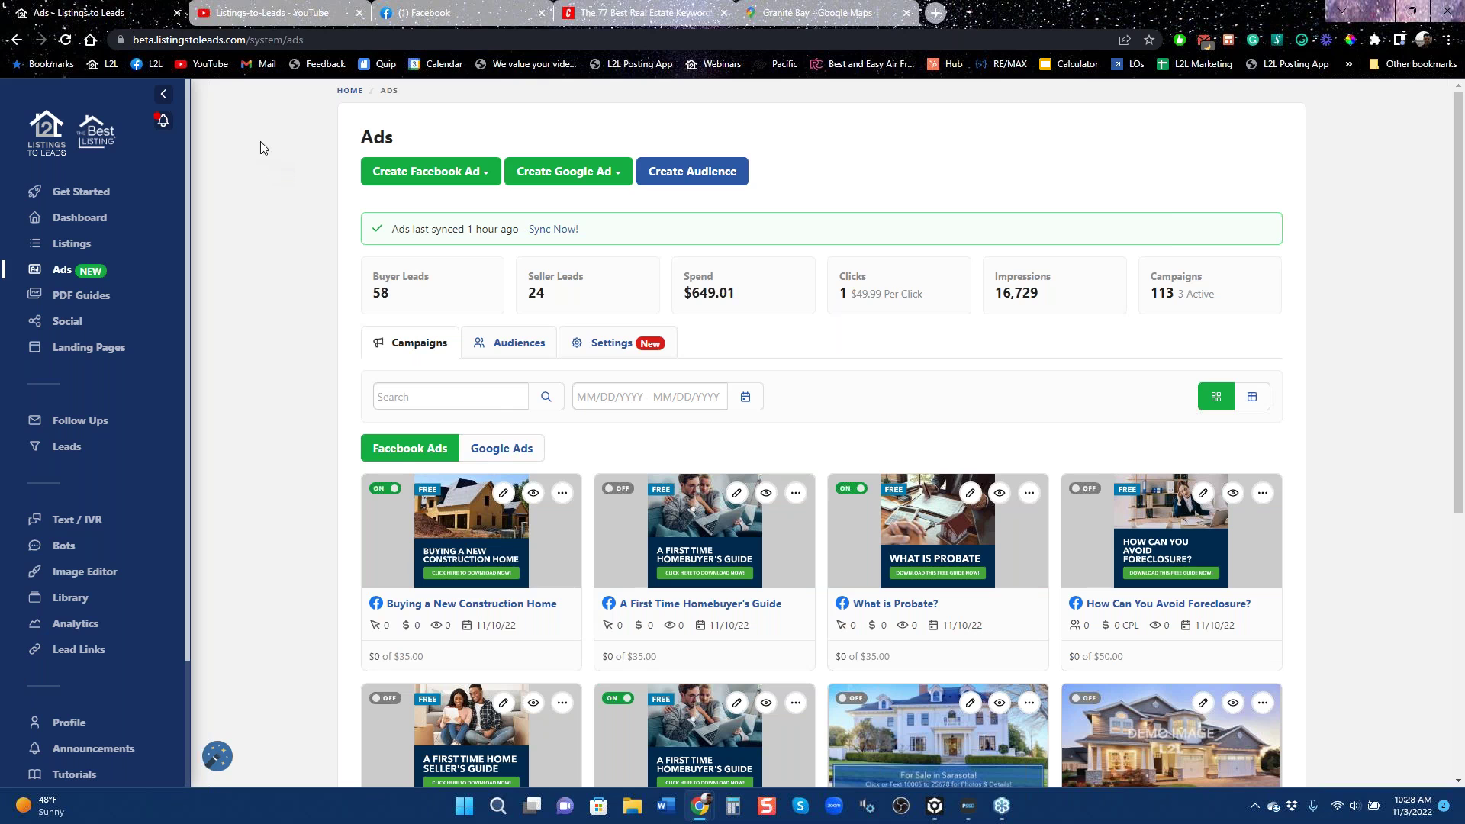
click(820, 14)
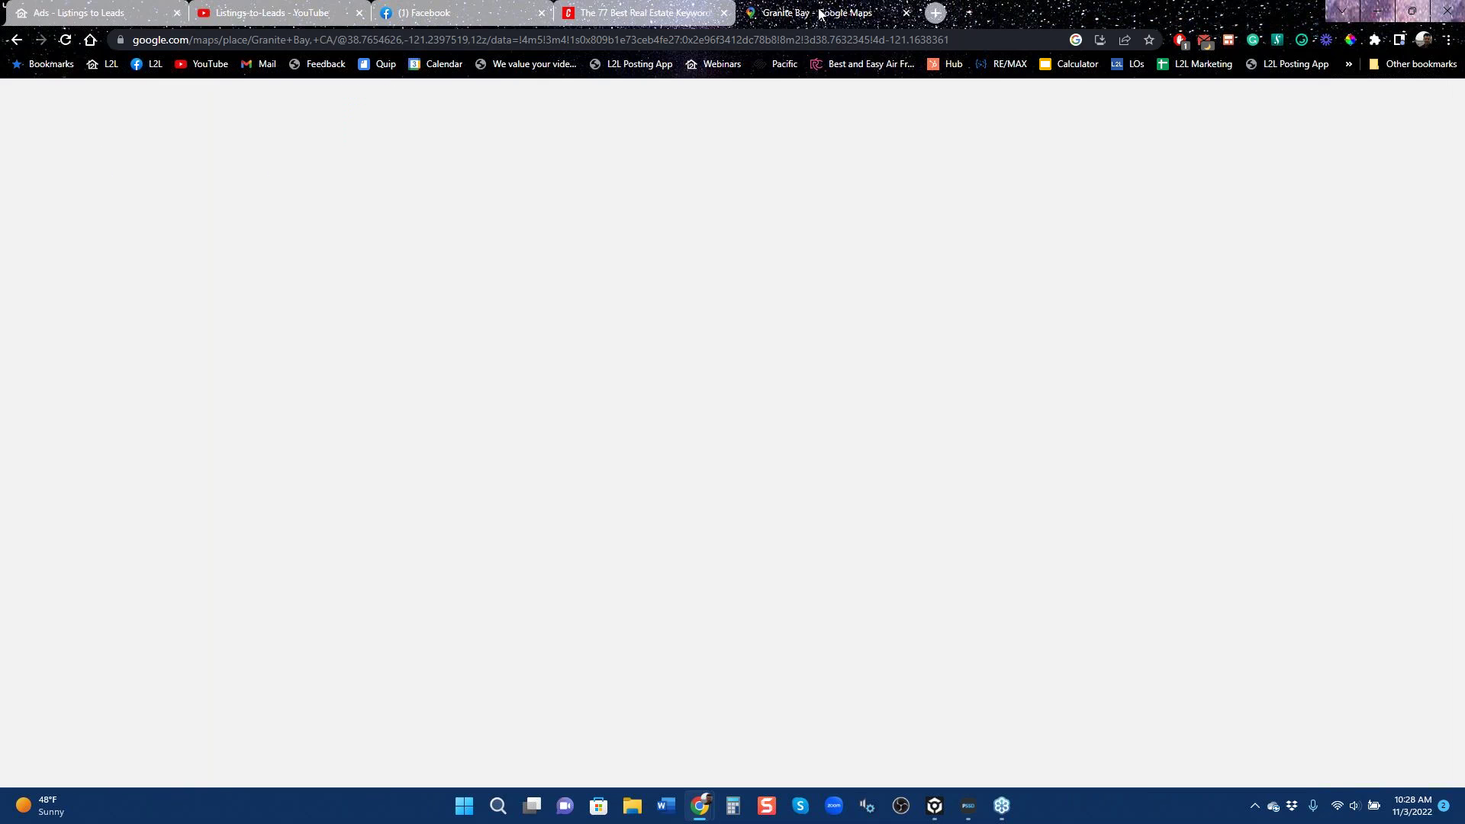
Navigate back twice from the Granite Bay map to the 'sell my home' search results.
click(16, 44)
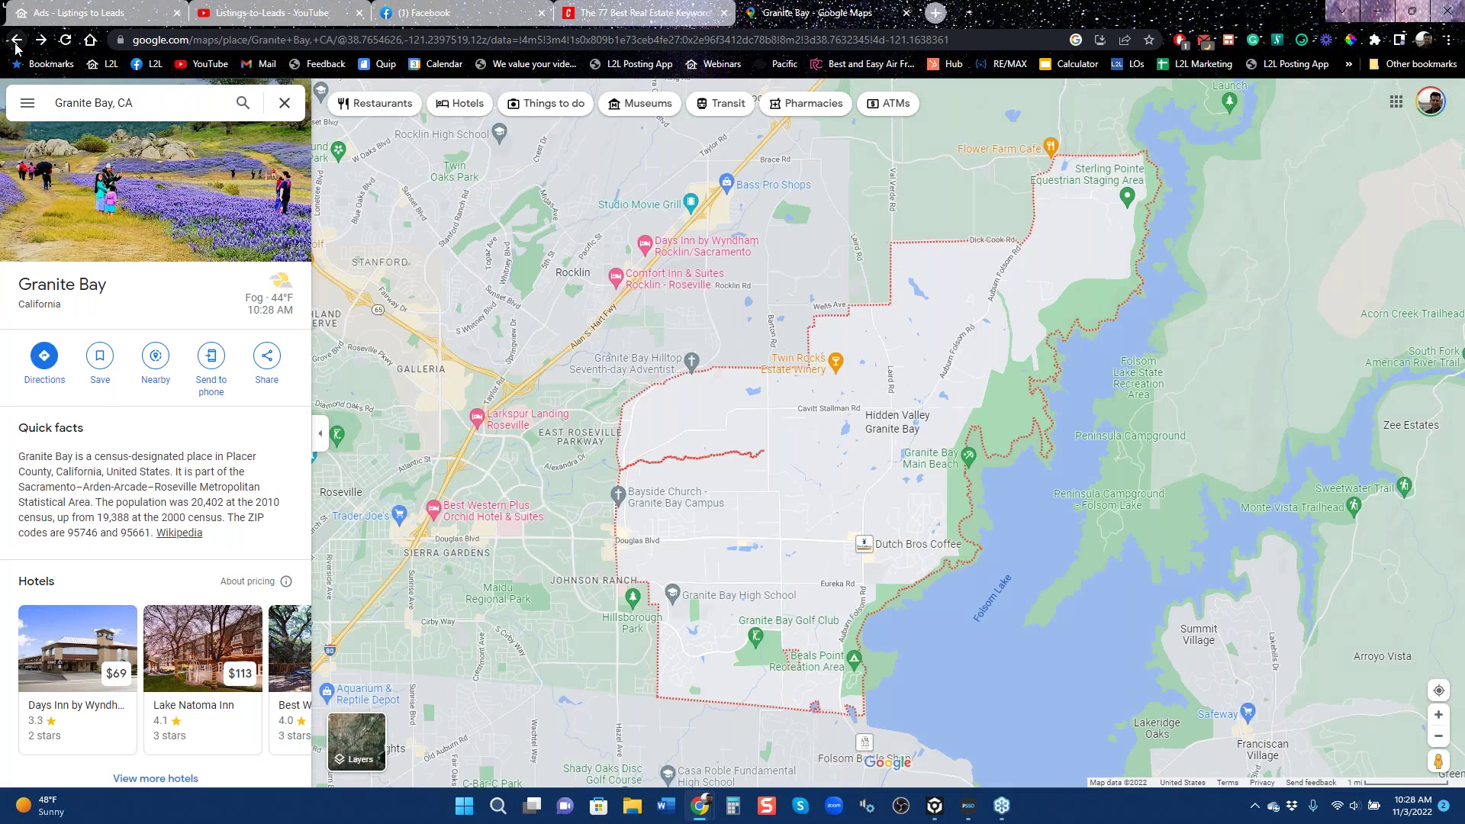
click(15, 44)
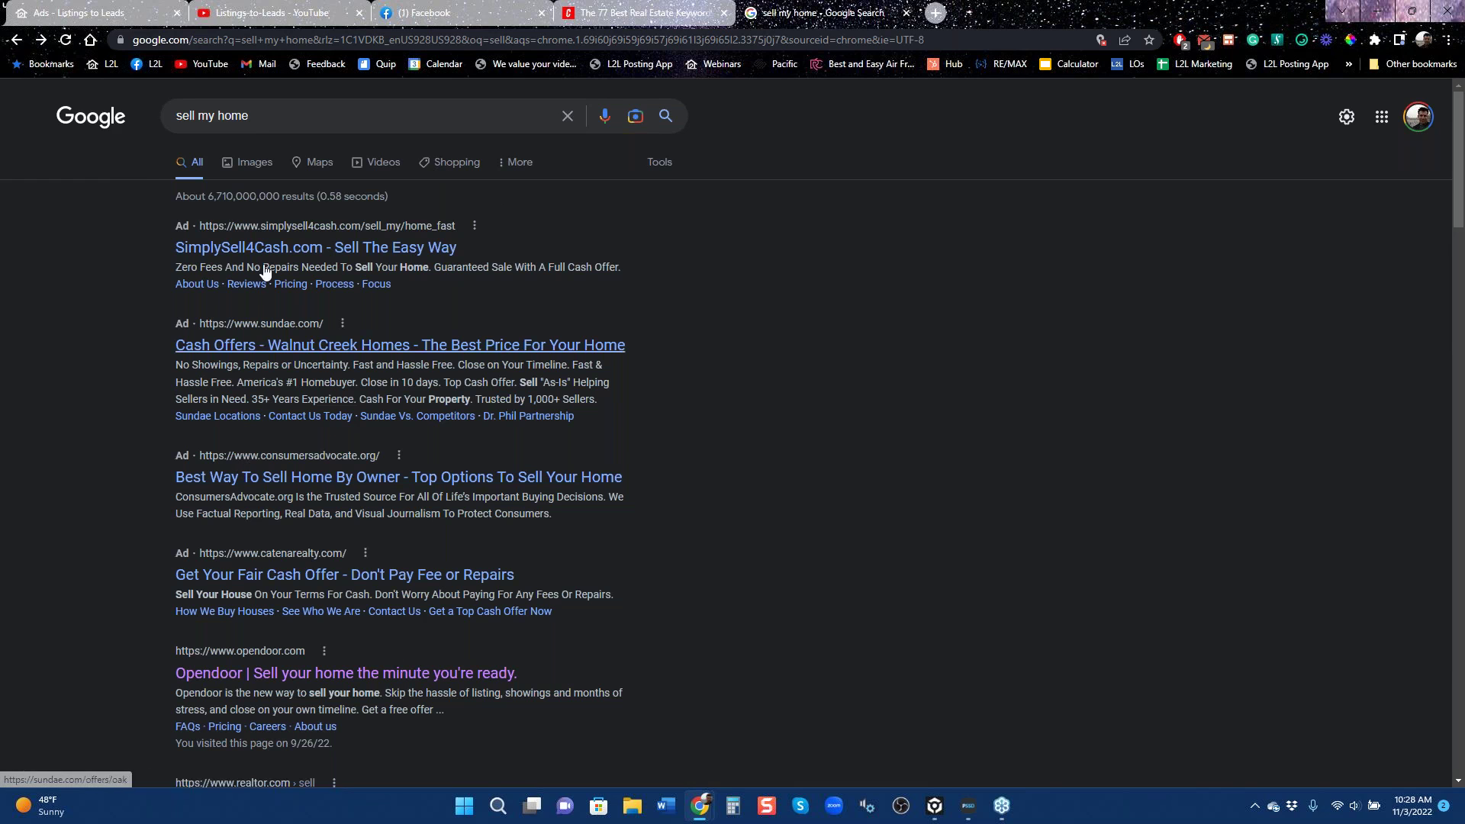
Switch to the Listings to Leads tab showing the Landing Pages list.
click(94, 14)
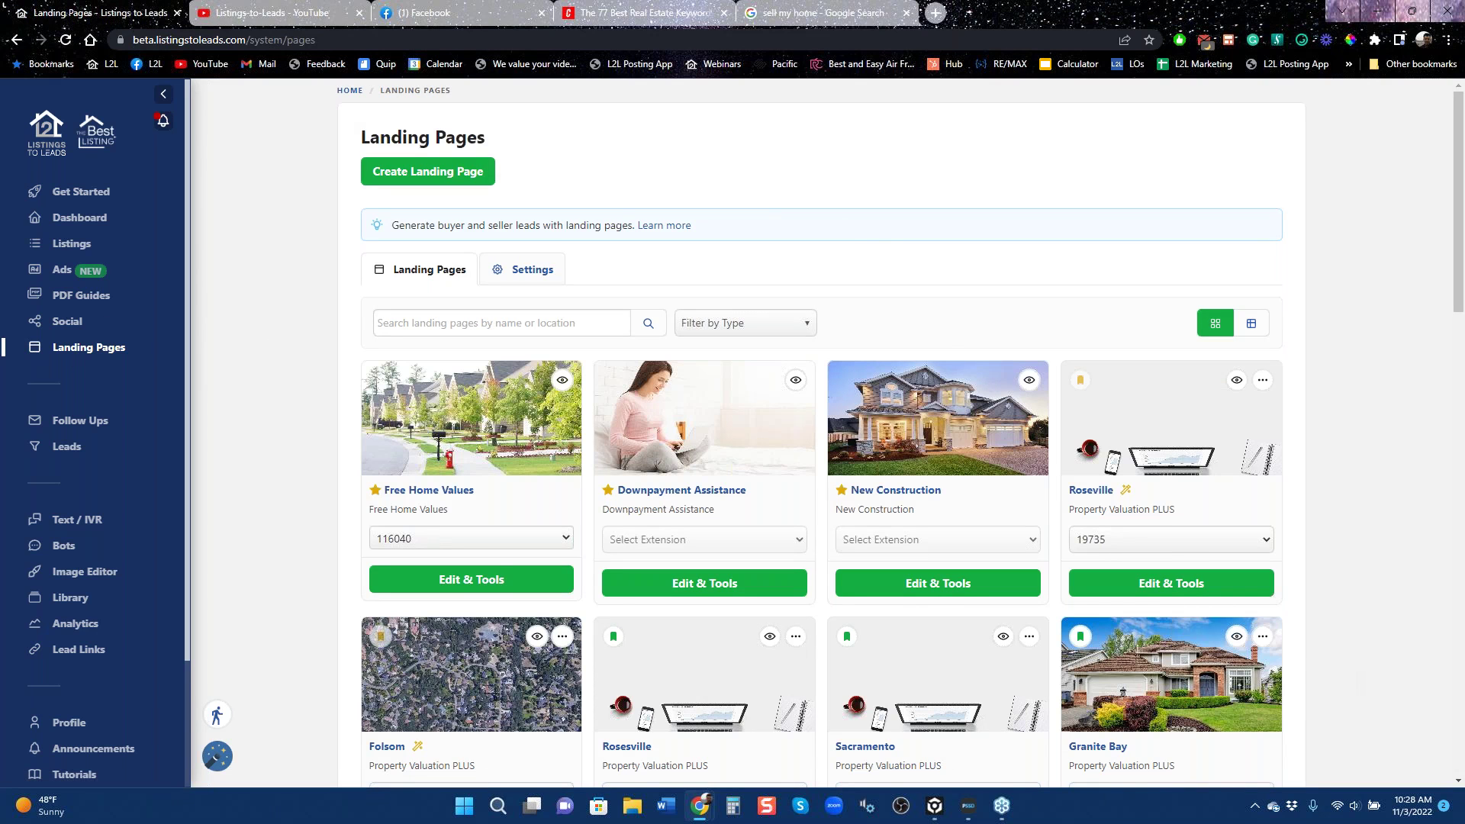
Glance at the search results and YouTube channel tabs, then open Listings to Leads' Support form.
click(828, 23)
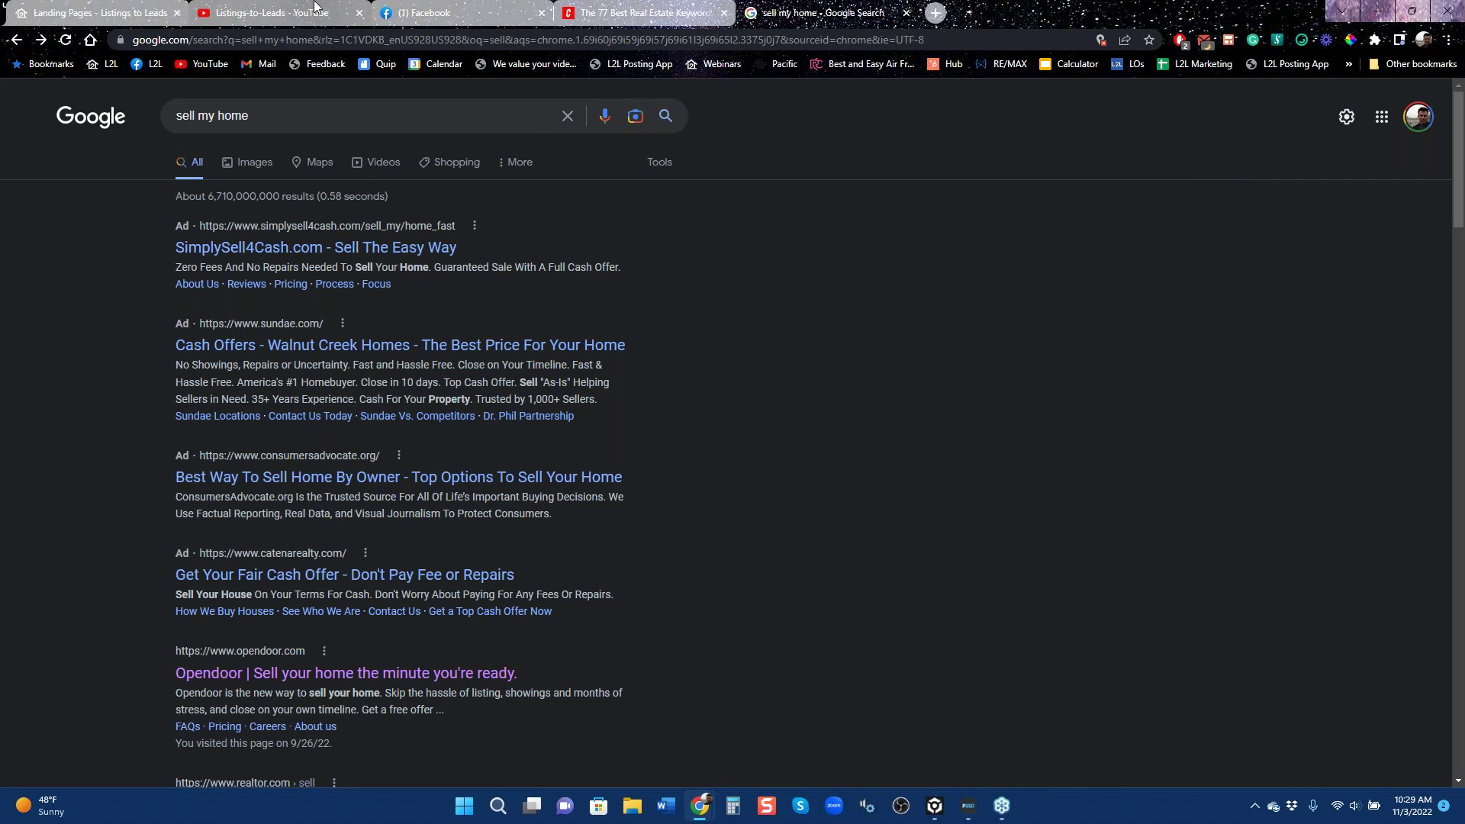
click(314, 6)
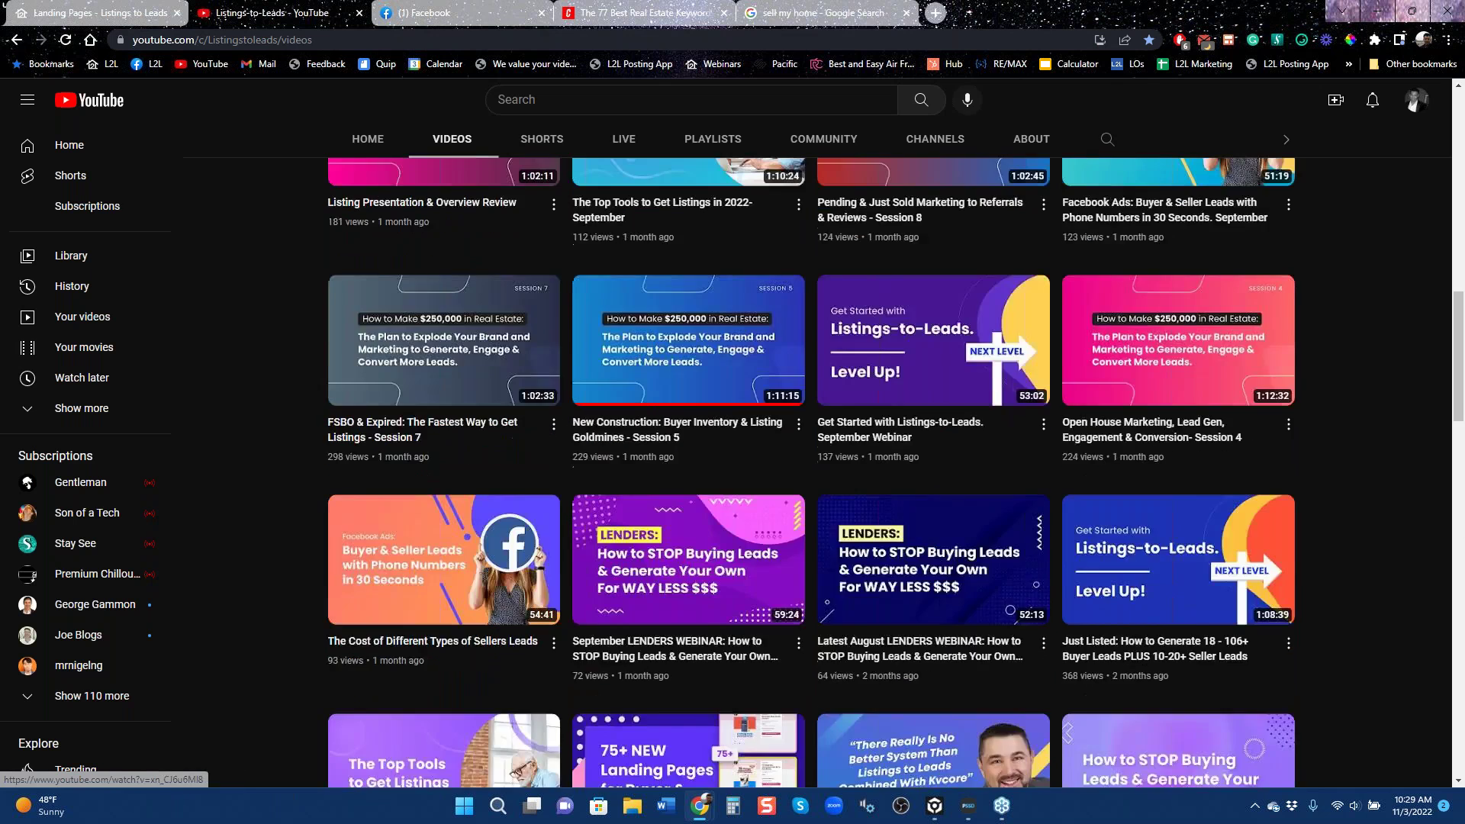
scroll(688, 473, up, 14)
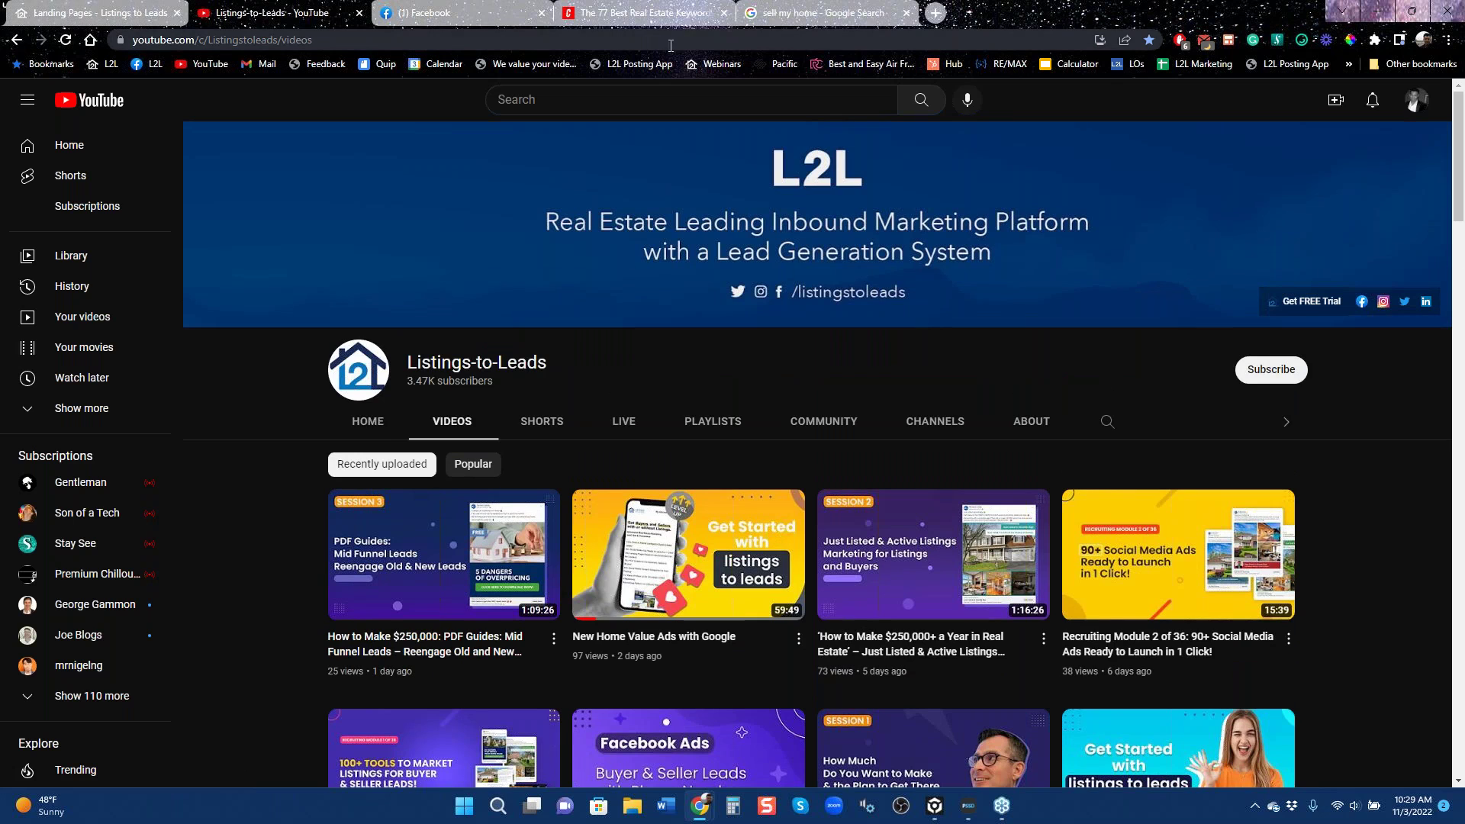
click(99, 11)
scroll(77, 626, down, 2)
click(73, 647)
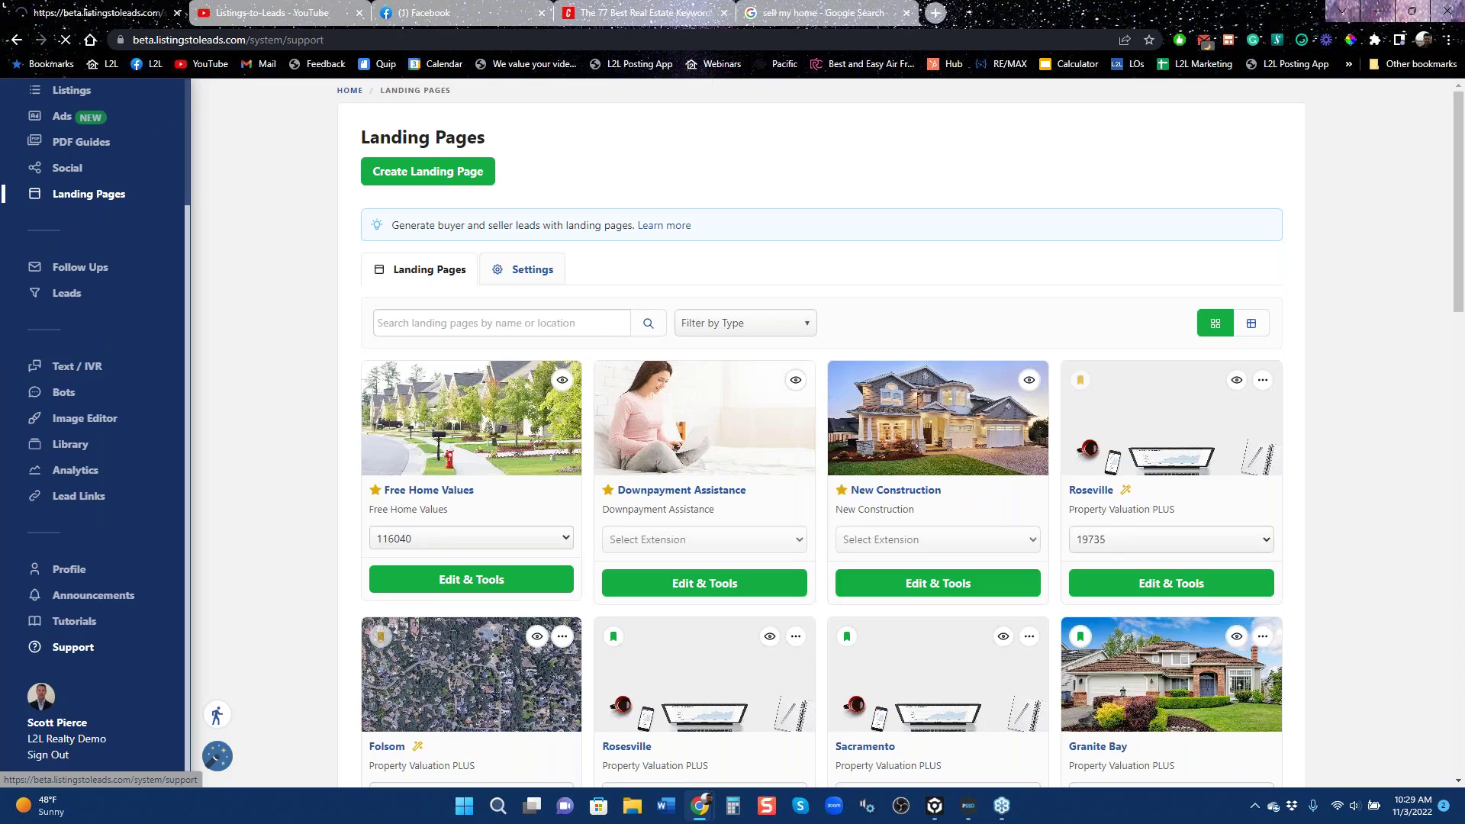